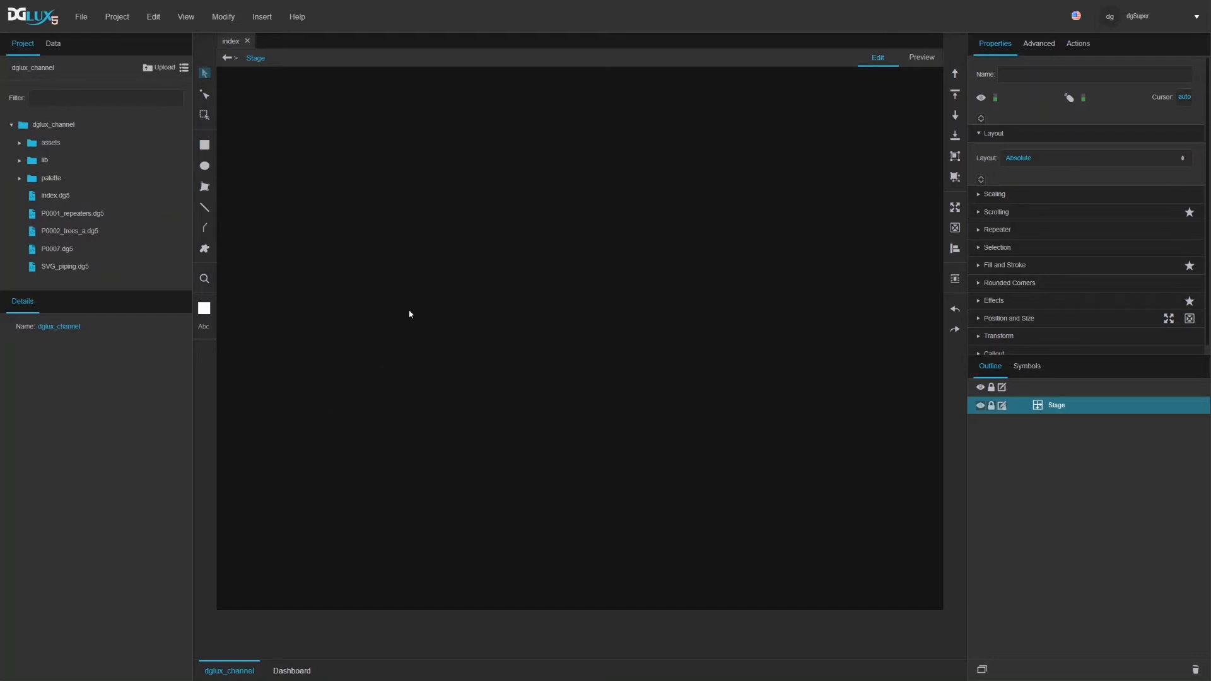
# Step: Insert a Group component on the stage, move it near the stage's upper-left corner and enlarge it to cover most of the upper stage
pyautogui.rightClick(335, 172)
pyautogui.moveTo(357, 182)
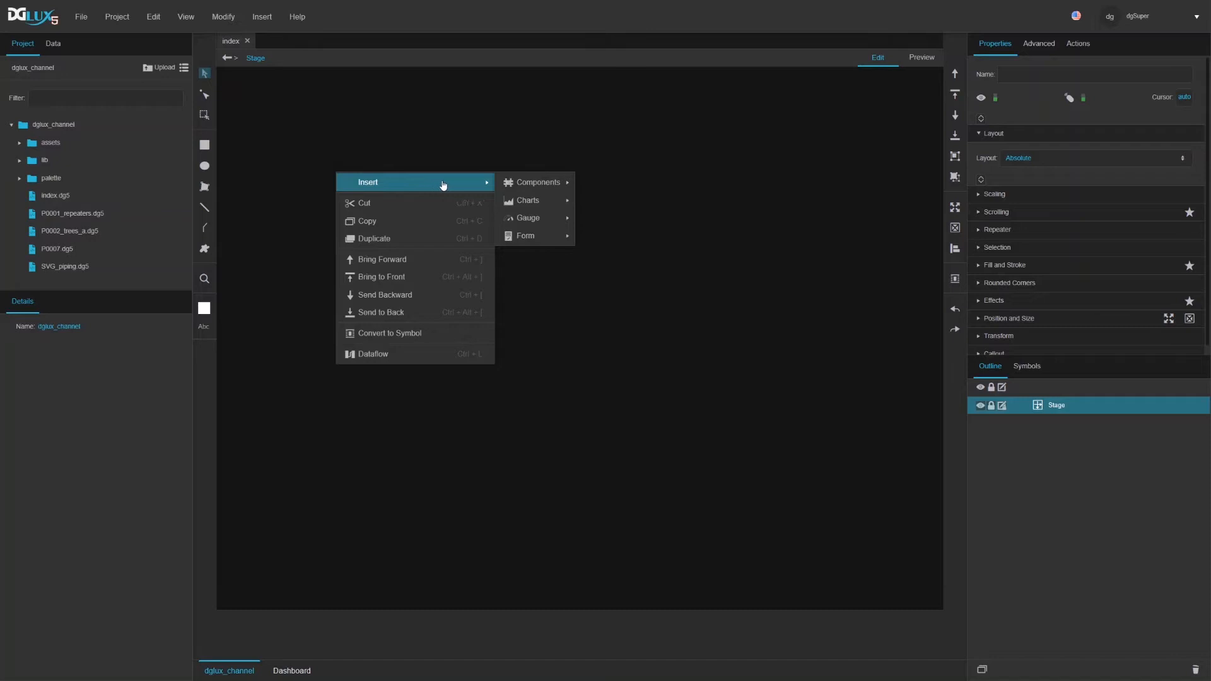
pyautogui.moveTo(518, 182)
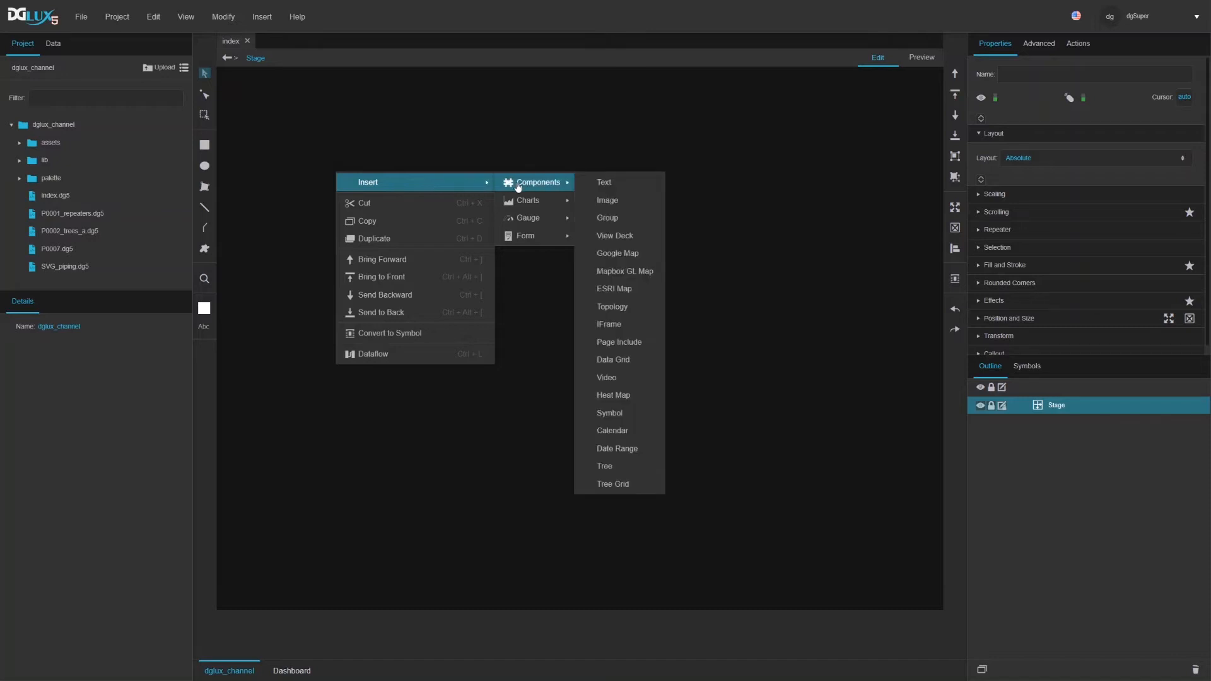
pyautogui.click(616, 217)
pyautogui.moveTo(389, 252); pyautogui.dragTo(299, 154)
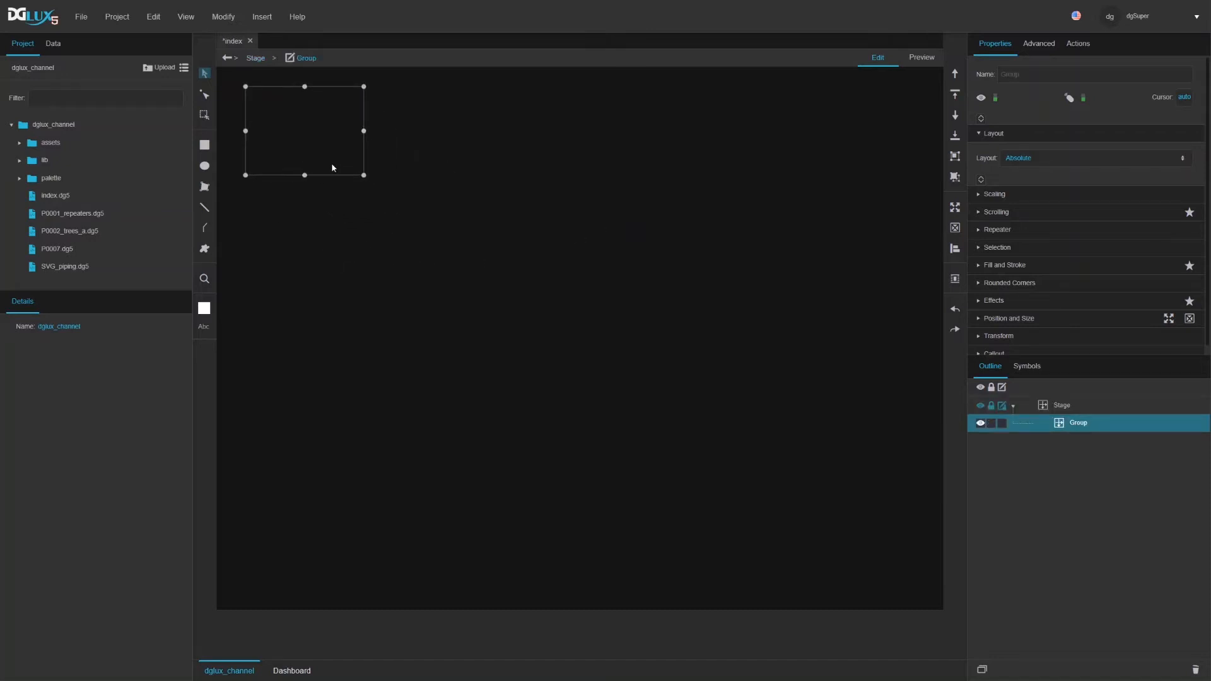
pyautogui.moveTo(365, 177); pyautogui.dragTo(683, 446)
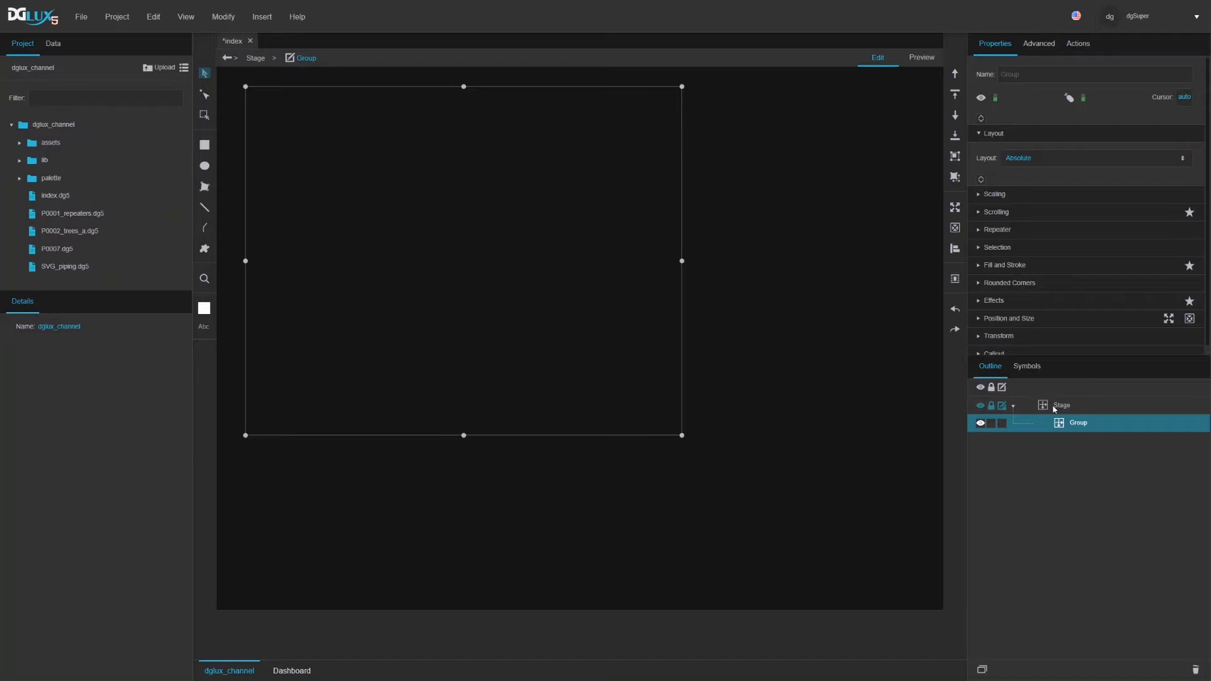
# Step: Draw a white circle about 78 by 77 px inside the group, near the group's upper-left corner
pyautogui.click(1007, 436)
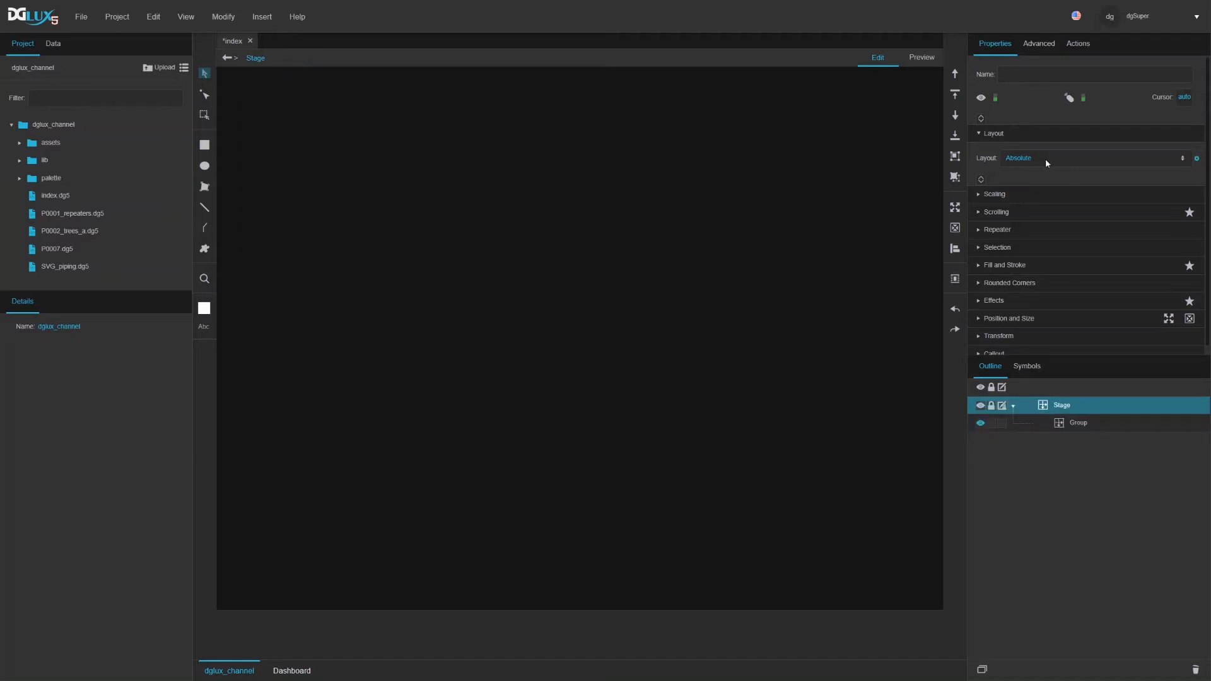
pyautogui.click(1077, 425)
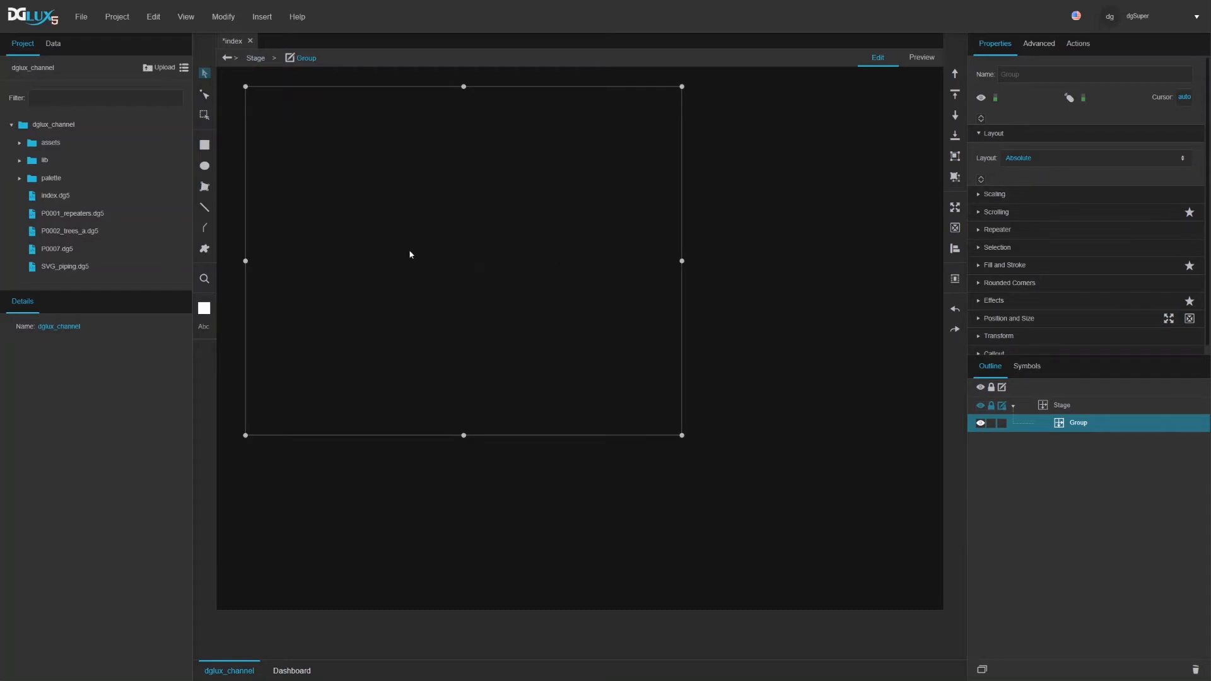
pyautogui.click(204, 166)
pyautogui.moveTo(287, 163); pyautogui.dragTo(334, 207)
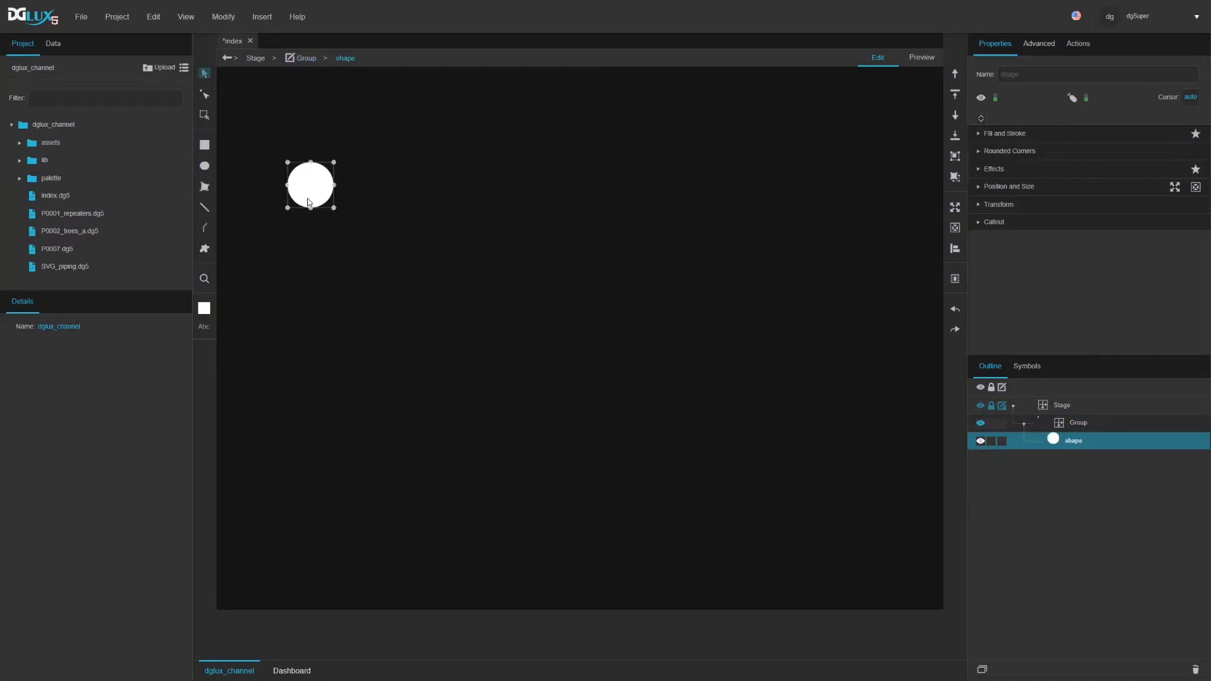
# Step: Give the group a light grey solid stroke 1 px wide and preview the page
pyautogui.click(1070, 422)
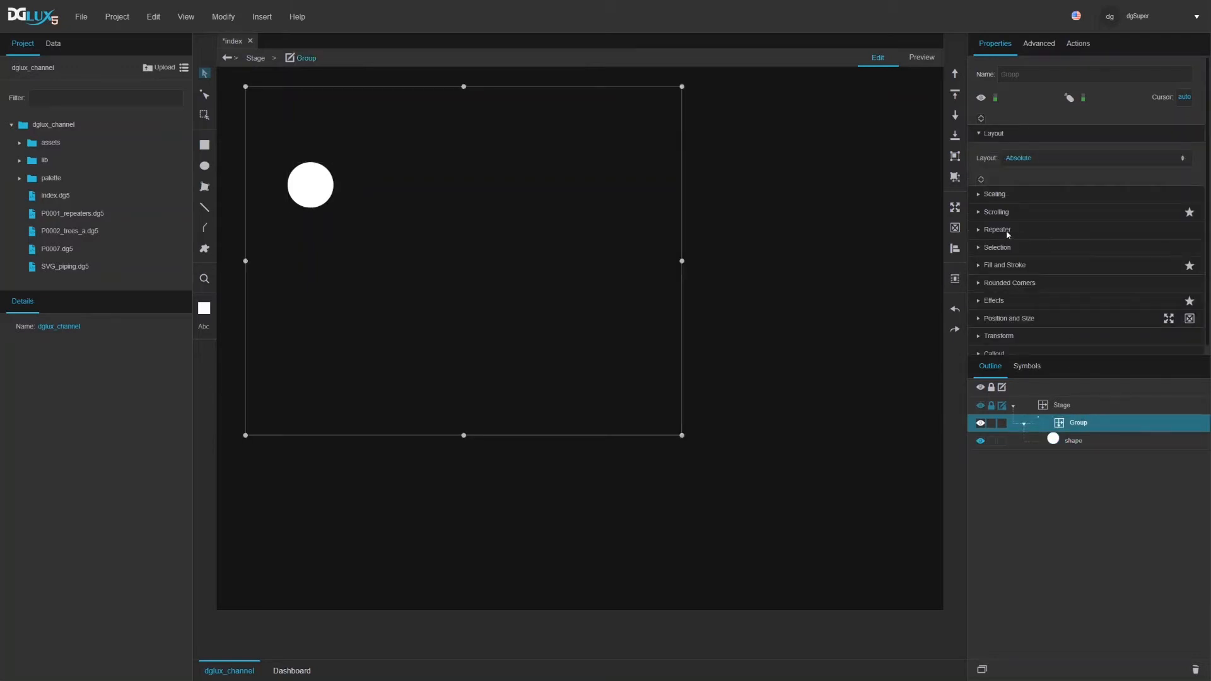
pyautogui.click(1008, 265)
pyautogui.scroll(-1, 1145, 280)
pyautogui.click(1148, 222)
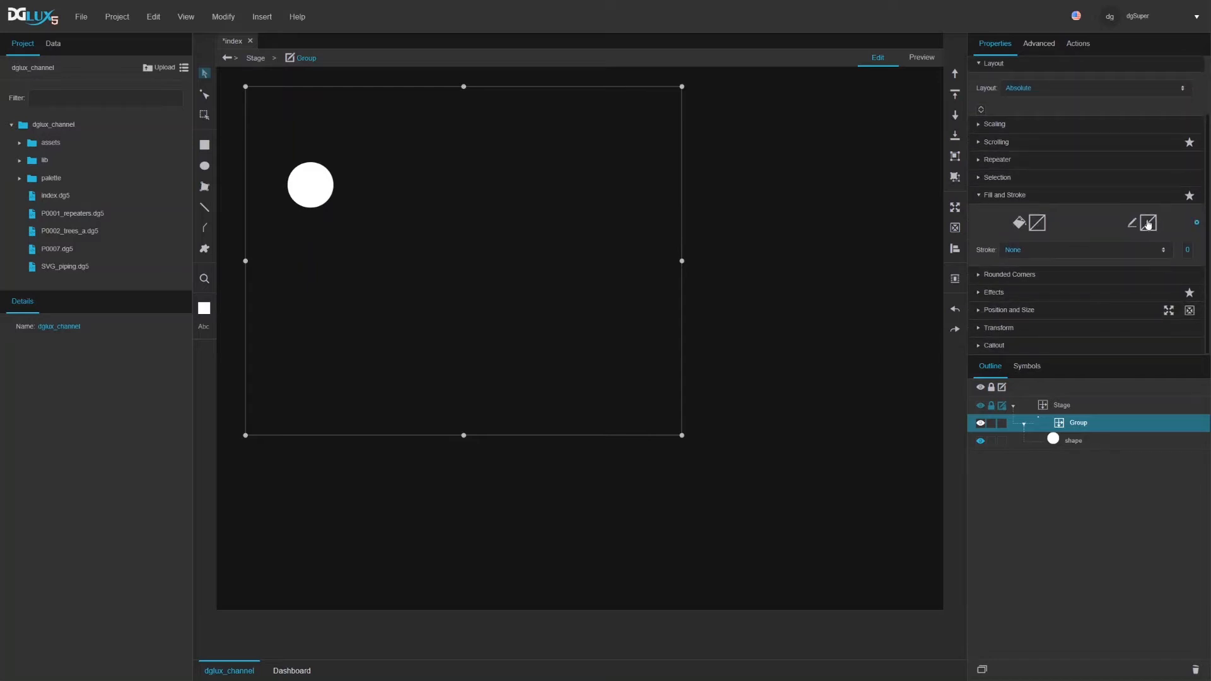
pyautogui.click(987, 246)
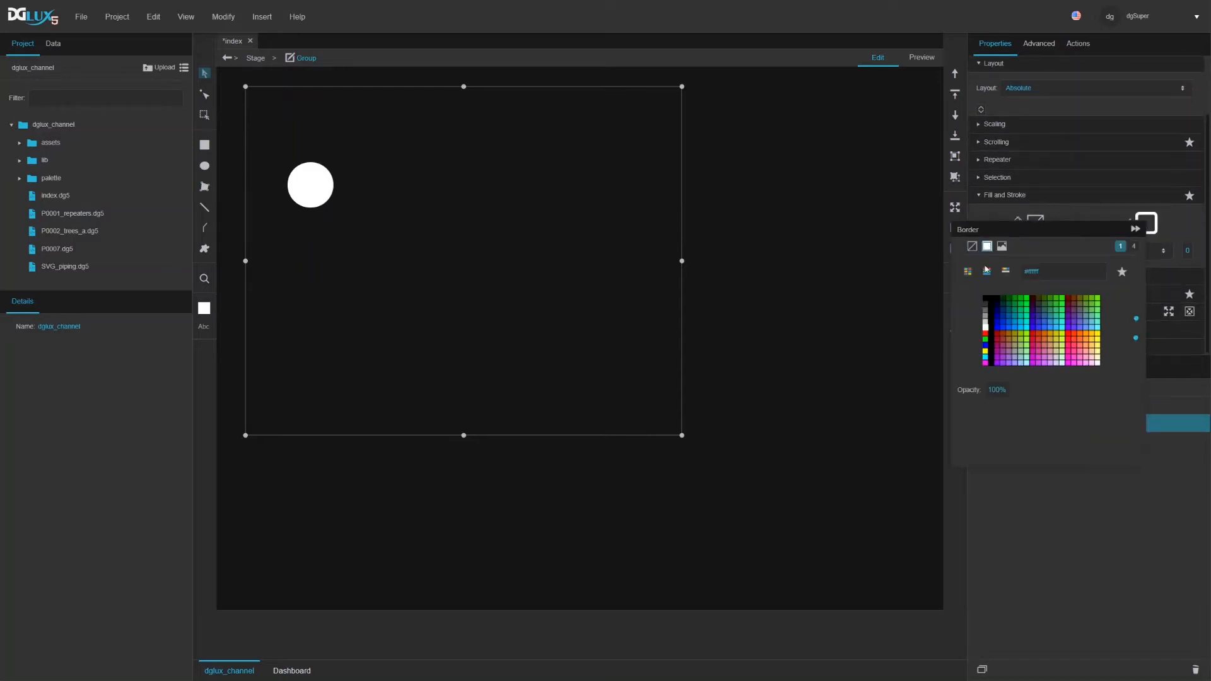
pyautogui.click(986, 318)
pyautogui.click(1187, 251)
pyautogui.click(1098, 251)
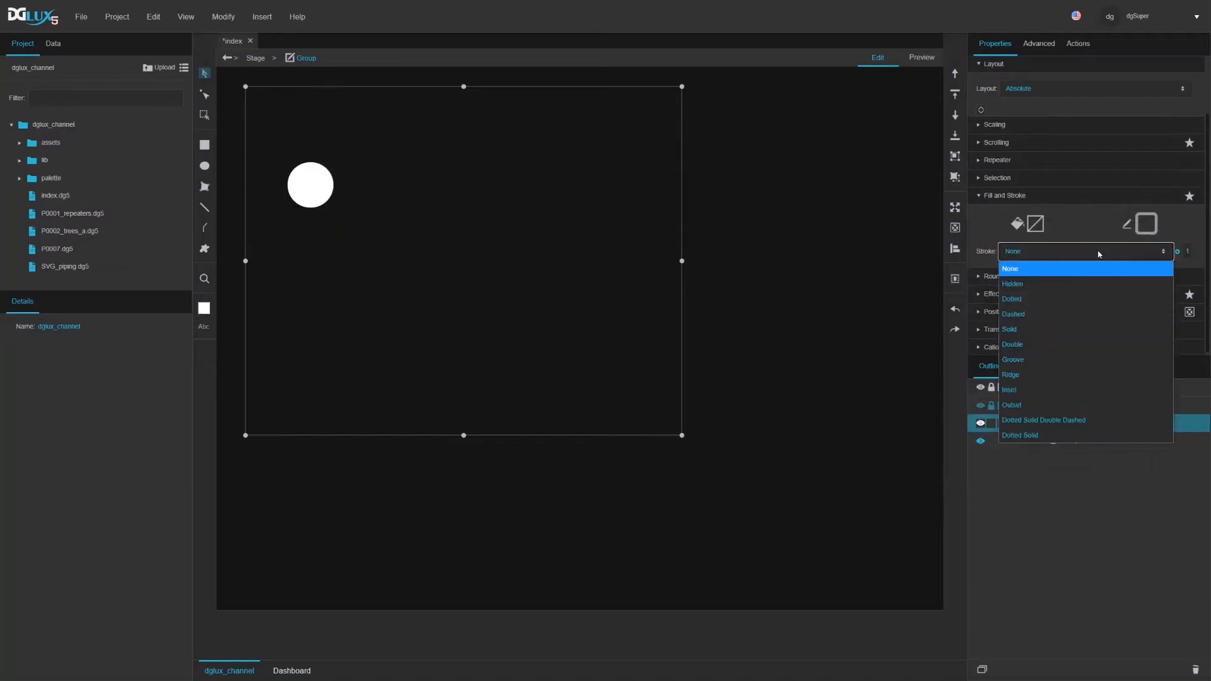
pyautogui.click(1020, 332)
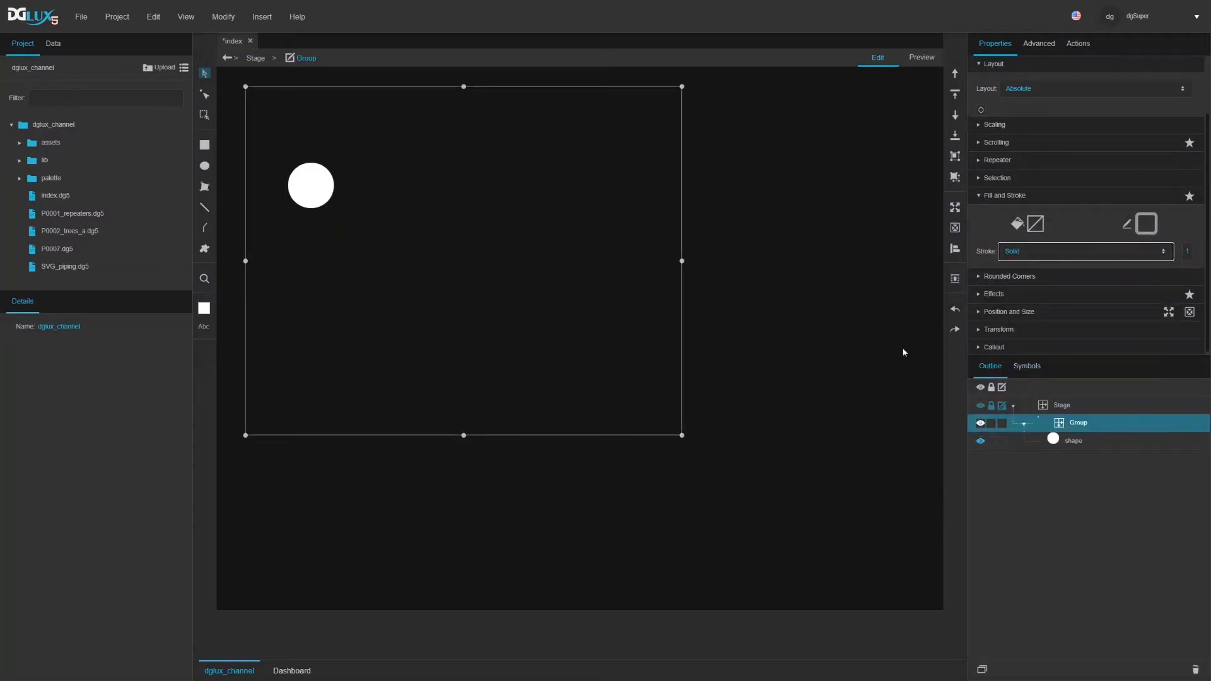
pyautogui.click(906, 63)
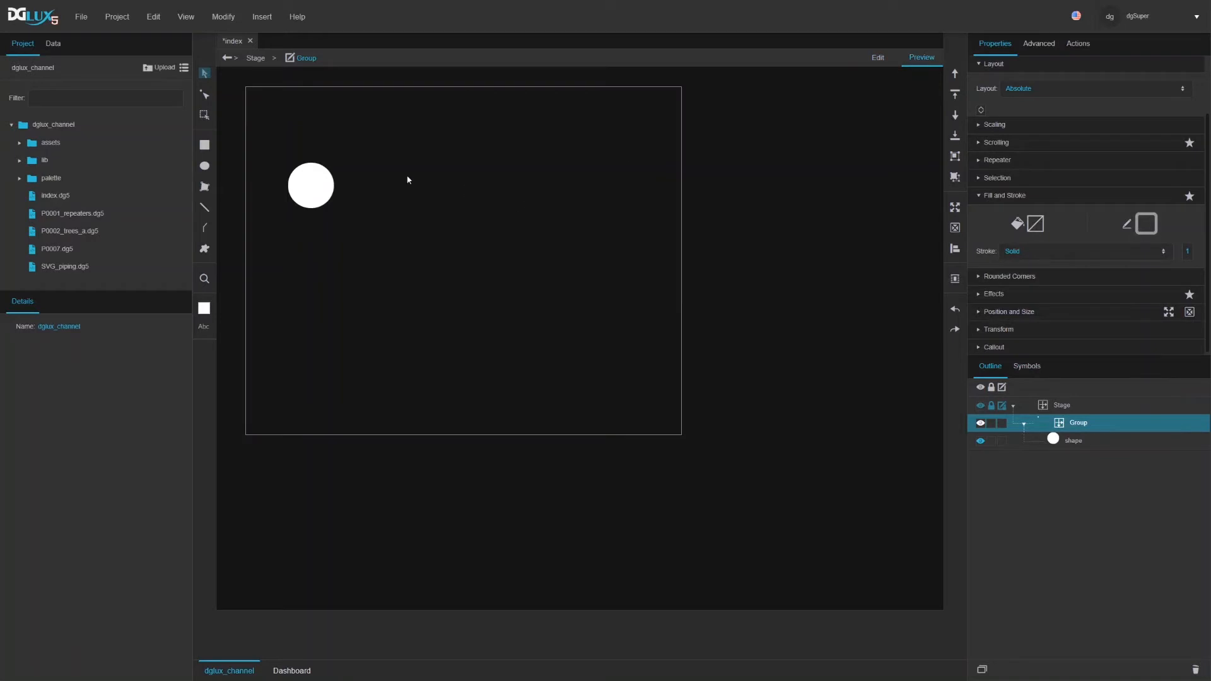
# Step: Examine the circle's position and size values relative to its parent group
pyautogui.click(1023, 446)
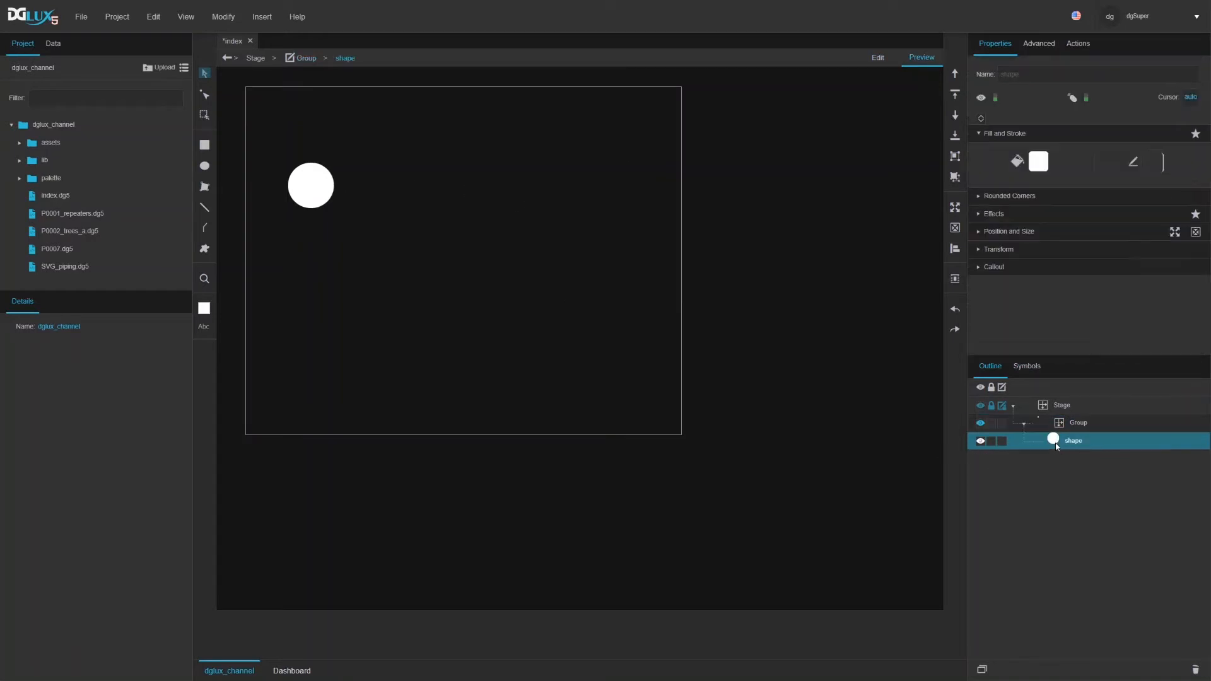
pyautogui.click(1010, 231)
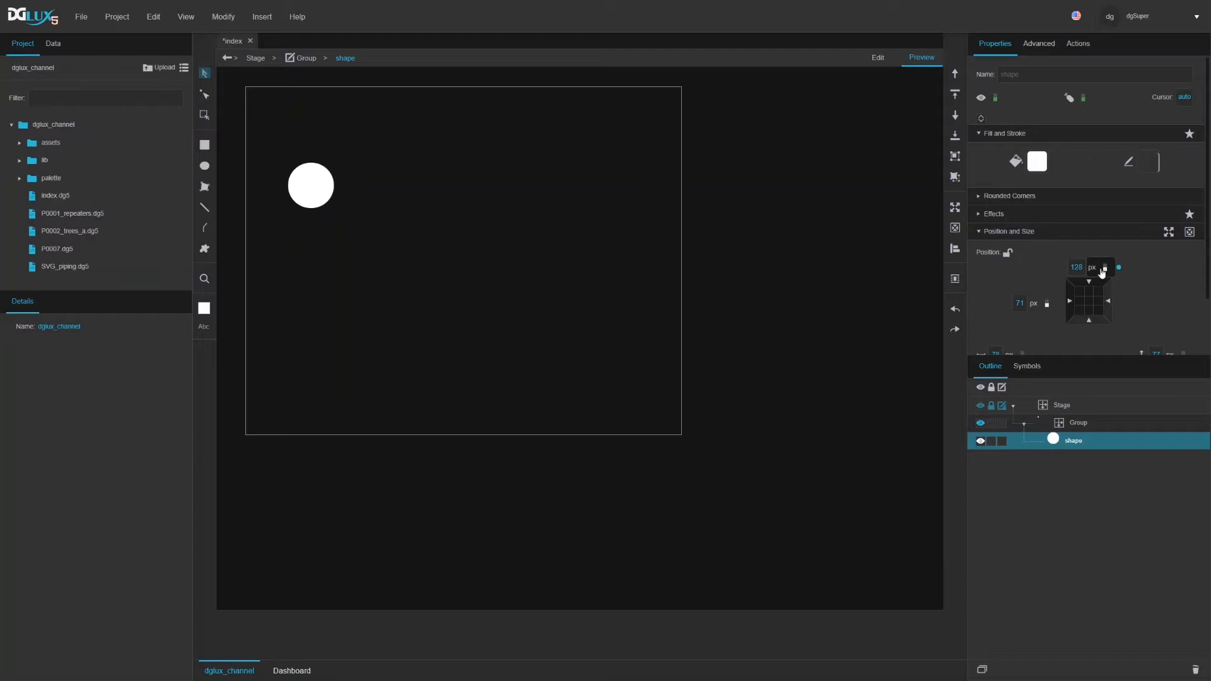
pyautogui.scroll(-1, 1101, 272)
pyautogui.scroll(1, 1101, 273)
pyautogui.click(1080, 423)
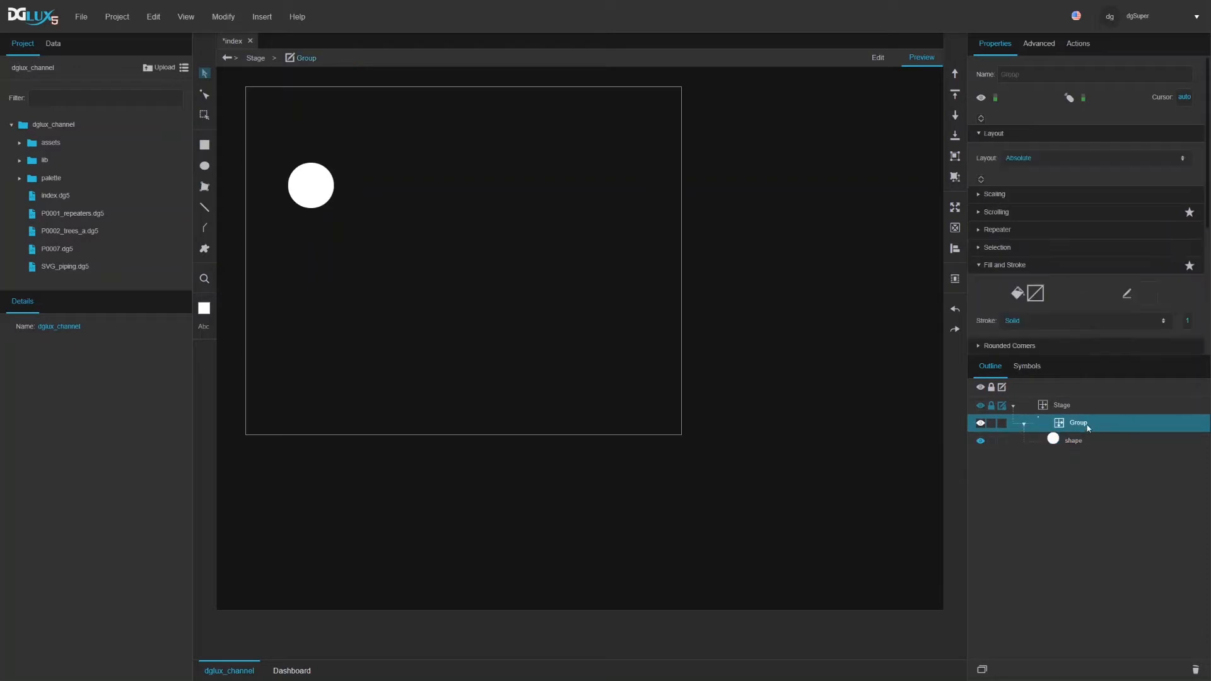
pyautogui.click(1083, 439)
pyautogui.scroll(-1, 1041, 284)
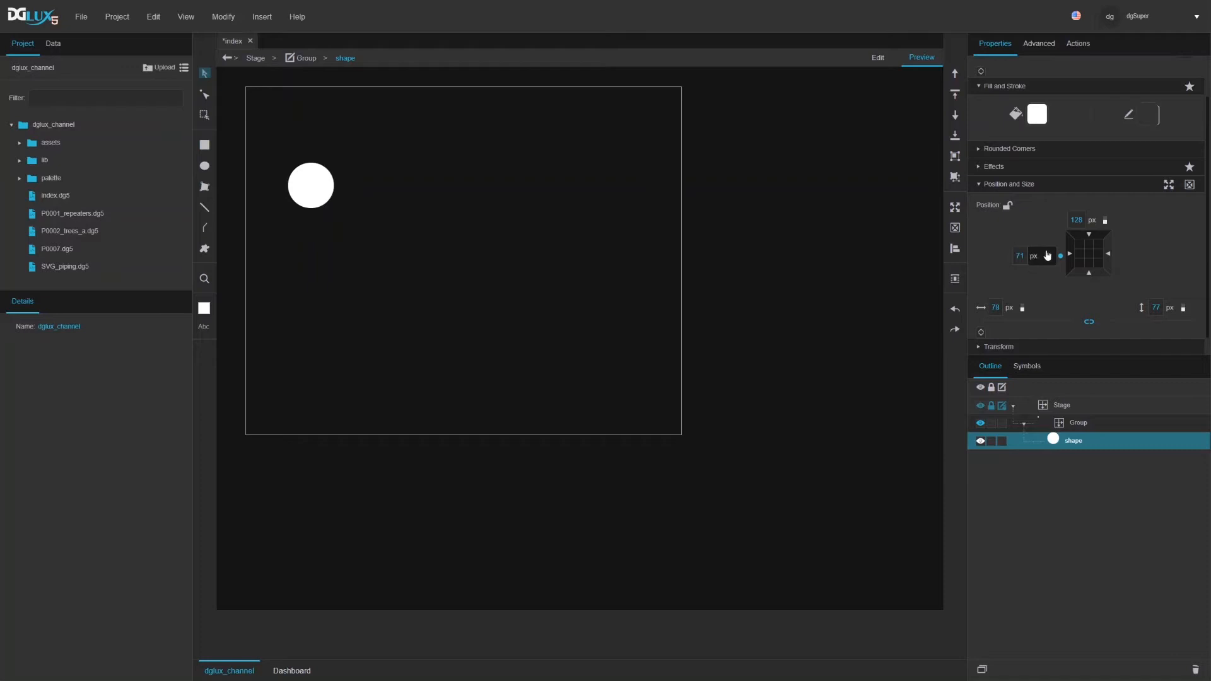
# Step: Return to edit mode and move the group with its circle slightly right and down
pyautogui.click(878, 57)
pyautogui.click(535, 297)
pyautogui.moveTo(535, 296)
pyautogui.mouseDown()
pyautogui.moveTo(690, 352)
pyautogui.moveTo(578, 338)
pyautogui.moveTo(533, 308)
pyautogui.moveTo(540, 302)
pyautogui.mouseUp()
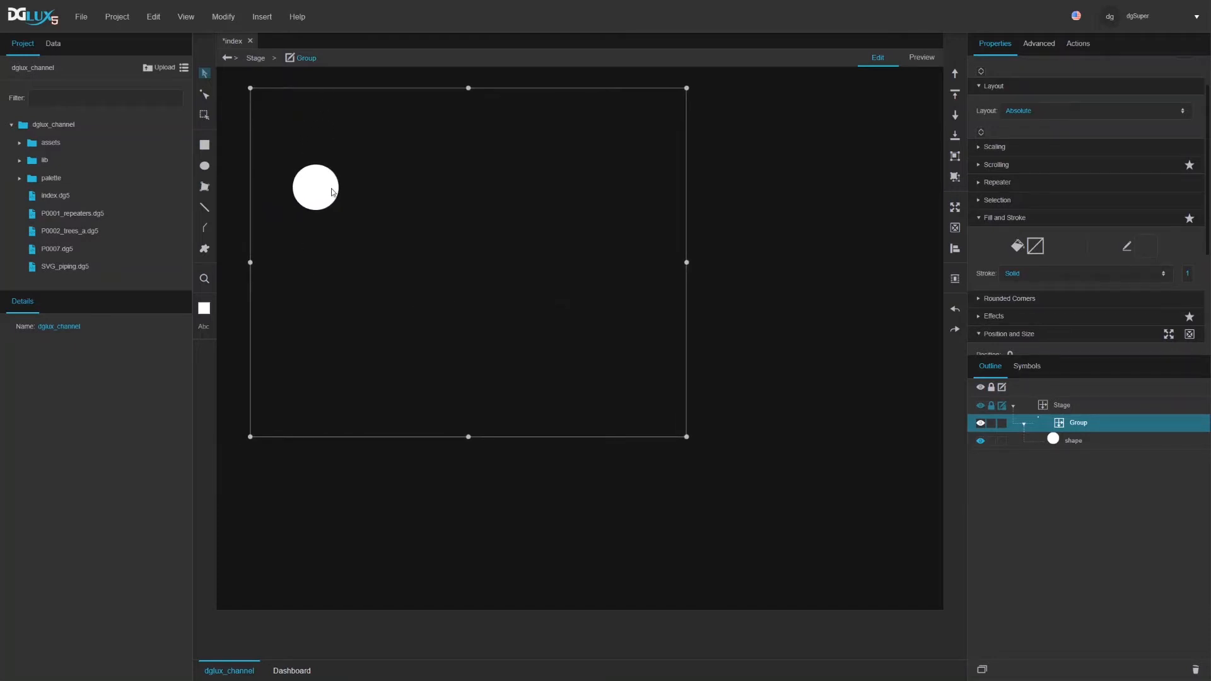
# Step: Duplicate the circle inside the group and place the copy about 217 px from the group's left edge and 56 px from its top
pyautogui.click(1075, 441)
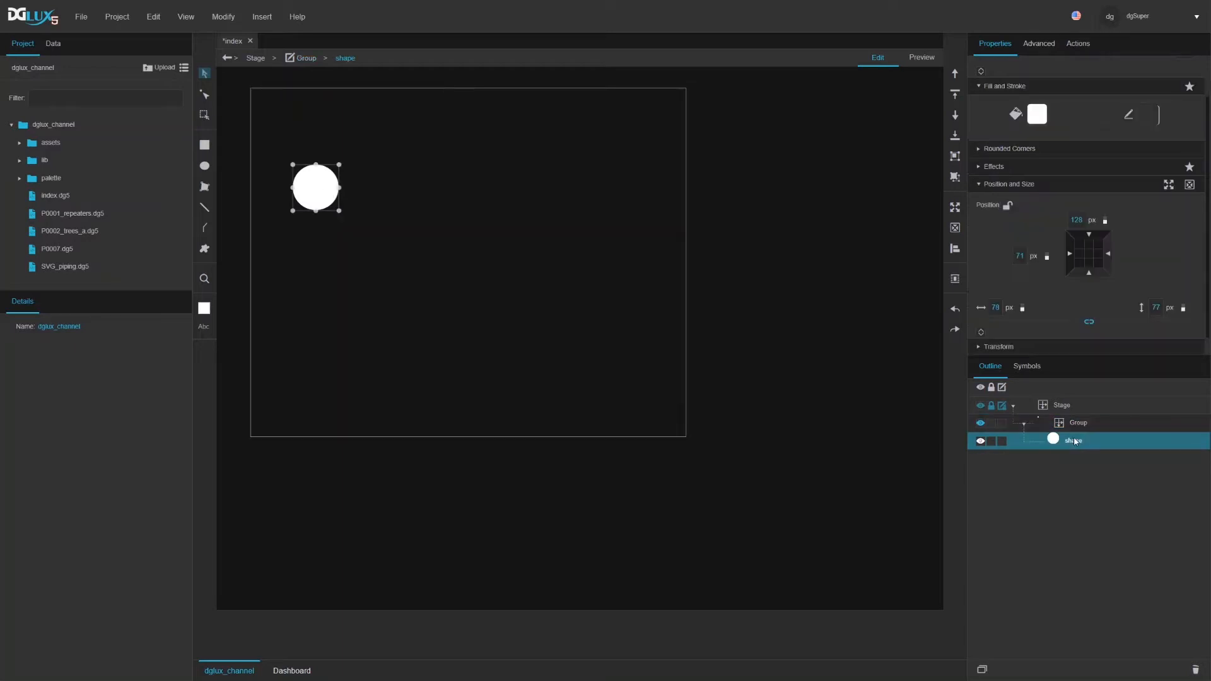
pyautogui.hotkey('ctrl', 'd')
pyautogui.moveTo(323, 192); pyautogui.dragTo(409, 149)
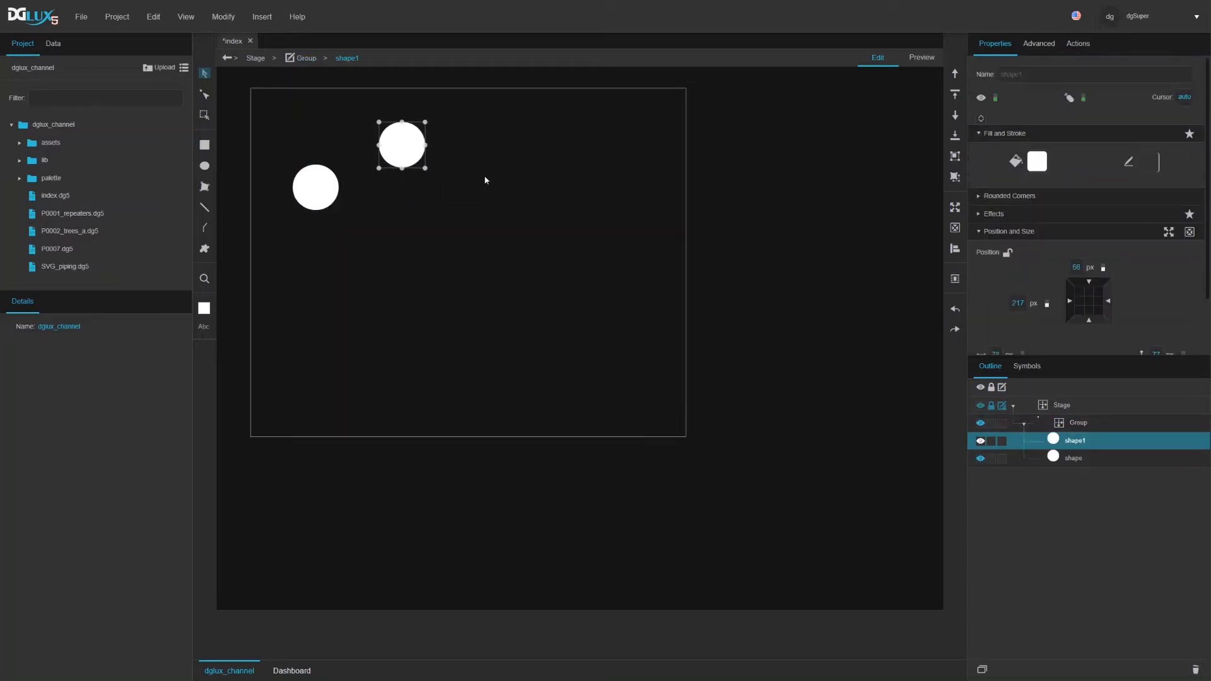
# Step: Move the group to about 26 px from the stage's left and 29 px from its top, and shrink it to about 668 by 472 px
pyautogui.click(1082, 427)
pyautogui.moveTo(600, 320); pyautogui.dragTo(575, 318)
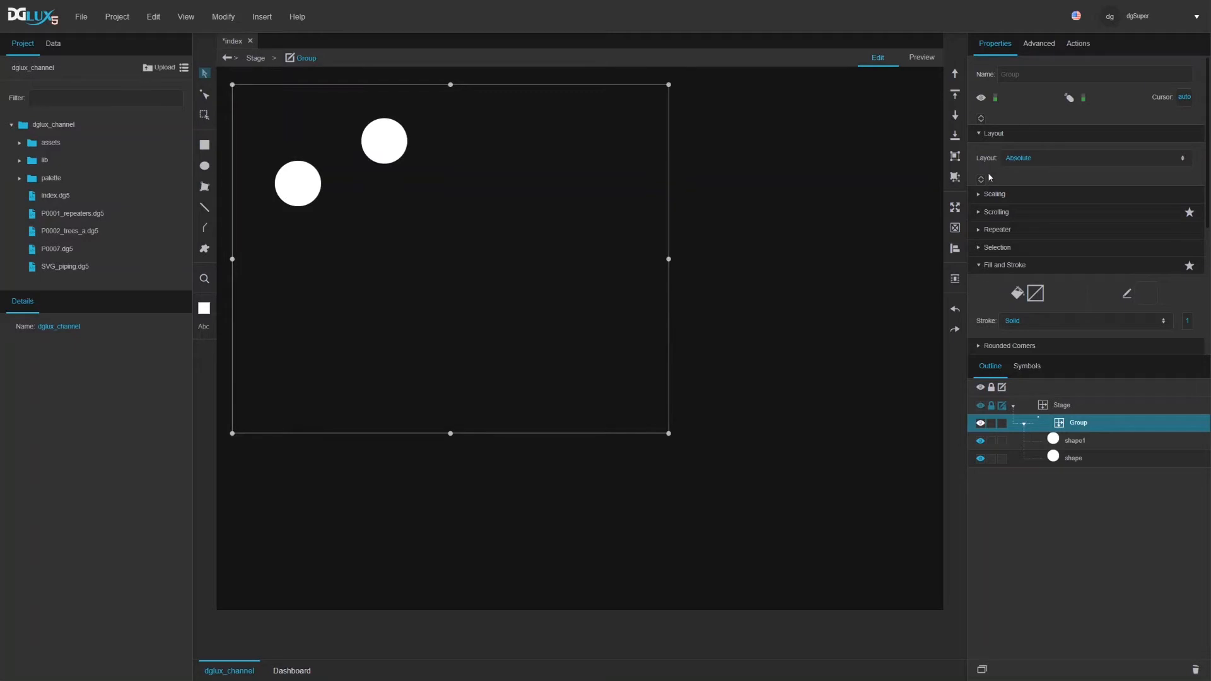
pyautogui.click(981, 195)
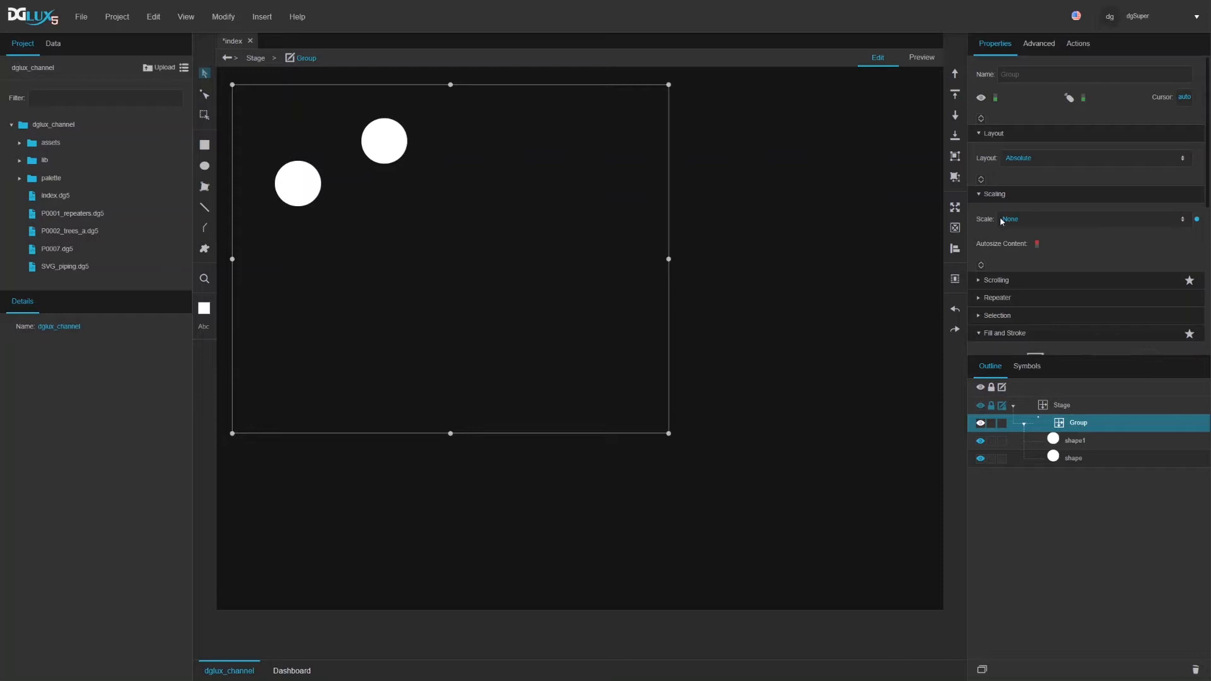
pyautogui.moveTo(669, 435); pyautogui.dragTo(644, 365)
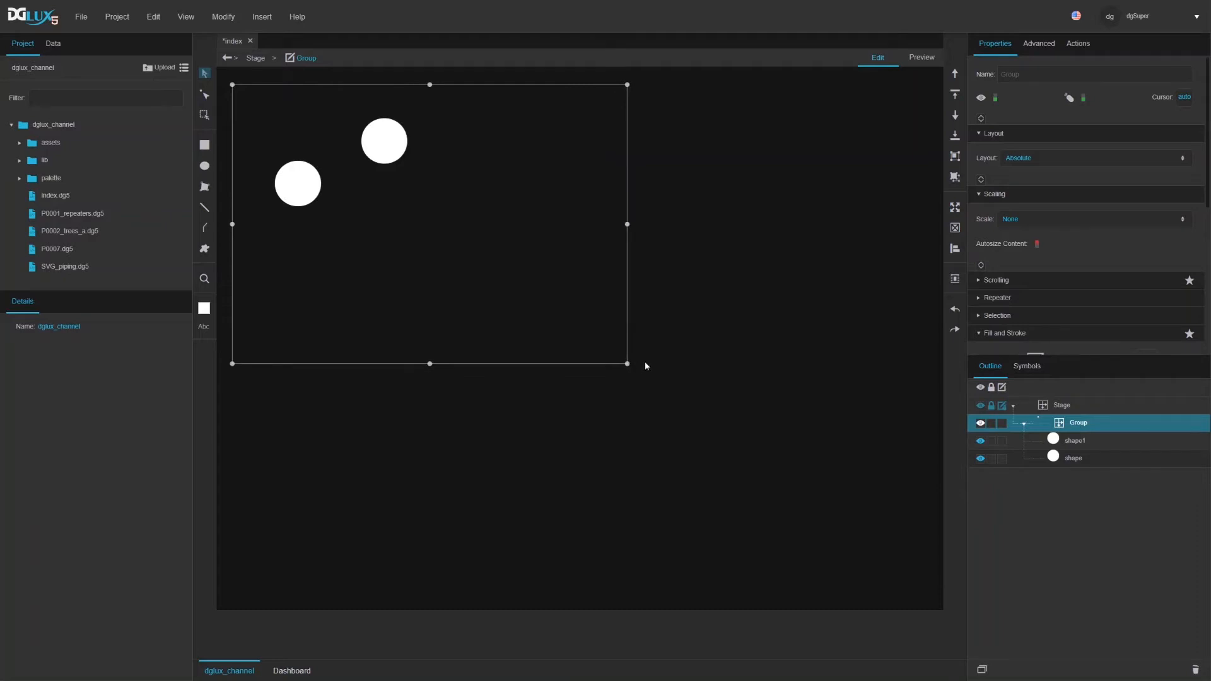
# Step: Set the group's scaling to Fit Ratio
pyautogui.click(1008, 220)
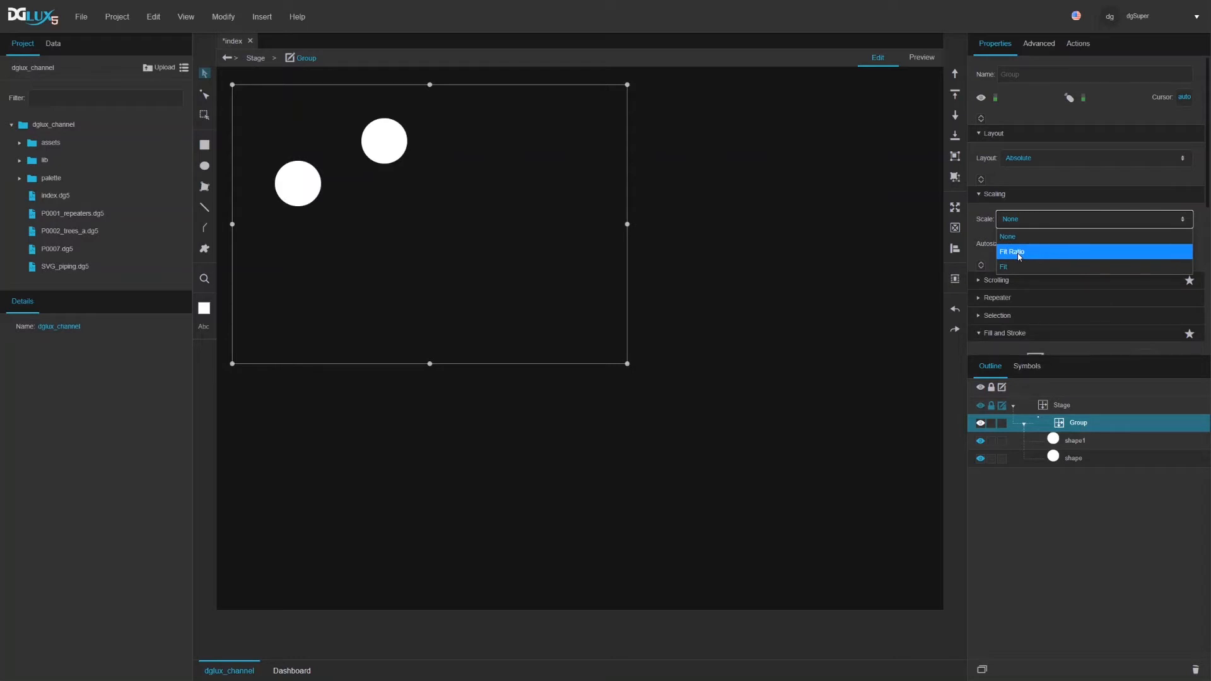
pyautogui.click(1075, 418)
pyautogui.scroll(-5, 1094, 307)
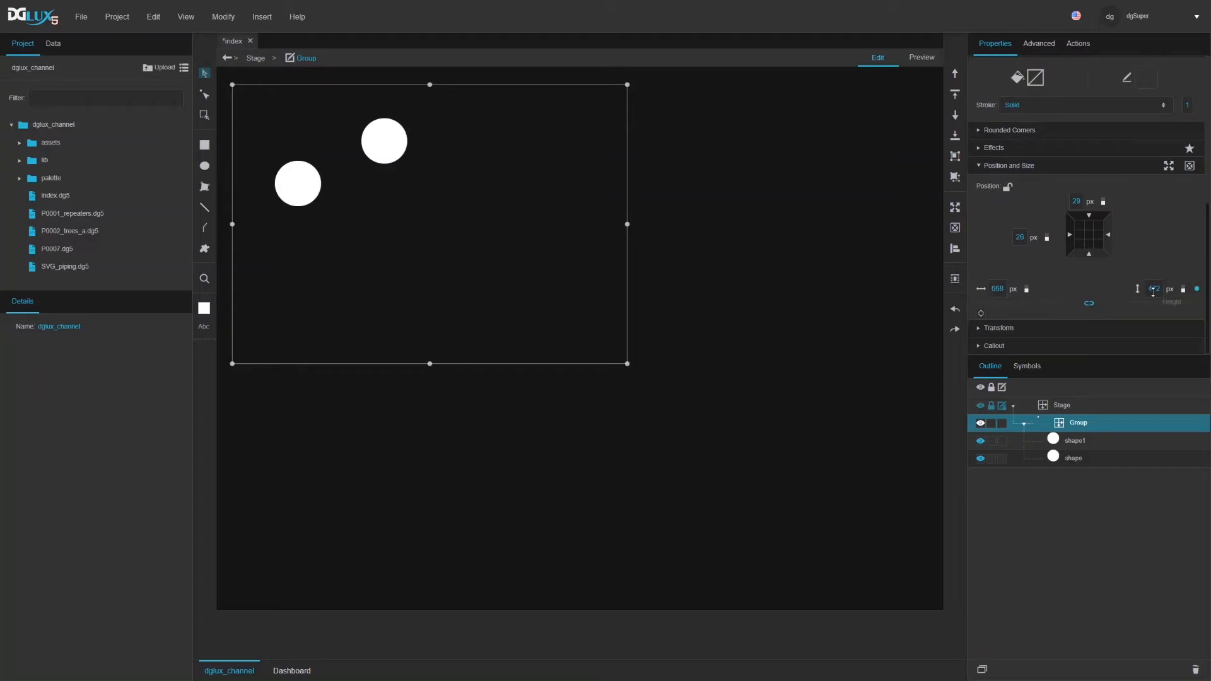
pyautogui.scroll(5, 1073, 265)
pyautogui.click(1038, 220)
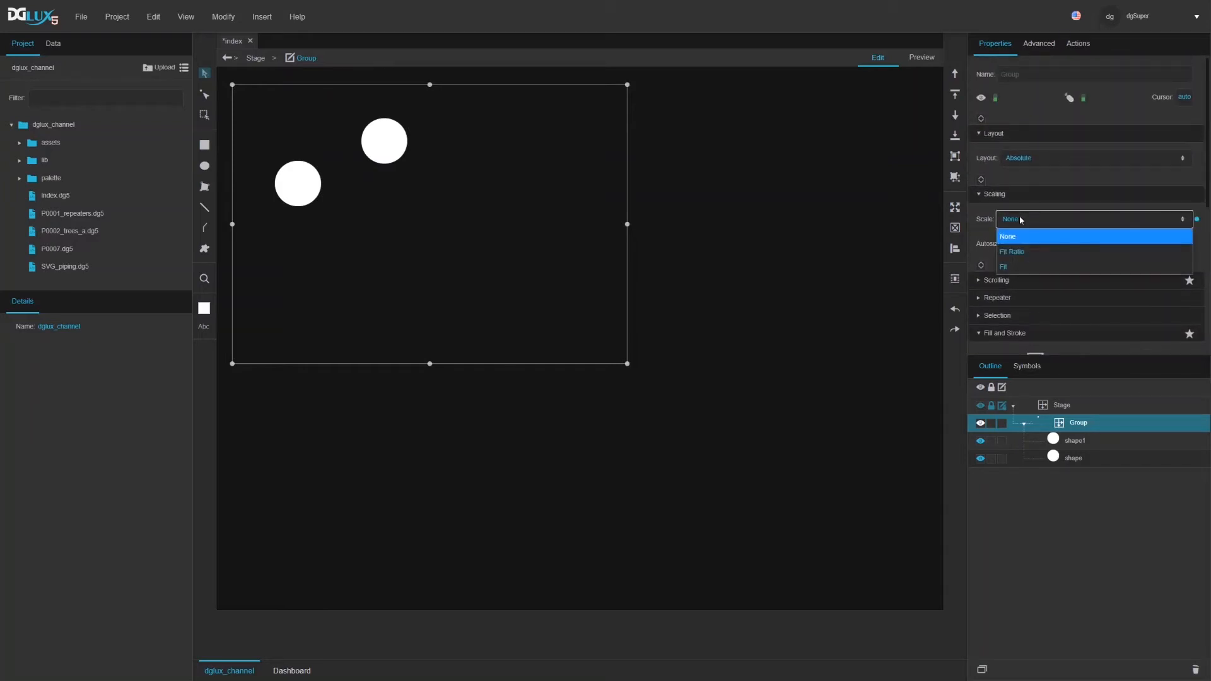
pyautogui.click(1020, 253)
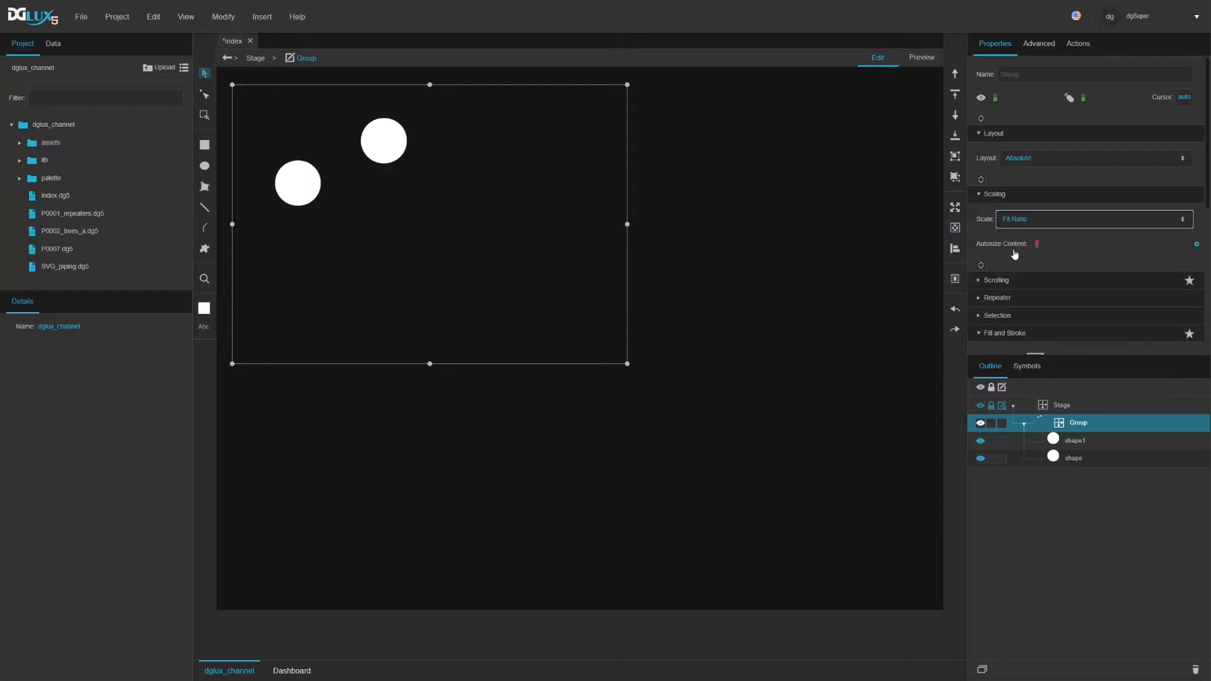
# Step: Compare the group's content width and height under its scaling options with its actual width and height
pyautogui.click(981, 265)
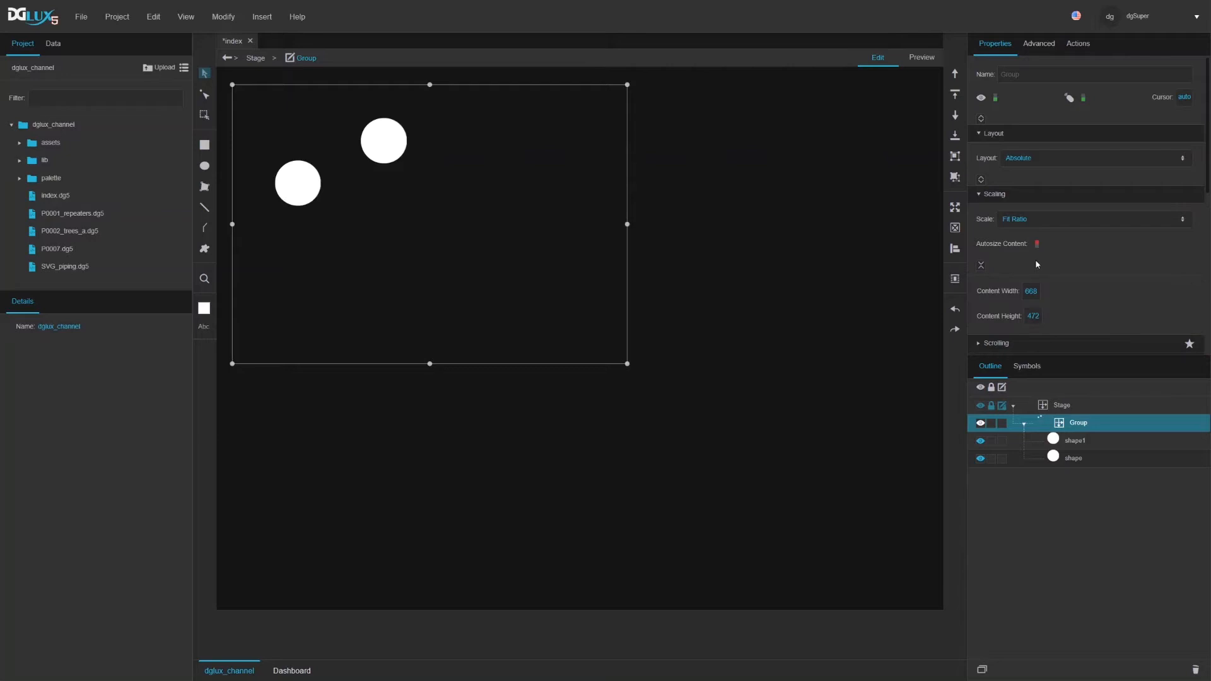
pyautogui.scroll(-1, 1042, 283)
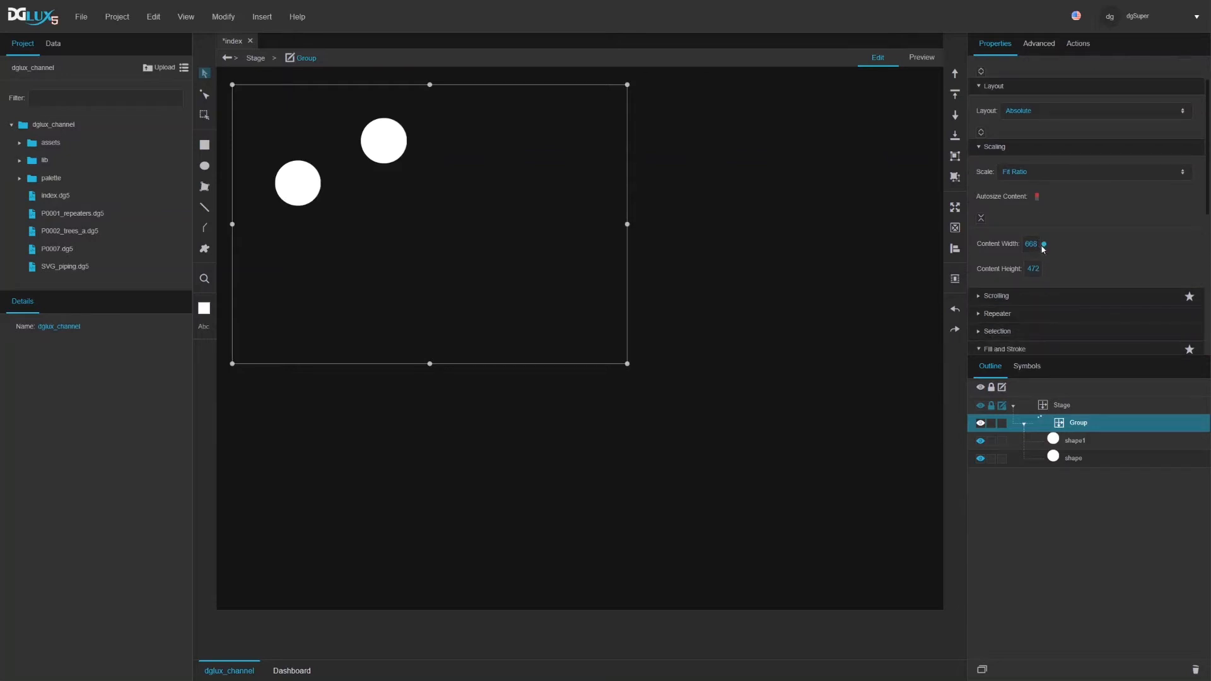
pyautogui.scroll(-6, 1040, 271)
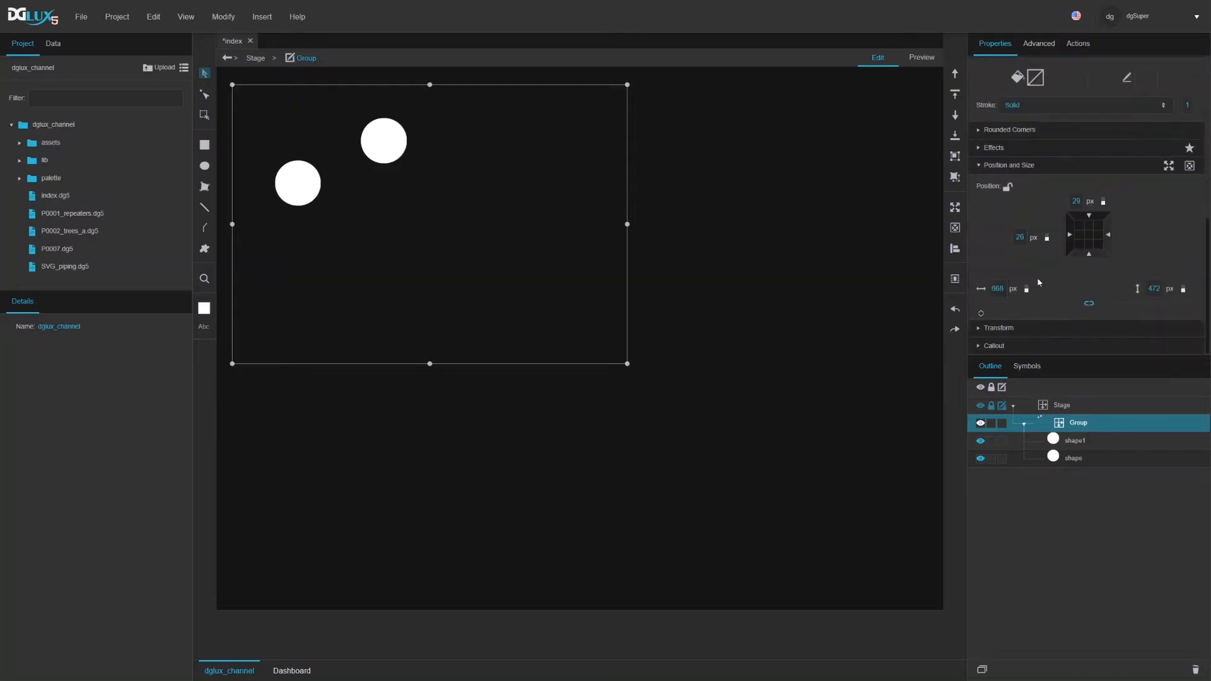
pyautogui.scroll(8, 1142, 287)
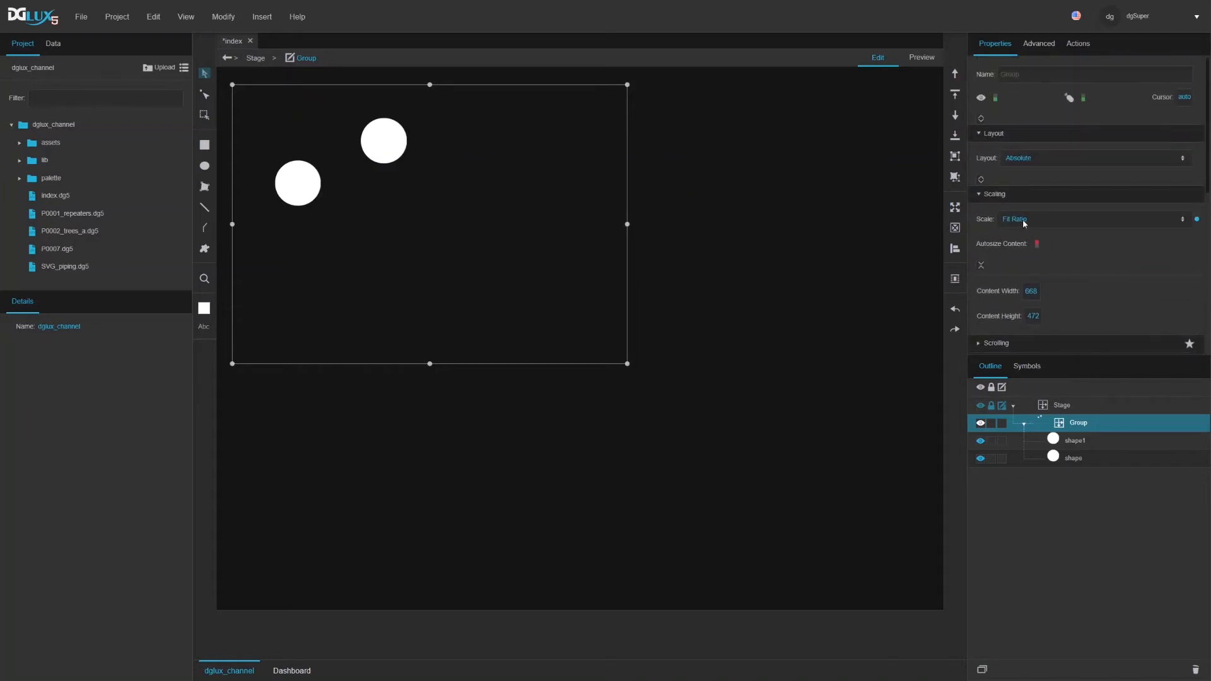
pyautogui.scroll(-6, 1058, 263)
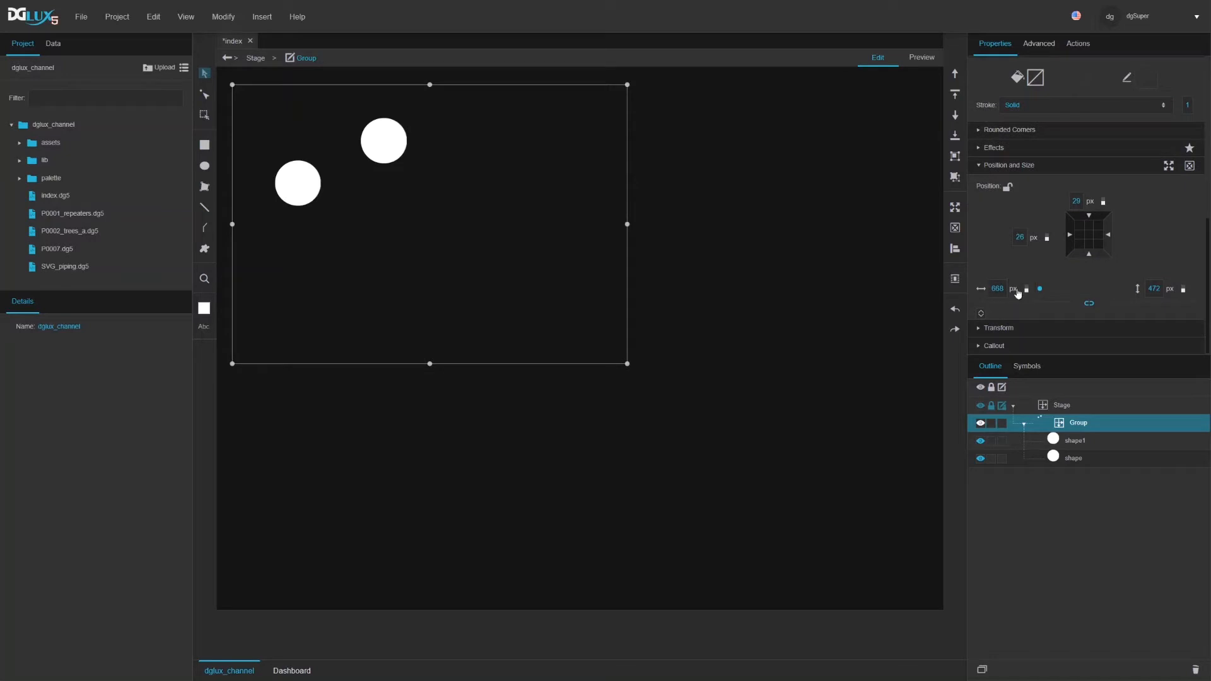
pyautogui.scroll(3, 1164, 270)
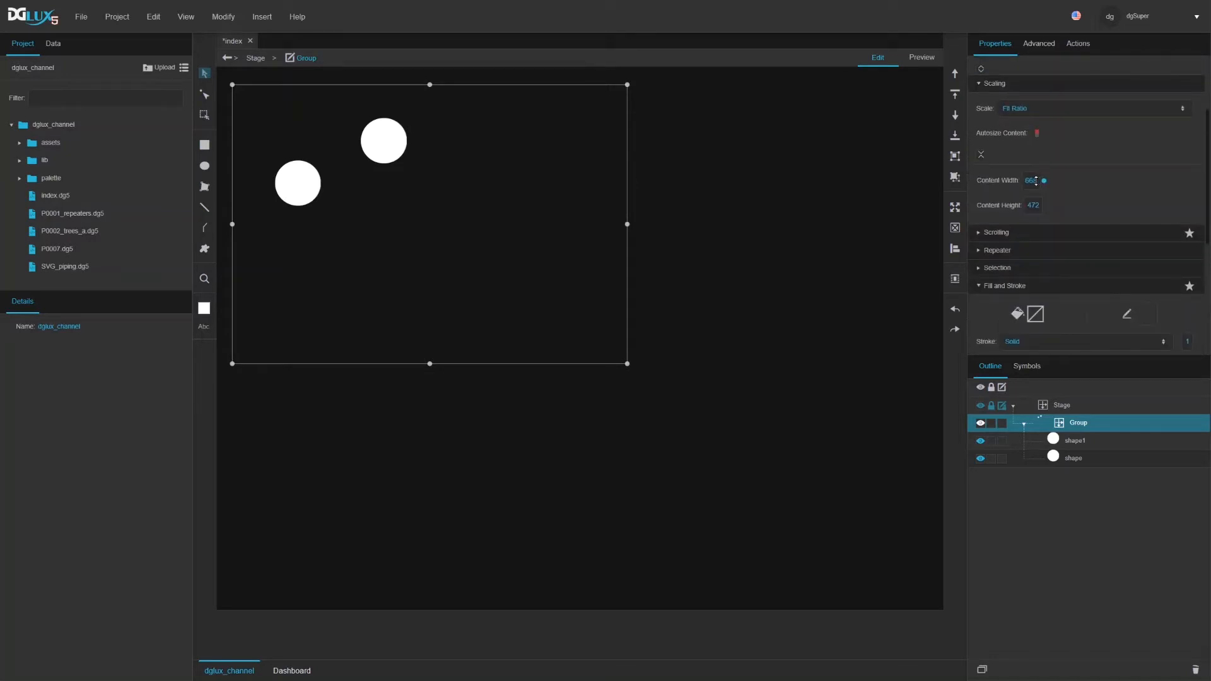
pyautogui.scroll(1, 1038, 190)
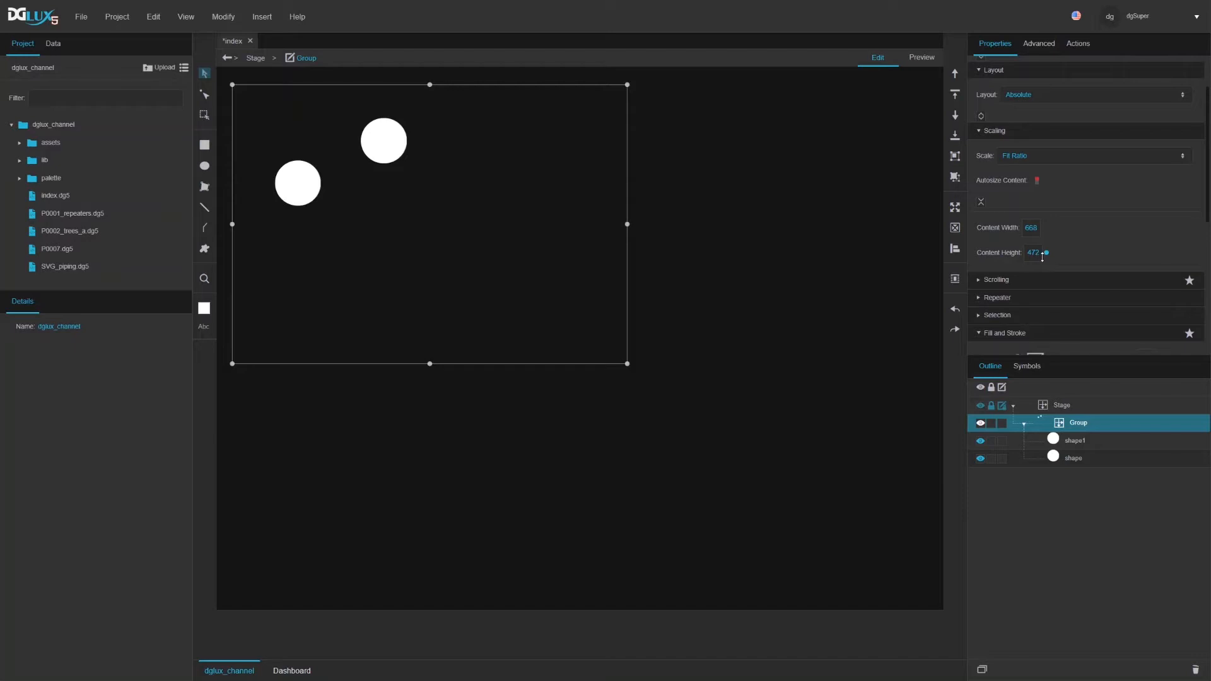
pyautogui.scroll(-5, 1068, 260)
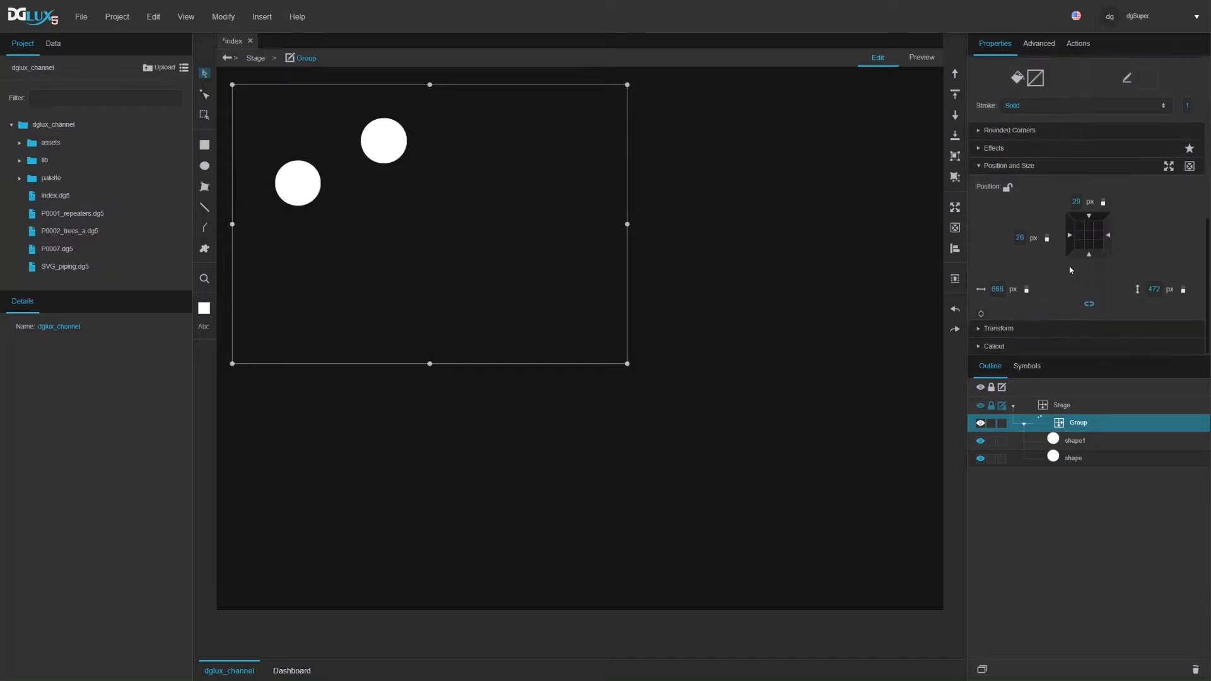
# Step: Resize the group from its lower-right corner, enlarging it and then making it narrower, to test how Fit Ratio scales the circles
pyautogui.scroll(2, 1070, 269)
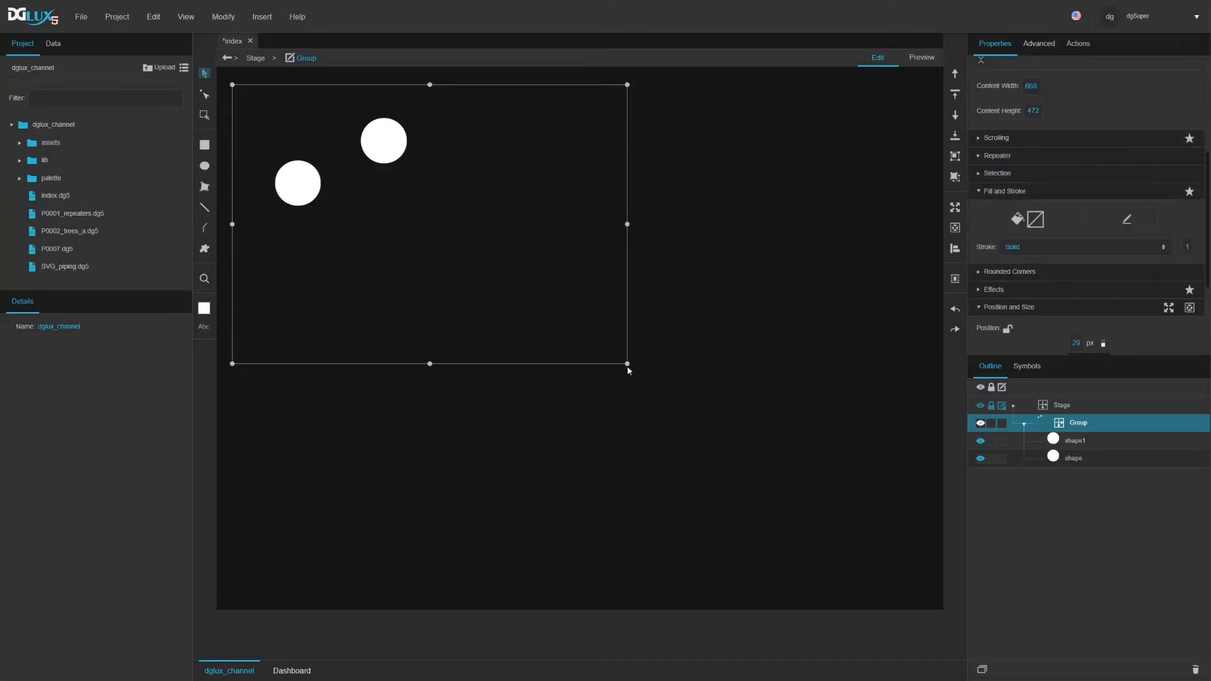
pyautogui.moveTo(629, 370); pyautogui.dragTo(884, 564)
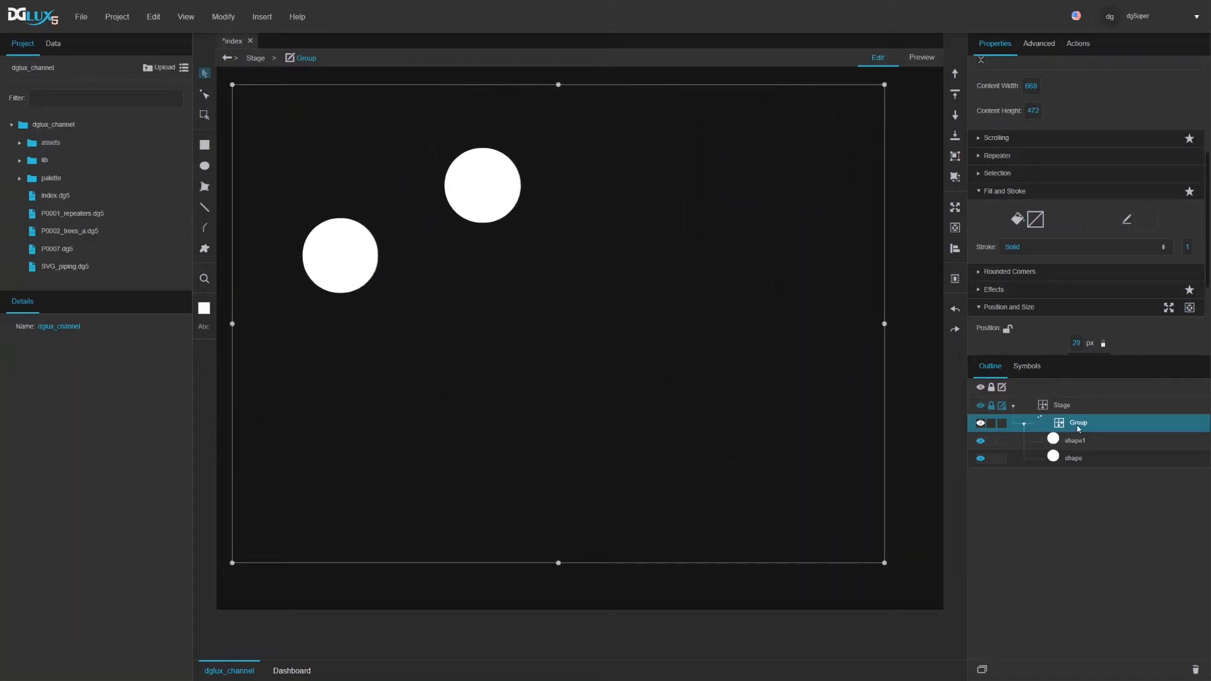
pyautogui.scroll(4, 1038, 232)
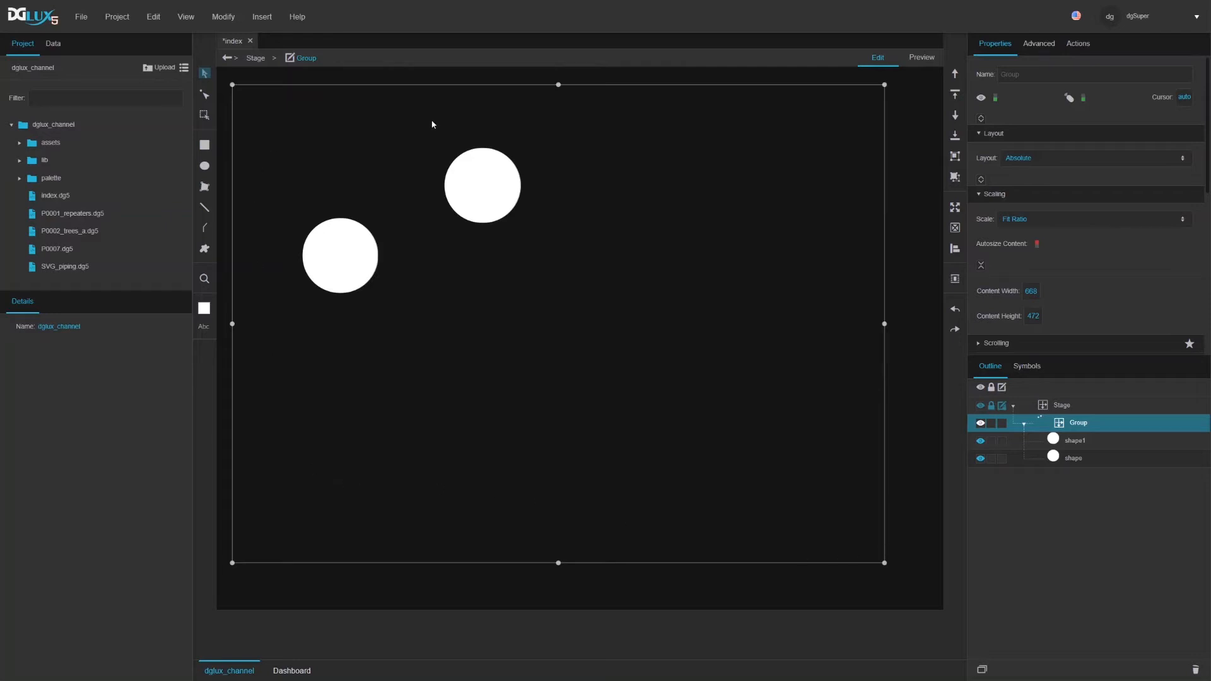
pyautogui.moveTo(884, 563); pyautogui.dragTo(730, 537)
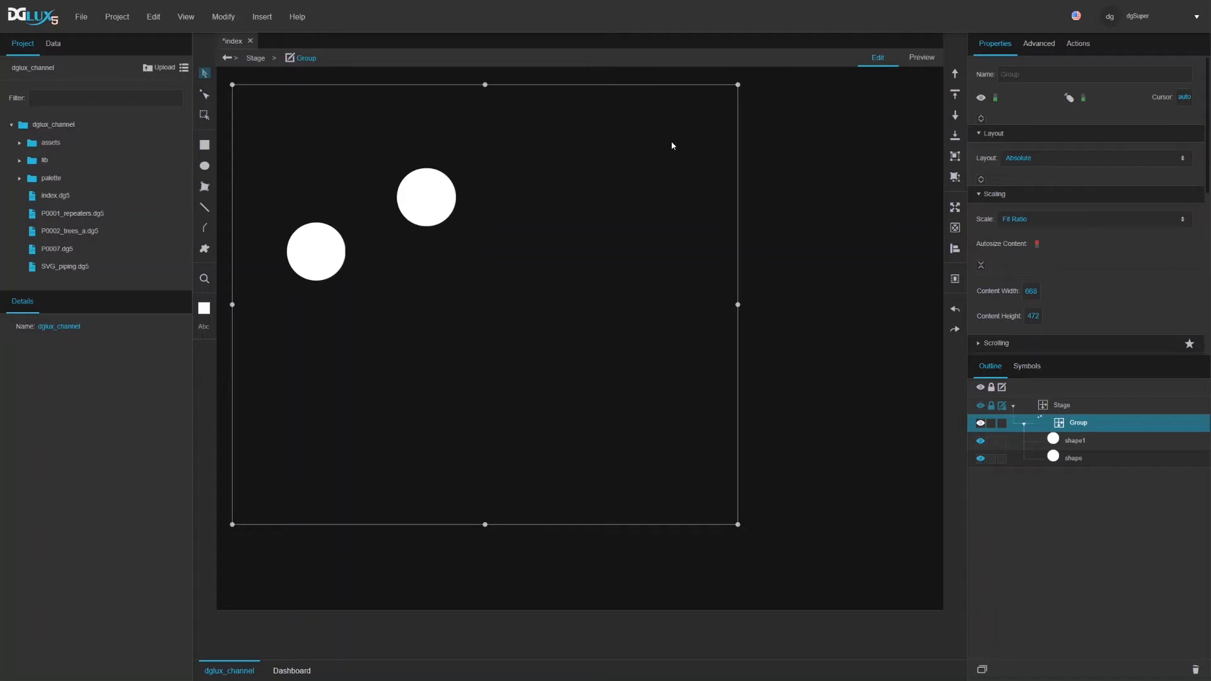
# Step: Draw a rectangle about 352 px from the group's left edge and 179 px from its top, and fill it with dark gray
pyautogui.click(204, 145)
pyautogui.moveTo(499, 260); pyautogui.dragTo(634, 361)
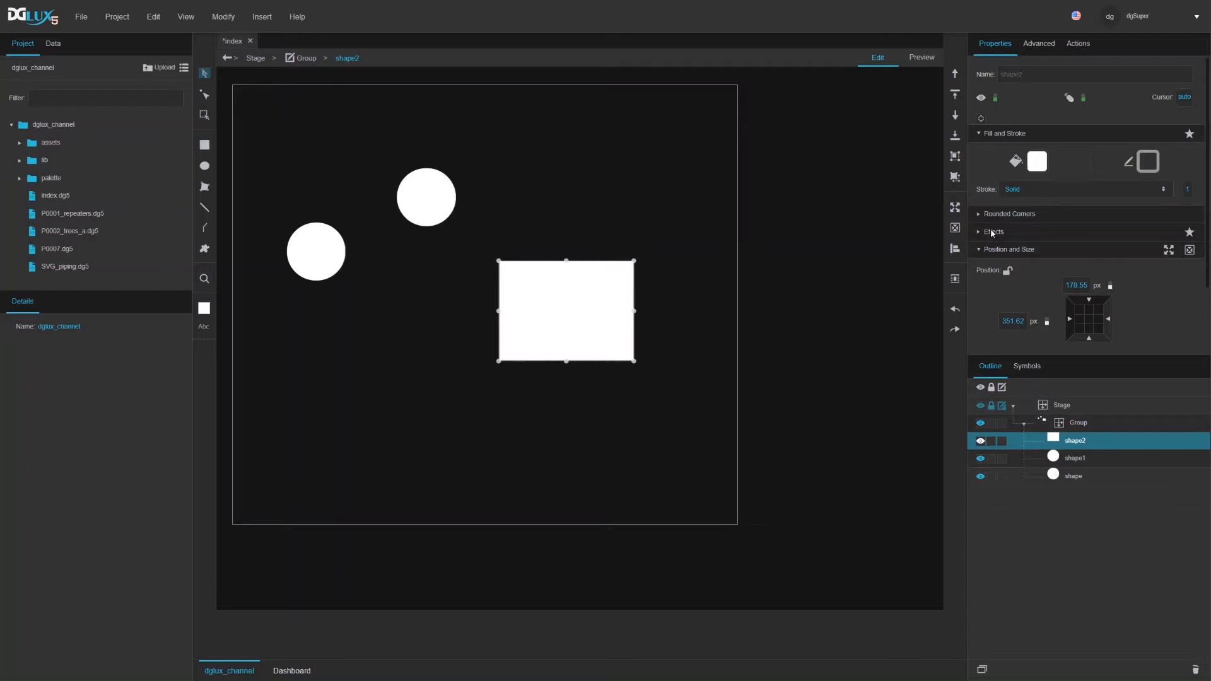
pyautogui.click(1042, 155)
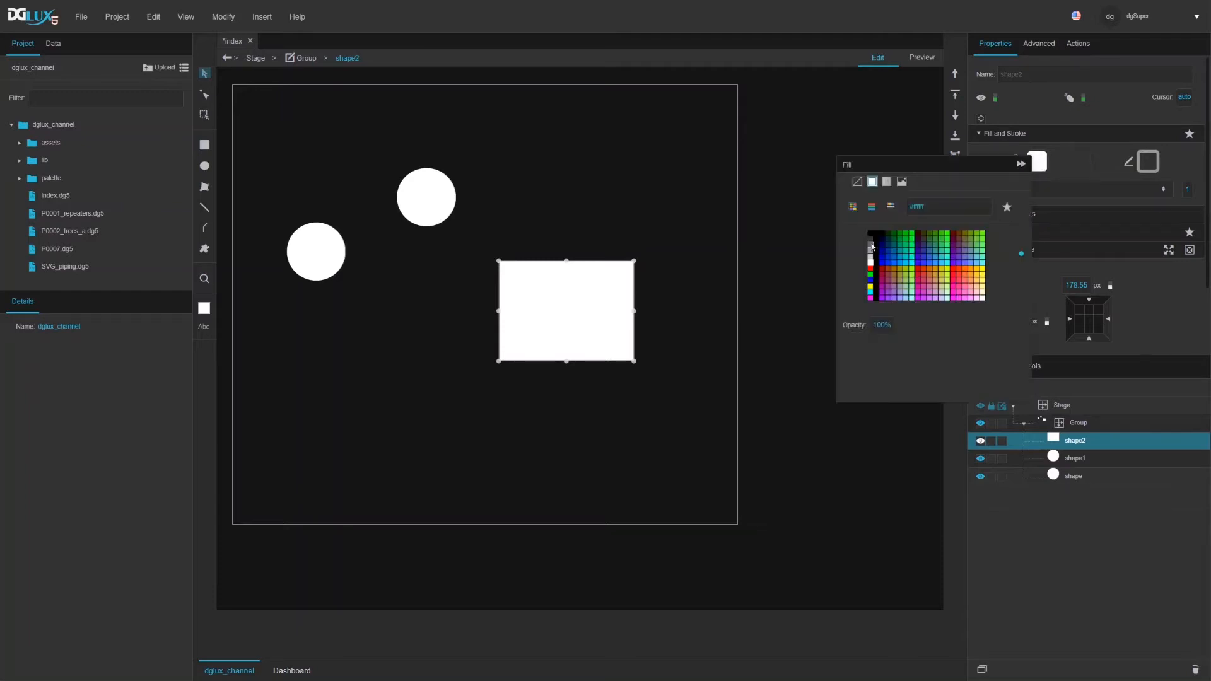
pyautogui.click(872, 247)
# Step: Send the gray rectangle behind the circles and stretch it to fill the group's whole content area
pyautogui.click(955, 135)
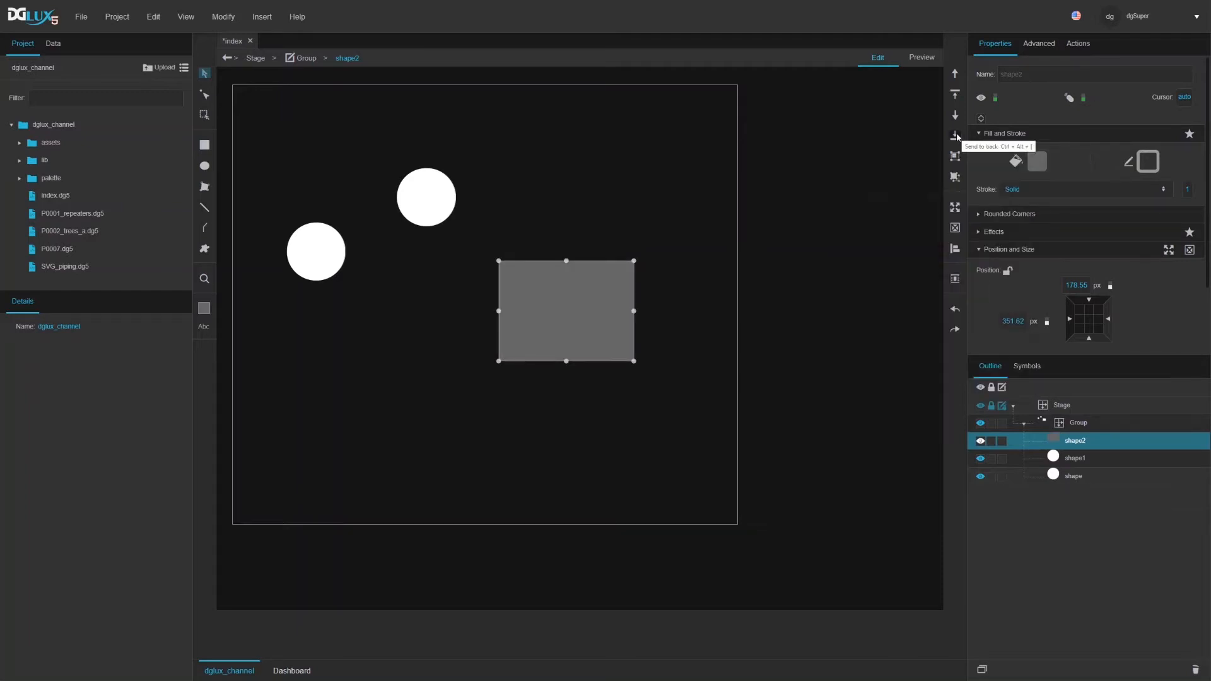
pyautogui.click(956, 136)
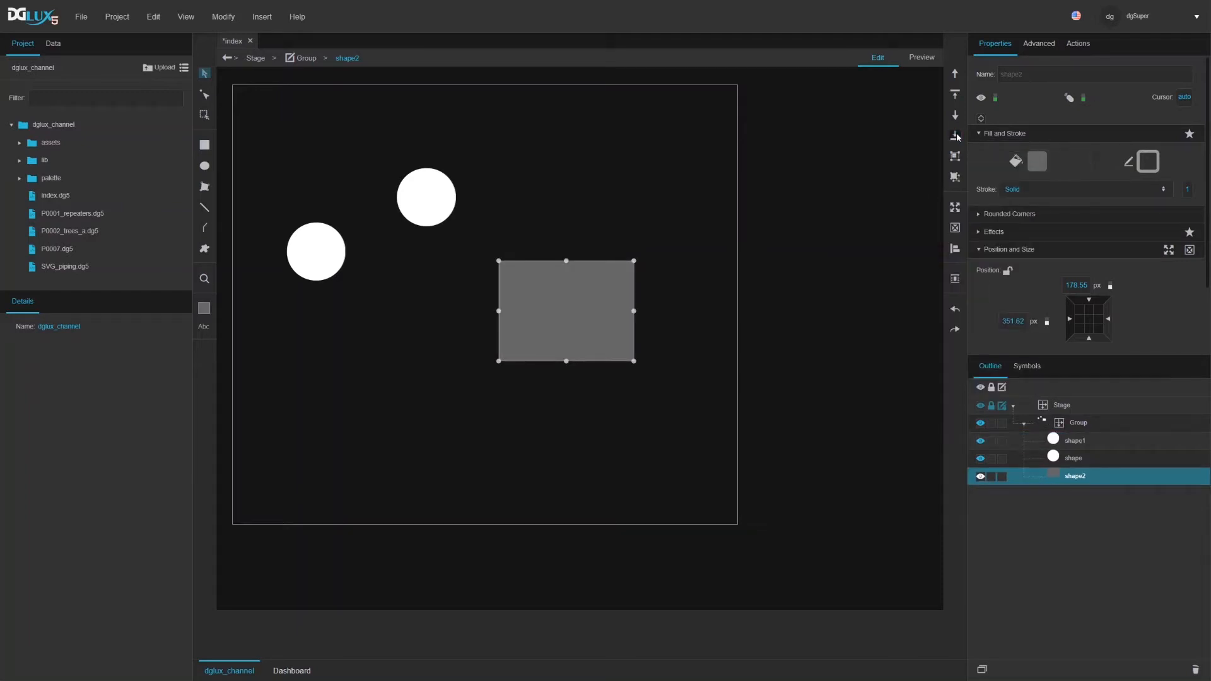
pyautogui.click(955, 208)
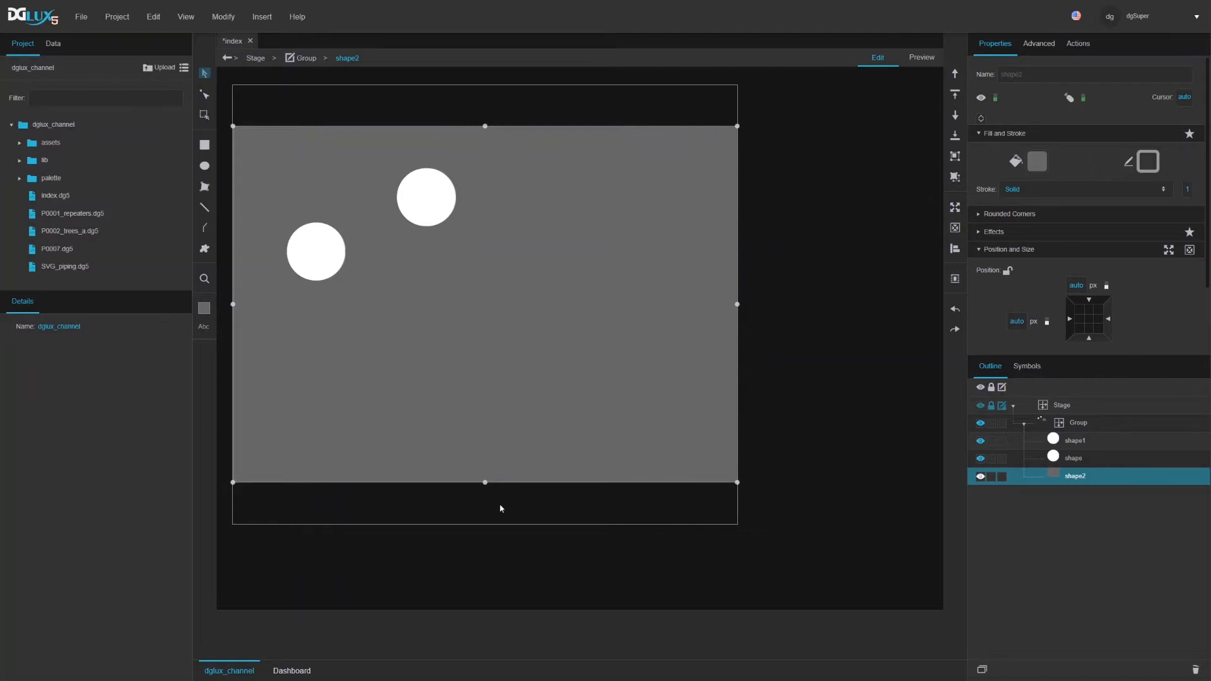
# Step: Resize the group to a wide, short shape and back to a narrower, taller one while it uses Fit Ratio scaling
pyautogui.click(1074, 423)
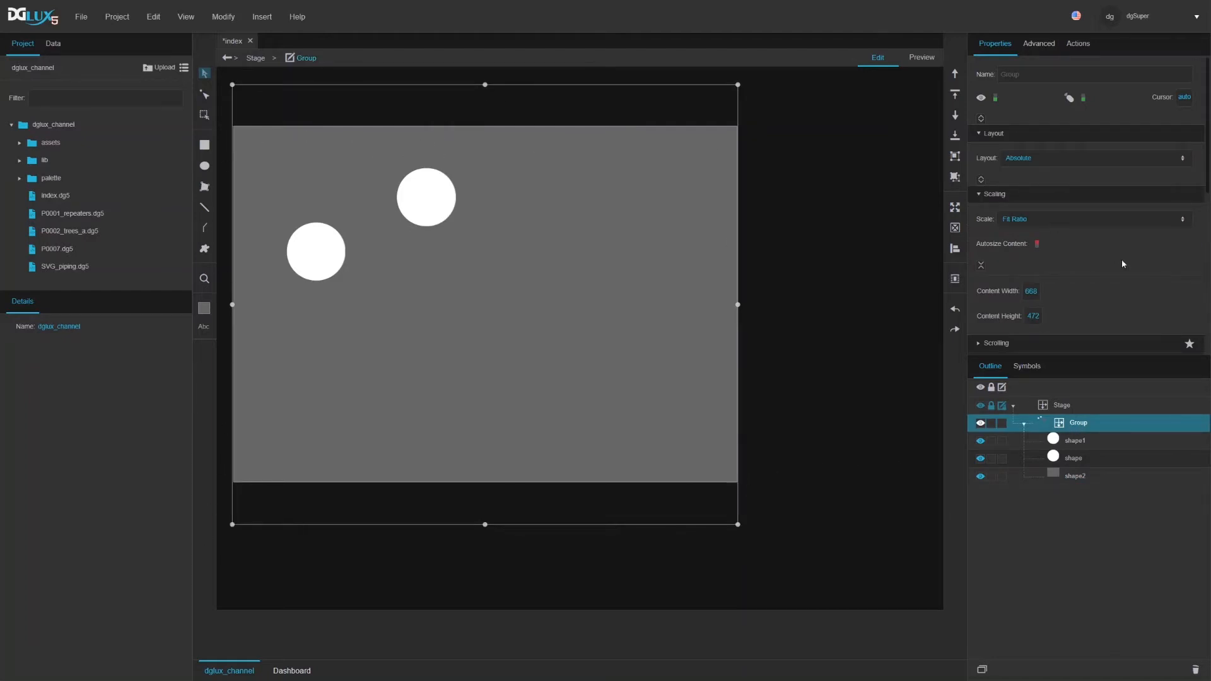
pyautogui.scroll(-1, 1033, 296)
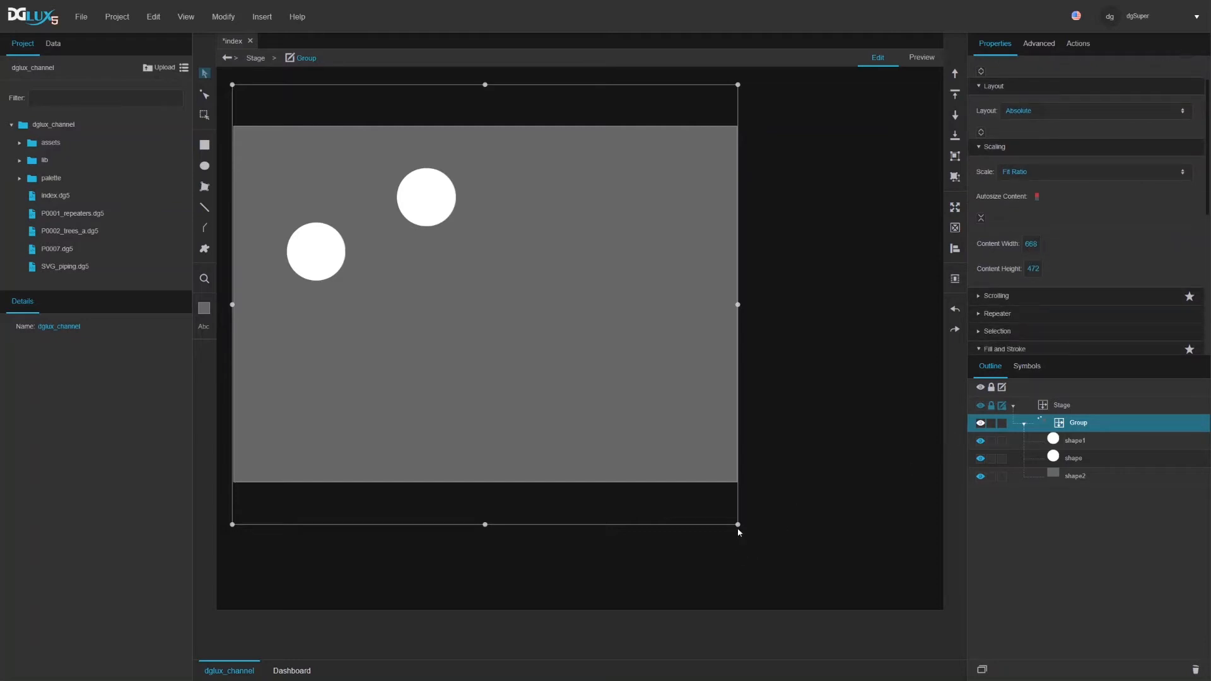
pyautogui.moveTo(738, 525); pyautogui.dragTo(824, 352)
pyautogui.moveTo(788, 388); pyautogui.dragTo(658, 459)
# Step: Set the group's scaling to Fit and resize the group to different proportions to test how its shapes stretch
pyautogui.click(1031, 221)
pyautogui.click(1005, 265)
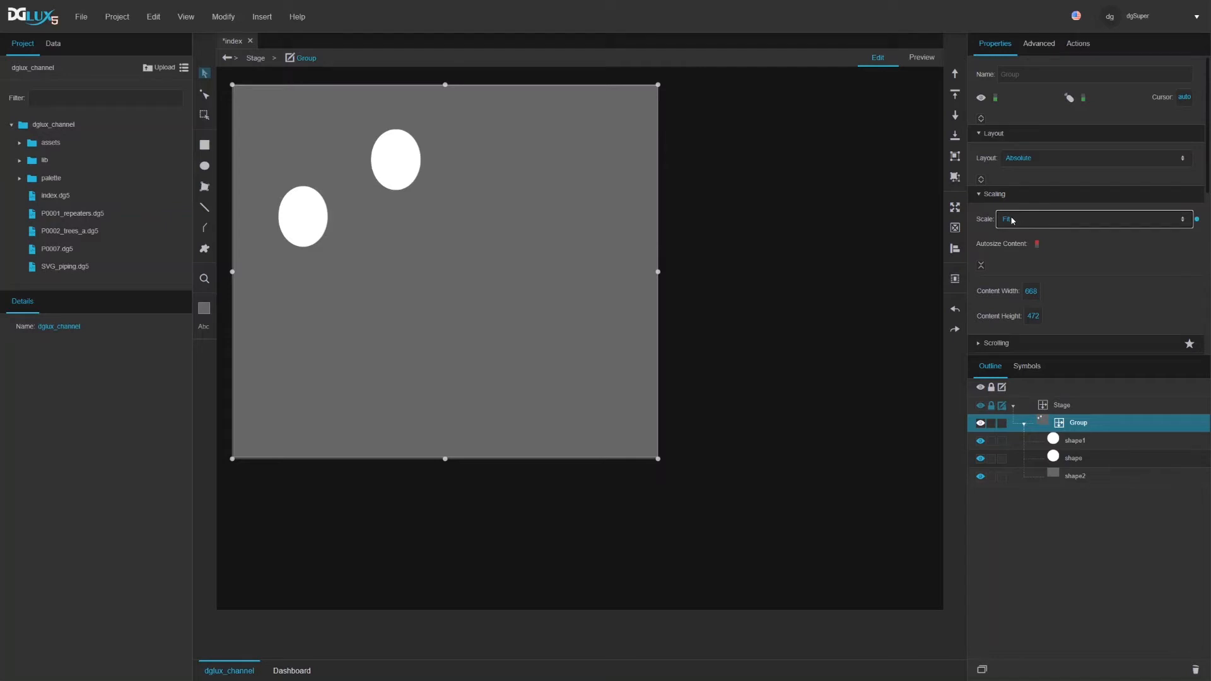
pyautogui.moveTo(658, 458); pyautogui.dragTo(730, 202)
pyautogui.moveTo(736, 260); pyautogui.dragTo(645, 427)
# Step: Switch the group's scaling back to Fit Ratio and enlarge the group slightly from its lower-right corner
pyautogui.click(1110, 219)
pyautogui.click(1017, 235)
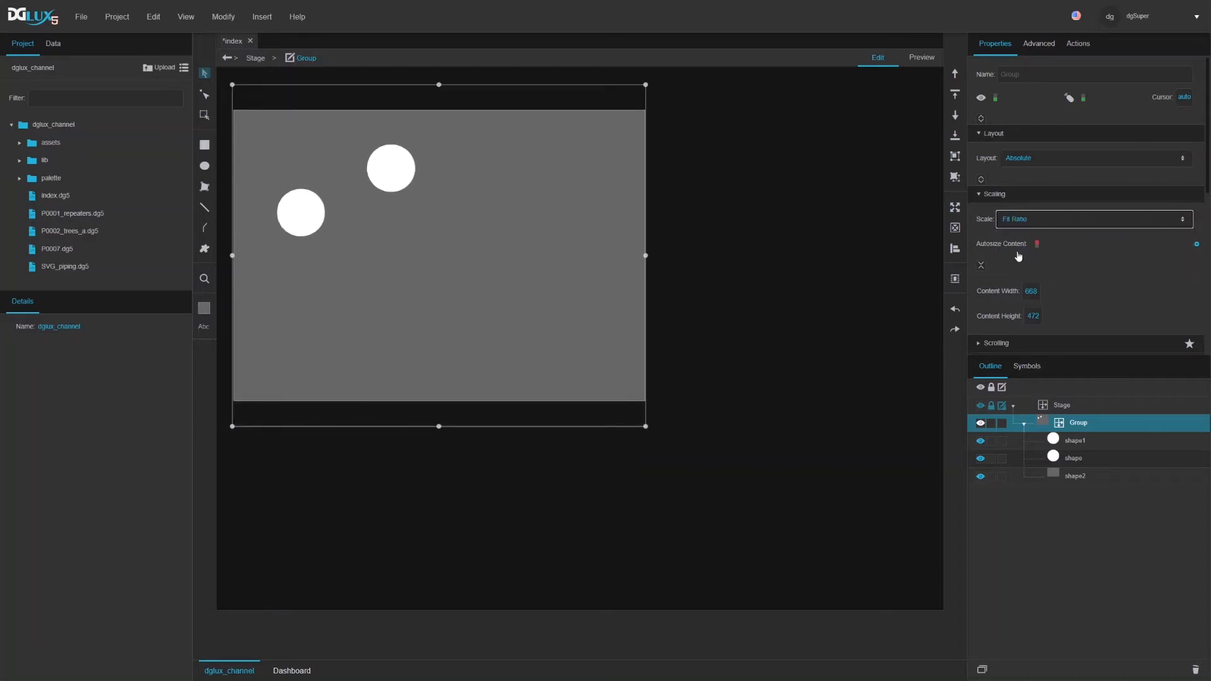
pyautogui.moveTo(645, 427); pyautogui.dragTo(724, 479)
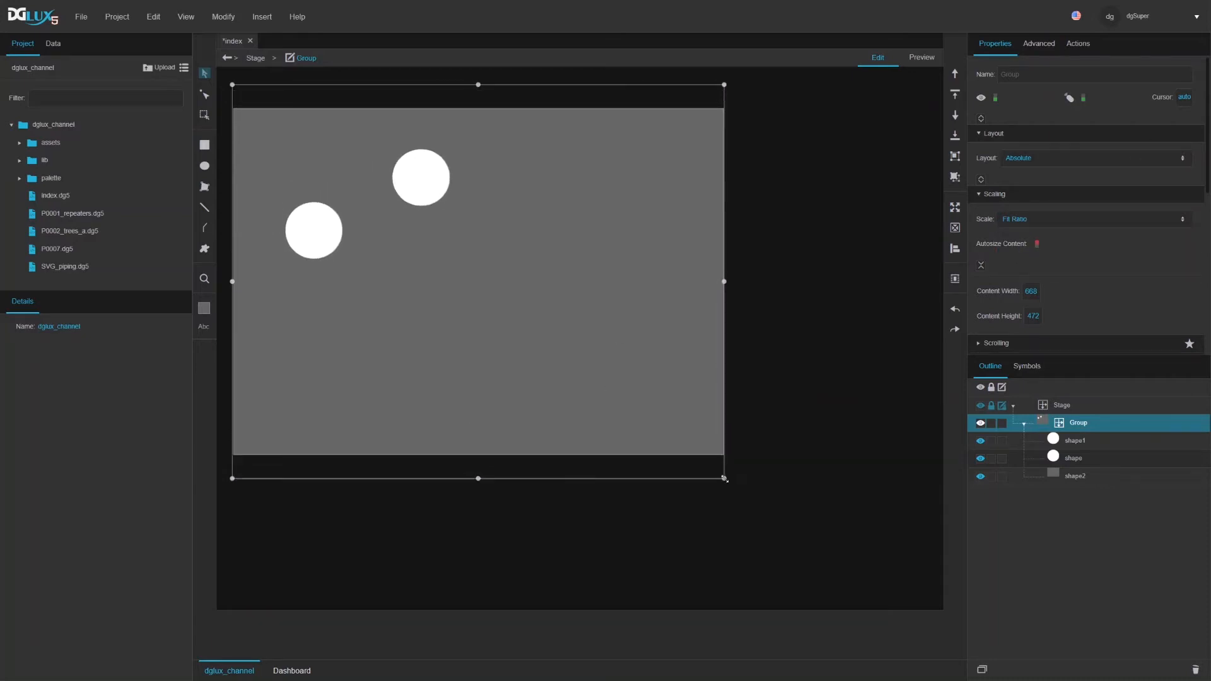
# Step: Check the upper circle's position and size, and set the group's content width to 1200 and content height to 900
pyautogui.click(1067, 440)
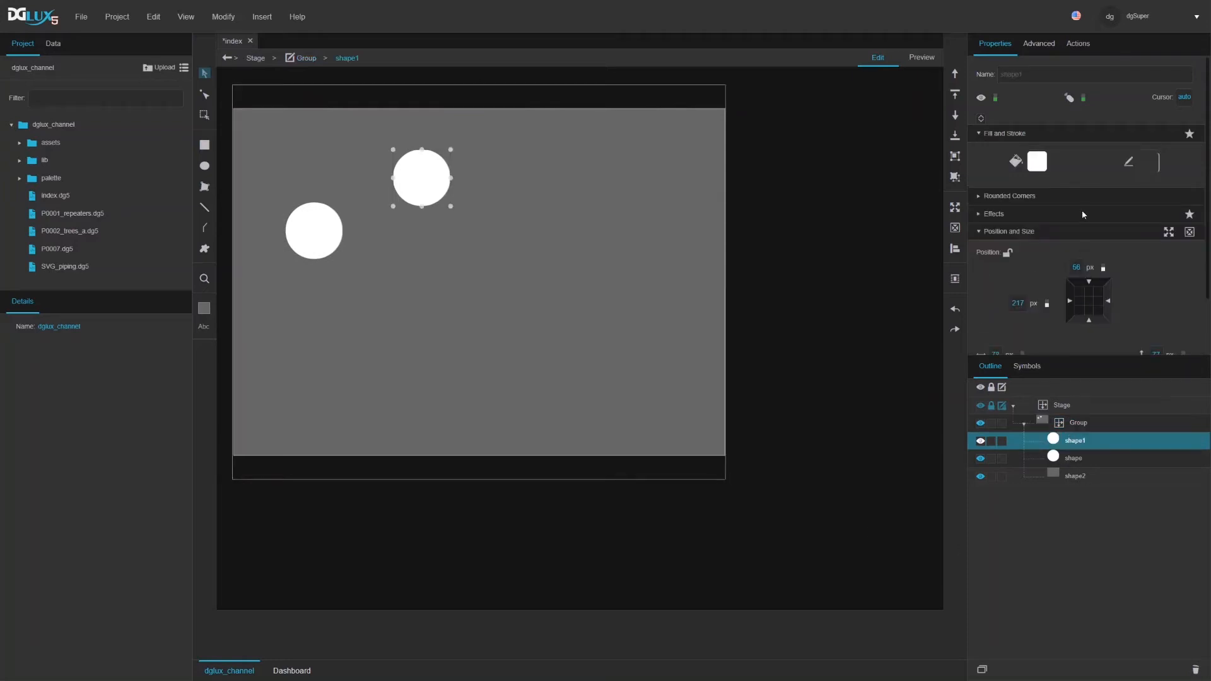
pyautogui.scroll(-2, 1082, 214)
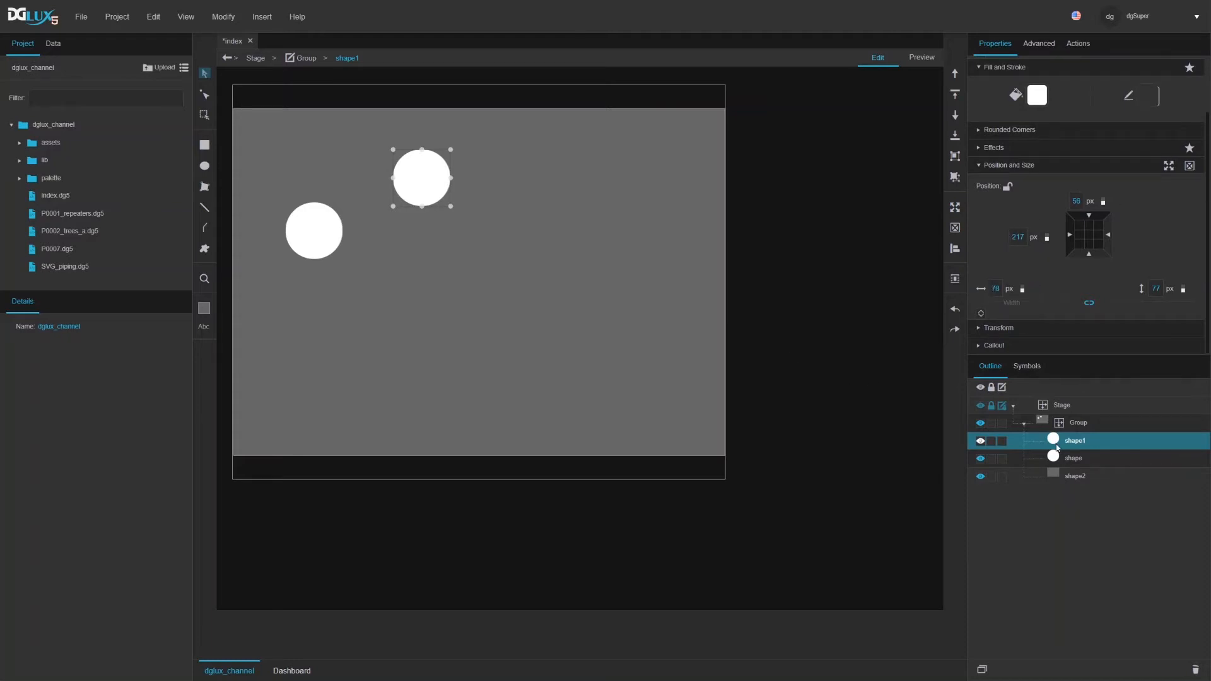
pyautogui.click(1073, 423)
pyautogui.scroll(1, 1068, 244)
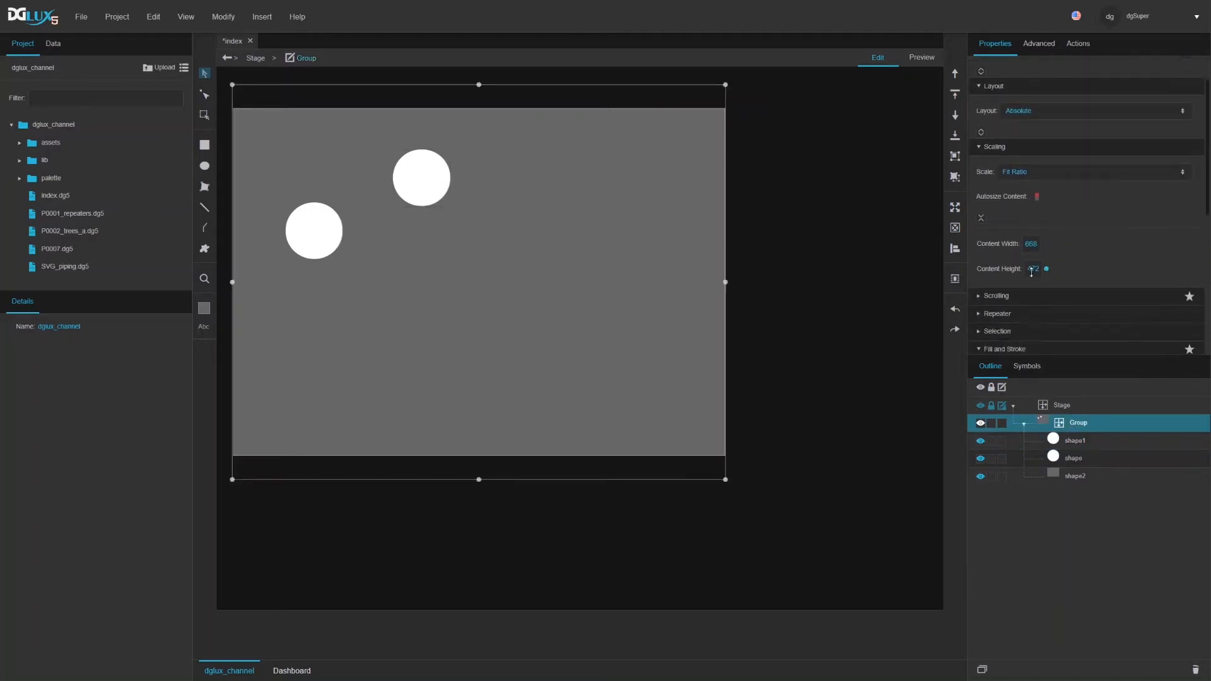
pyautogui.doubleClick(1029, 244)
pyautogui.press('Return')
pyautogui.doubleClick(1035, 270)
pyautogui.write('9')
pyautogui.press('Return')
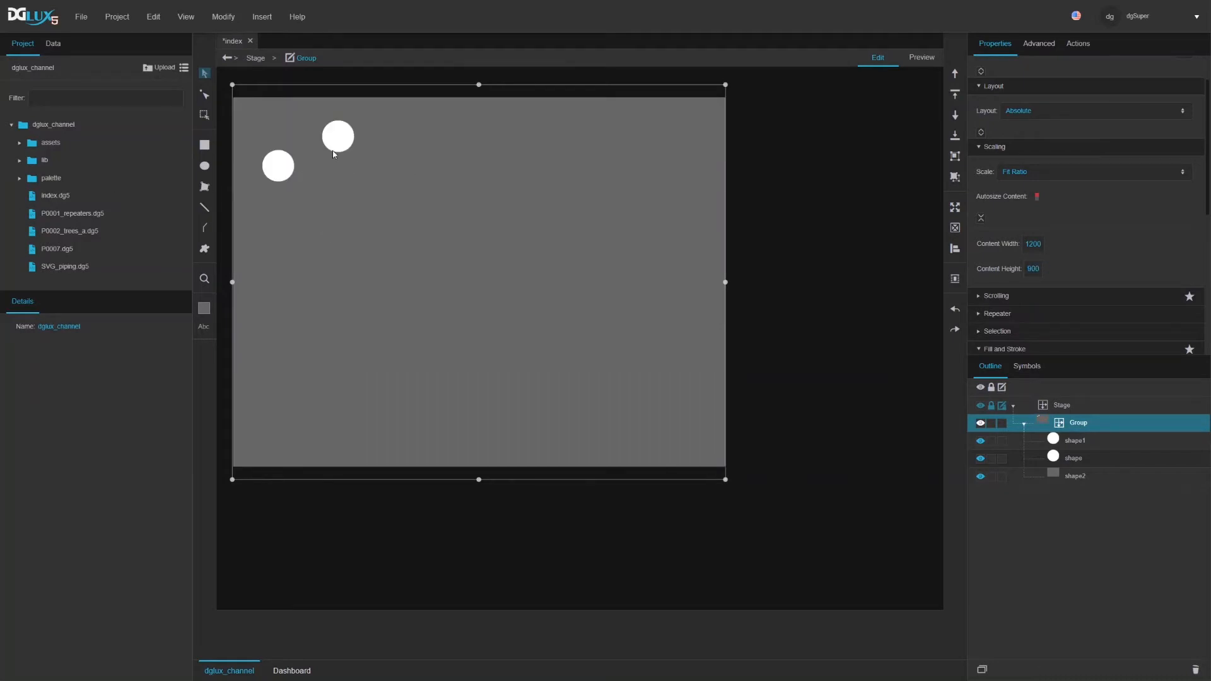
# Step: Examine the upper circle's position and size under the new content dimensions, and reselect the group
pyautogui.click(1073, 442)
pyautogui.scroll(-1, 1075, 258)
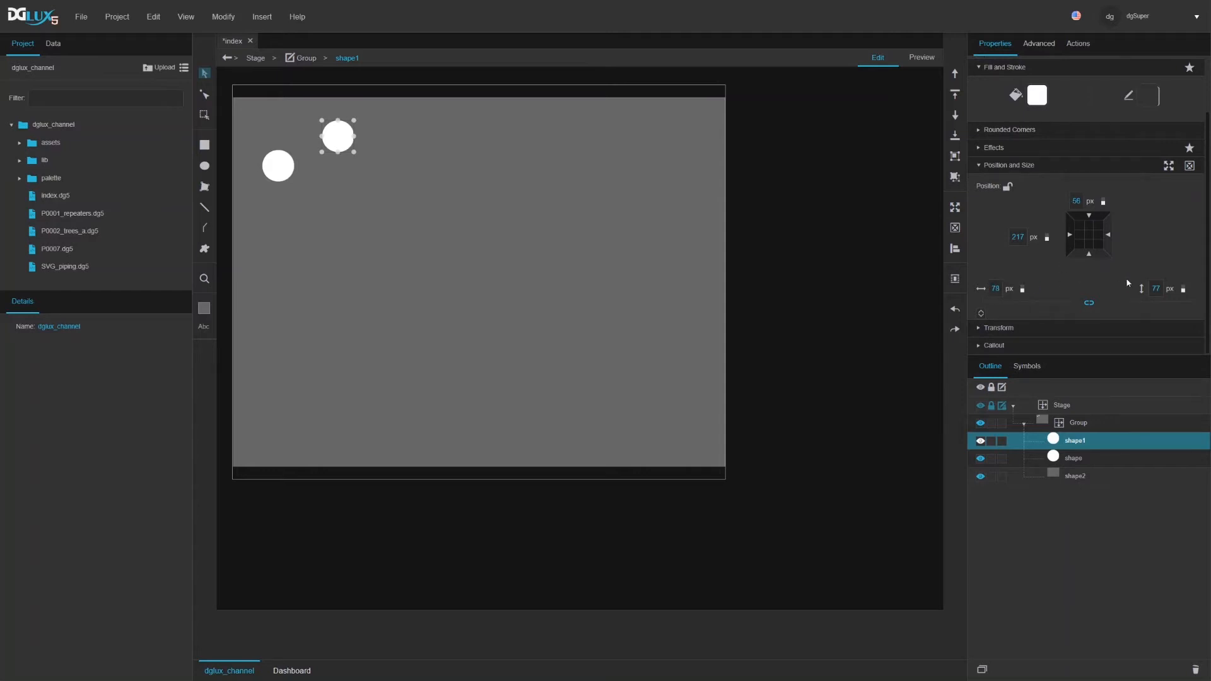
pyautogui.click(1096, 424)
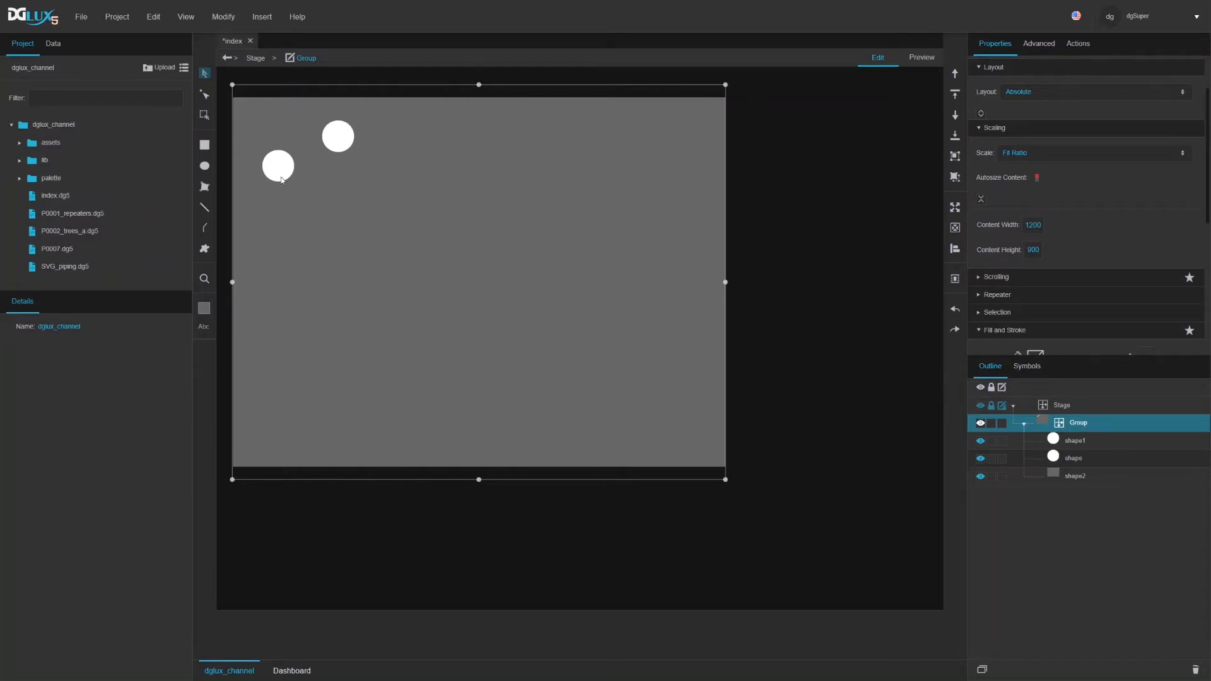
# Step: Set the group's scaling to None and collapse the additional scaling options
pyautogui.scroll(2, 1032, 328)
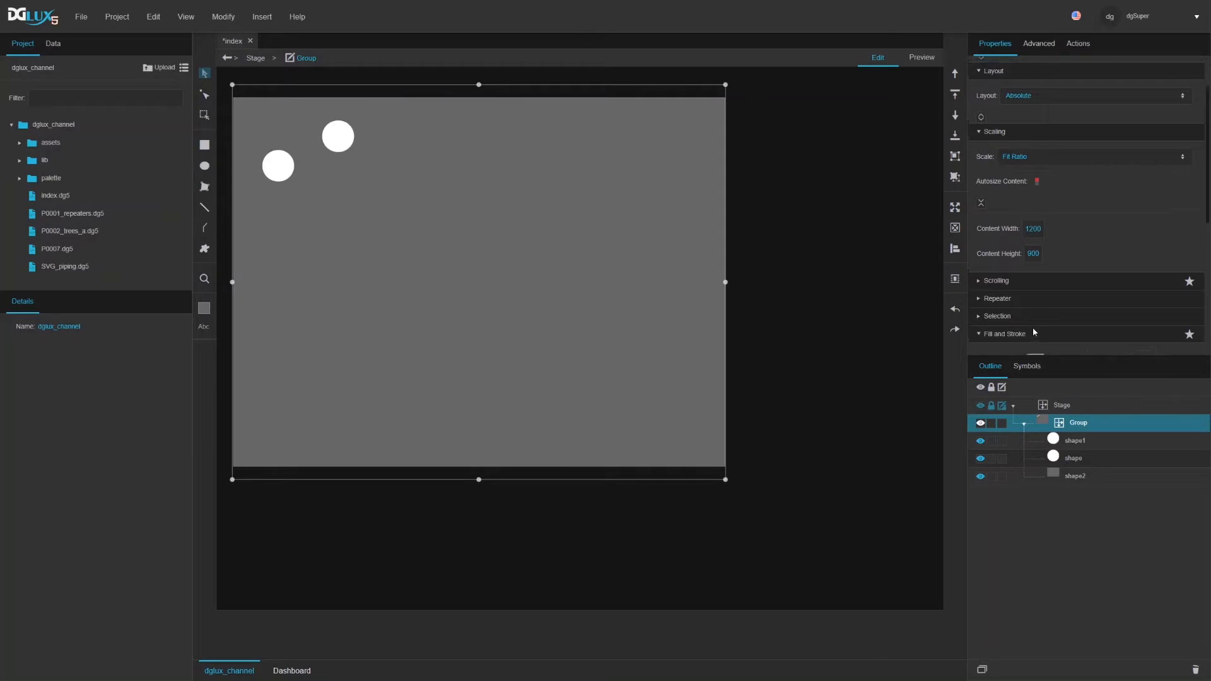
pyautogui.click(1021, 221)
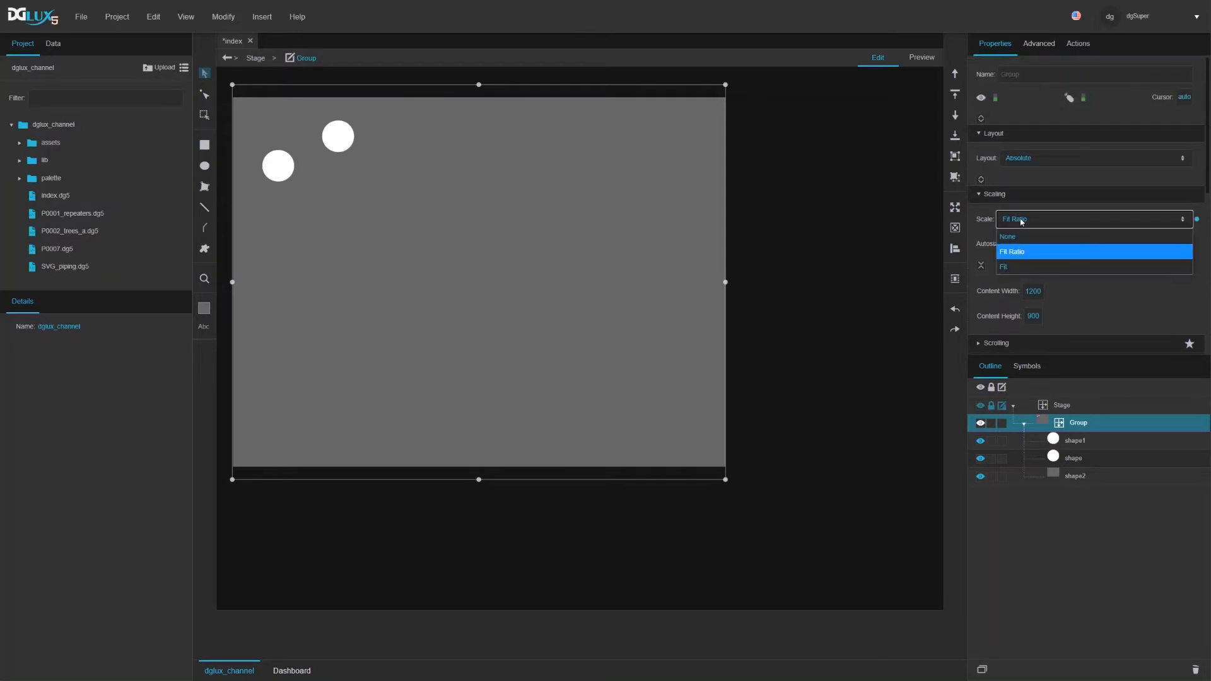
pyautogui.click(1021, 240)
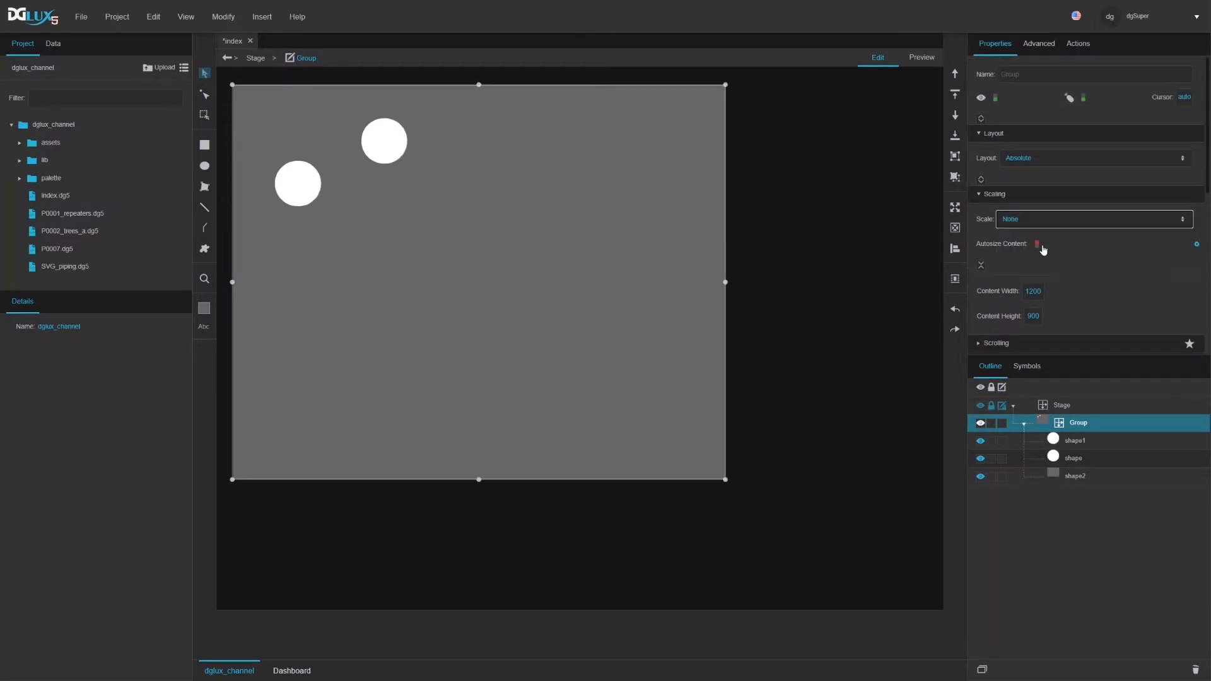
pyautogui.click(982, 266)
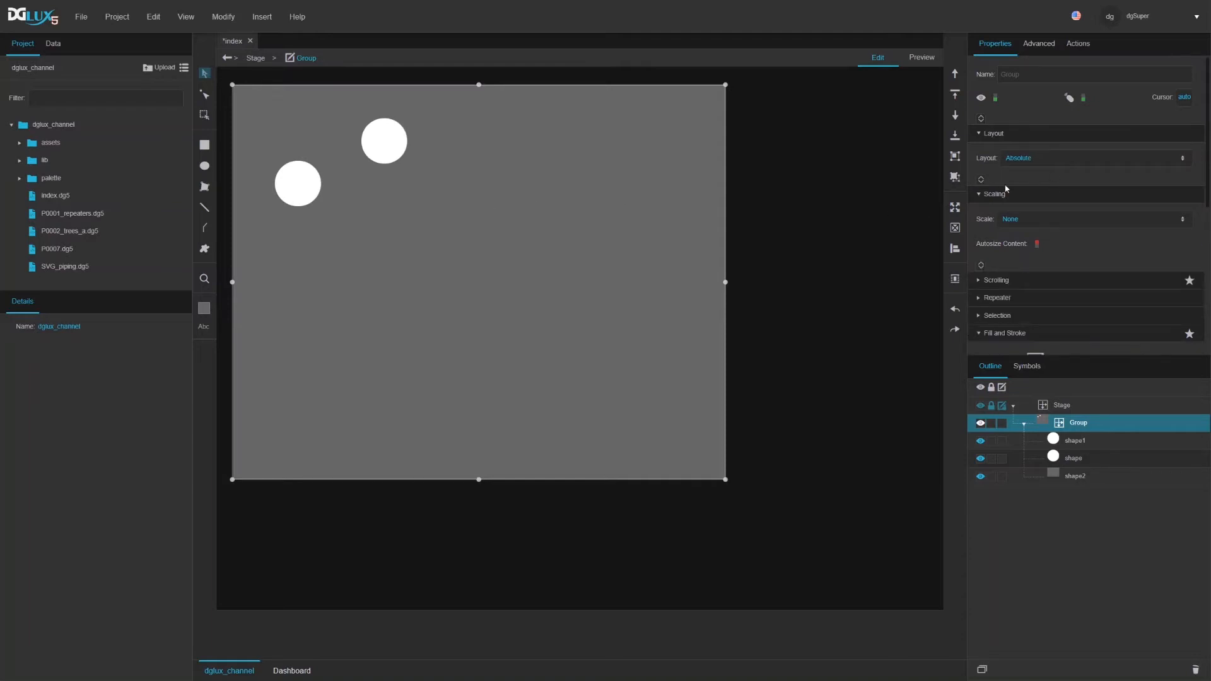
# Step: Reveal the group's additional layout options and review the available layout types, choosing Absolute
pyautogui.click(983, 181)
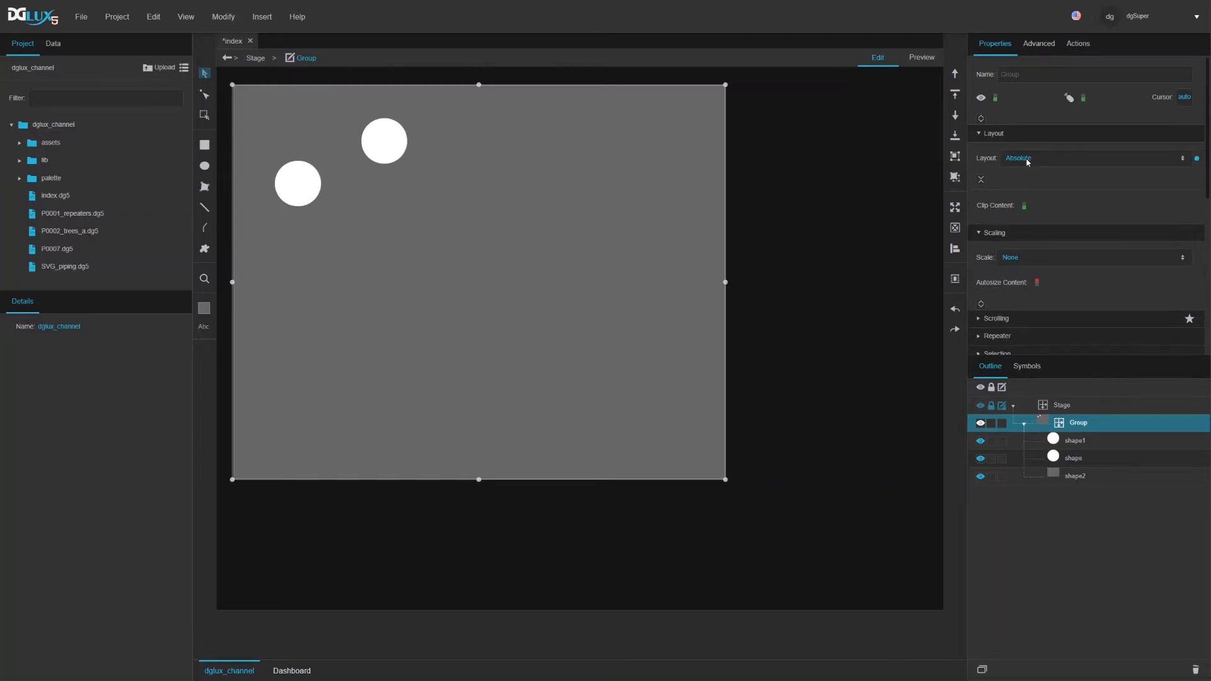
pyautogui.click(1028, 163)
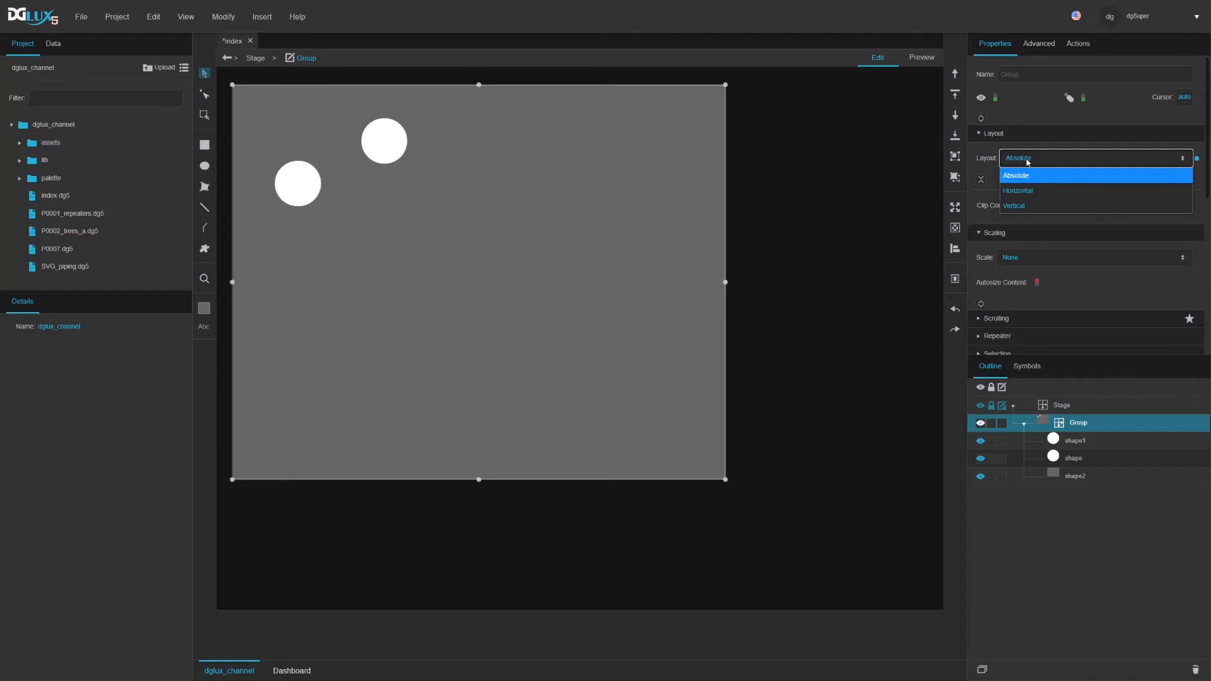
pyautogui.click(1016, 175)
# Step: Review all three shapes inside the group, and set the group's layout to Horizontal
pyautogui.click(1069, 442)
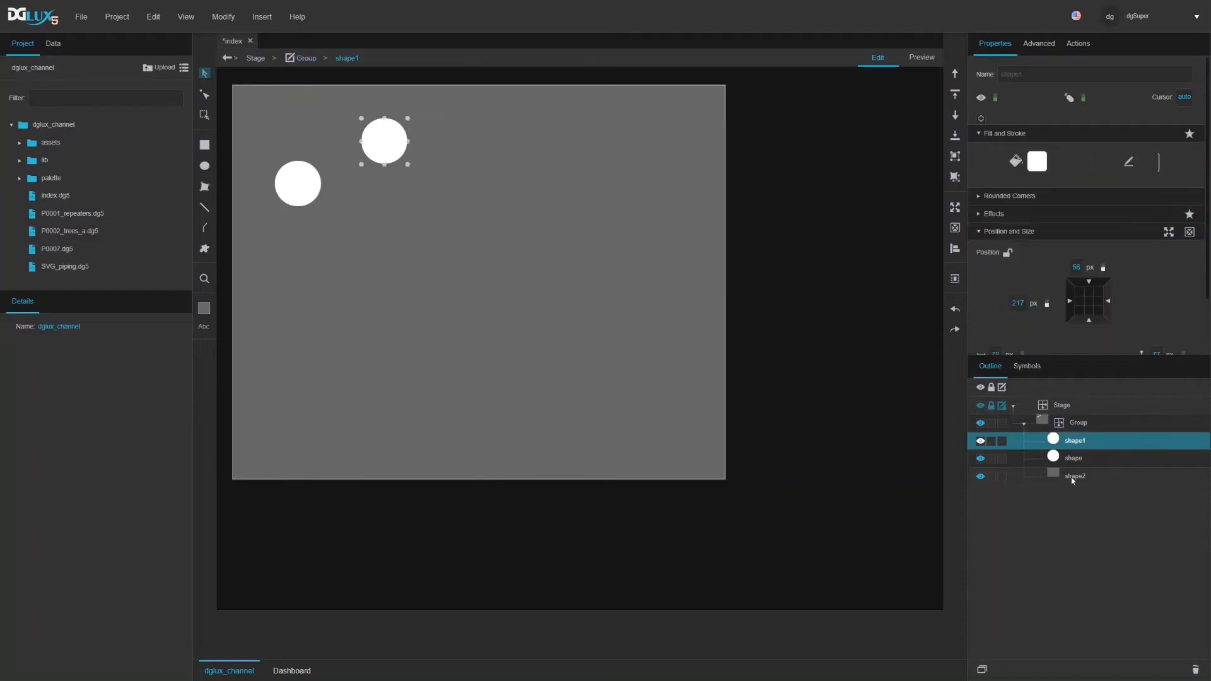
pyautogui.keyDown('shift'); pyautogui.click(1073, 477); pyautogui.keyUp('shift')
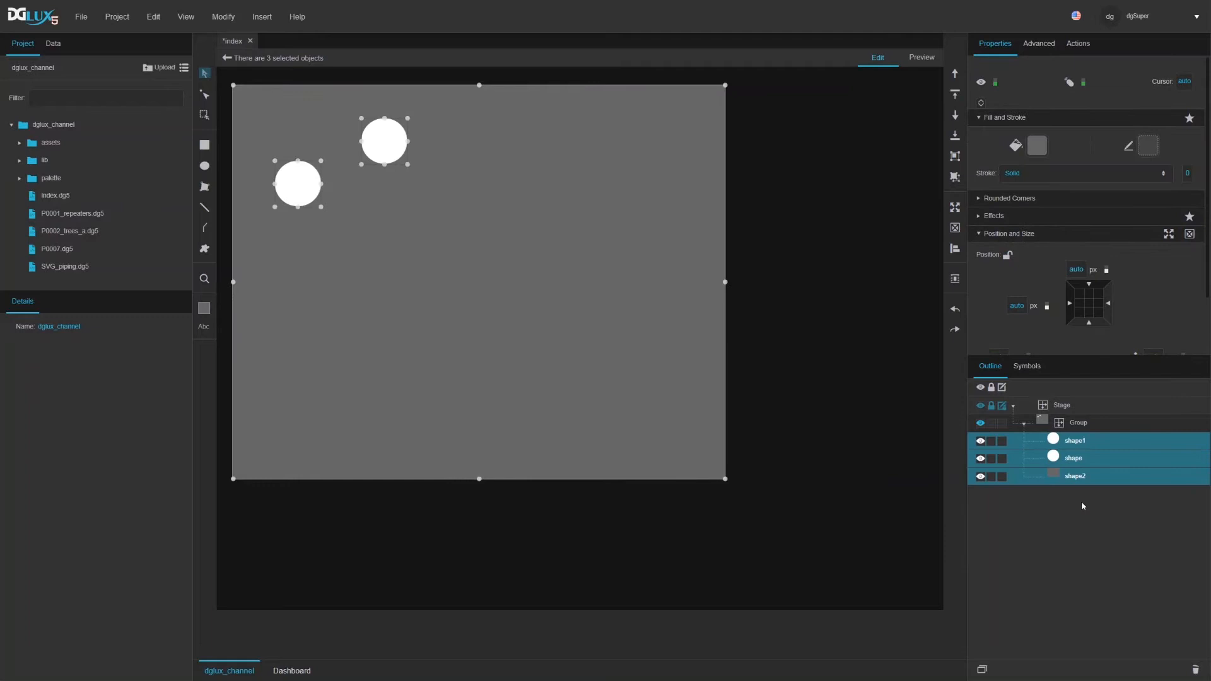
pyautogui.click(1079, 423)
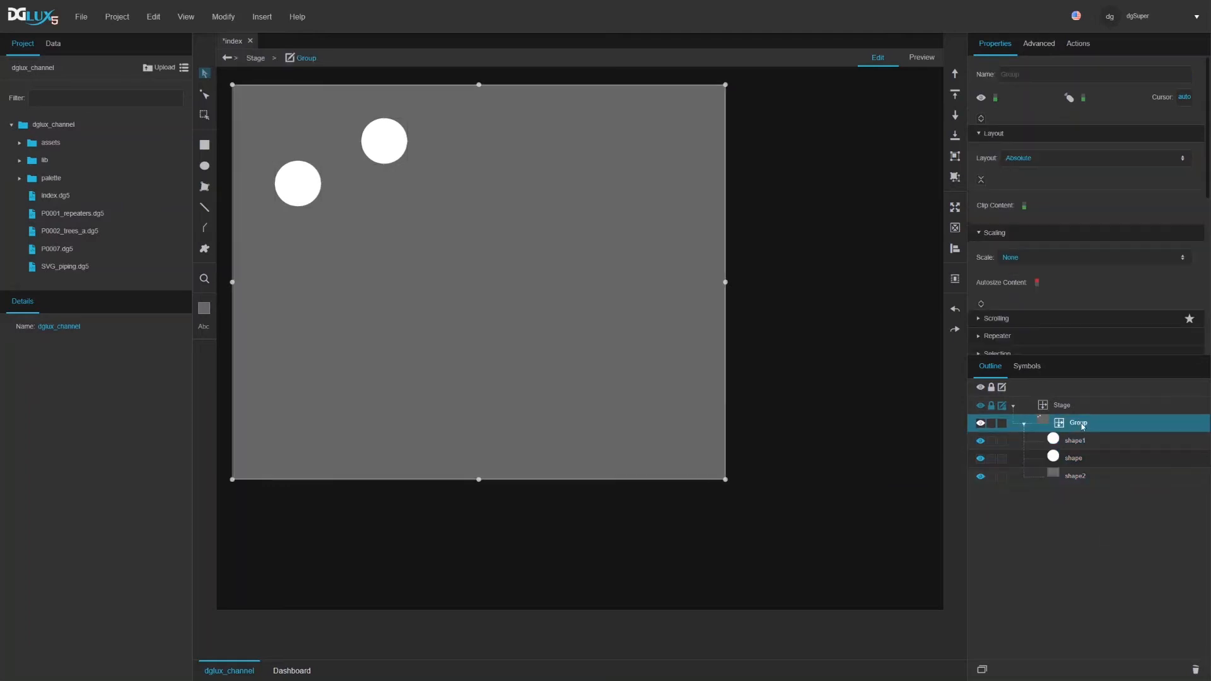
pyautogui.click(1021, 159)
pyautogui.click(1023, 192)
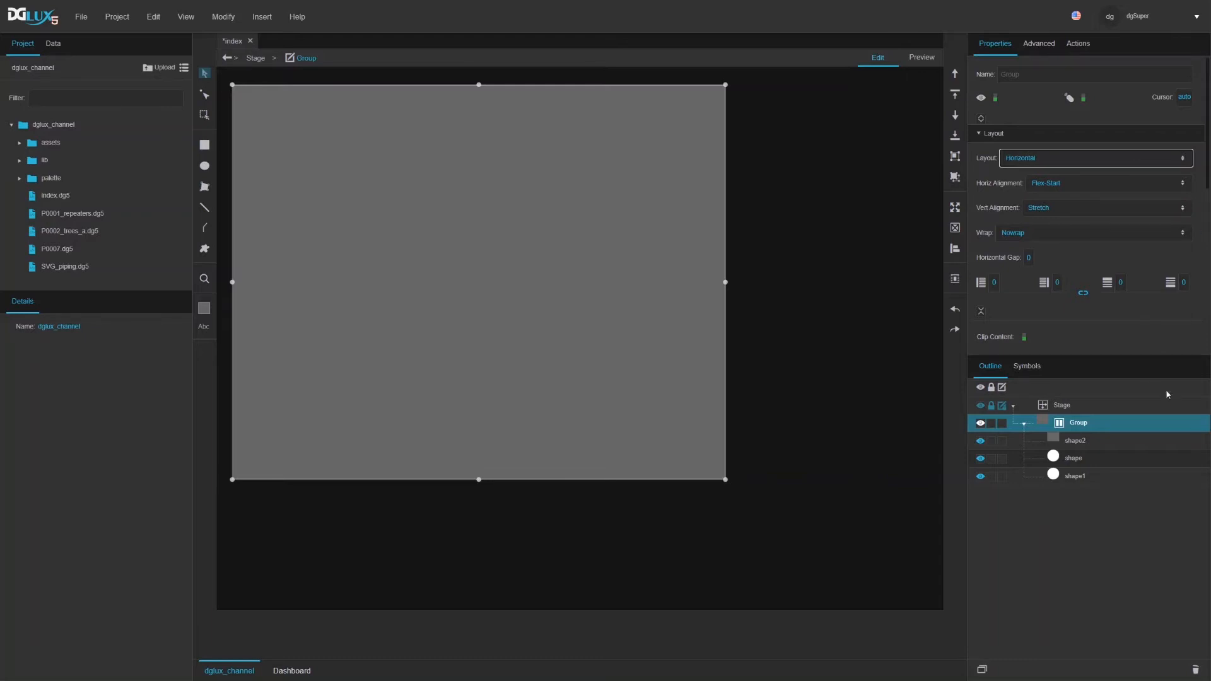
# Step: Examine where the gray rectangle and both circles sit in the horizontal layout and how their sizes are defined
pyautogui.click(1084, 444)
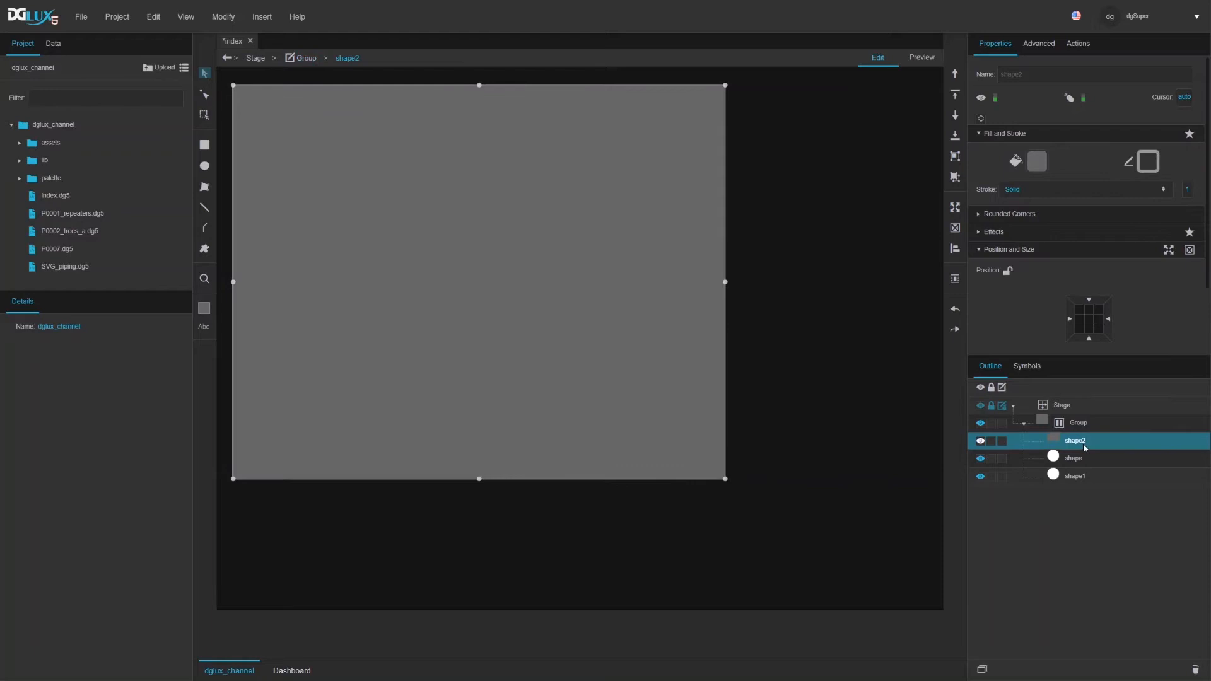
pyautogui.click(1080, 466)
pyautogui.click(1077, 477)
pyautogui.click(1073, 463)
pyautogui.click(1070, 444)
pyautogui.scroll(-2, 1053, 269)
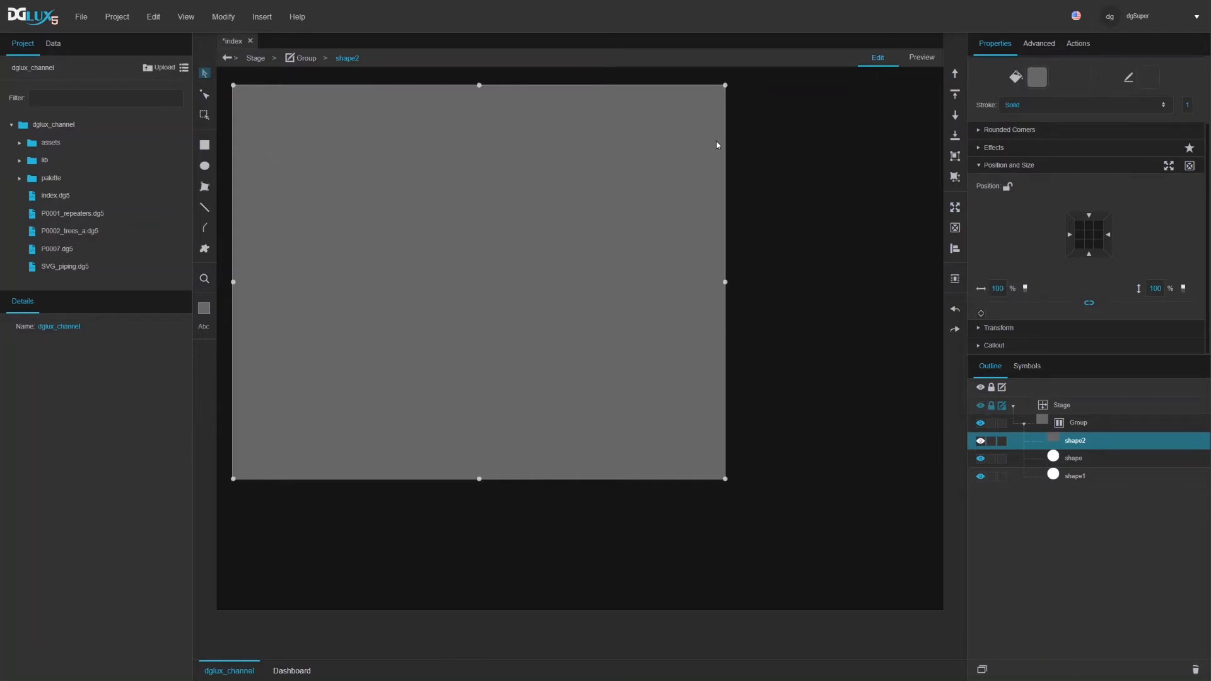
pyautogui.click(1078, 460)
pyautogui.click(1073, 477)
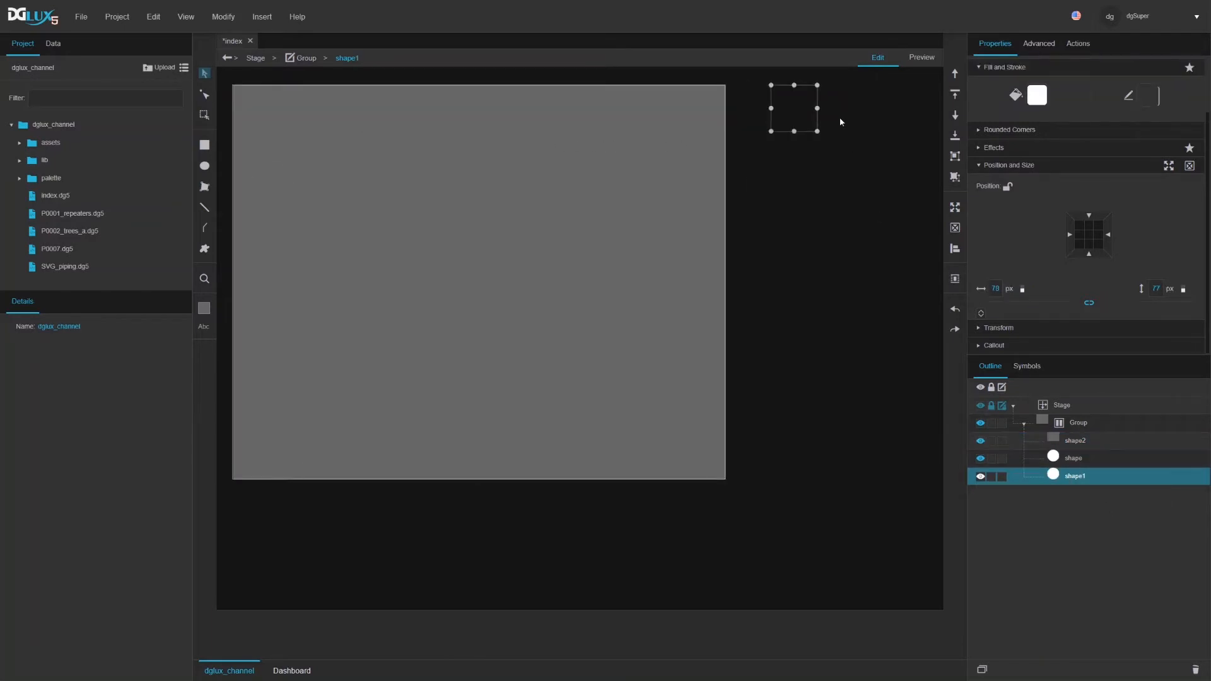
# Step: Reveal the gray rectangle's additional position and size options and set its Flexsize shrink value to 1
pyautogui.click(1075, 441)
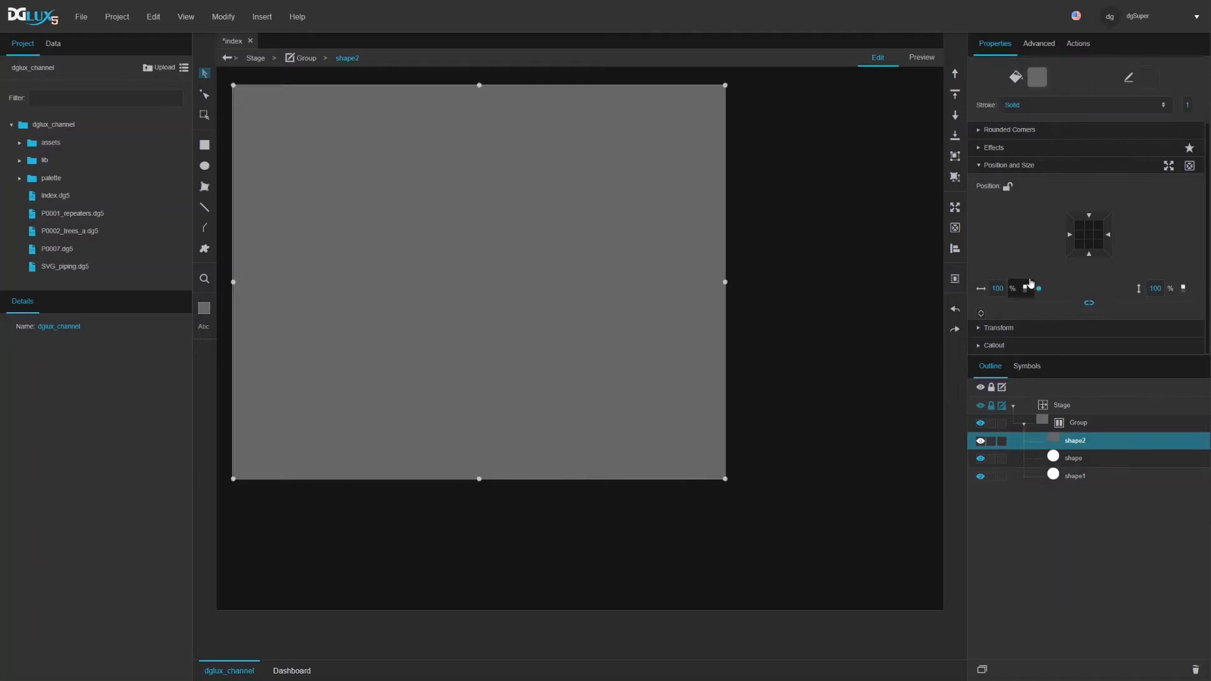
pyautogui.click(981, 313)
pyautogui.scroll(-3, 1101, 284)
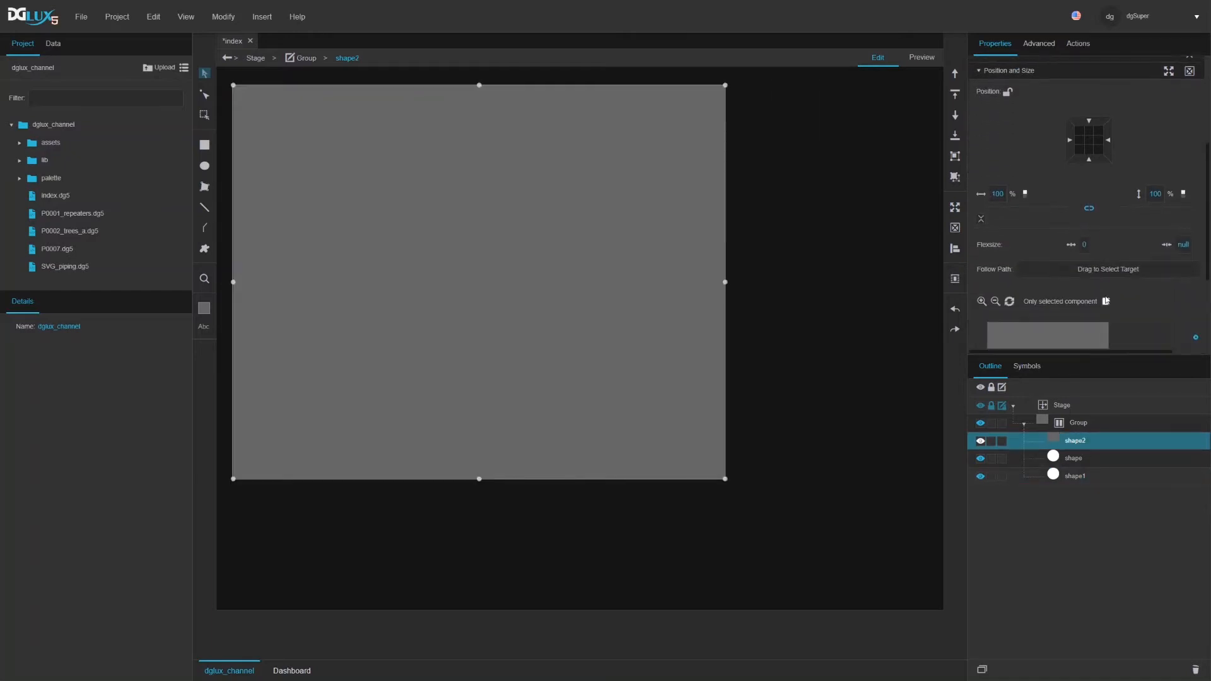
pyautogui.click(1183, 246)
pyautogui.press('Return')
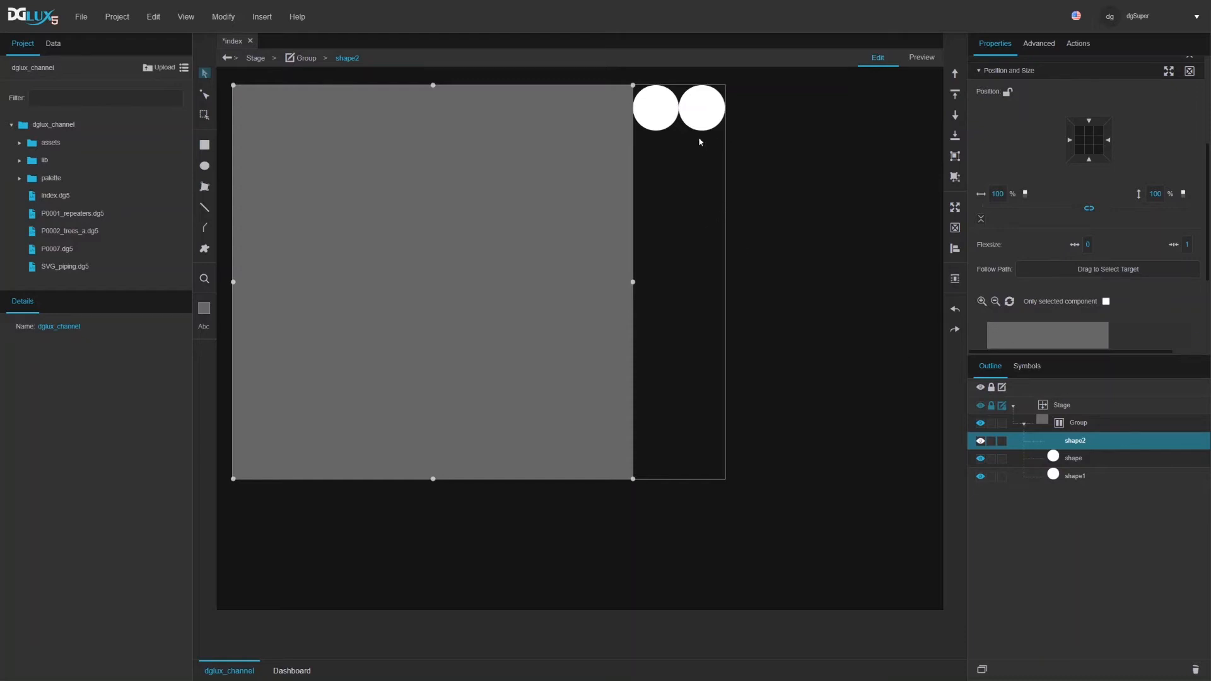
# Step: Compare the size and Flexsize settings of both circles, the group and the gray rectangle
pyautogui.click(1069, 461)
pyautogui.click(1072, 476)
pyautogui.click(1072, 458)
pyautogui.click(1077, 425)
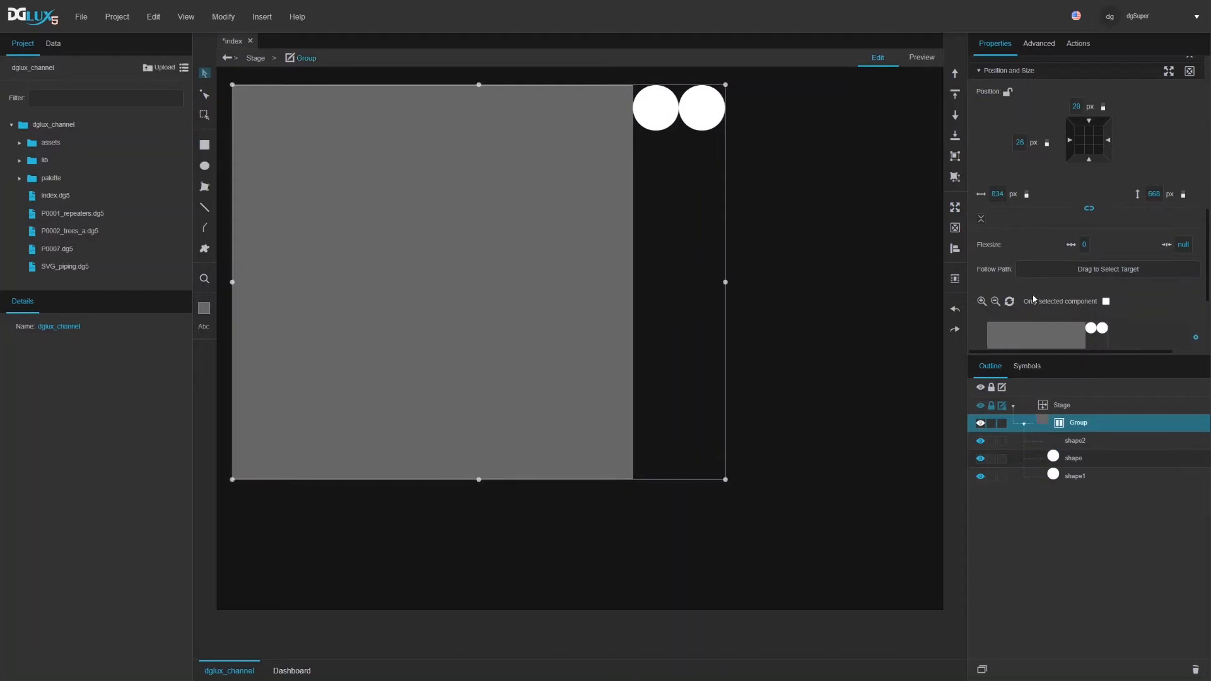
pyautogui.click(1076, 440)
pyautogui.scroll(-1, 1062, 262)
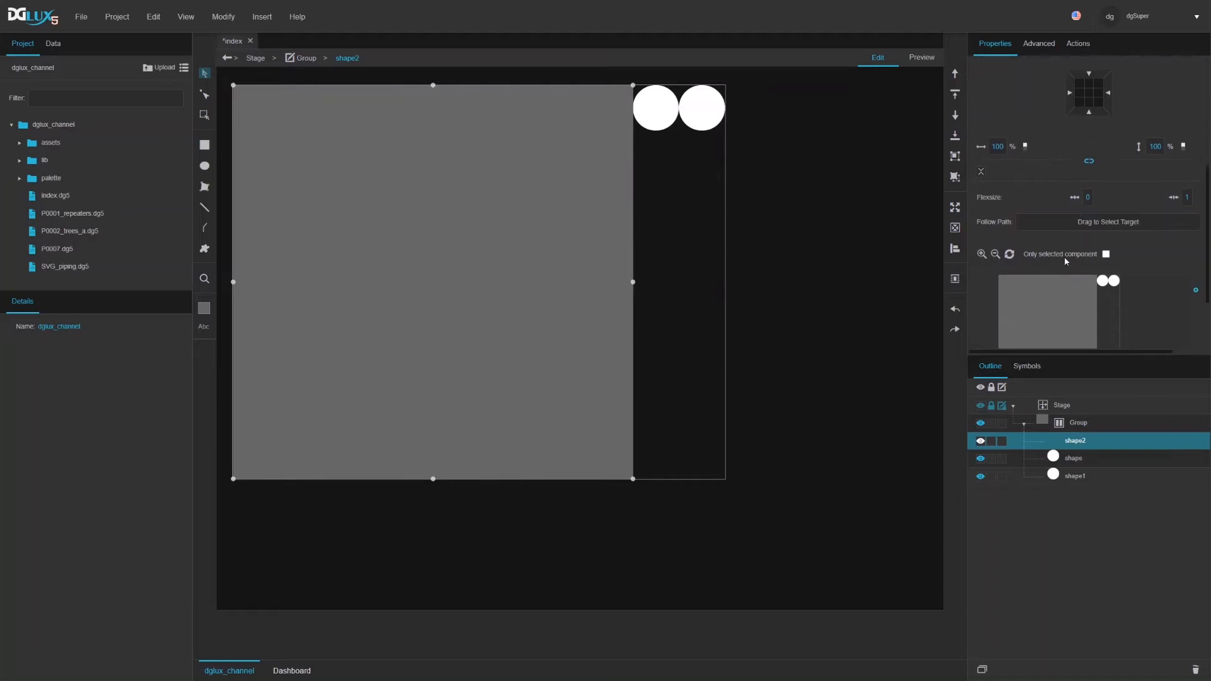
# Step: Reset the height of the circle next to the gray rectangle
pyautogui.click(1065, 462)
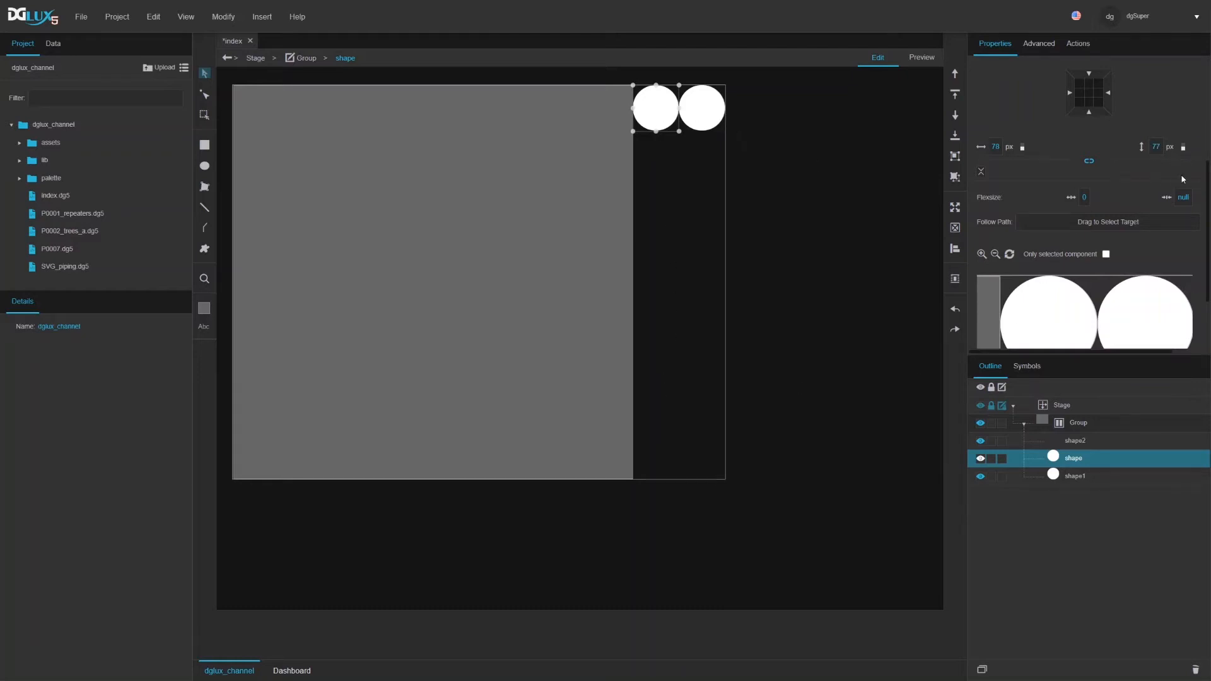
pyautogui.click(1183, 147)
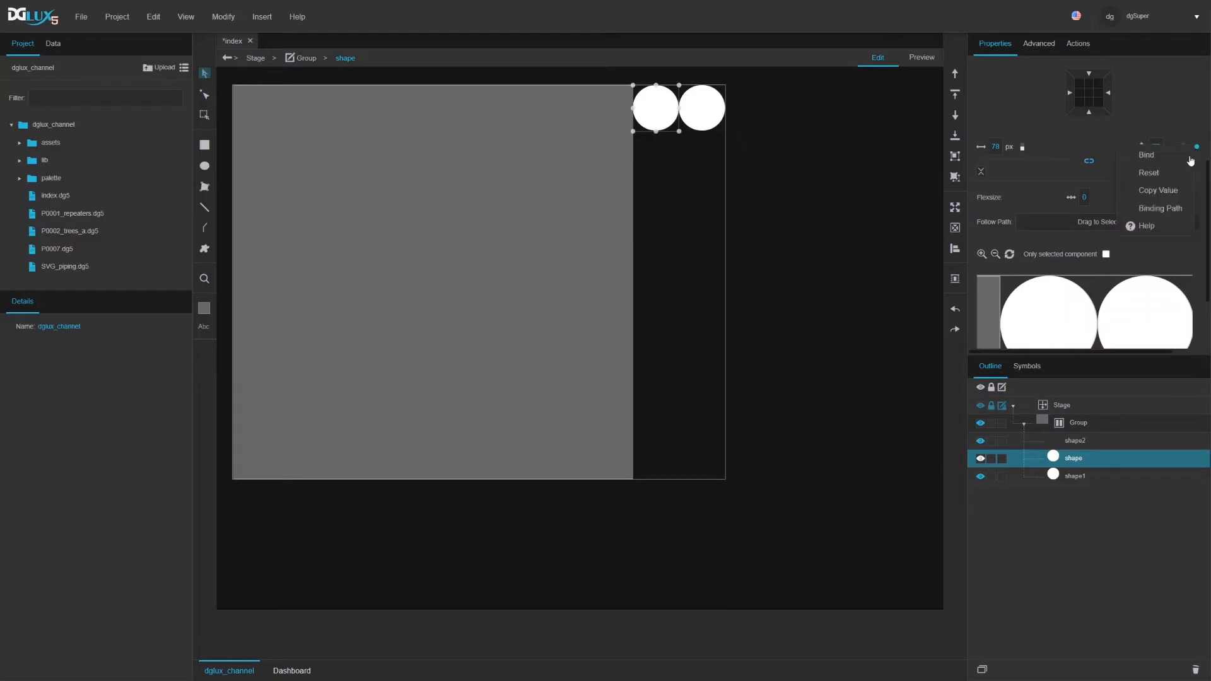
pyautogui.click(1162, 173)
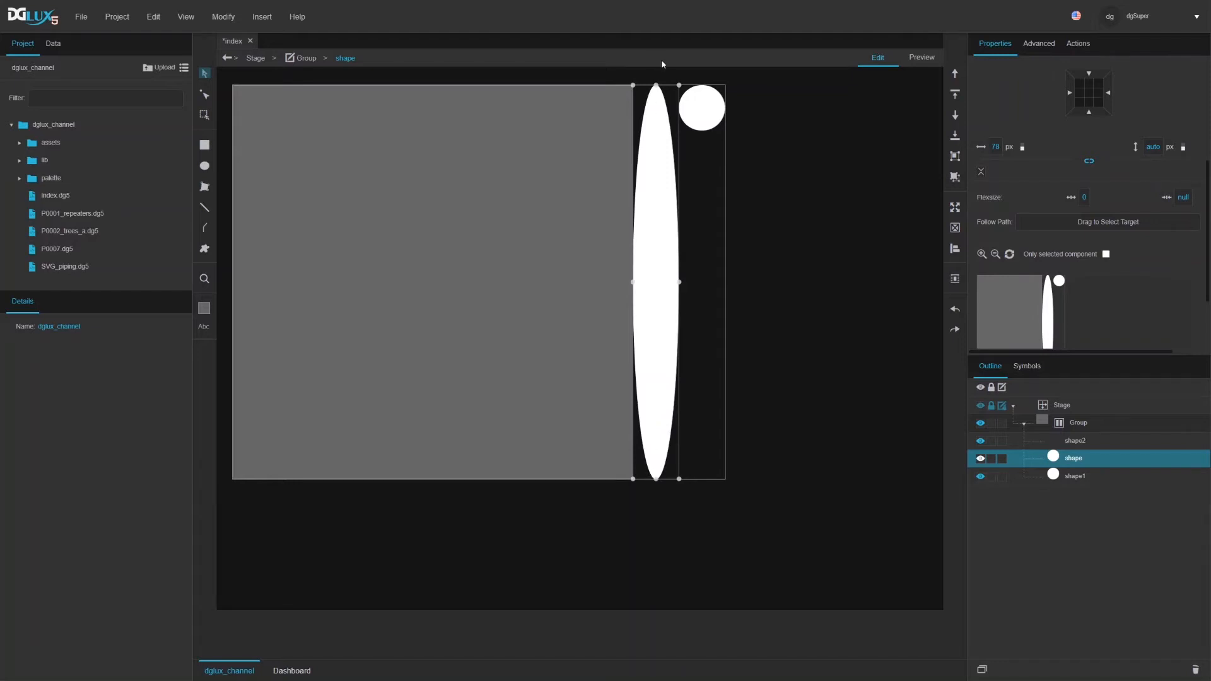
# Step: Review the group's layout settings and change its vertical alignment to Flex-Start
pyautogui.click(1079, 422)
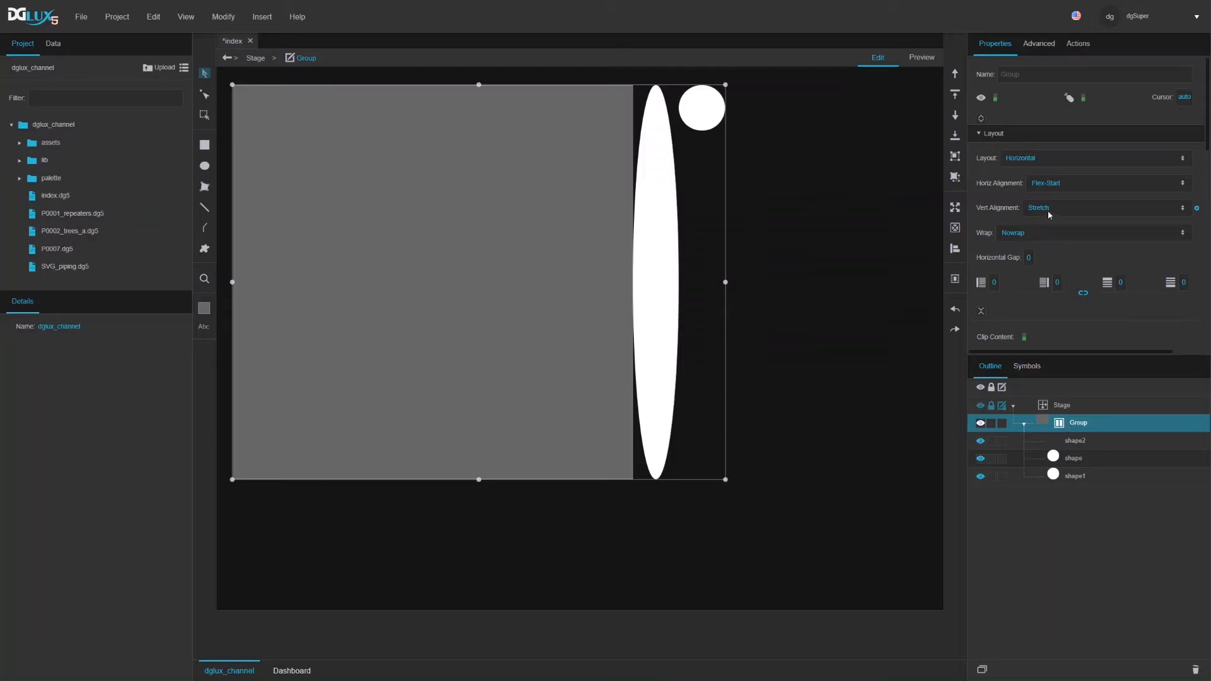
pyautogui.scroll(-5, 1047, 210)
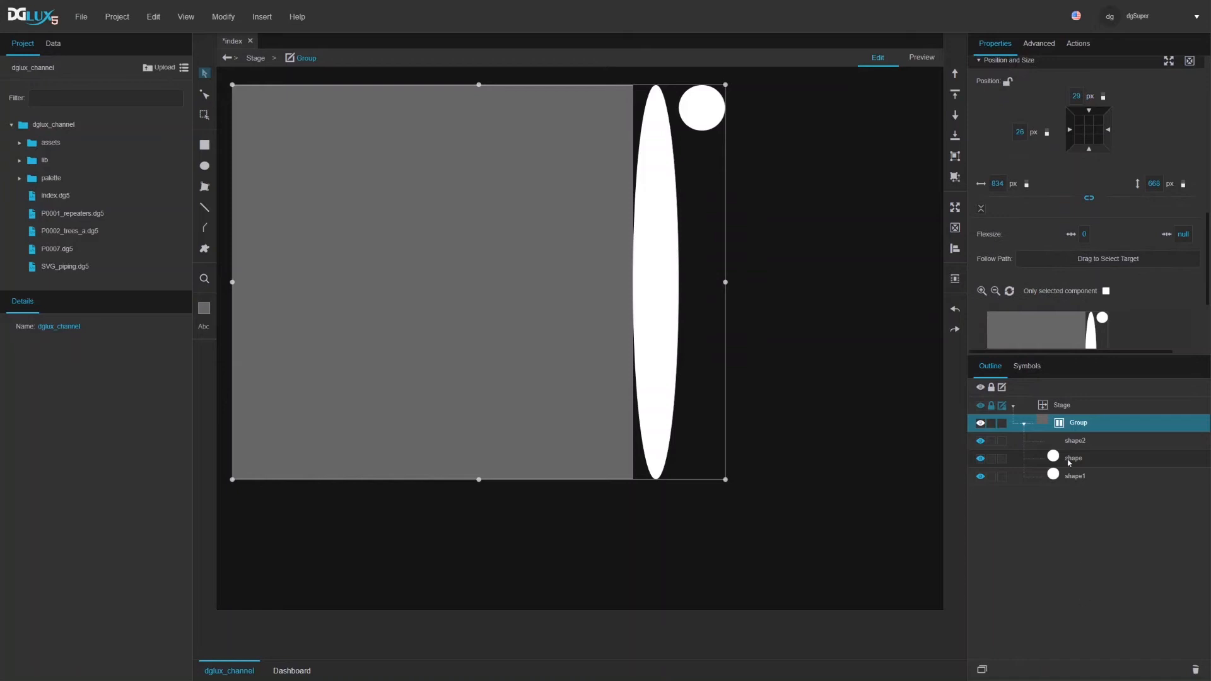
pyautogui.scroll(5, 1061, 235)
pyautogui.scroll(3, 1054, 221)
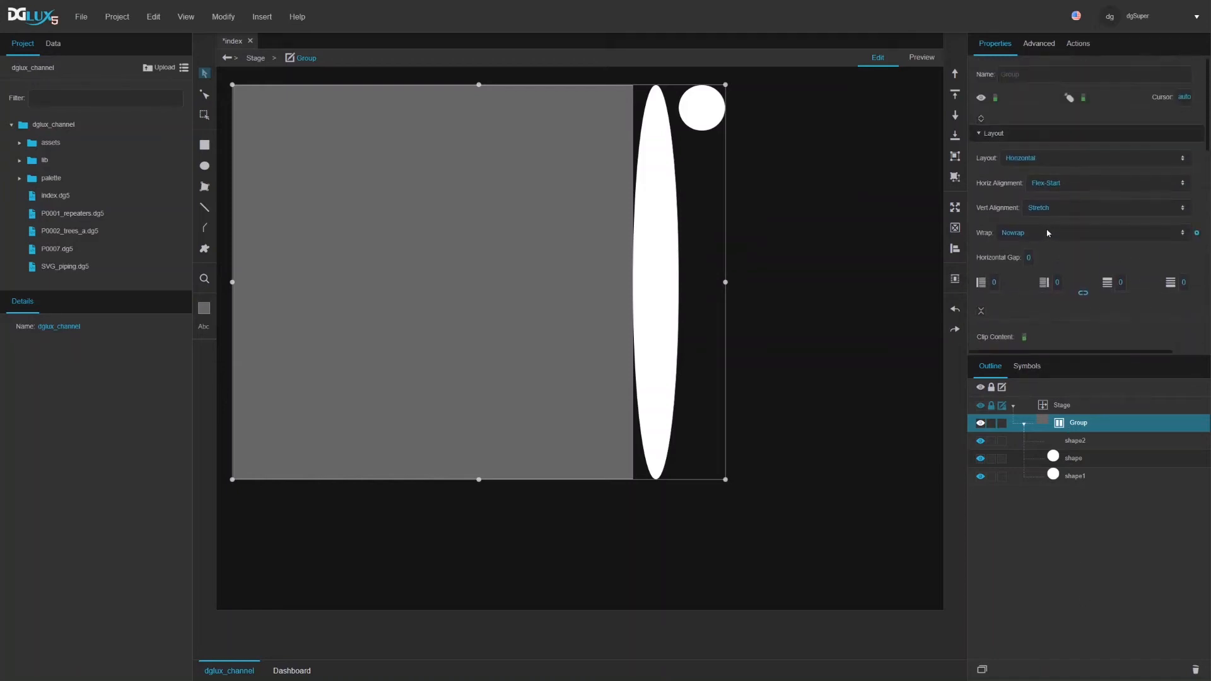
pyautogui.click(1042, 208)
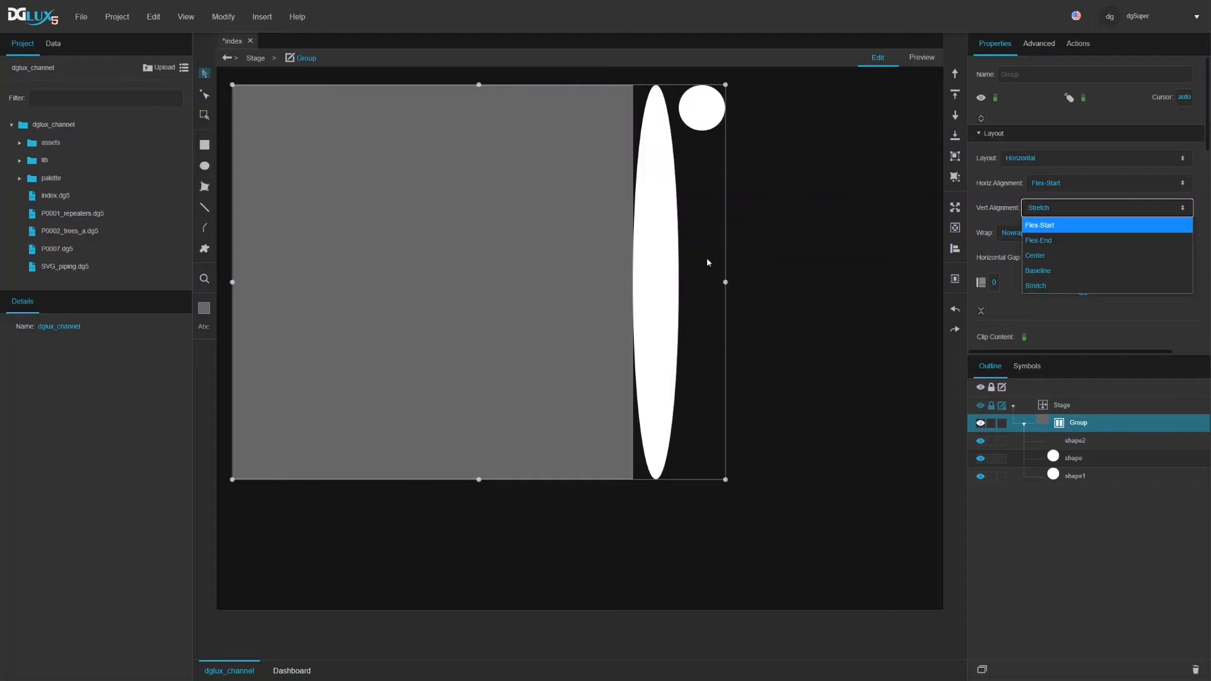
pyautogui.click(1063, 224)
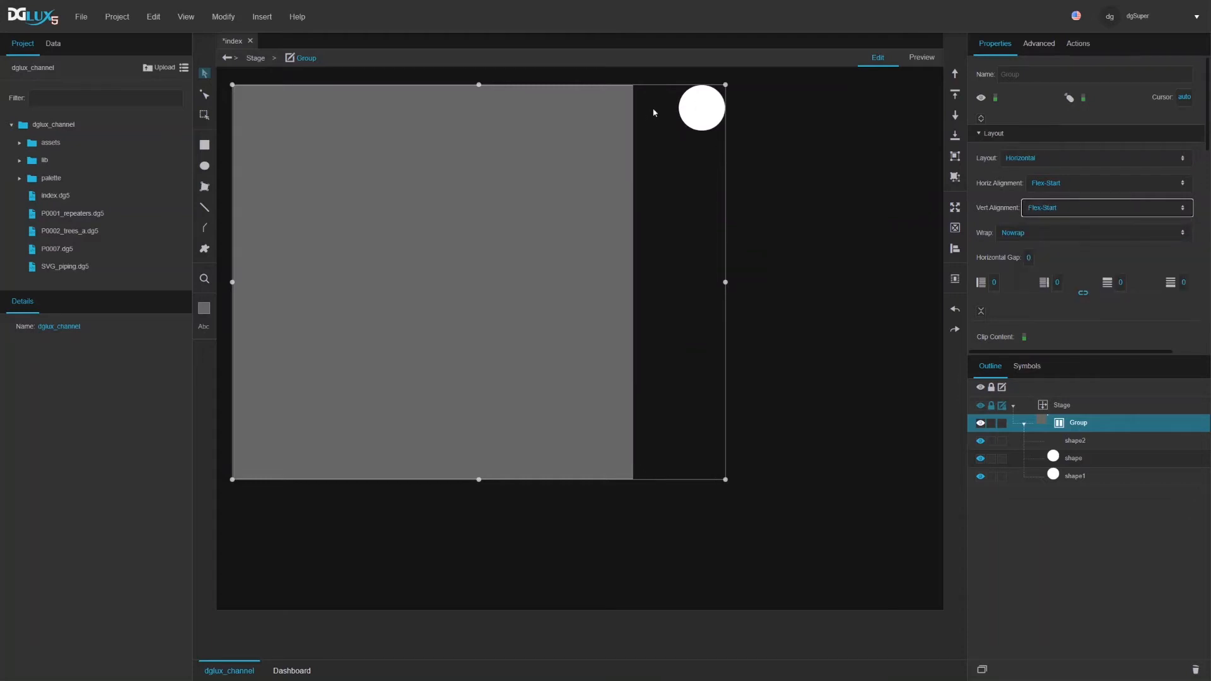
# Step: Set the height of the circle beside the gray rectangle to 77 px
pyautogui.scroll(-3, 1059, 236)
pyautogui.click(1072, 458)
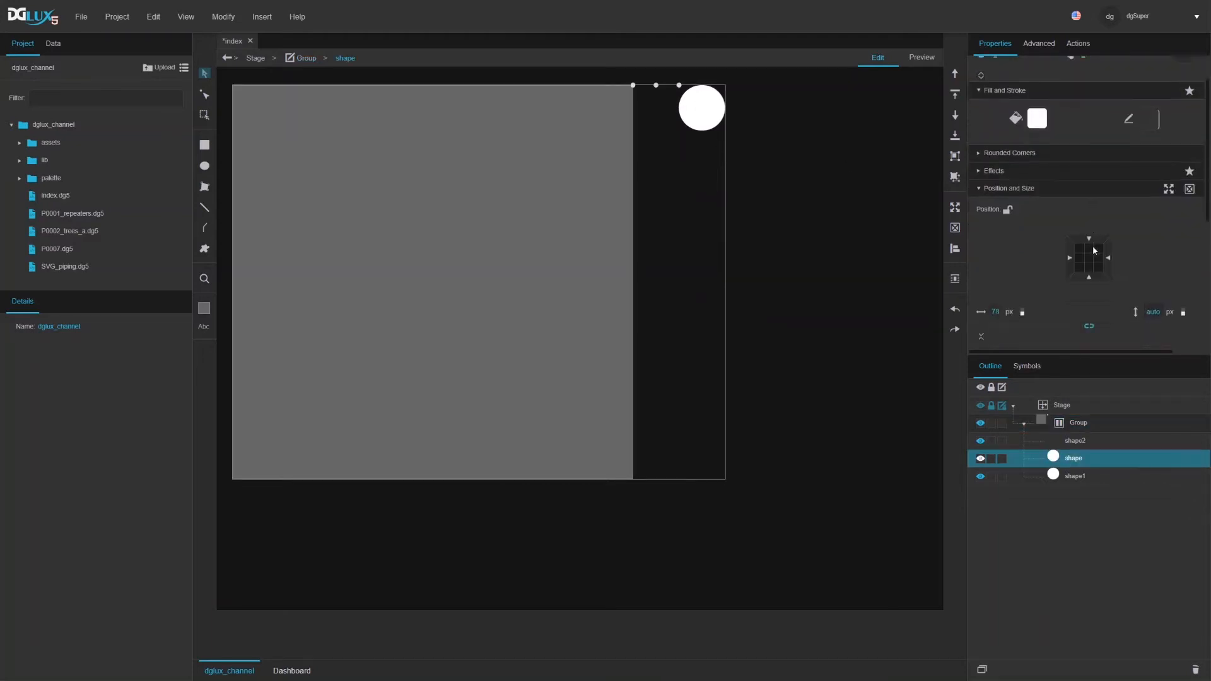
pyautogui.scroll(-3, 1144, 142)
pyautogui.scroll(3, 1144, 142)
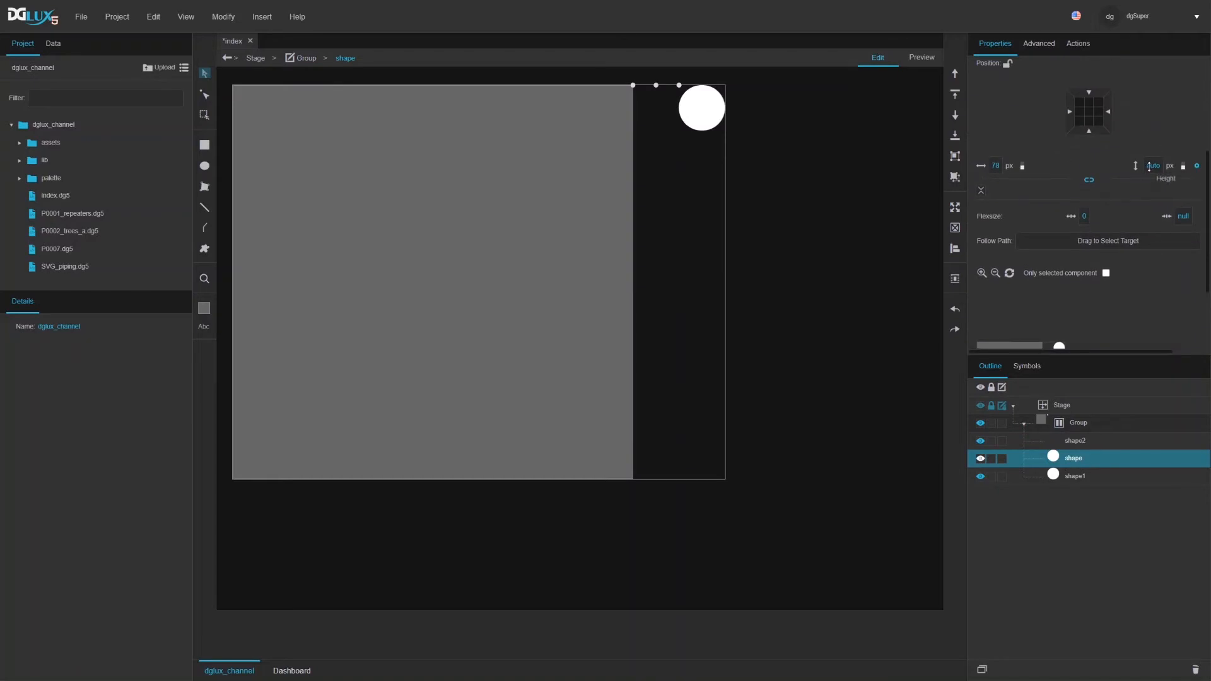
pyautogui.click(1149, 167)
pyautogui.write('77')
pyautogui.press('Return')
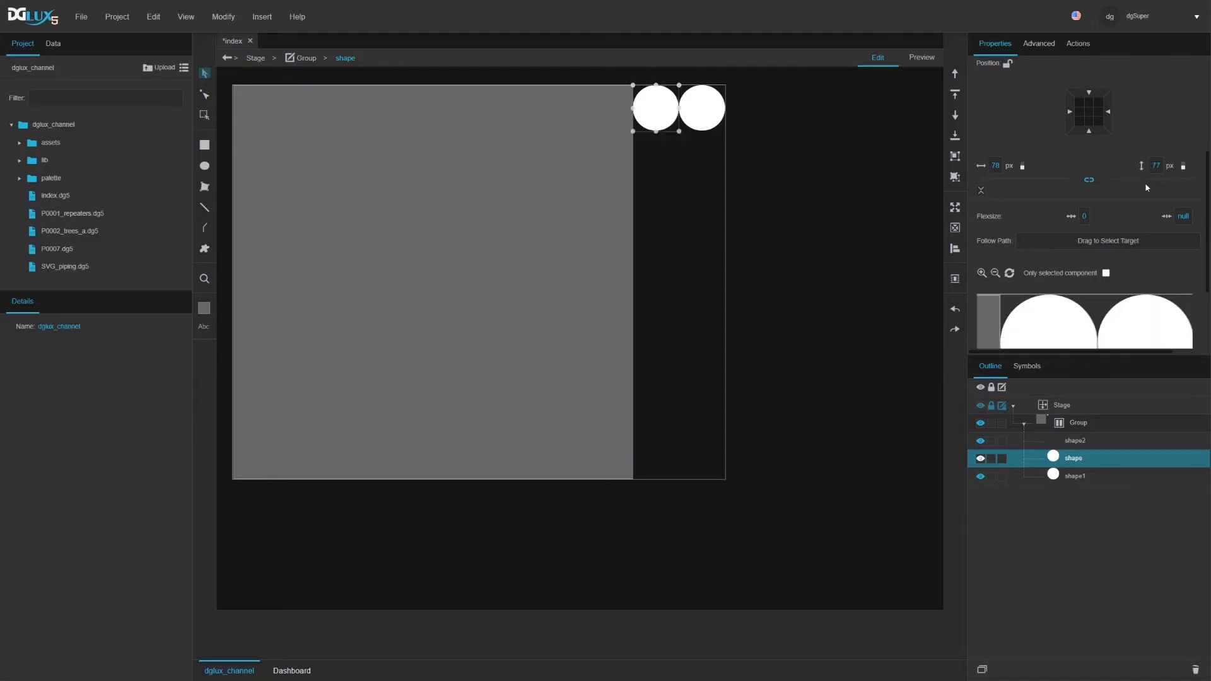
# Step: Try a height of 20% on the circle beside the gray rectangle, and return it to 77 px
pyautogui.doubleClick(1158, 169)
pyautogui.write('20%')
pyautogui.press('Return')
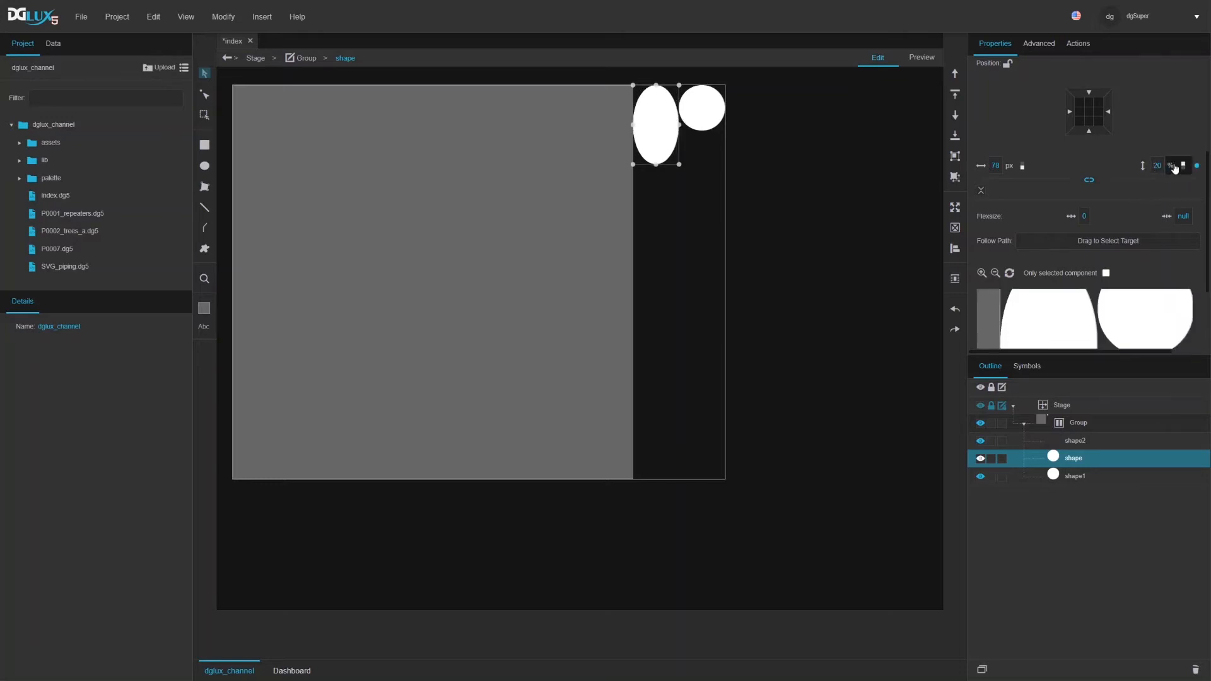
pyautogui.doubleClick(1155, 166)
pyautogui.write('77')
pyautogui.press('Return')
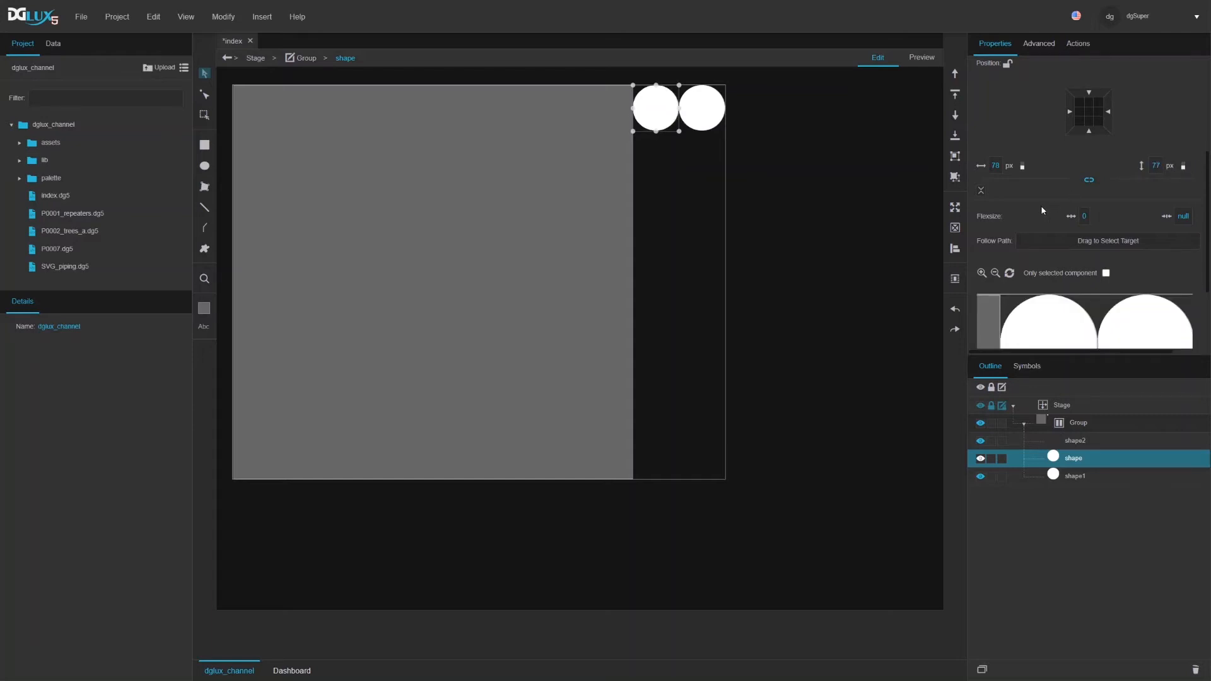
# Step: Set the horizontal gap between the group's children to 10
pyautogui.click(1074, 423)
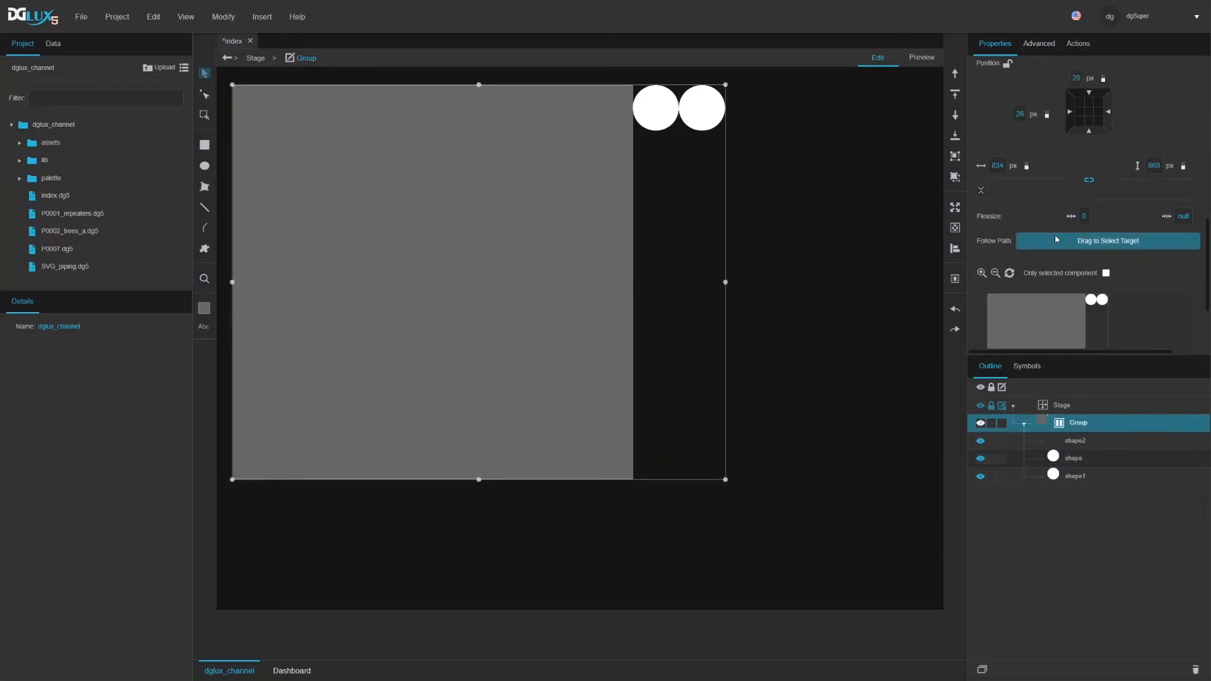
pyautogui.scroll(-5, 1058, 239)
pyautogui.scroll(3, 1058, 237)
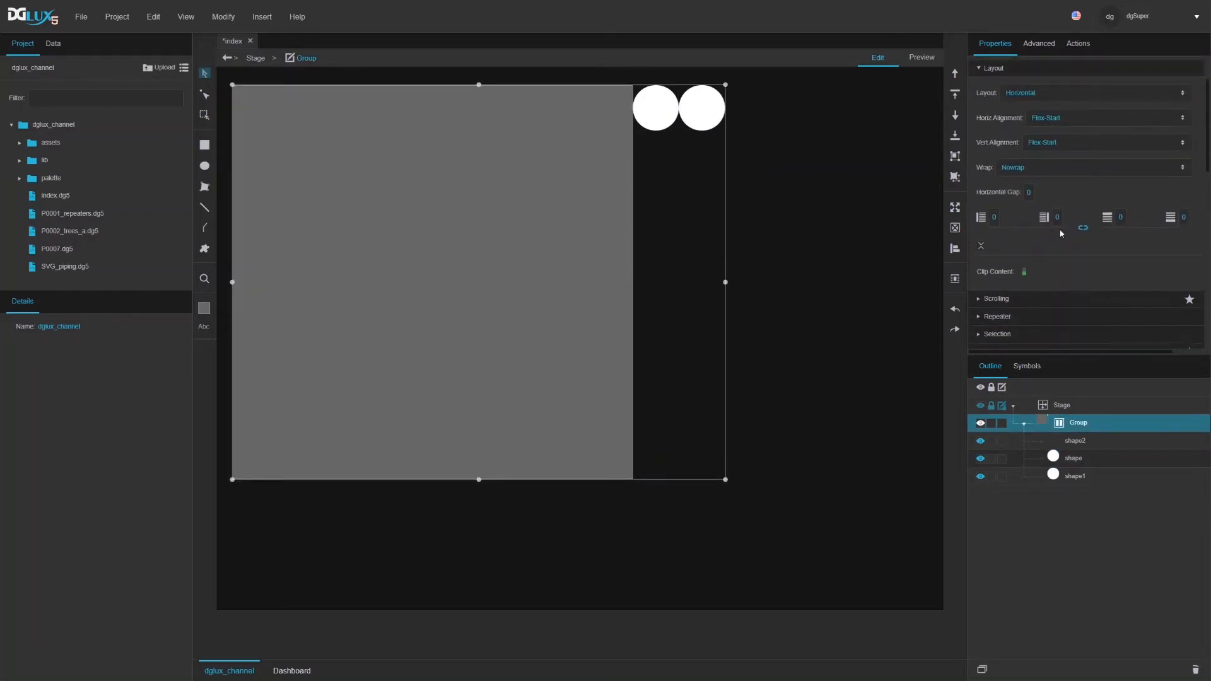
pyautogui.click(1029, 192)
pyautogui.write('10')
pyautogui.press('Return')
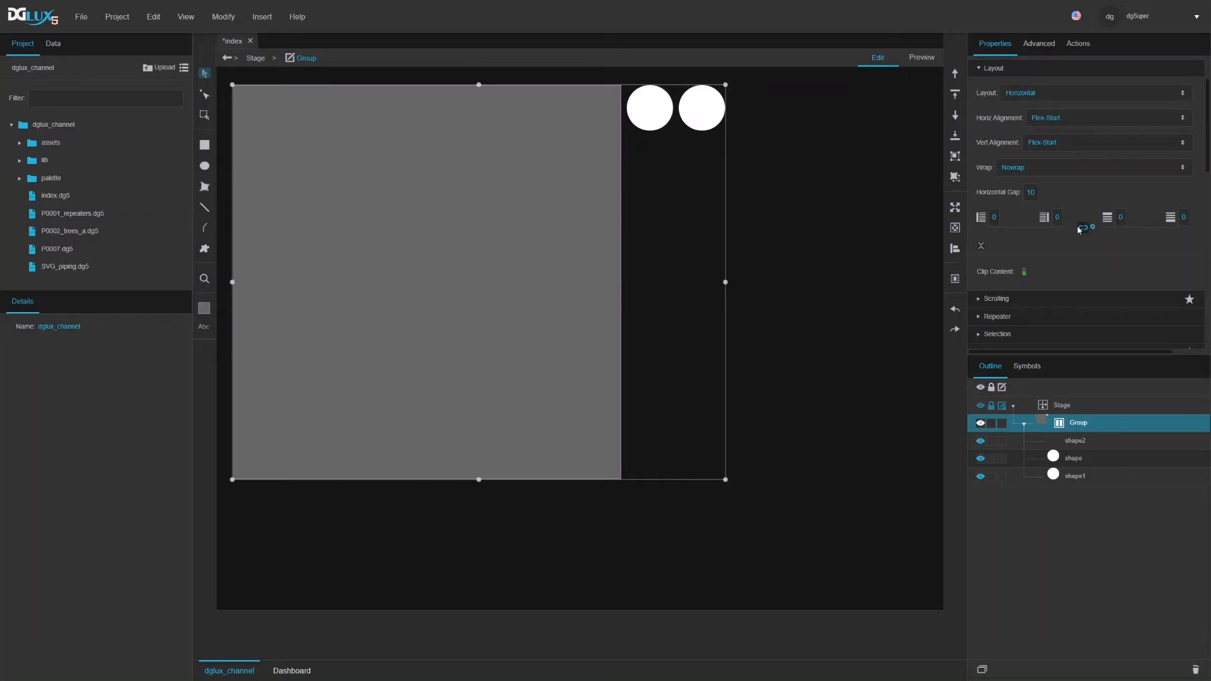
# Step: Set the group's left padding to 10 and link the padding values so all four sides match
pyautogui.click(994, 218)
pyautogui.write('10')
pyautogui.press('Return')
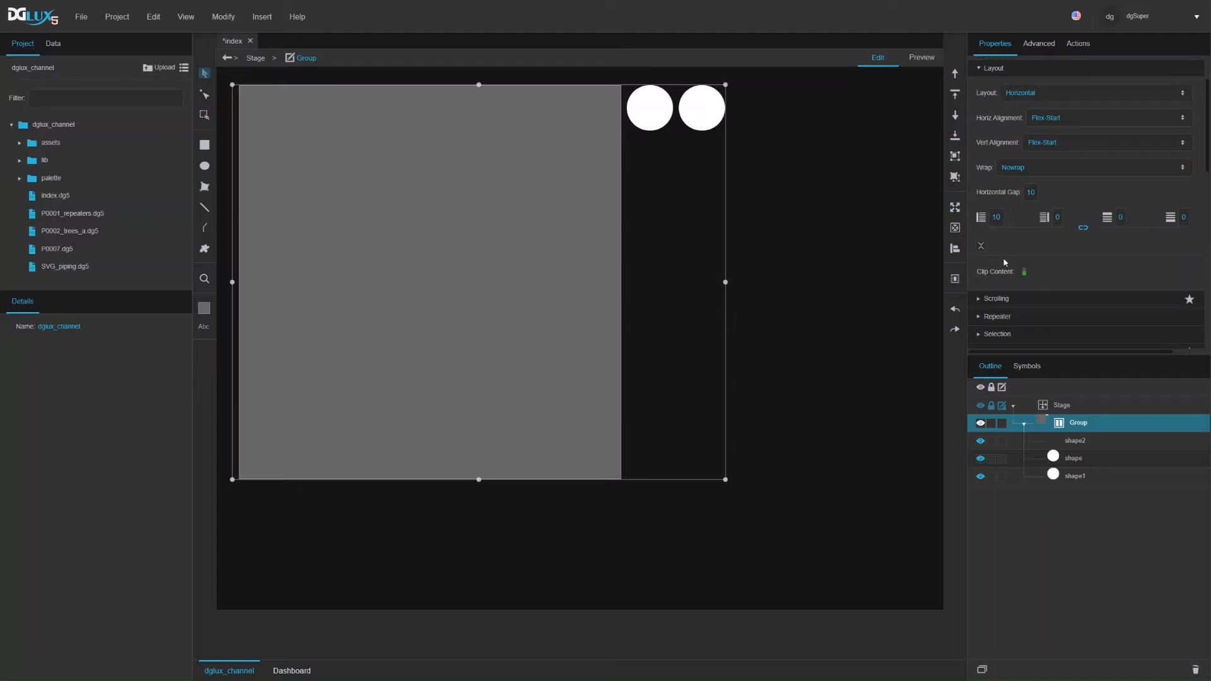
pyautogui.click(1083, 227)
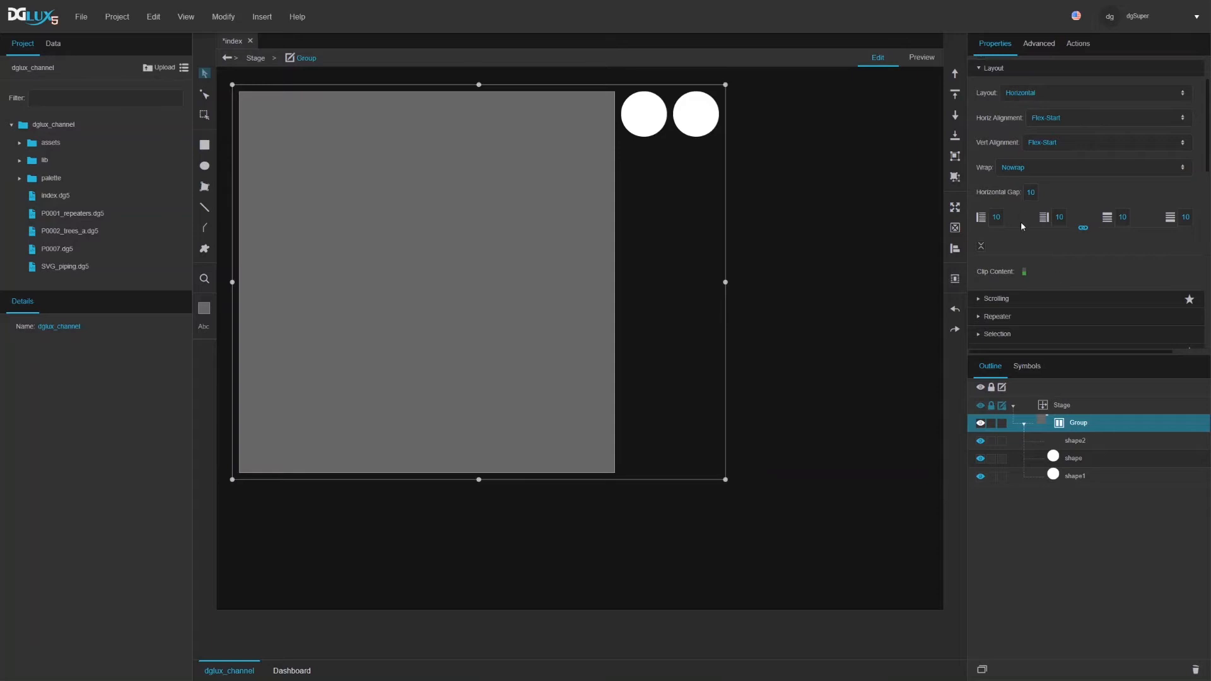
# Step: Set the group's wrapping option to Wrap
pyautogui.click(1073, 445)
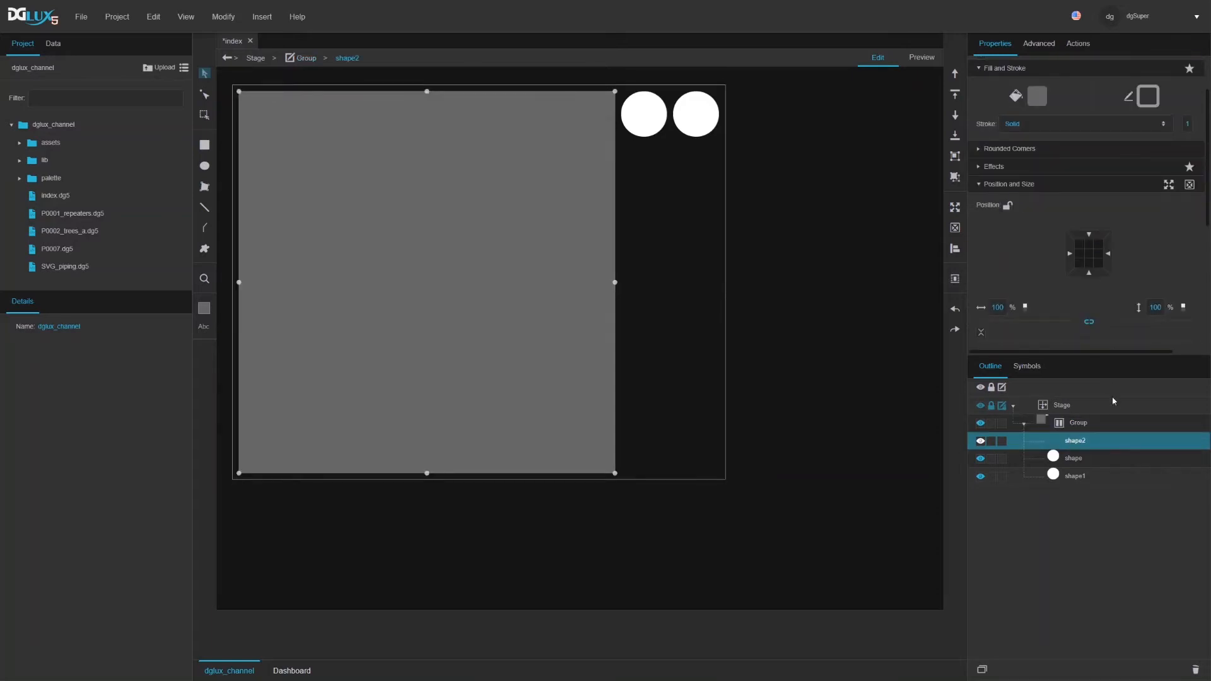
pyautogui.click(1092, 424)
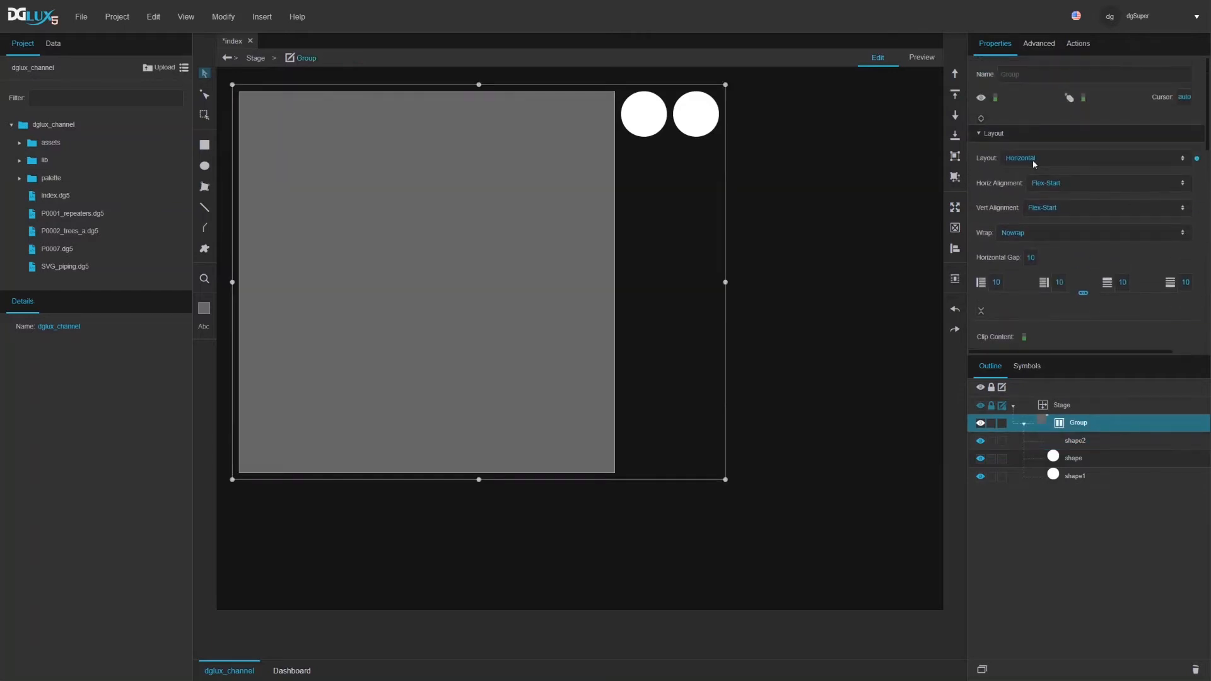
pyautogui.click(1006, 235)
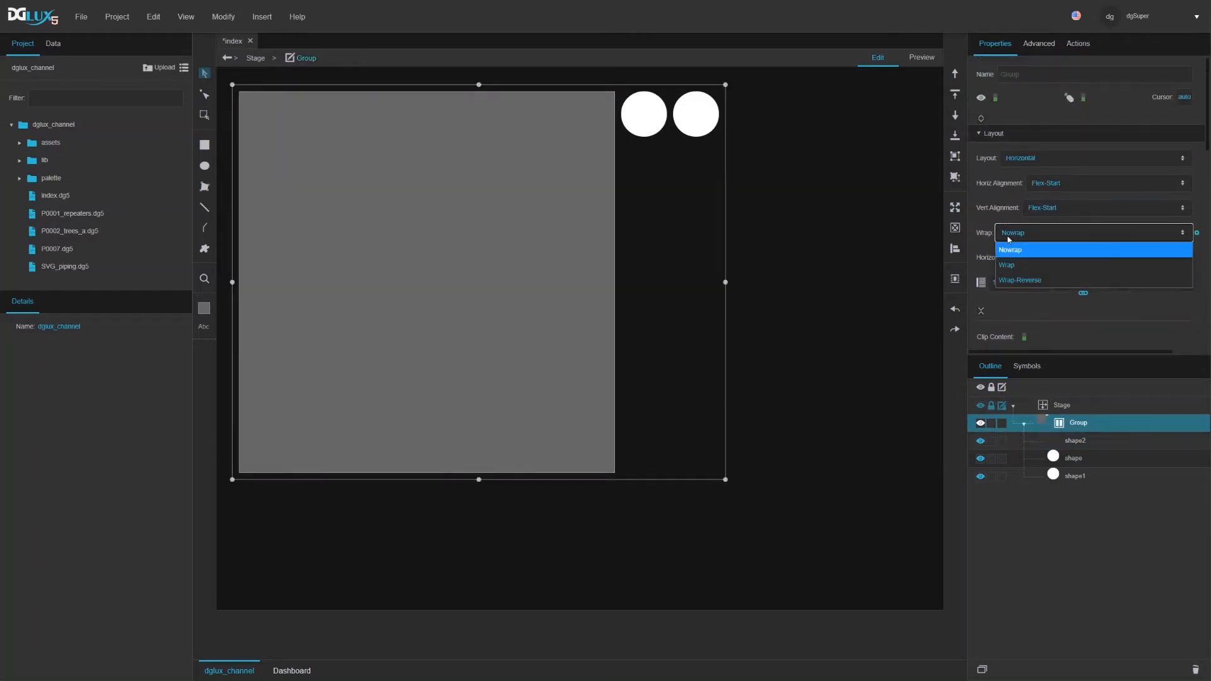
pyautogui.click(1018, 266)
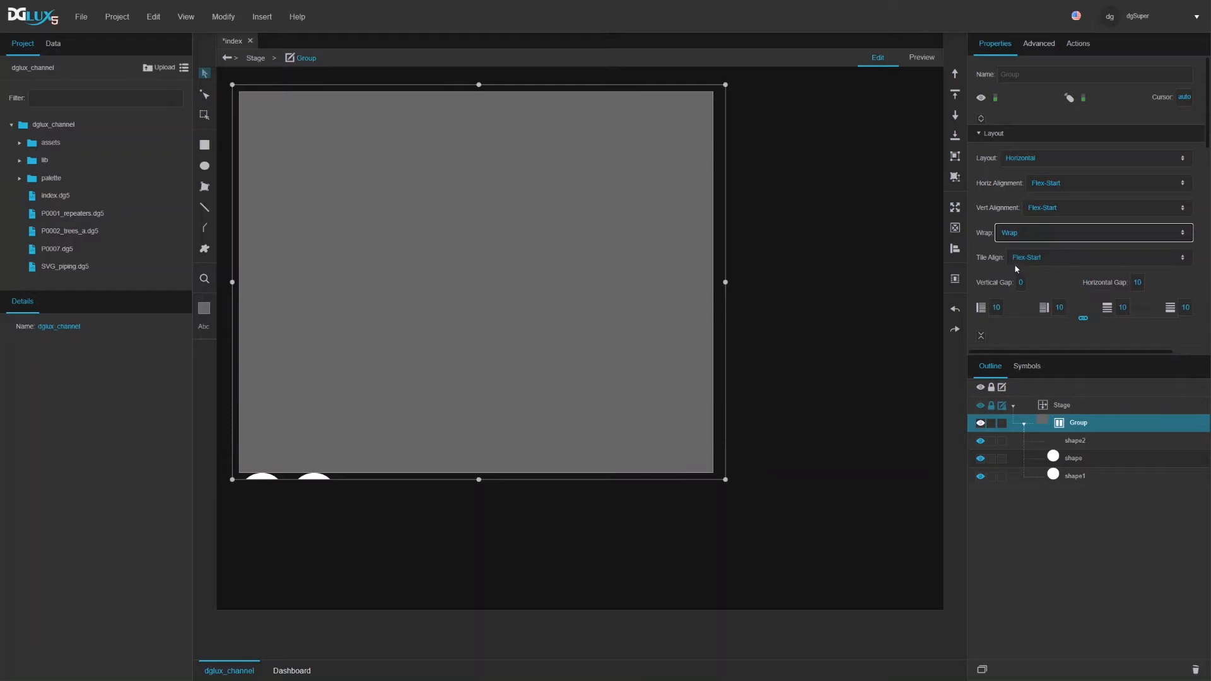
# Step: Resize the gray rectangle inside the group to 200 px wide and 150 px high
pyautogui.click(1069, 441)
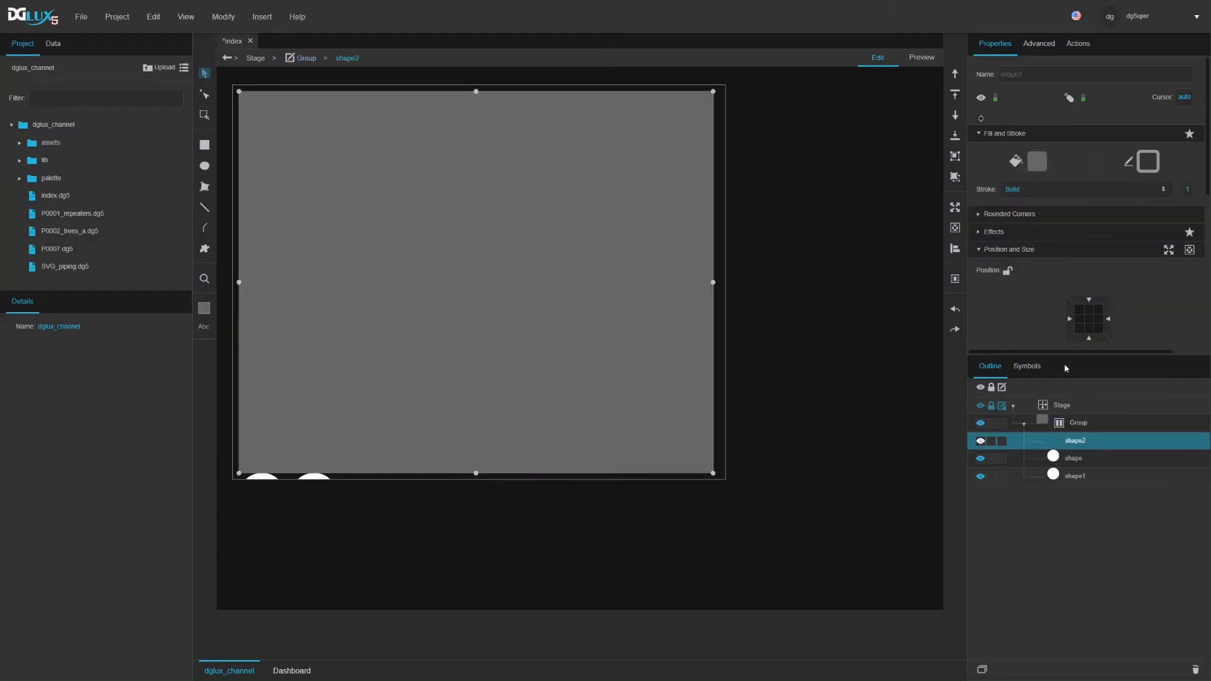
pyautogui.scroll(-1, 1065, 234)
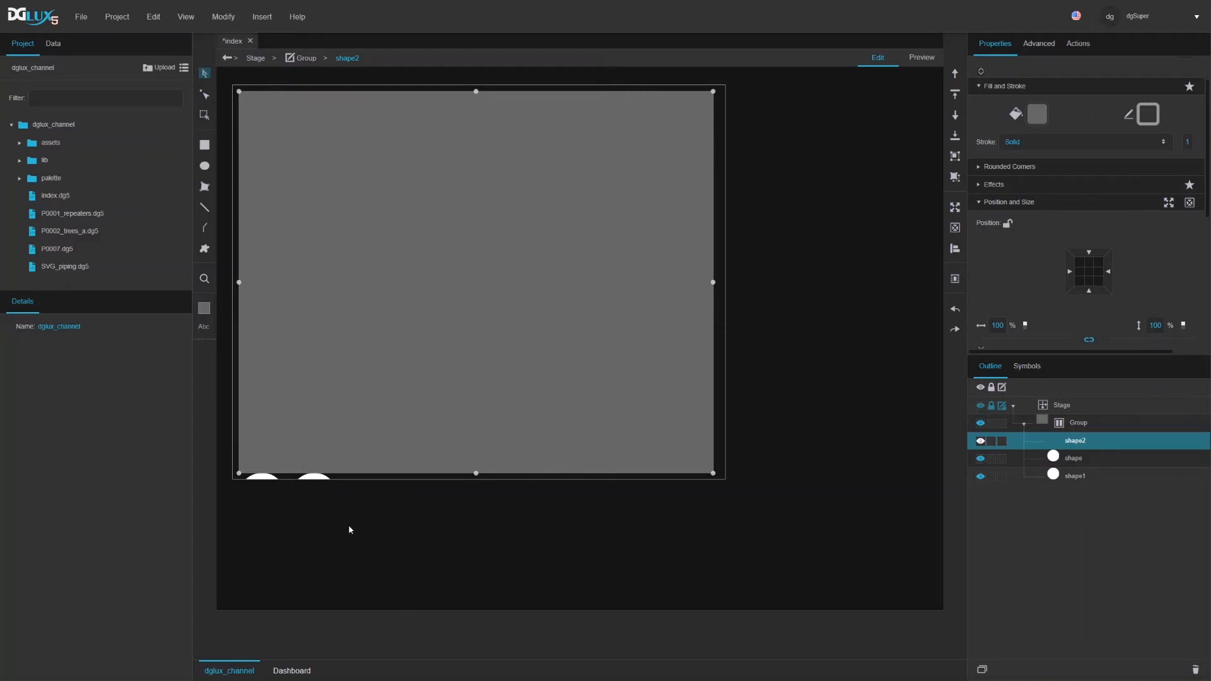
pyautogui.click(1015, 326)
pyautogui.write('200')
pyautogui.press('Return')
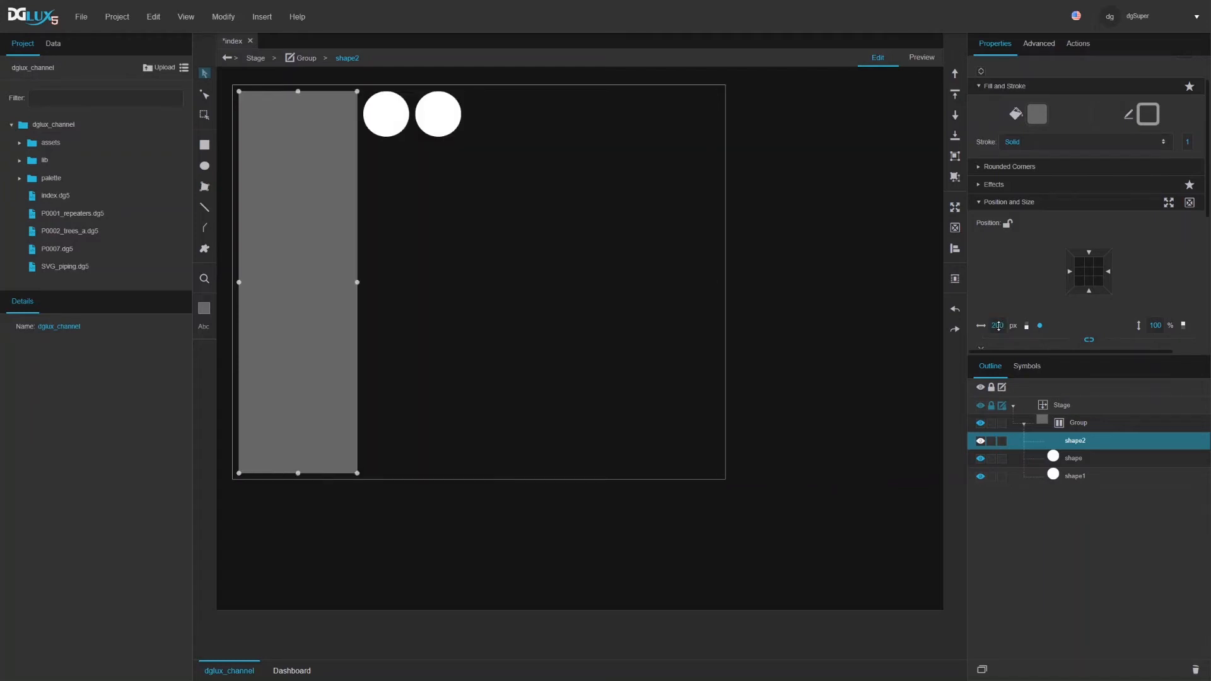
pyautogui.doubleClick(999, 325)
pyautogui.click(1170, 325)
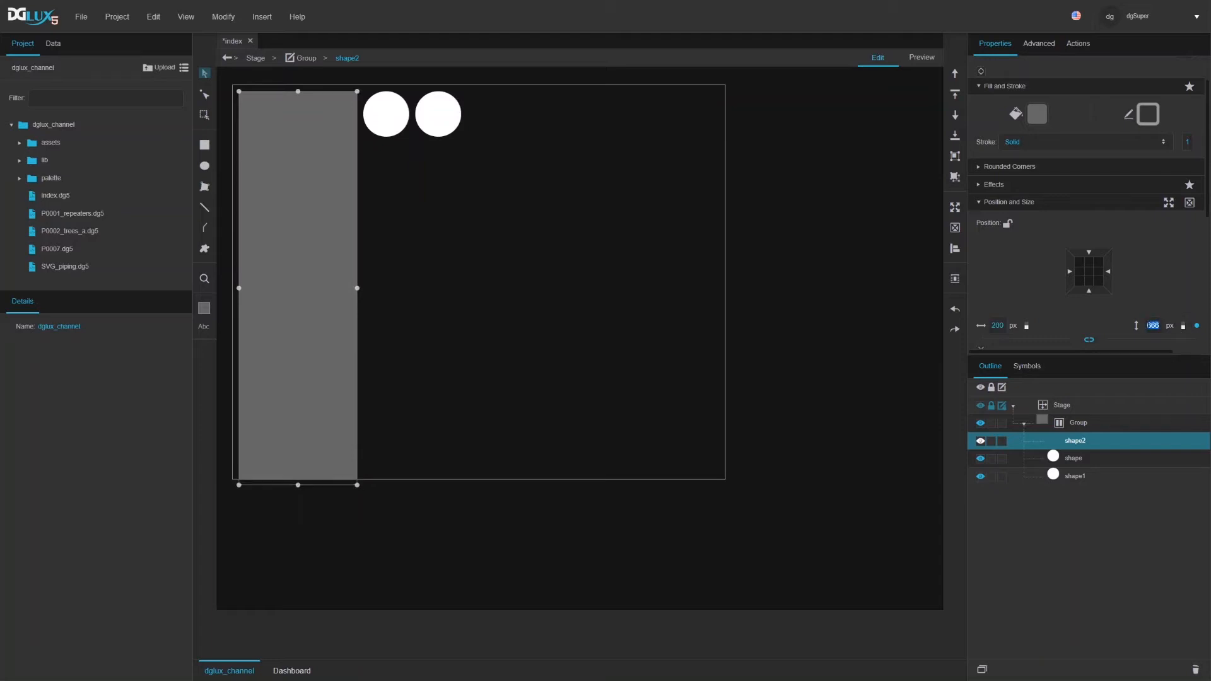
pyautogui.write('150')
pyautogui.press('Return')
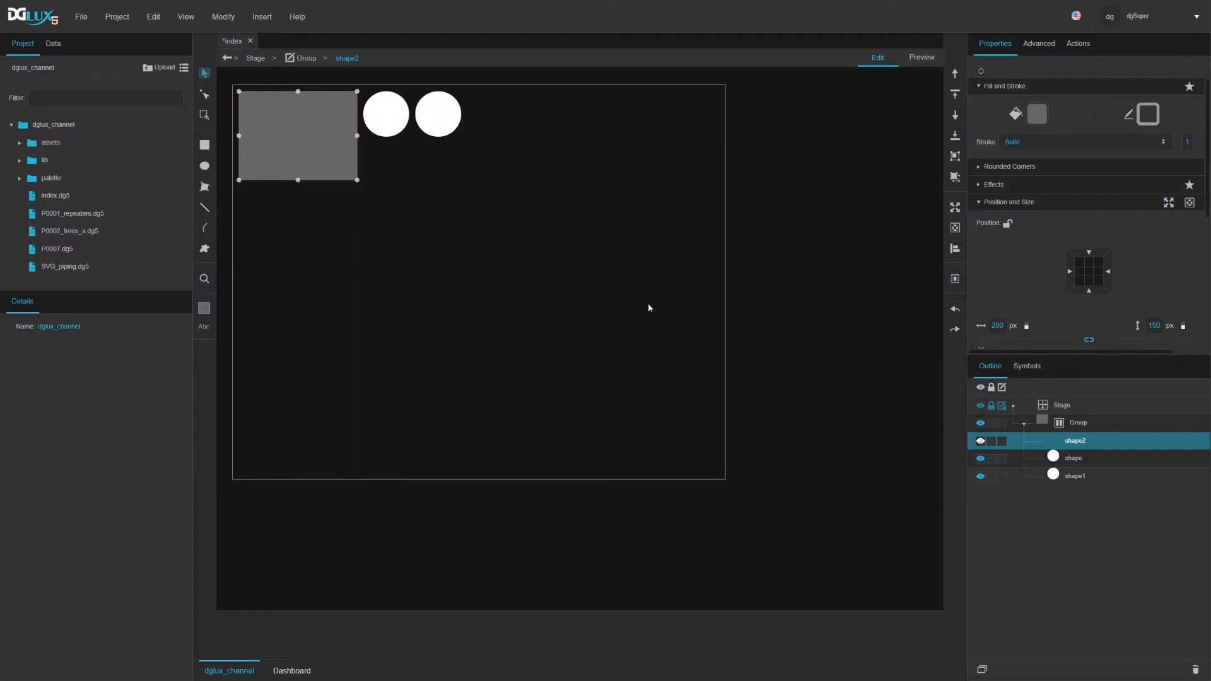
# Step: Set the vertical gap between the group's wrapped rows to 10
pyautogui.click(1078, 429)
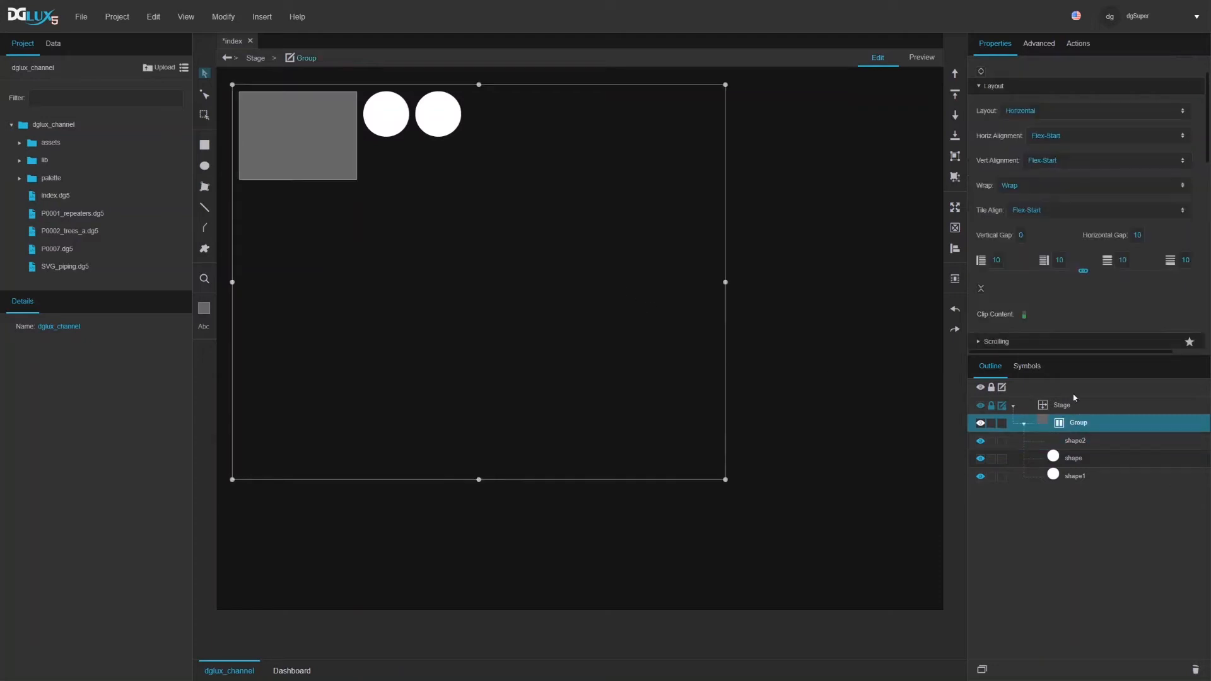
pyautogui.scroll(1, 1058, 286)
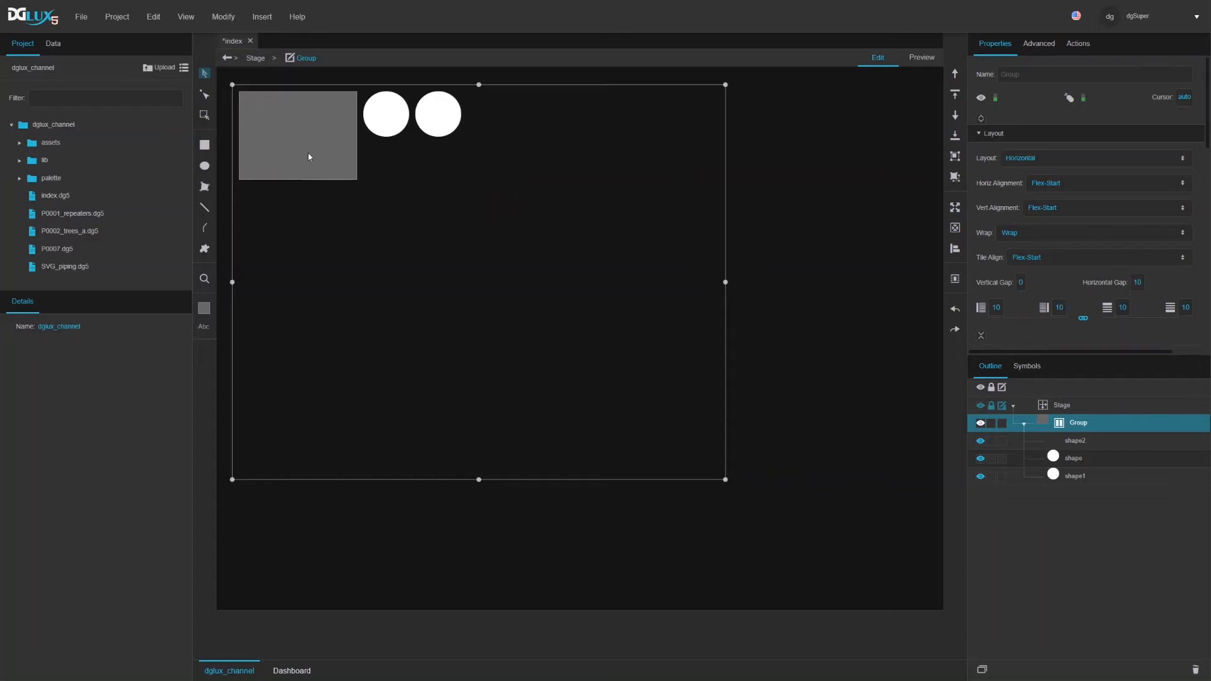
pyautogui.click(1023, 284)
pyautogui.write('10')
pyautogui.press('Return')
# Step: Duplicate the gray rectangle three times inside the wrapping group
pyautogui.click(1079, 443)
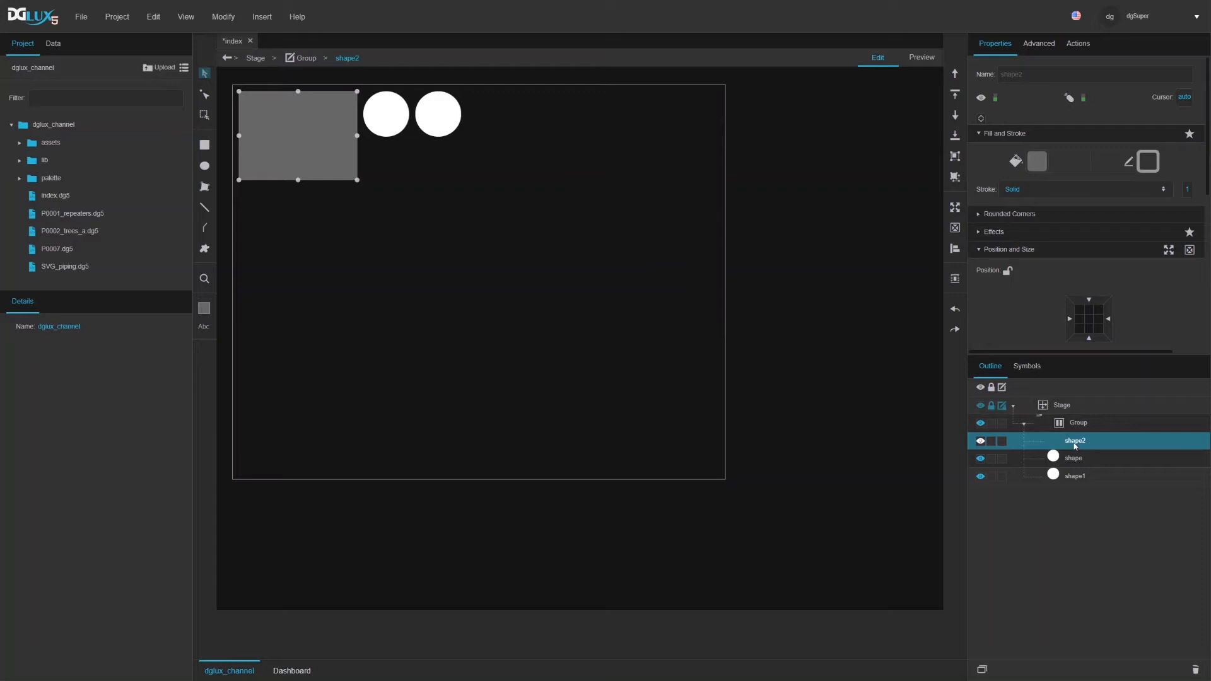
pyautogui.hotkey('ctrl', 'd')
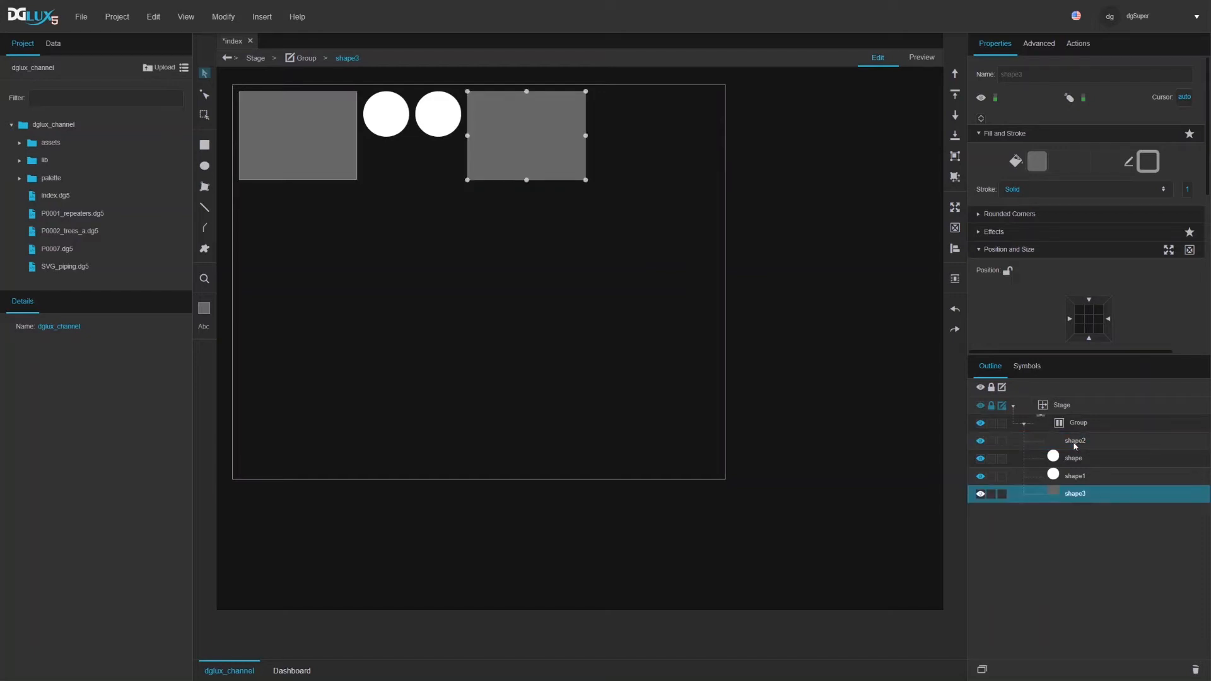
pyautogui.hotkey('ctrl', 'd')
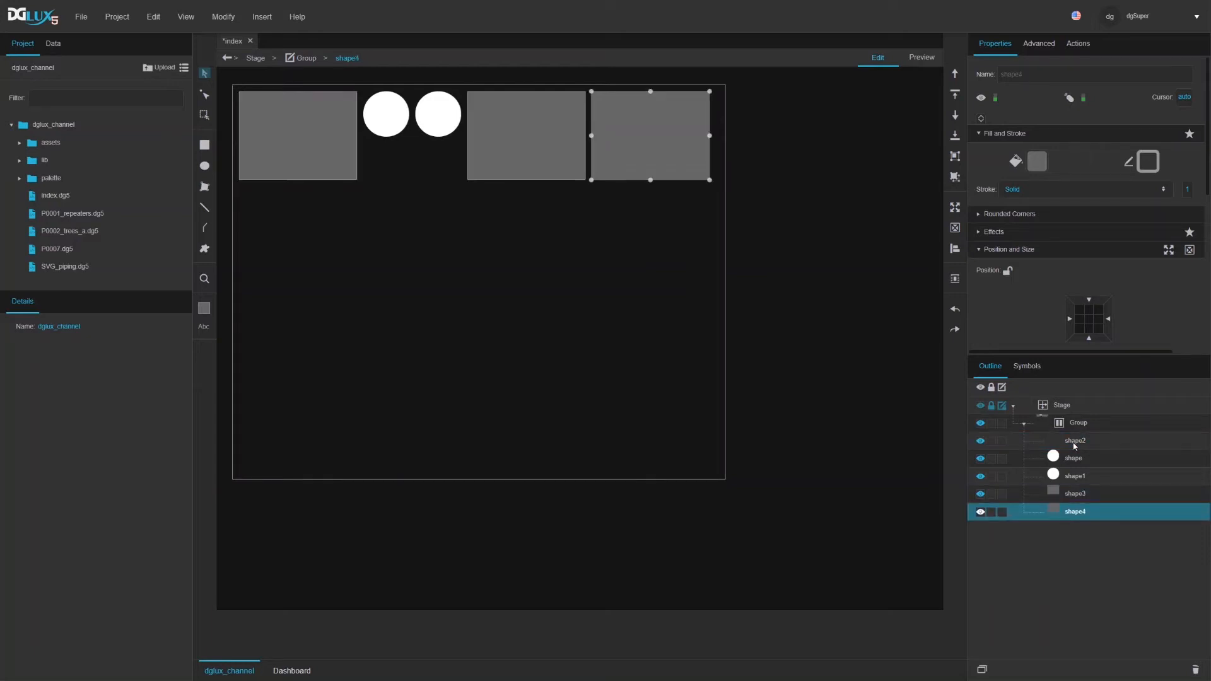
pyautogui.hotkey('ctrl', 'd')
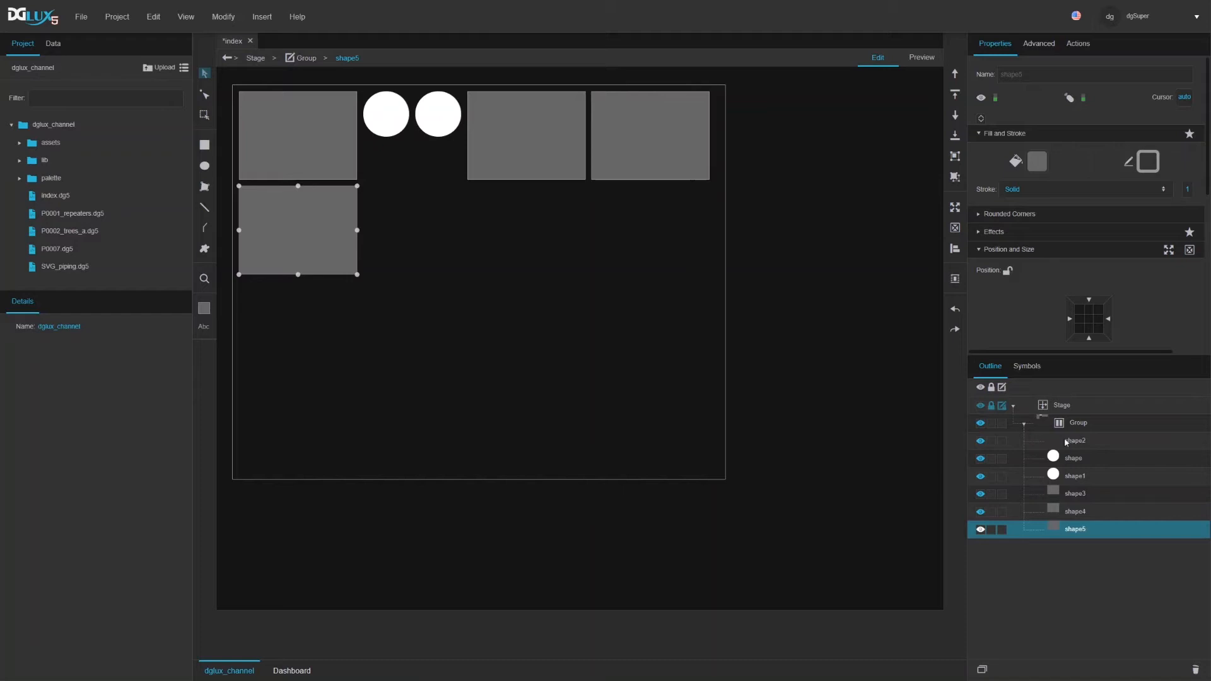
# Step: Widen the group until all its shapes fit one row, and narrow it to about 764 px wide so two rectangles wrap
pyautogui.click(1064, 422)
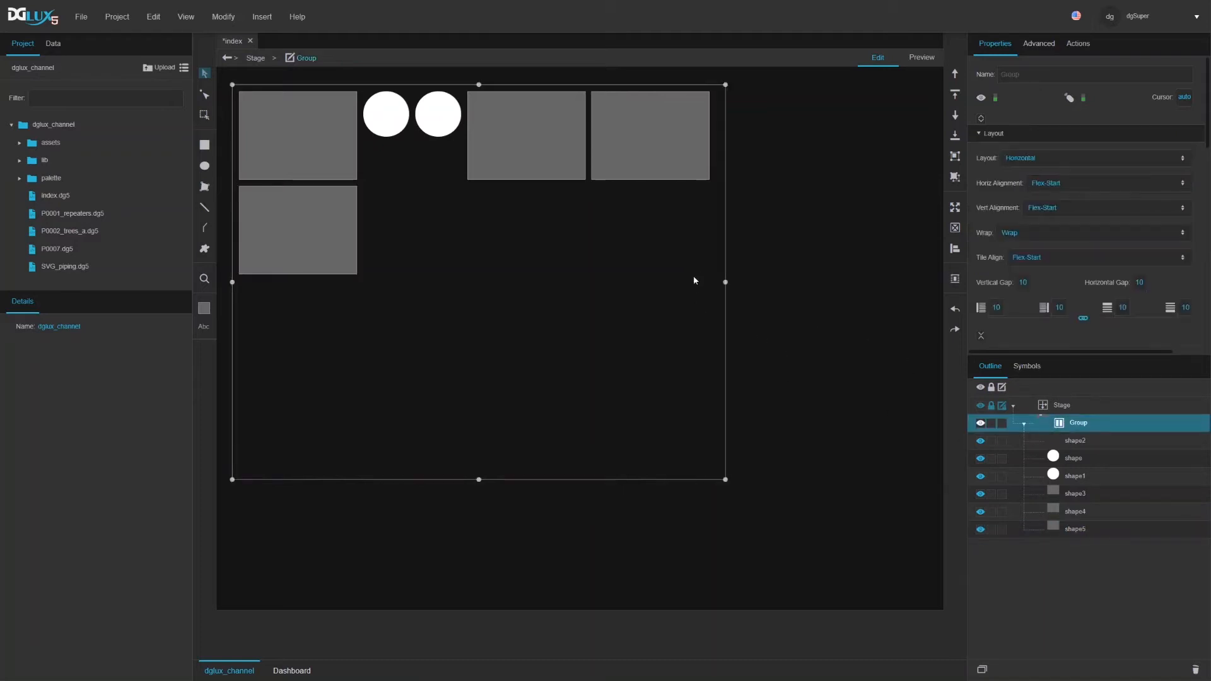
pyautogui.moveTo(725, 282); pyautogui.dragTo(855, 310)
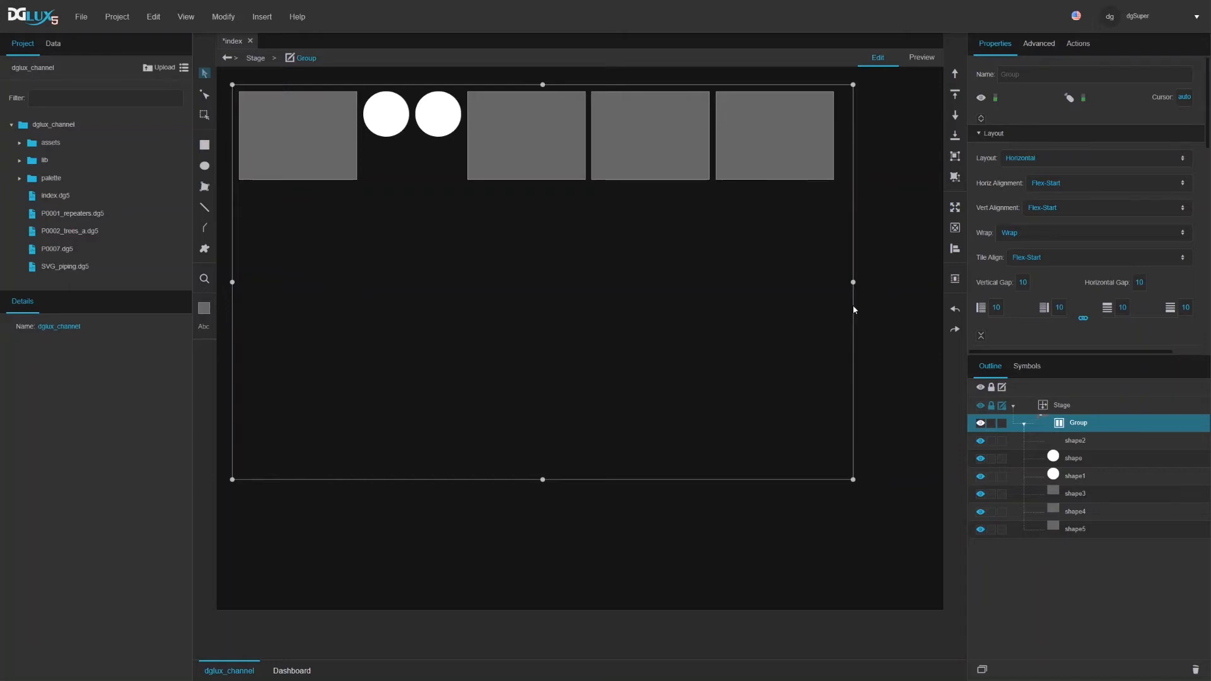
pyautogui.moveTo(855, 310); pyautogui.dragTo(688, 332)
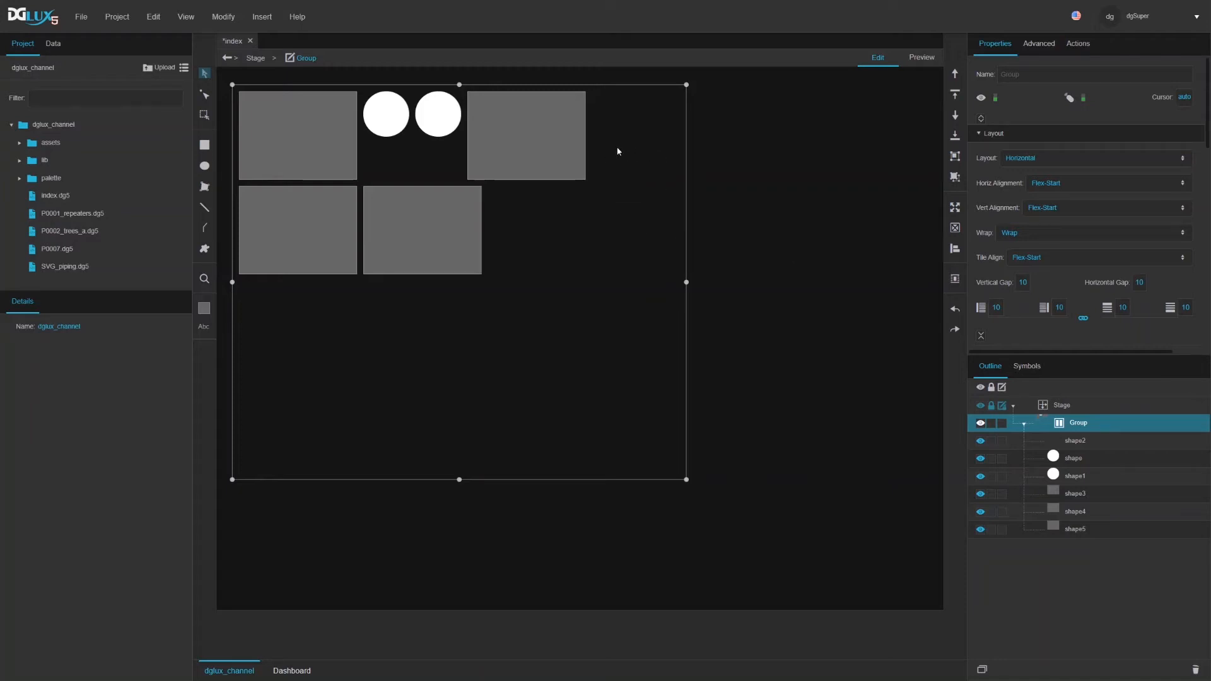
pyautogui.moveTo(686, 282)
pyautogui.mouseDown()
pyautogui.moveTo(725, 295)
pyautogui.moveTo(690, 297)
pyautogui.moveTo(685, 283)
pyautogui.mouseUp()
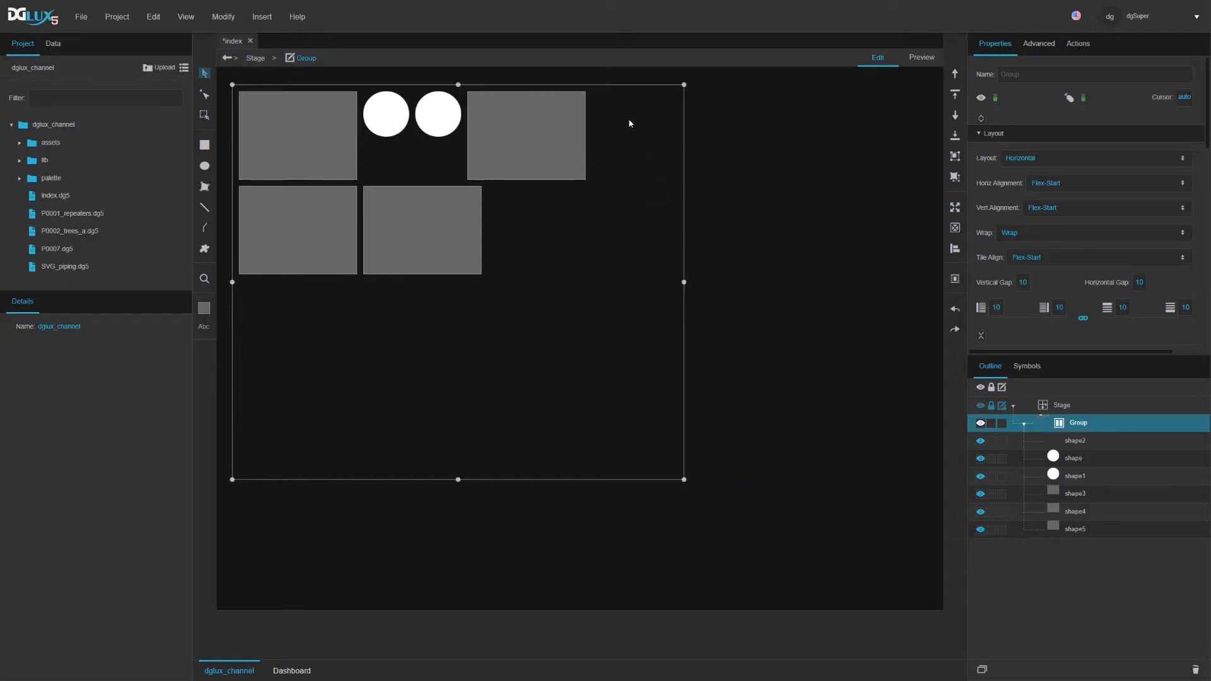
# Step: Set the flex size grow value of all four gray rectangles to 1
pyautogui.click(1085, 440)
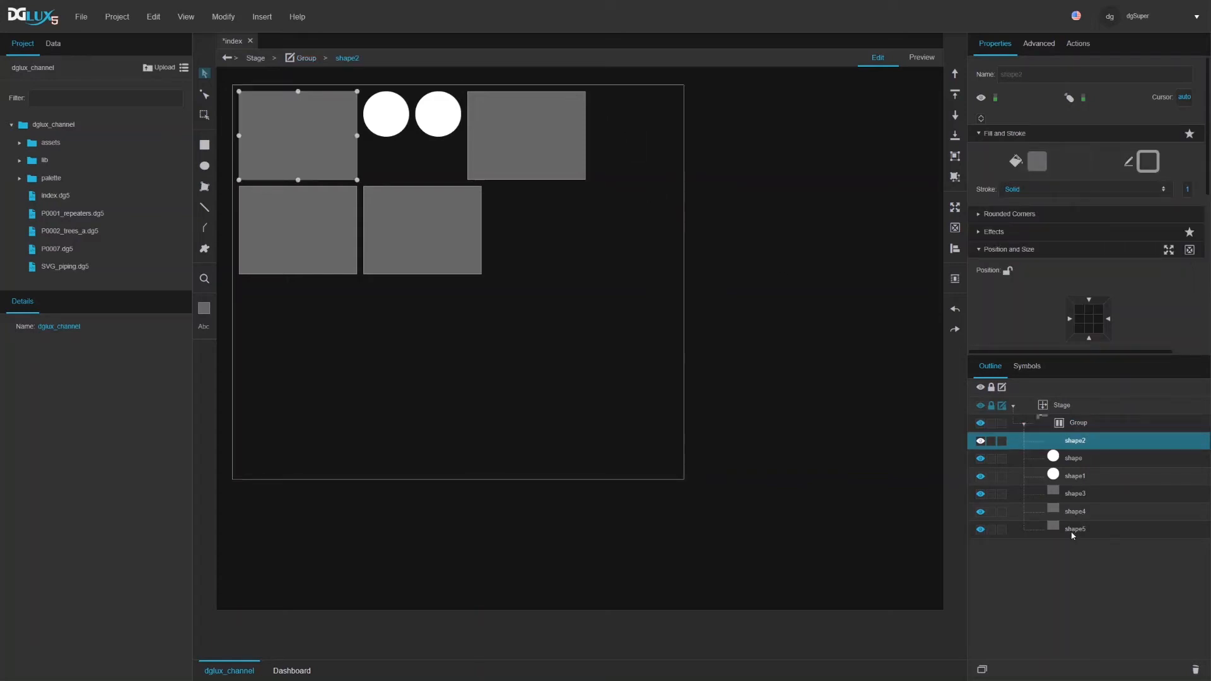
pyautogui.keyDown('ctrl'); pyautogui.click(1076, 494); pyautogui.keyUp('ctrl')
pyautogui.keyDown('ctrl'); pyautogui.click(1076, 511); pyautogui.keyUp('ctrl')
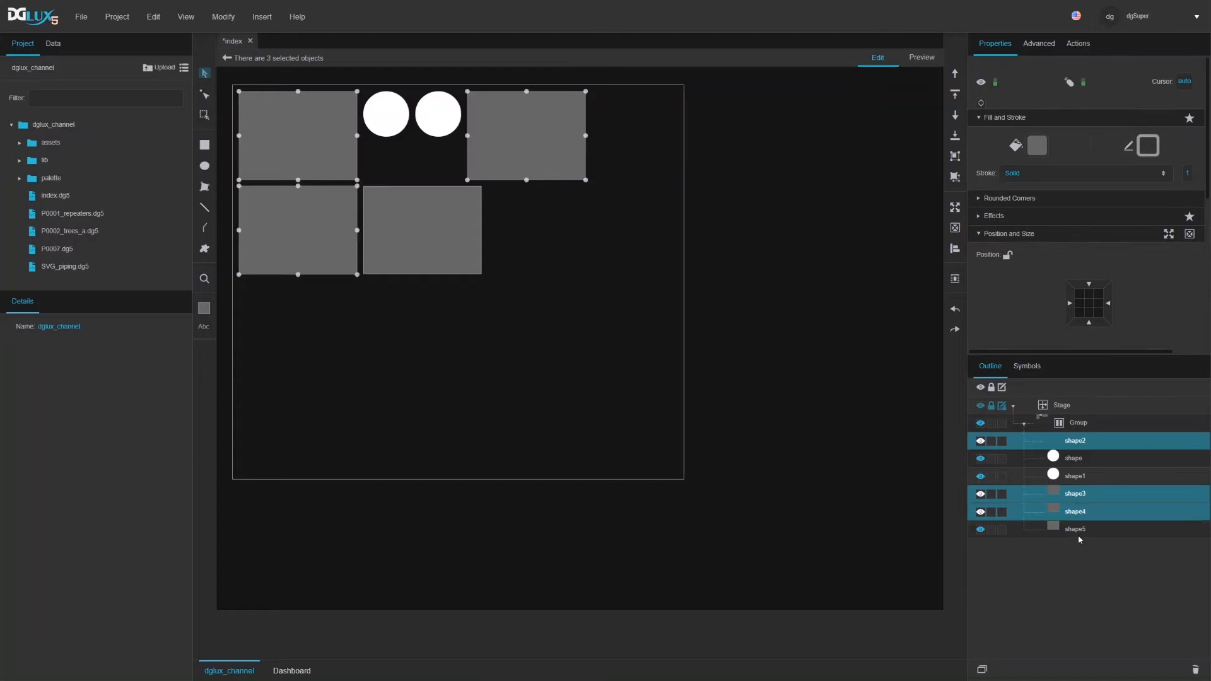
pyautogui.keyDown('ctrl'); pyautogui.click(1076, 525); pyautogui.keyUp('ctrl')
pyautogui.scroll(-4, 1073, 236)
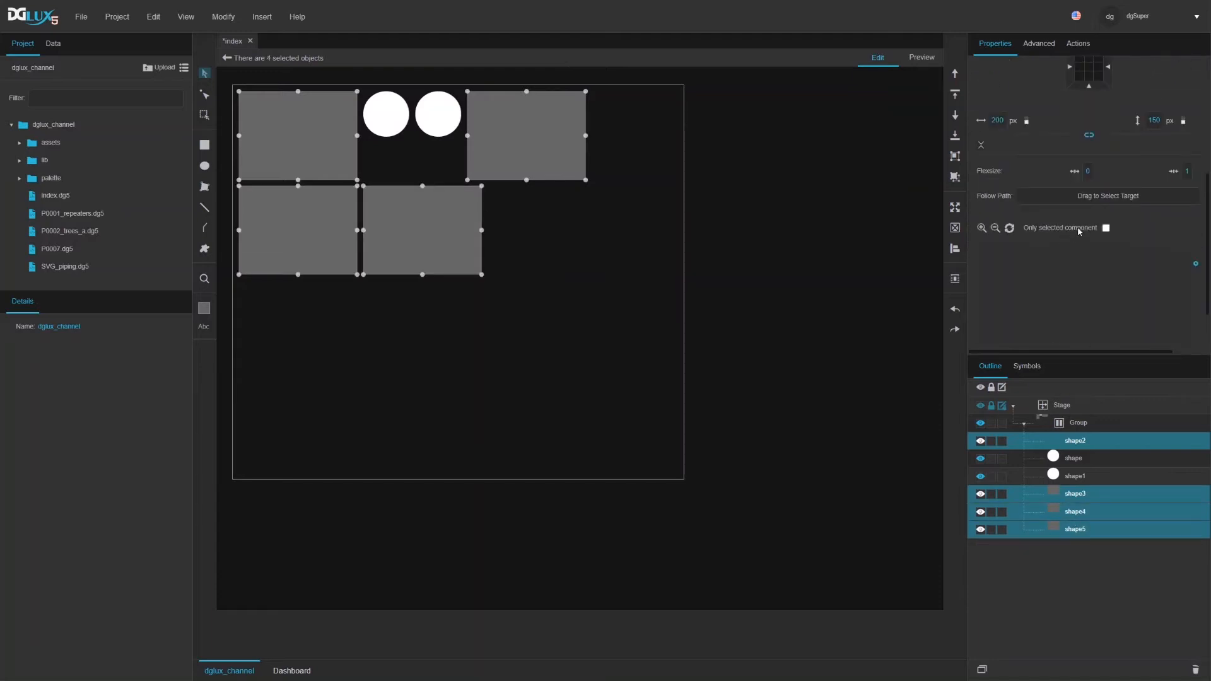
pyautogui.click(1090, 172)
pyautogui.press('Return')
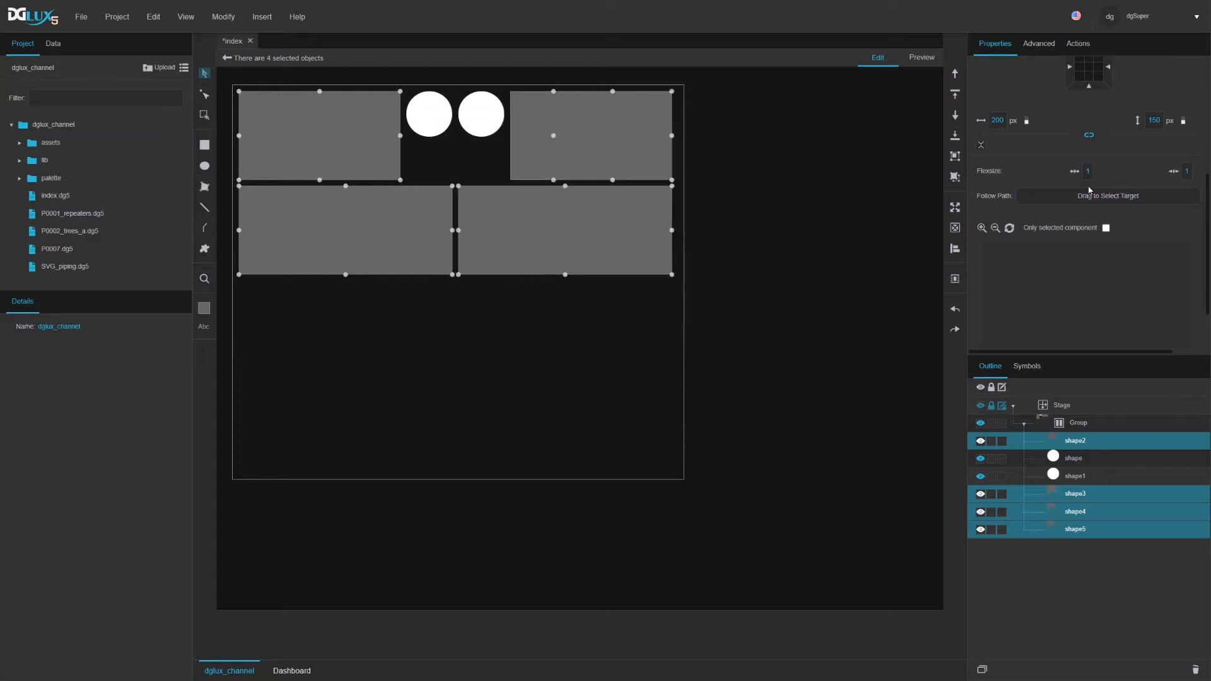
# Step: Test how the flexed rectangles rewrap by narrowing the group to about 714 px and widening it to about 847 px
pyautogui.click(1075, 426)
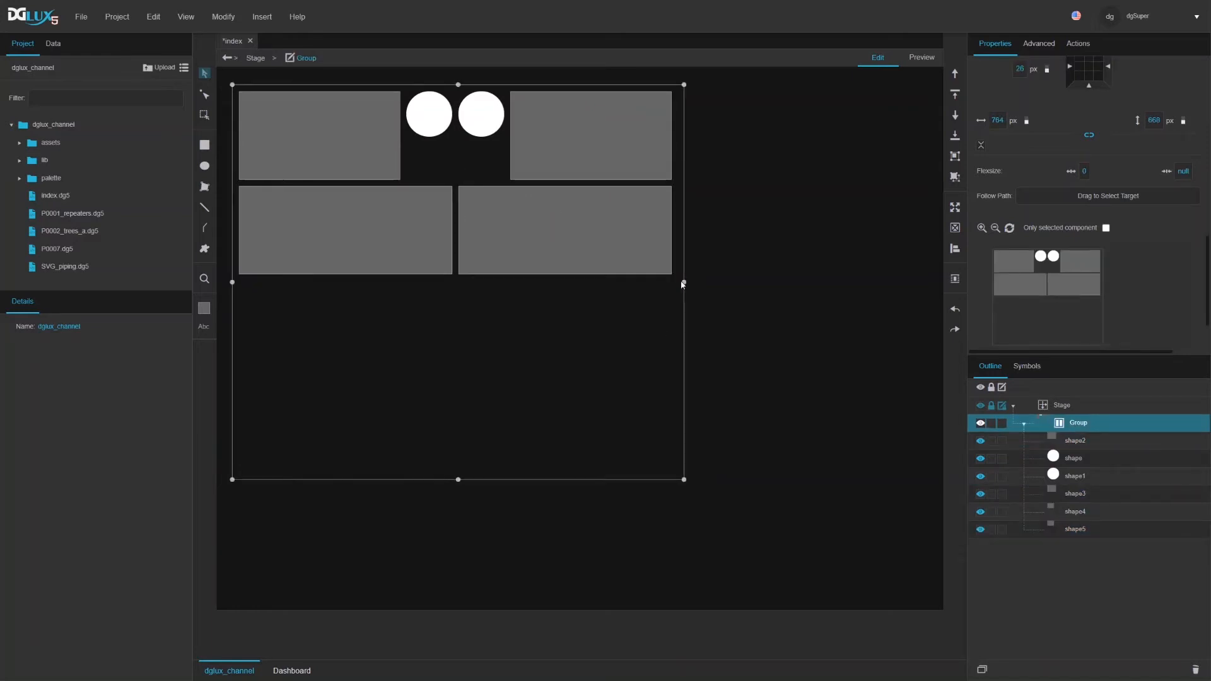
pyautogui.moveTo(684, 282); pyautogui.dragTo(658, 287)
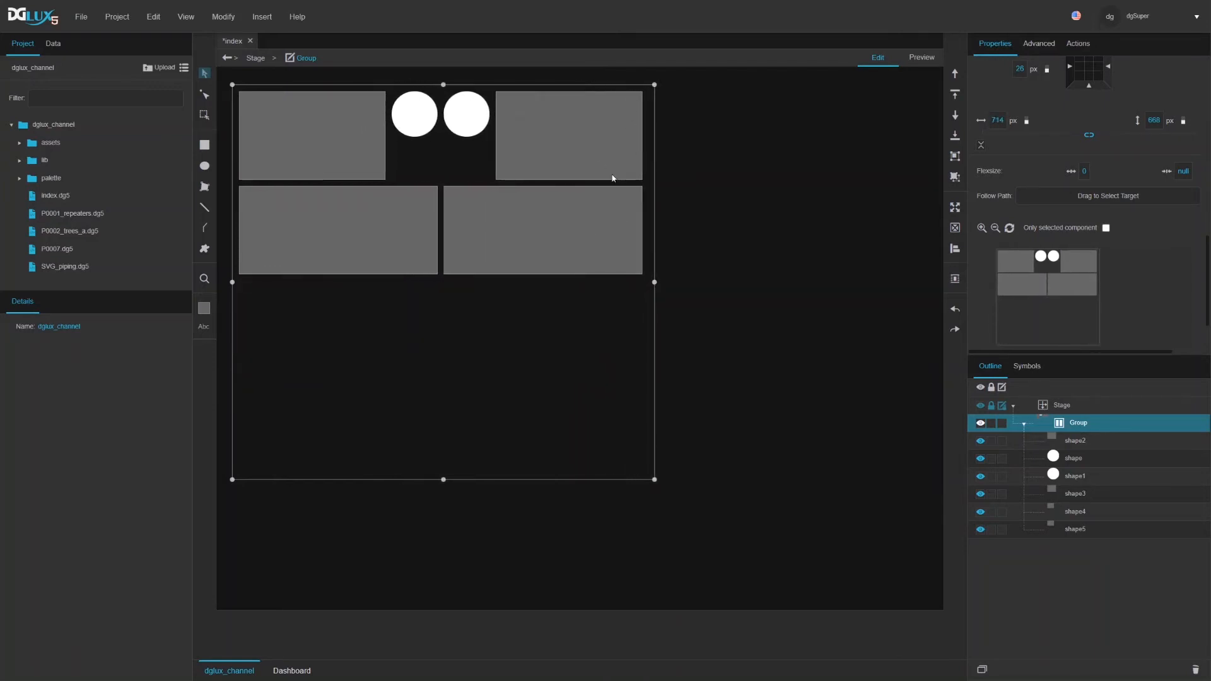
pyautogui.moveTo(655, 284); pyautogui.dragTo(735, 292)
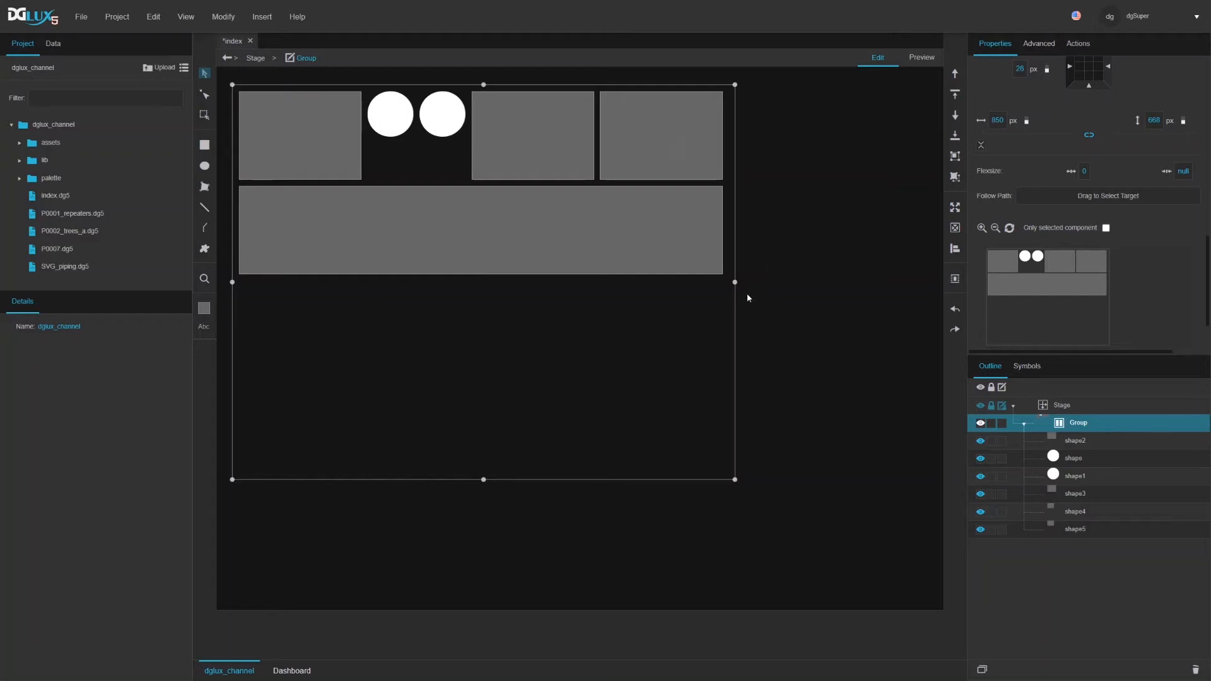
pyautogui.moveTo(733, 282)
pyautogui.mouseDown()
pyautogui.moveTo(711, 282)
pyautogui.moveTo(737, 282)
pyautogui.mouseUp()
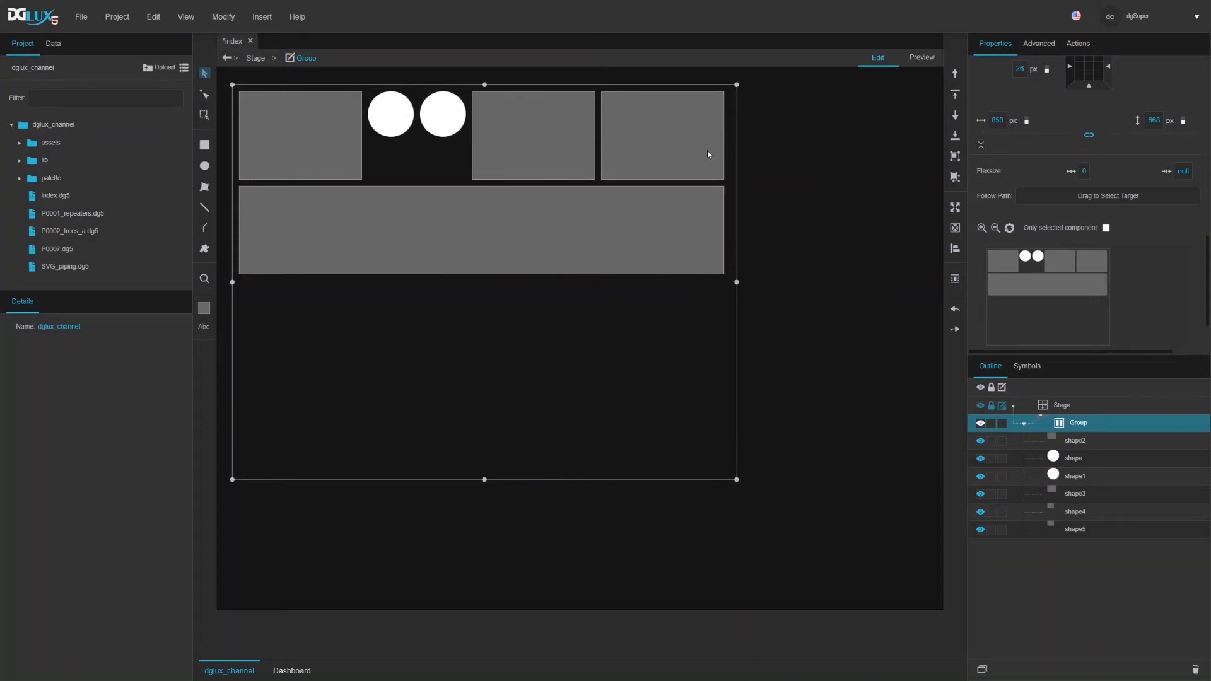
pyautogui.click(1076, 493)
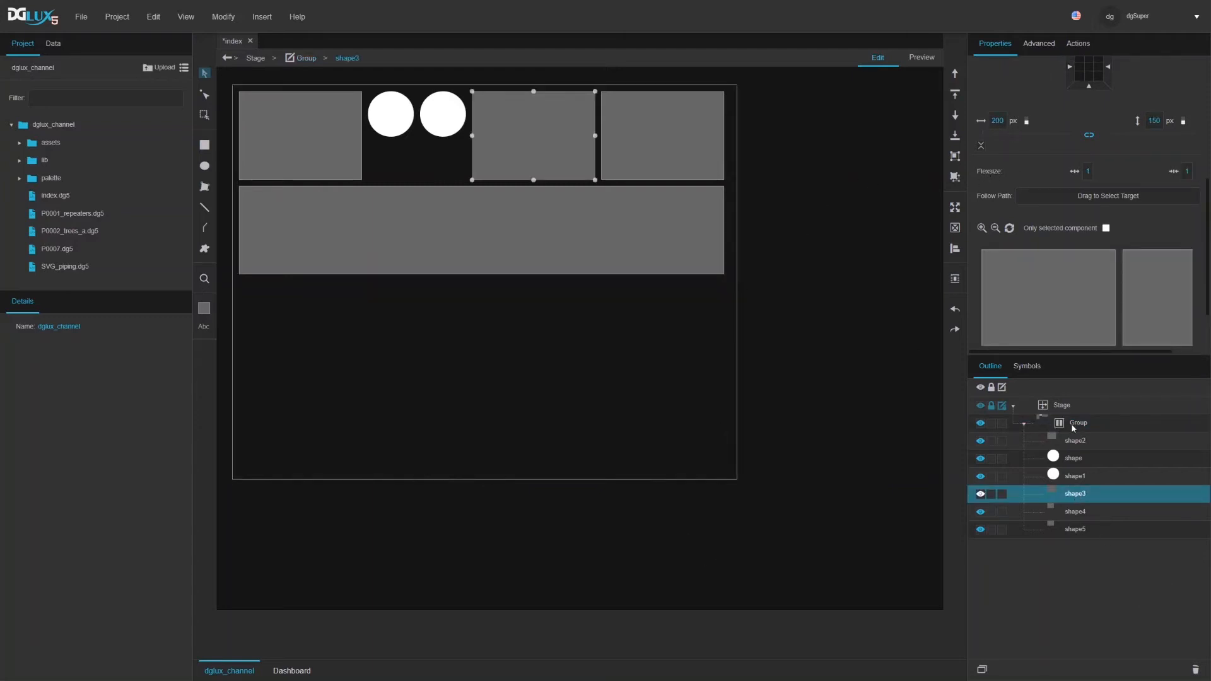
pyautogui.click(1074, 429)
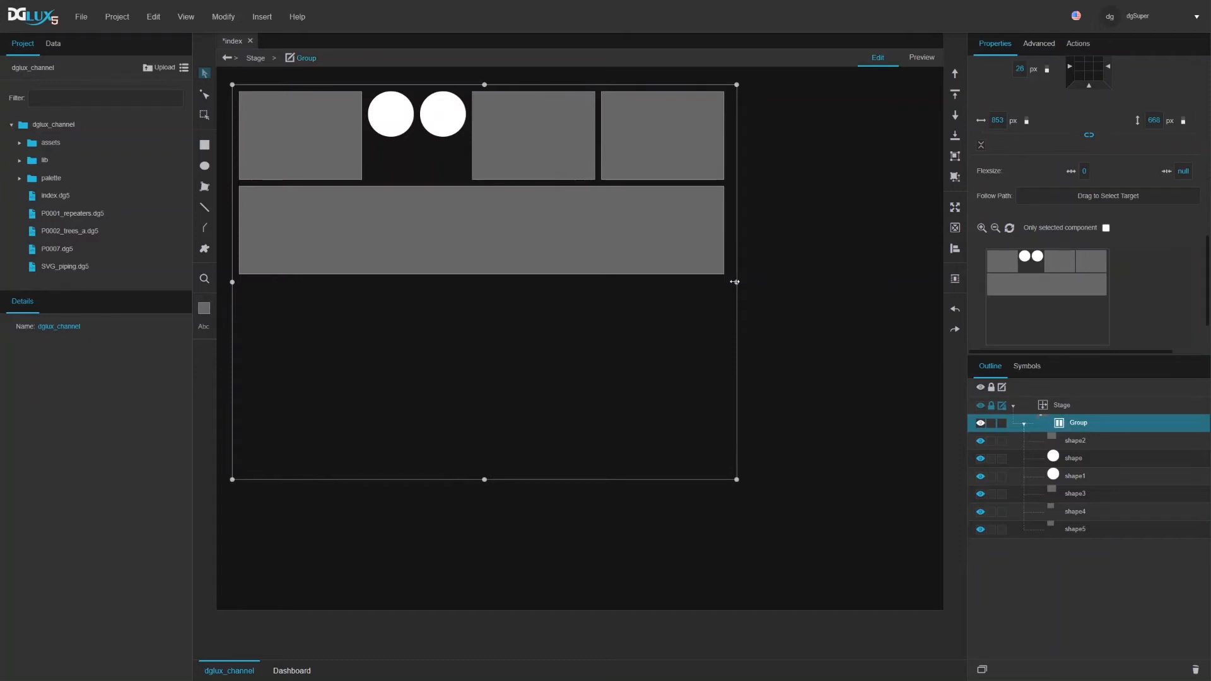
pyautogui.moveTo(734, 282)
pyautogui.mouseDown()
pyautogui.moveTo(821, 295)
pyautogui.moveTo(903, 285)
pyautogui.moveTo(668, 300)
pyautogui.moveTo(509, 289)
pyautogui.moveTo(733, 300)
pyautogui.mouseUp()
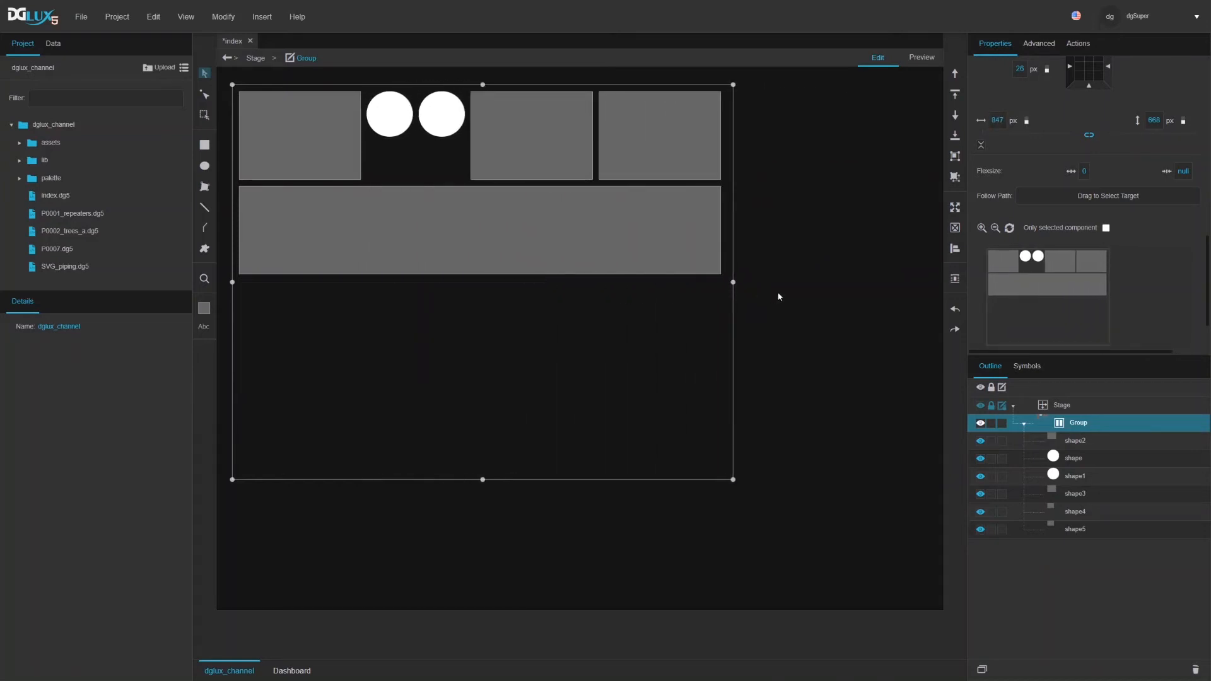
# Step: Shrink the first group's height to about 351 px so it ends just below its second row
pyautogui.click(1084, 171)
pyautogui.click(1069, 443)
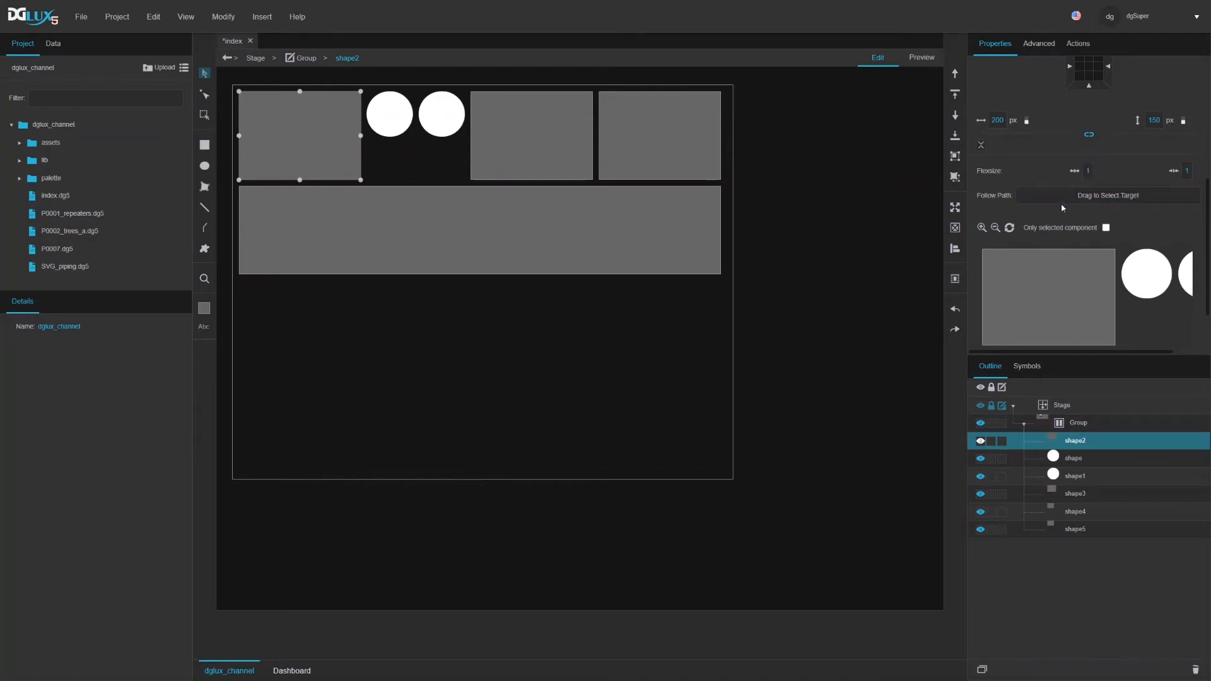
pyautogui.click(485, 480)
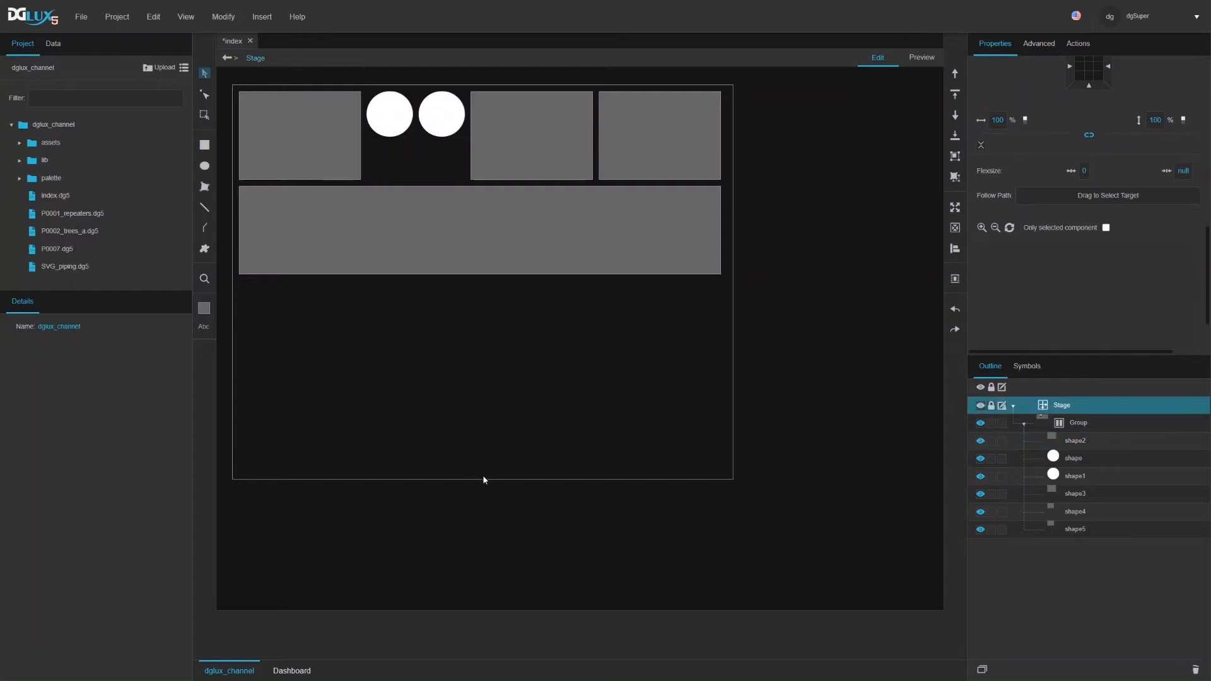
pyautogui.click(1069, 423)
pyautogui.moveTo(483, 481); pyautogui.dragTo(481, 290)
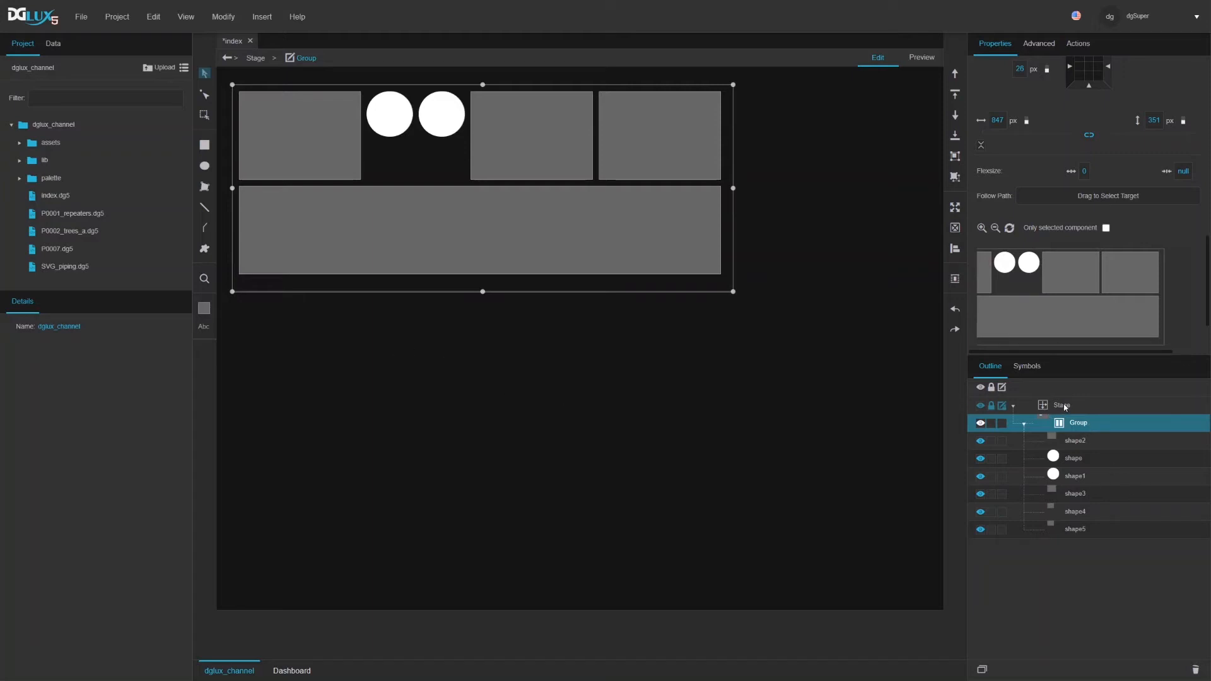
# Step: Insert a new group component on the stage below the first group, and enlarge it to a wider, slightly taller frame
pyautogui.click(693, 427)
pyautogui.rightClick(323, 349)
pyautogui.moveTo(378, 354)
pyautogui.moveTo(495, 355)
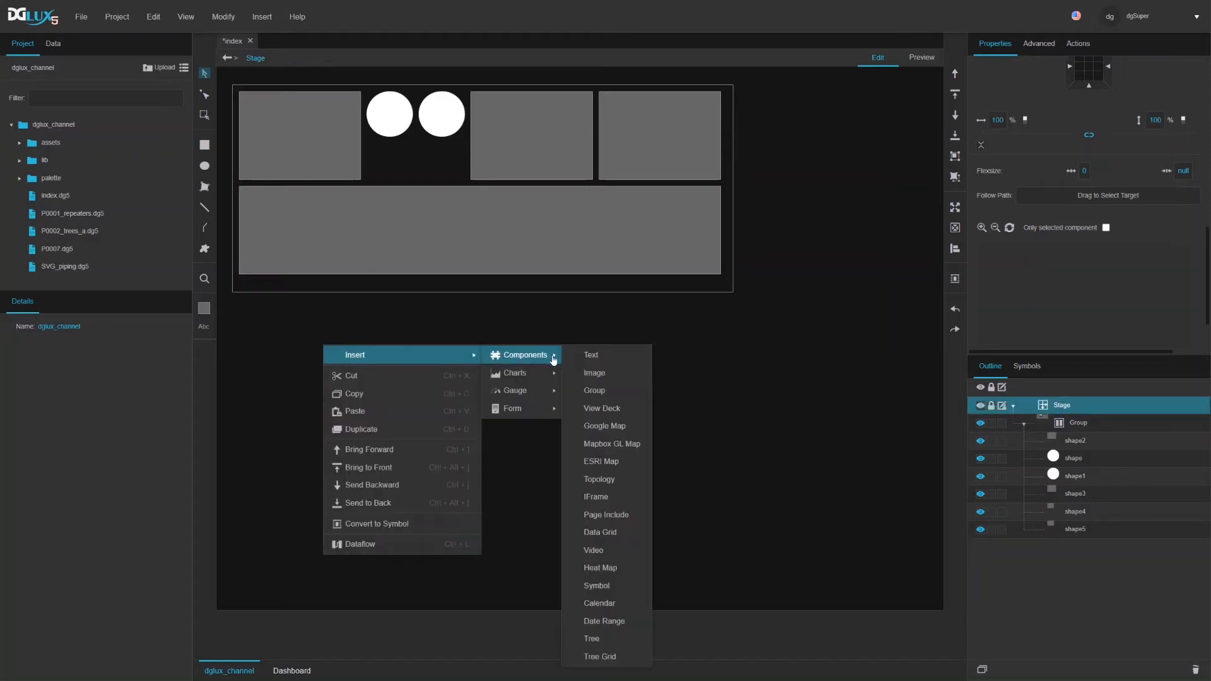
pyautogui.click(611, 392)
pyautogui.moveTo(437, 392); pyautogui.dragTo(883, 395)
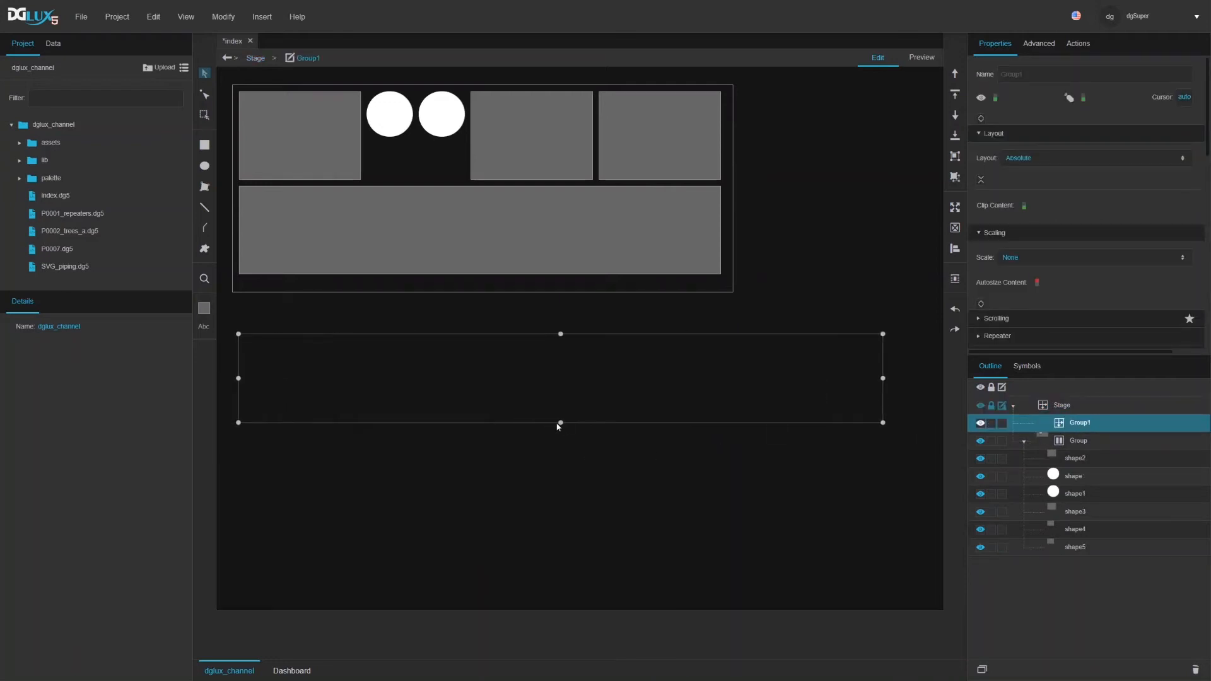
pyautogui.moveTo(560, 423); pyautogui.dragTo(561, 430)
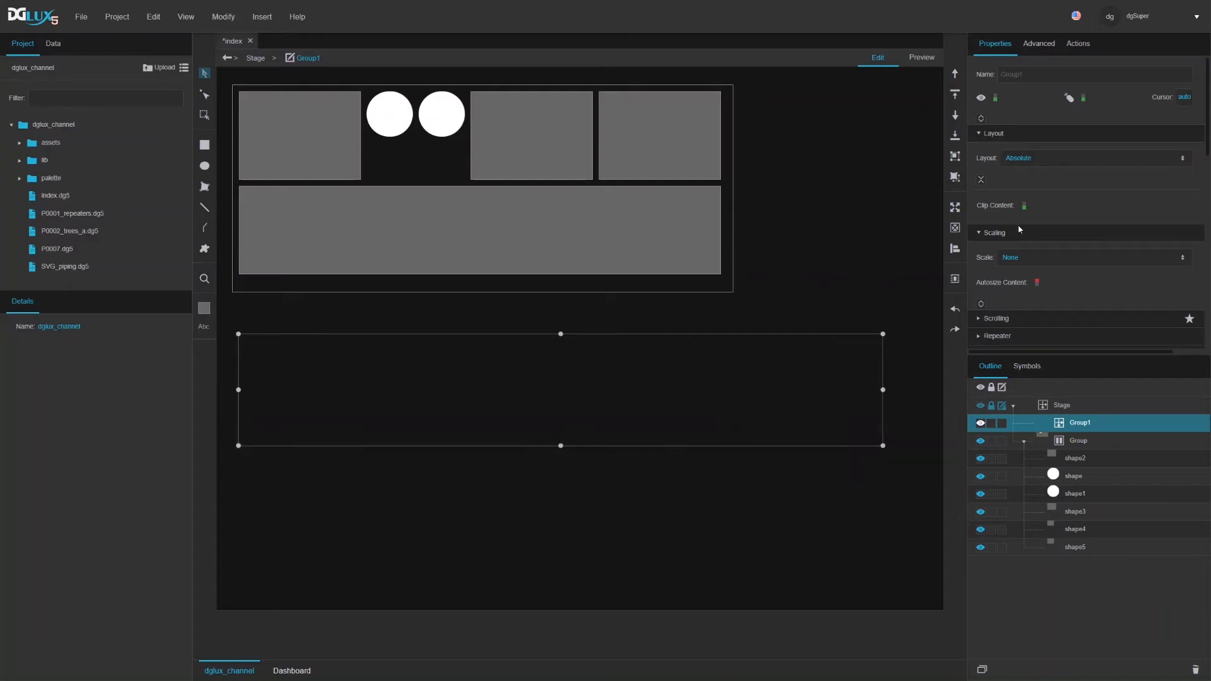
# Step: Set the new group's layout to Horizontal and give it a solid #999999 border with a stroke width of 1
pyautogui.click(1035, 158)
pyautogui.click(1034, 189)
pyautogui.scroll(-3, 1066, 259)
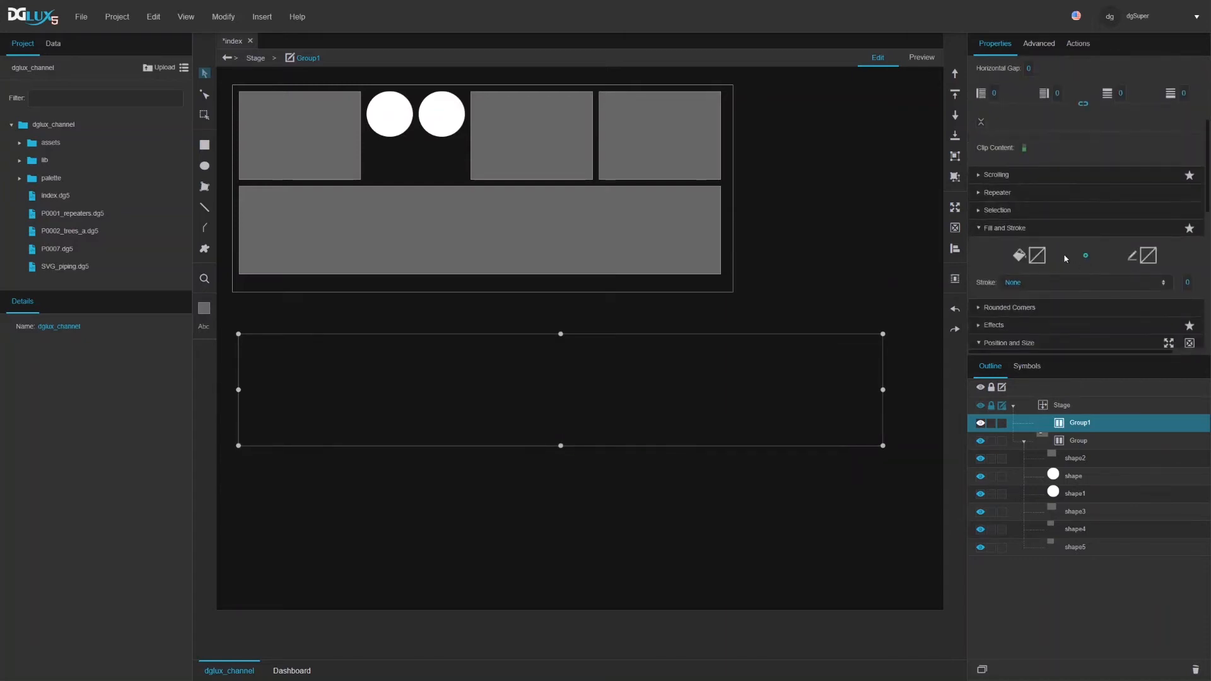
pyautogui.click(1146, 258)
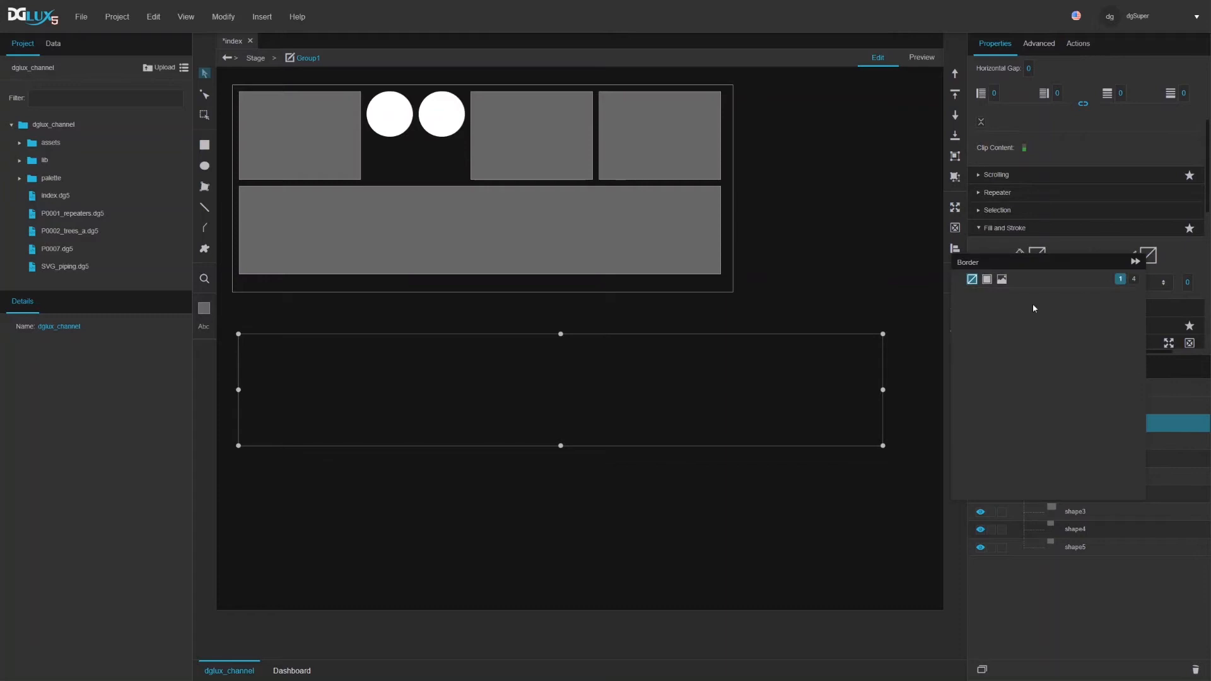
pyautogui.click(988, 280)
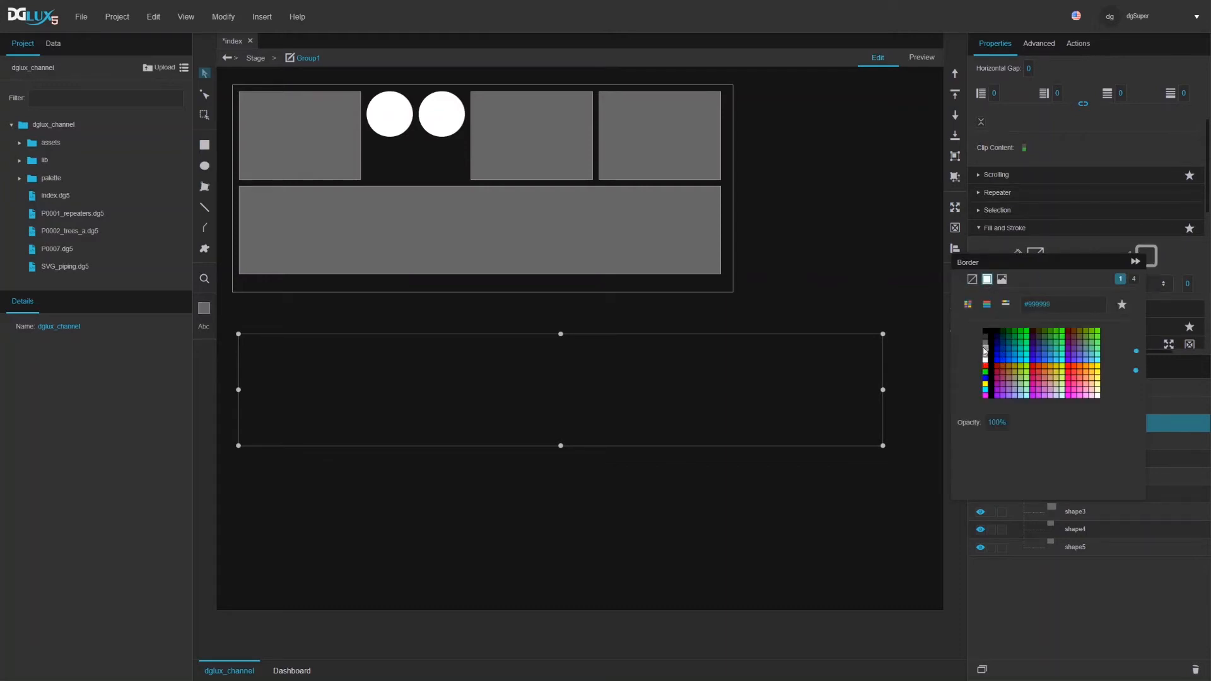
pyautogui.click(1183, 284)
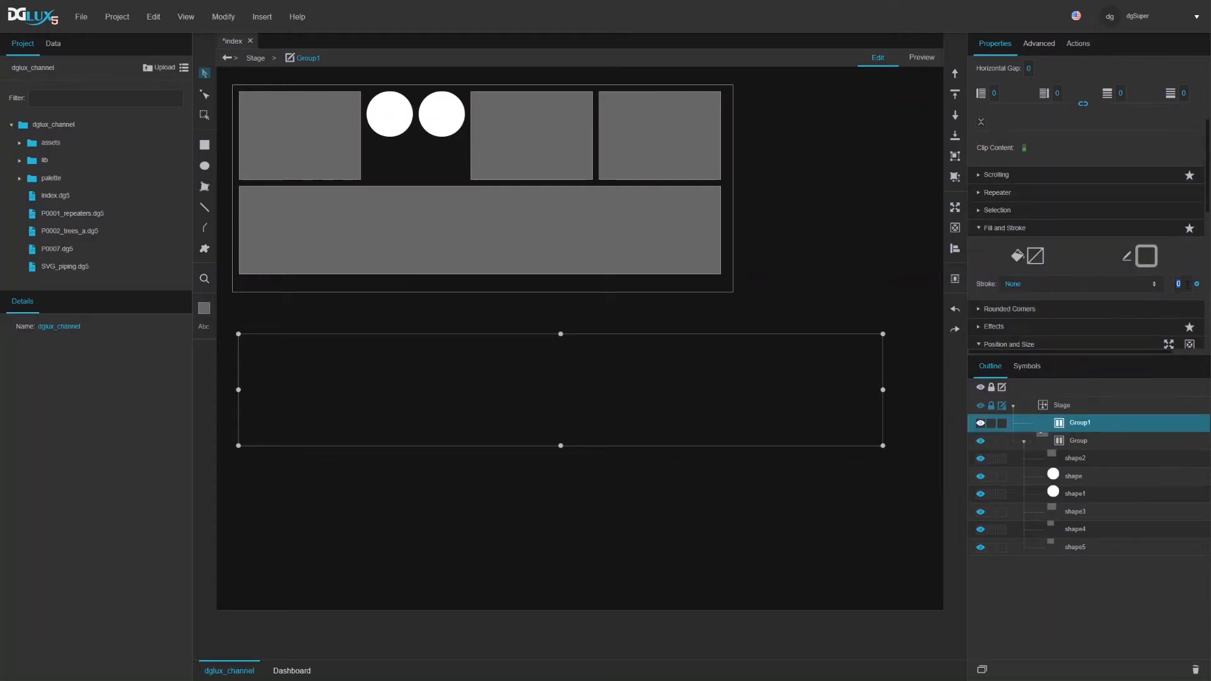
pyautogui.write('1')
pyautogui.click(1155, 285)
pyautogui.click(1016, 361)
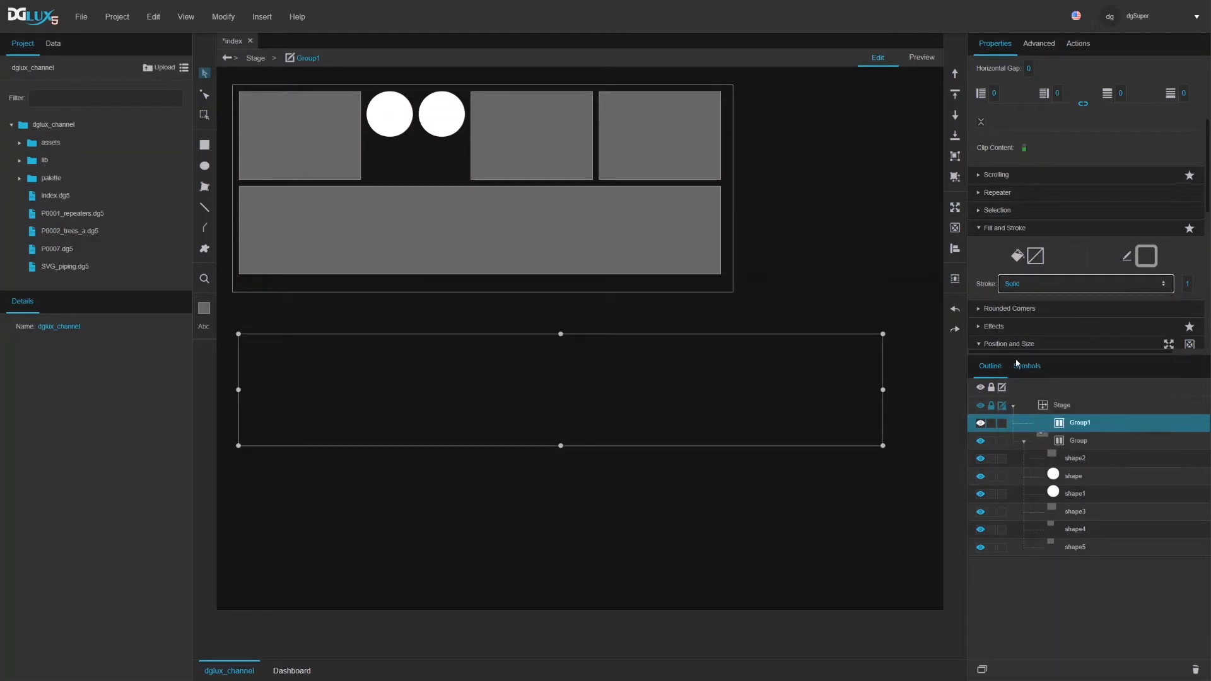
# Step: Copy the first group's first gray rectangle into the new horizontal group
pyautogui.click(1070, 460)
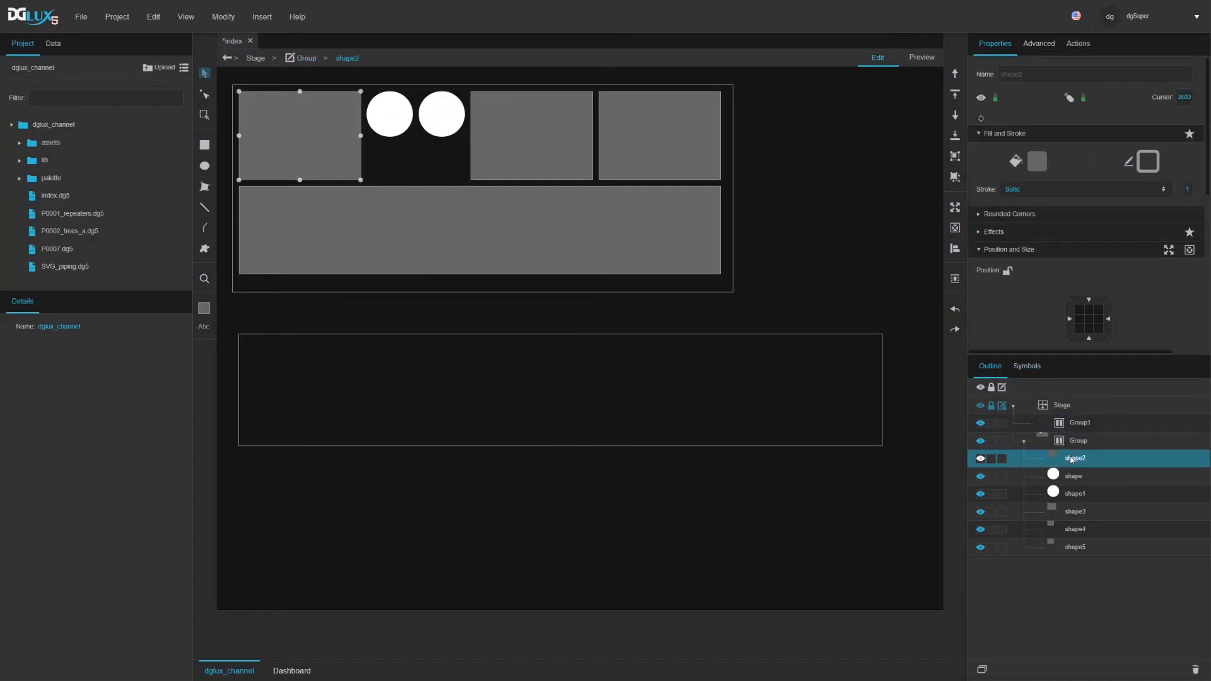
pyautogui.click(1085, 427)
pyautogui.hotkey('ctrl', 'v')
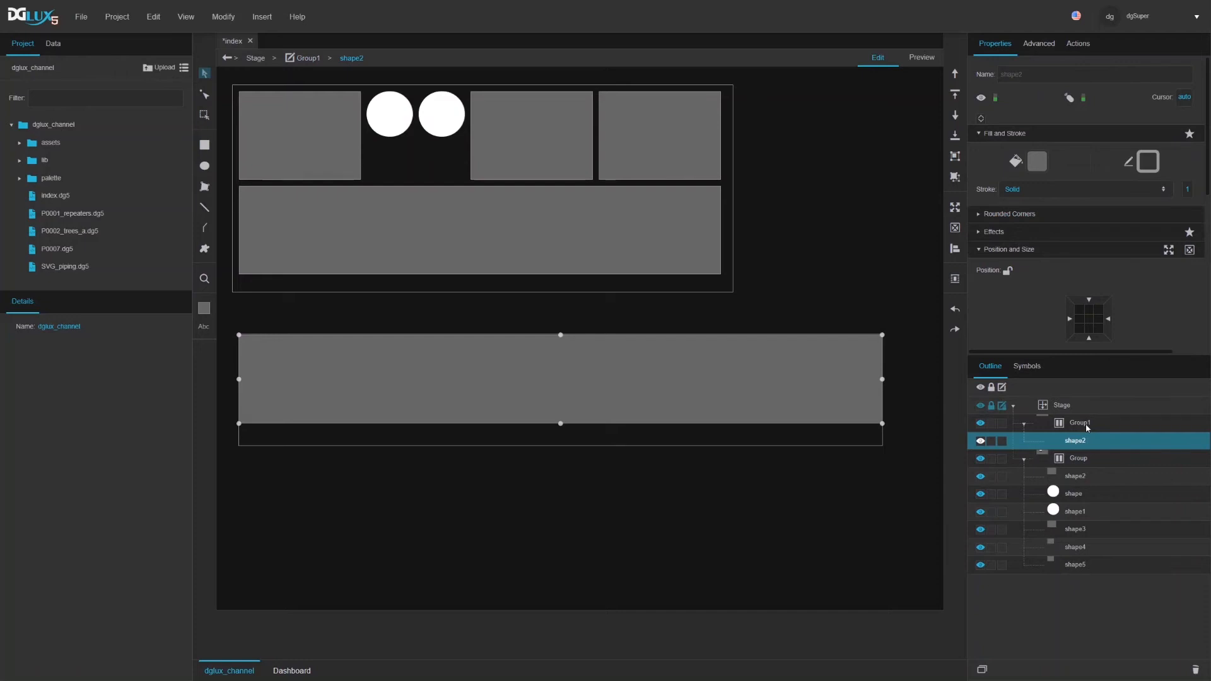
# Step: Set both the flex grow and flex shrink of the gray rectangle in the new horizontal group to 0
pyautogui.click(1088, 426)
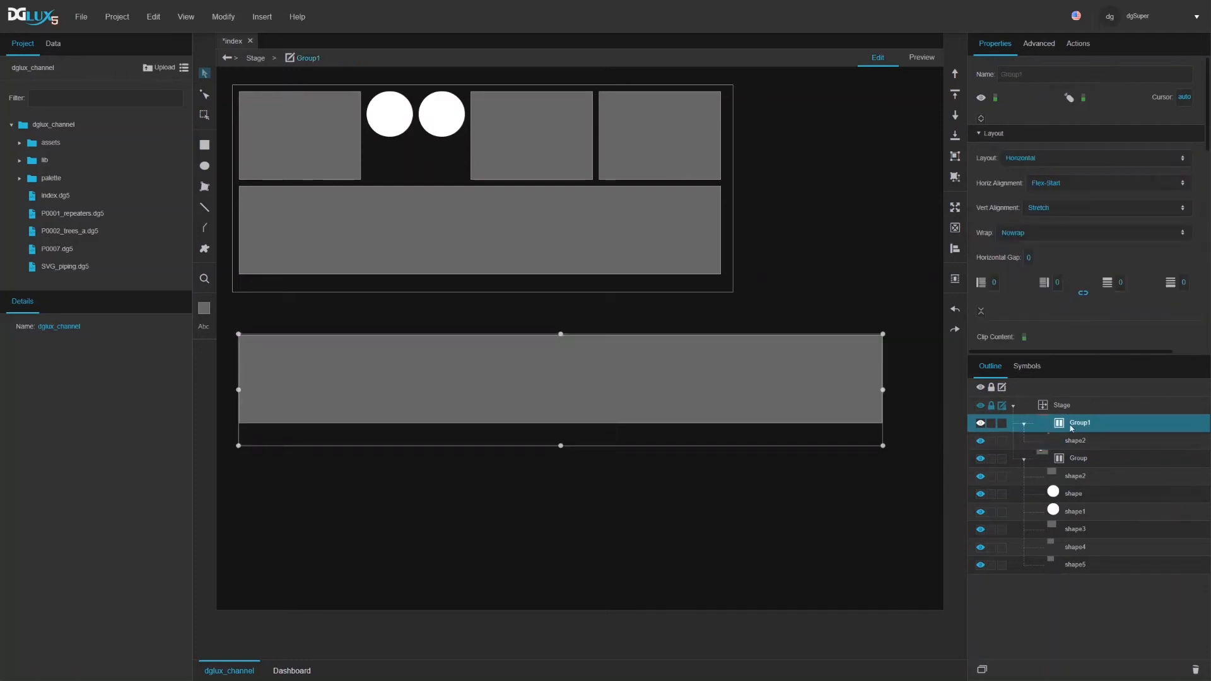
pyautogui.click(1075, 442)
pyautogui.scroll(-5, 1077, 330)
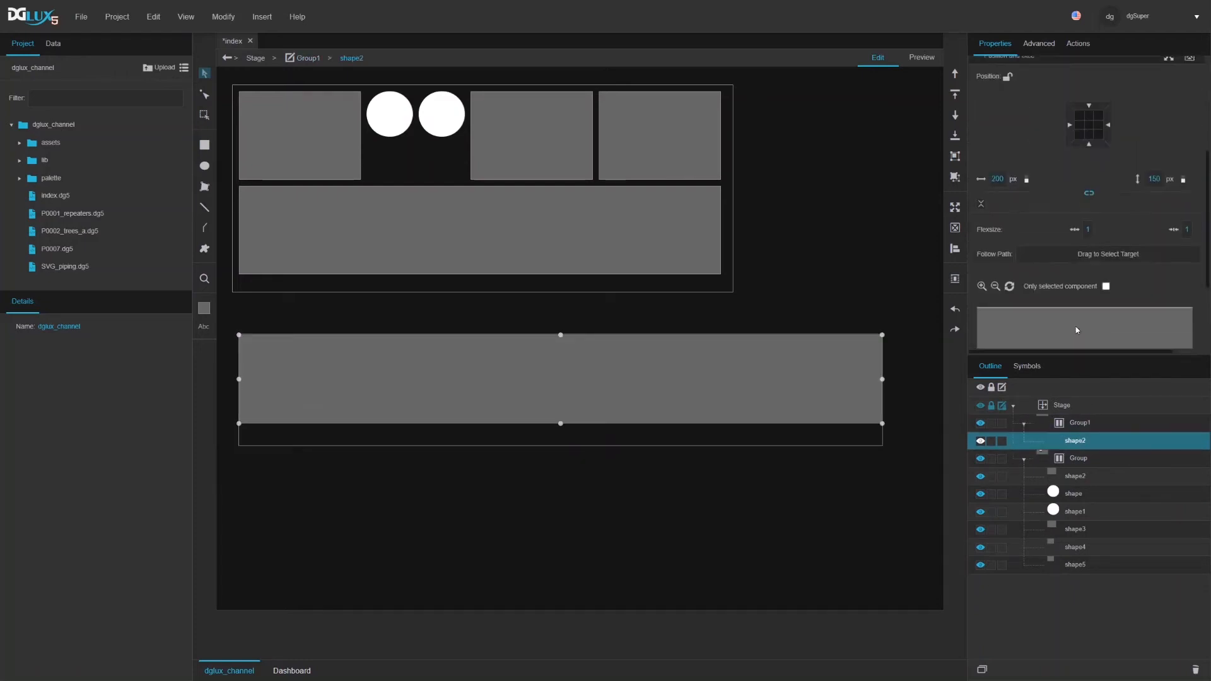
pyautogui.scroll(1, 1076, 326)
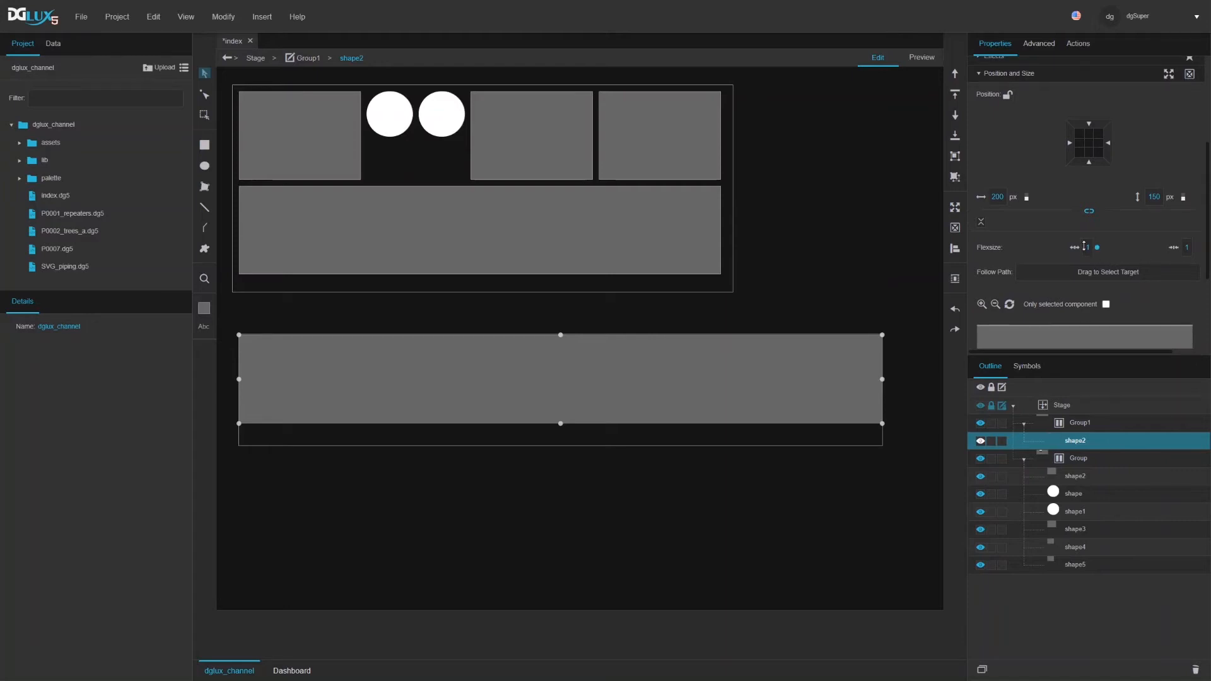
pyautogui.click(1086, 247)
pyautogui.write('0')
pyautogui.press('Return')
pyautogui.click(1185, 247)
pyautogui.write('0')
pyautogui.press('Return')
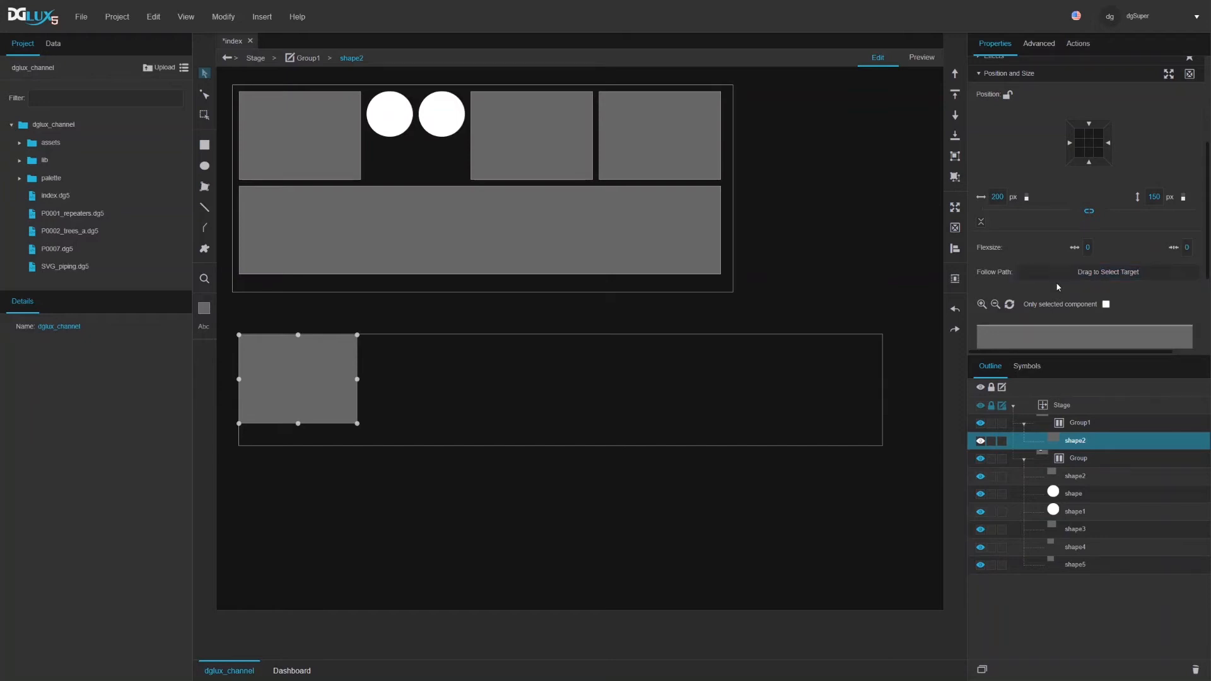
# Step: Change the new horizontal group's vertical alignment to Center
pyautogui.click(1097, 424)
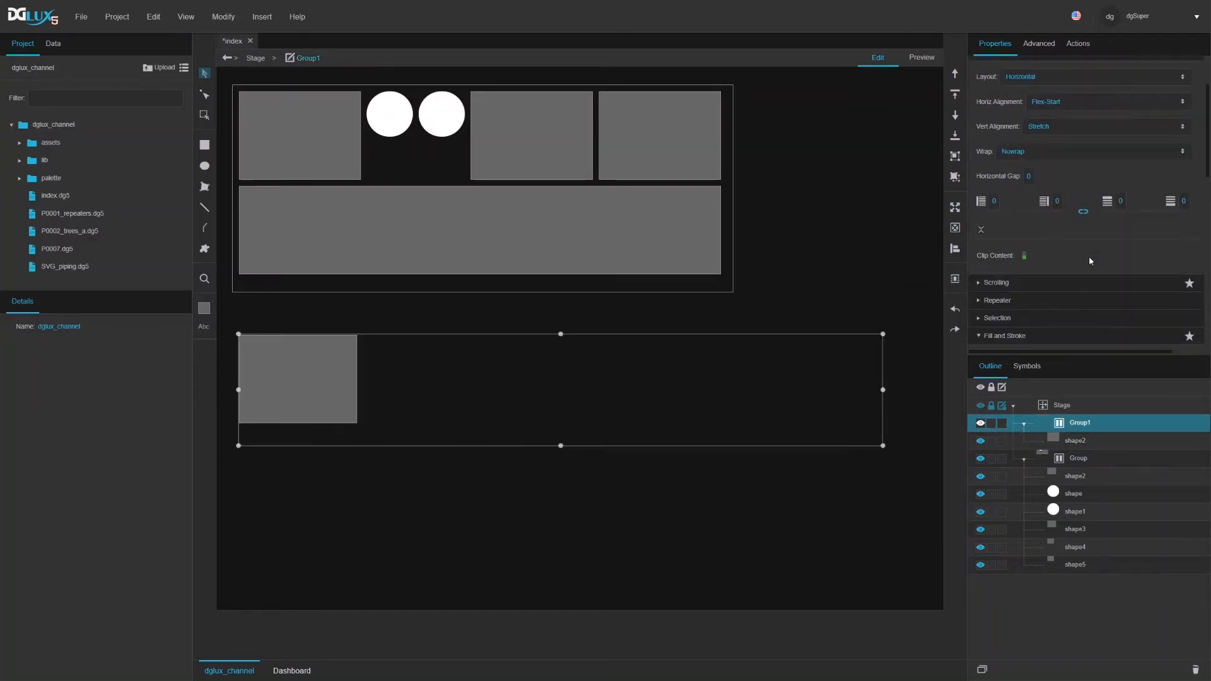
pyautogui.click(1049, 208)
pyautogui.click(1035, 256)
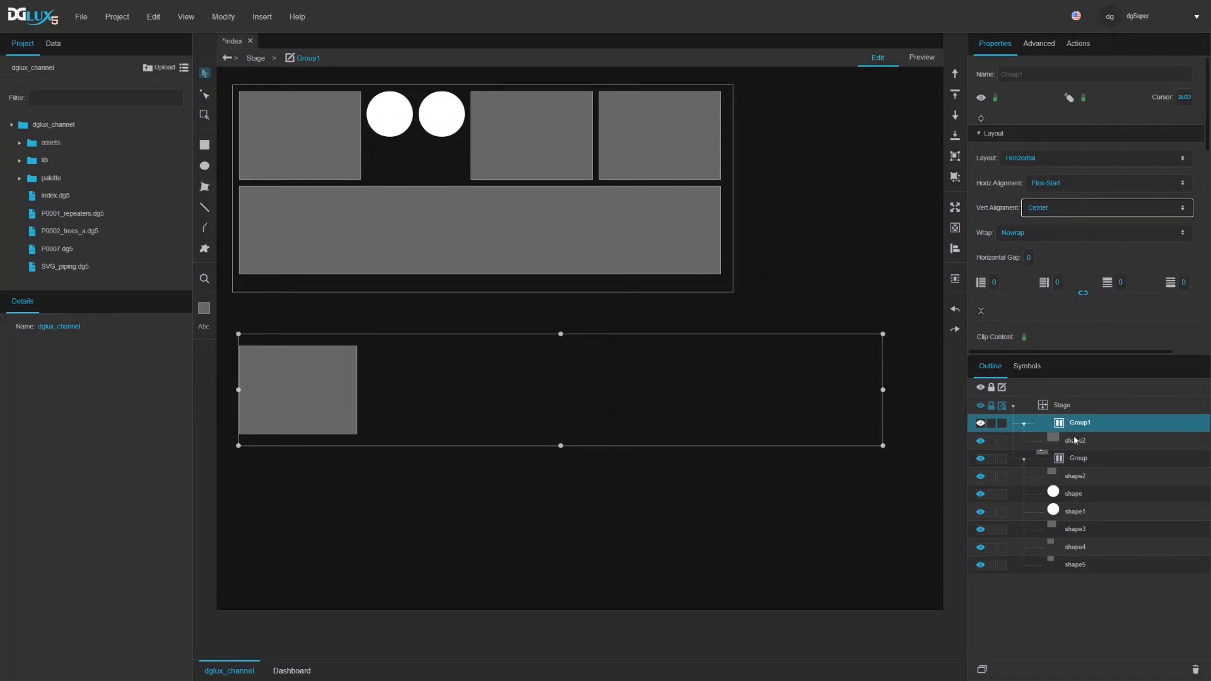
pyautogui.click(1137, 444)
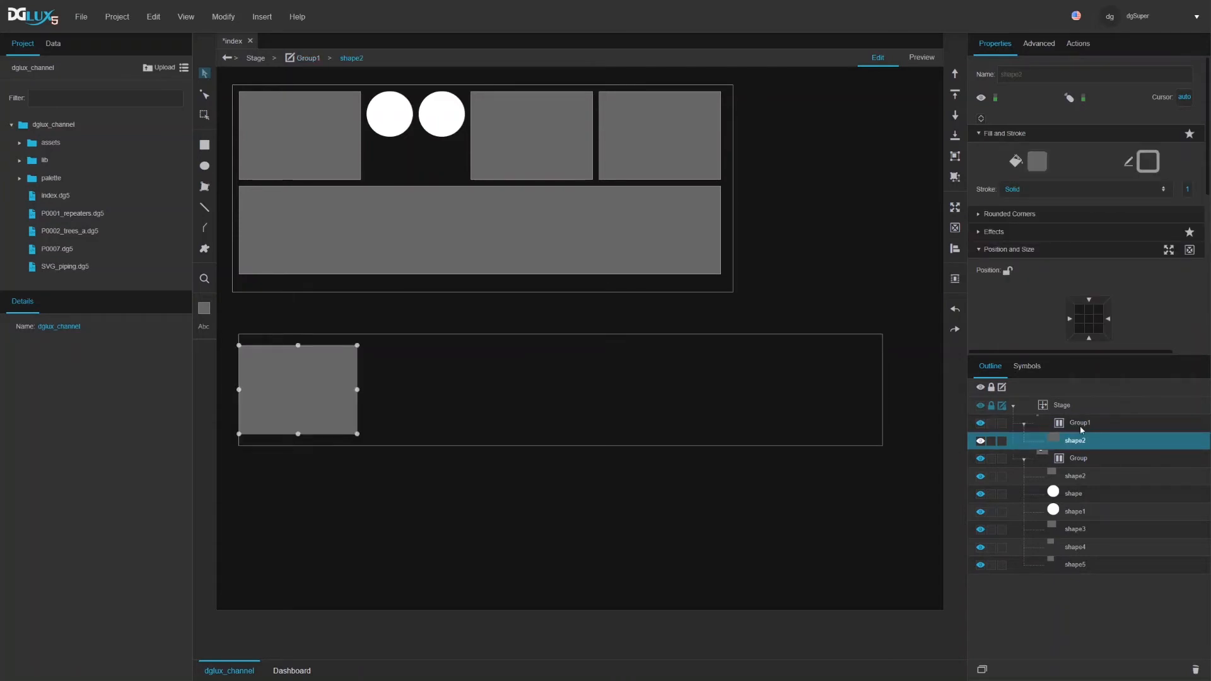
pyautogui.scroll(-3, 1070, 214)
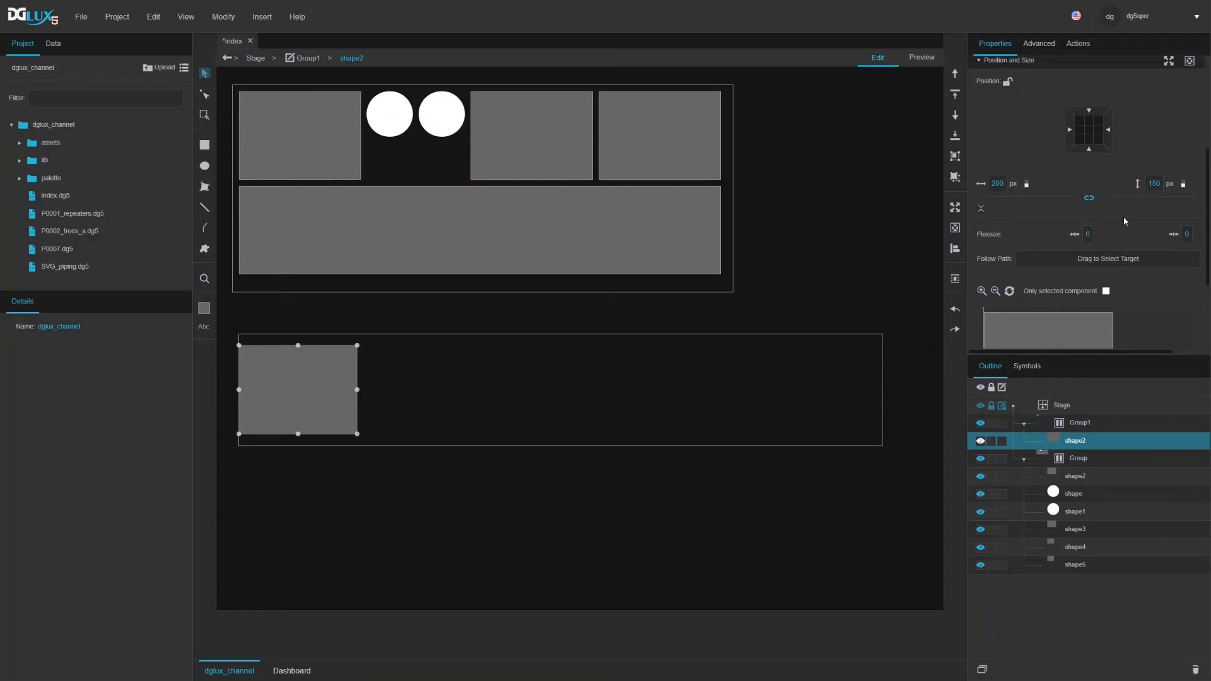
pyautogui.click(1095, 423)
pyautogui.scroll(5, 1041, 194)
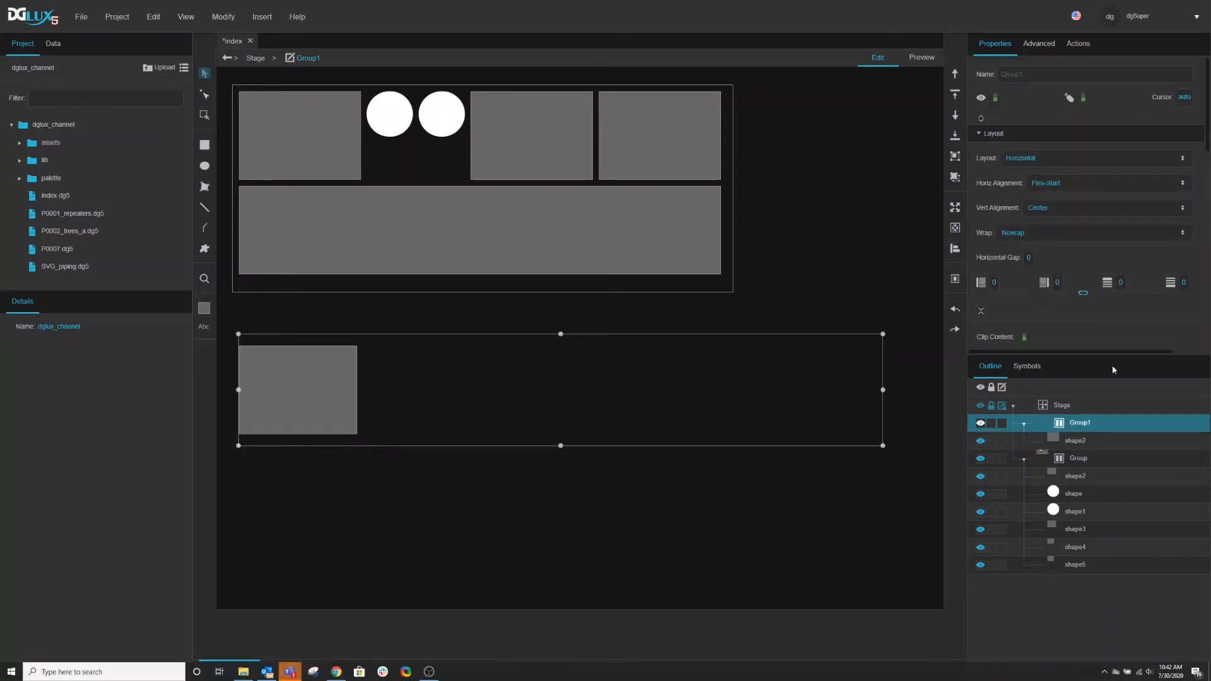
pyautogui.click(1057, 157)
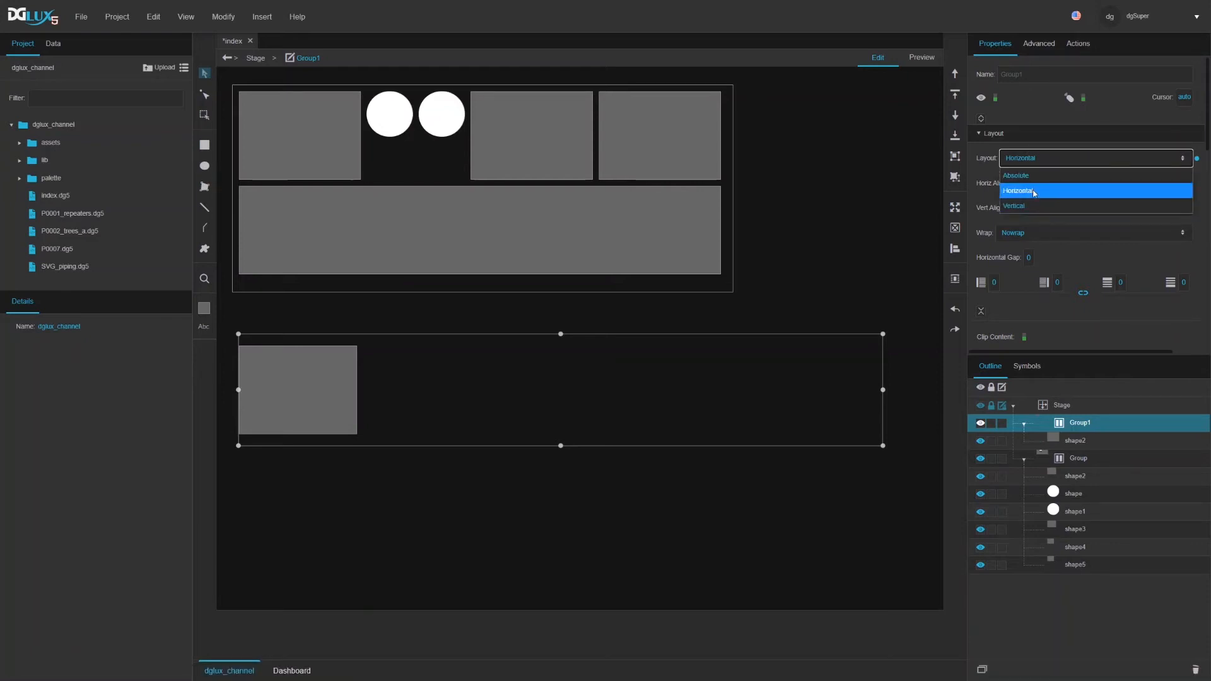
pyautogui.click(1036, 163)
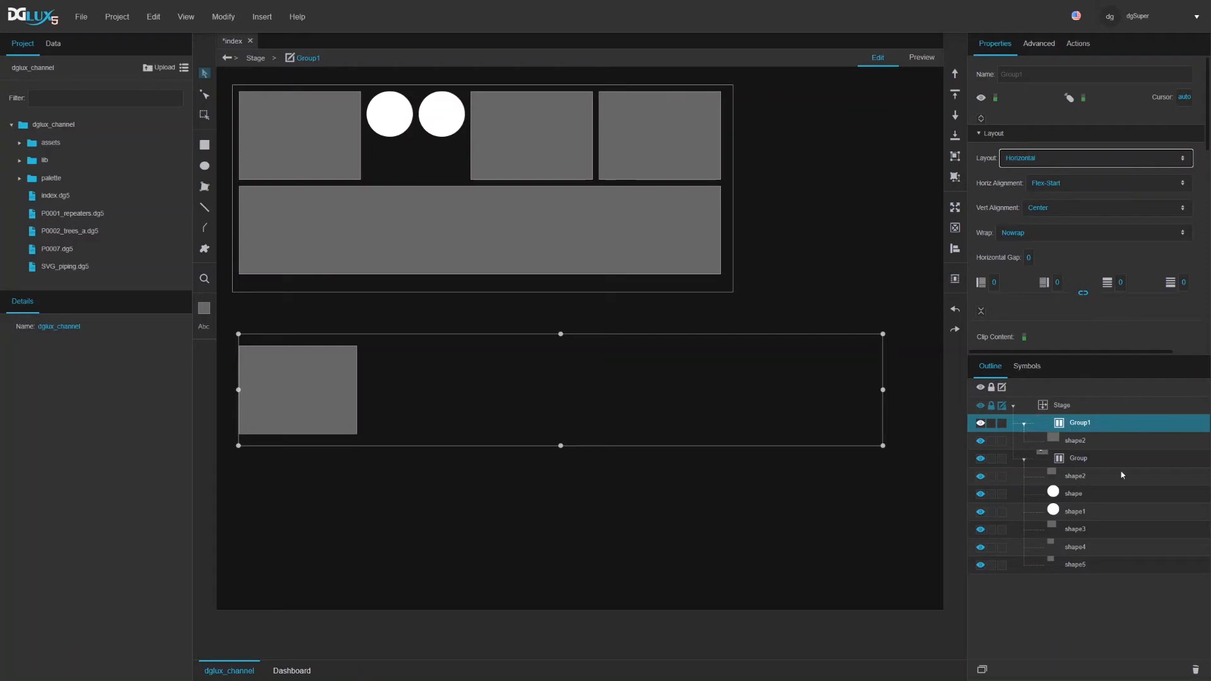
# Step: Set the flex grow of the gray rectangle in the new group to 1
pyautogui.click(1079, 442)
pyautogui.scroll(-5, 1092, 290)
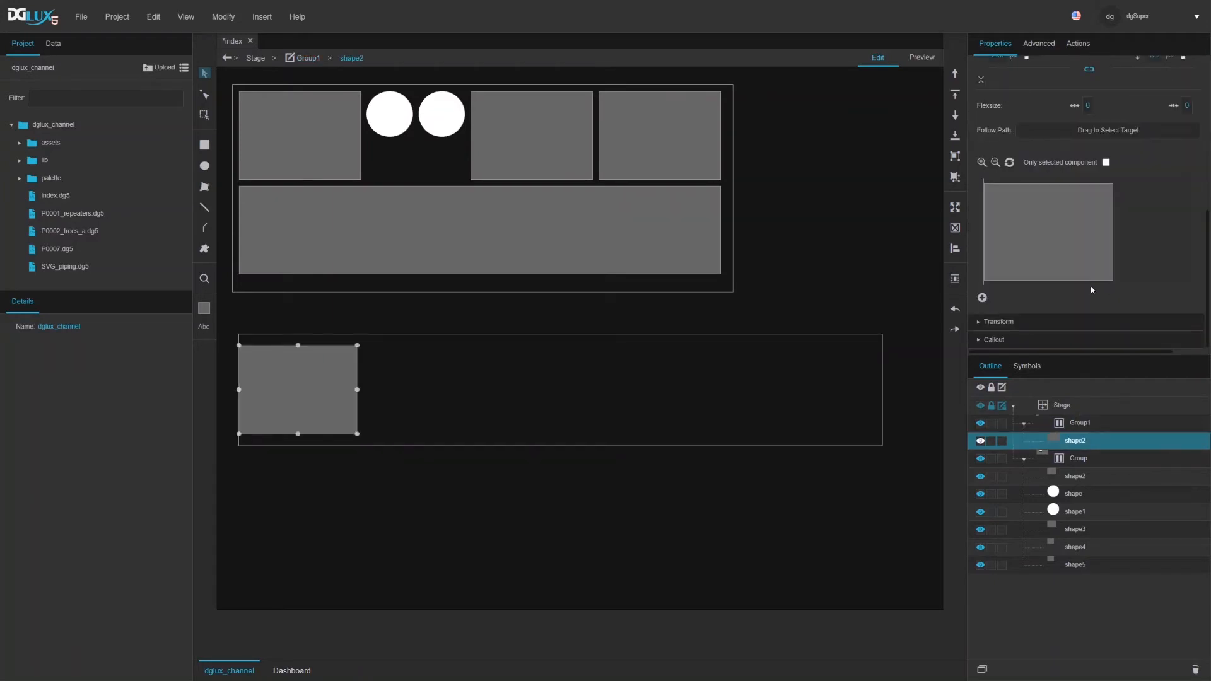
pyautogui.scroll(3, 1092, 289)
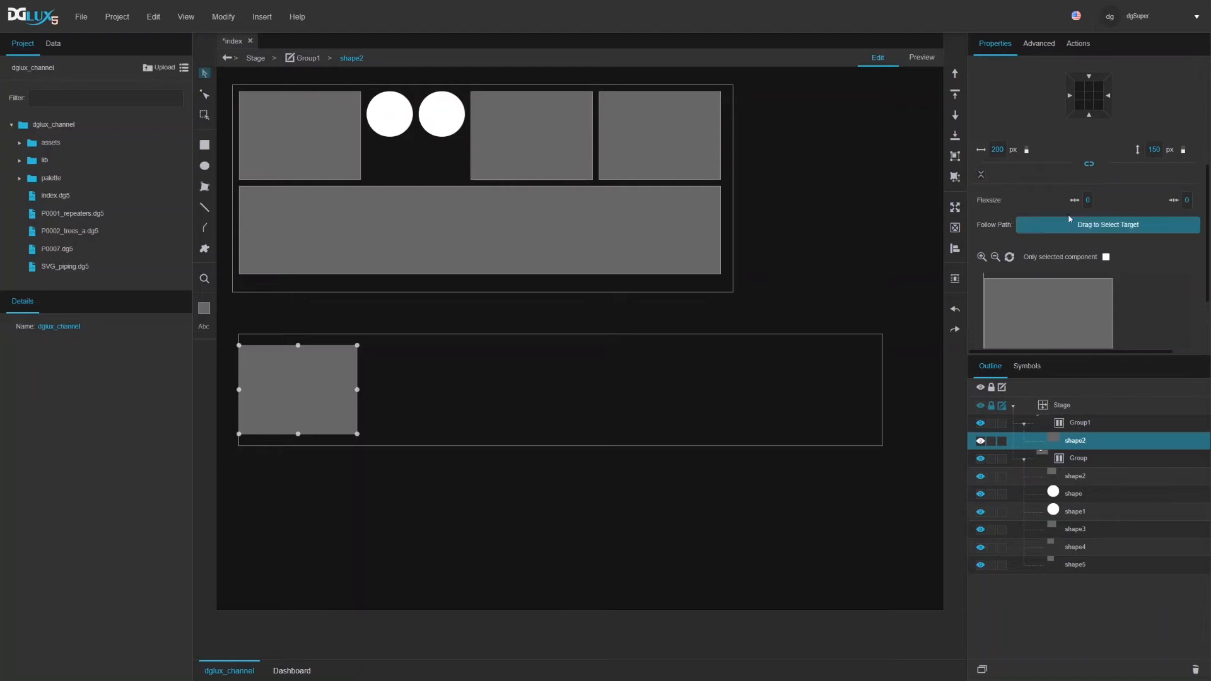
pyautogui.click(1089, 201)
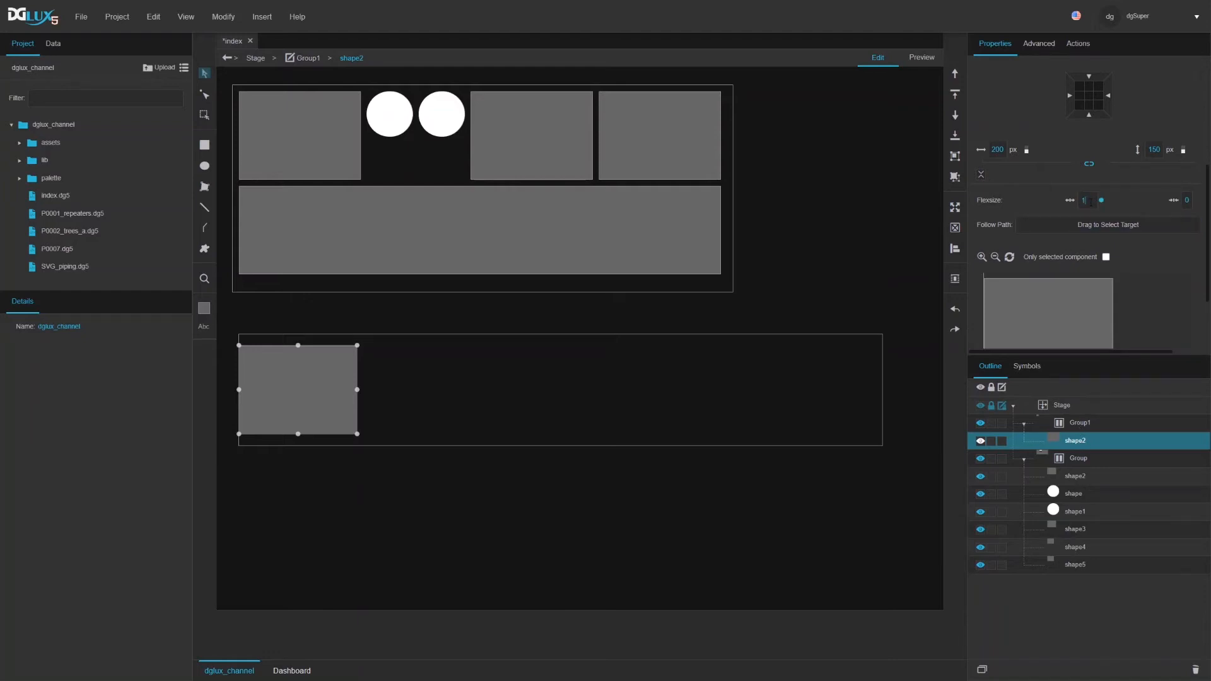
pyautogui.press('Return')
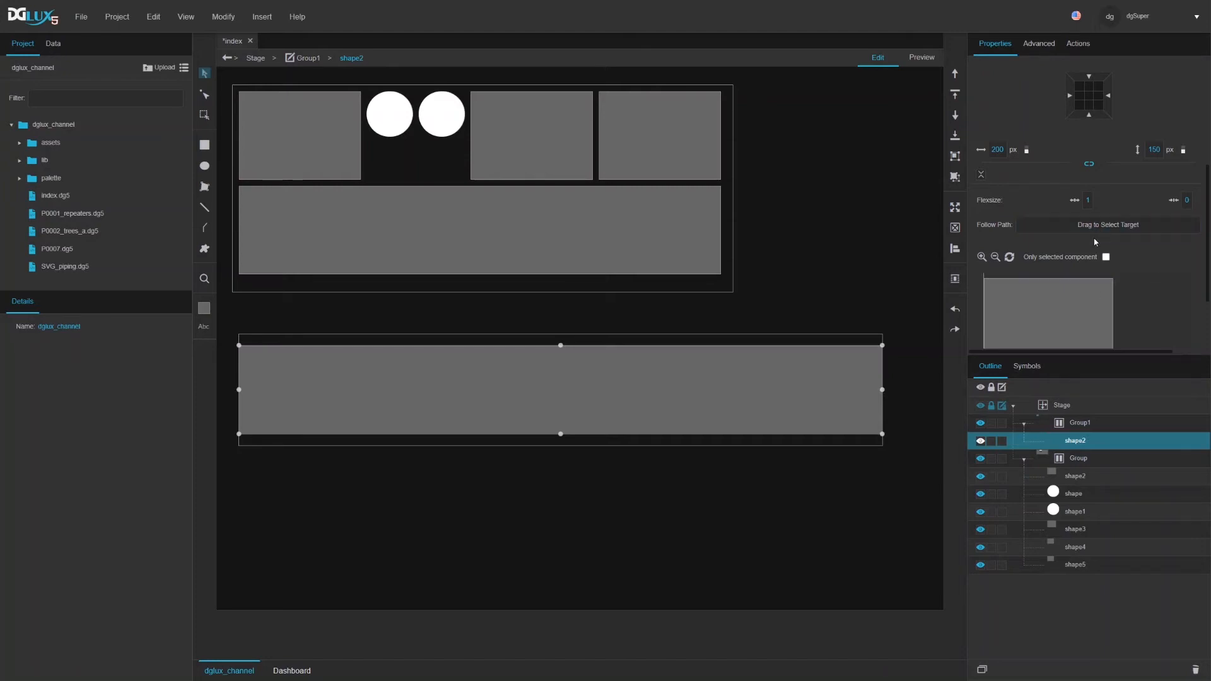
# Step: Try a flex grow of 2 on the new group's rectangle, undo it, and reset the value to 0
pyautogui.click(1081, 200)
pyautogui.write('2')
pyautogui.press('Return')
pyautogui.hotkey('ctrl', 'z')
pyautogui.click(1090, 200)
pyautogui.press('Return')
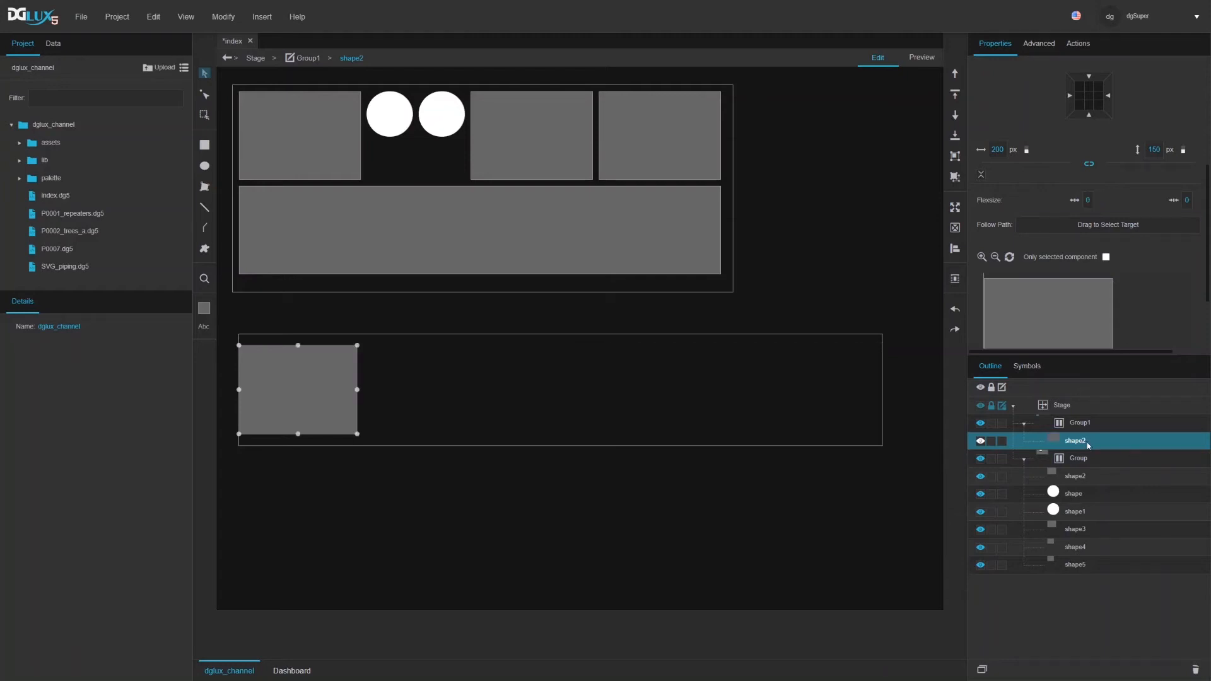
# Step: Duplicate the gray rectangle inside the new group and set the group's horizontal gap to 10
pyautogui.hotkey('ctrl', 'd')
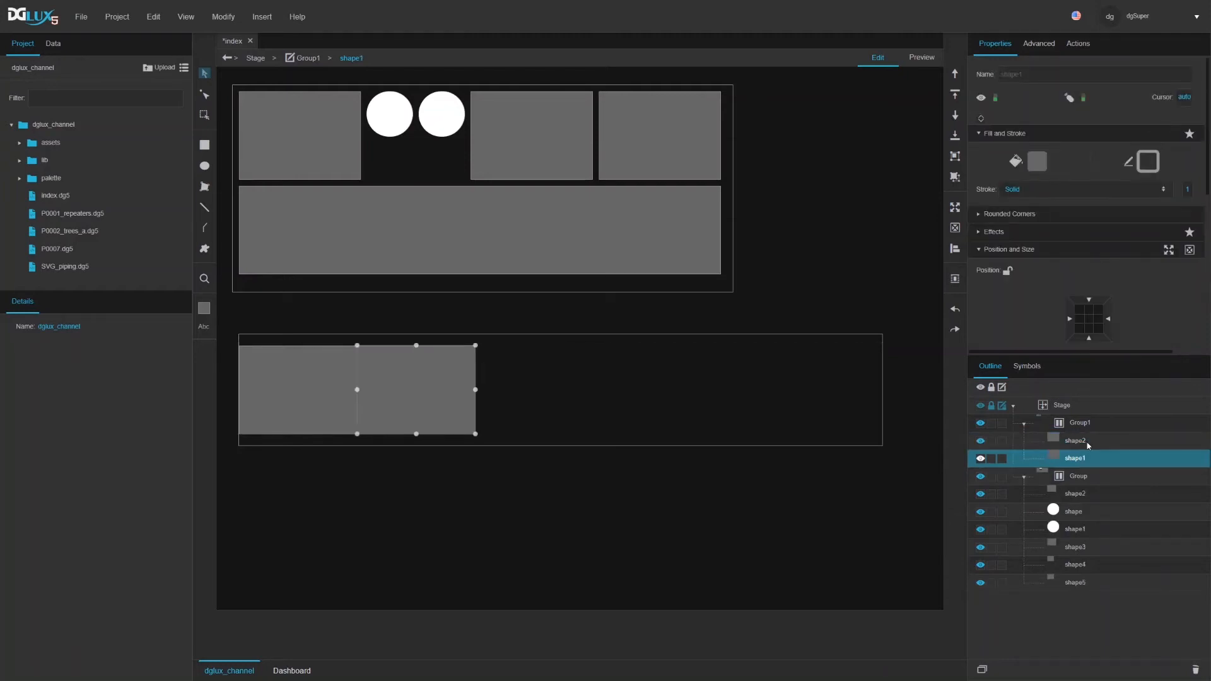
pyautogui.click(1081, 425)
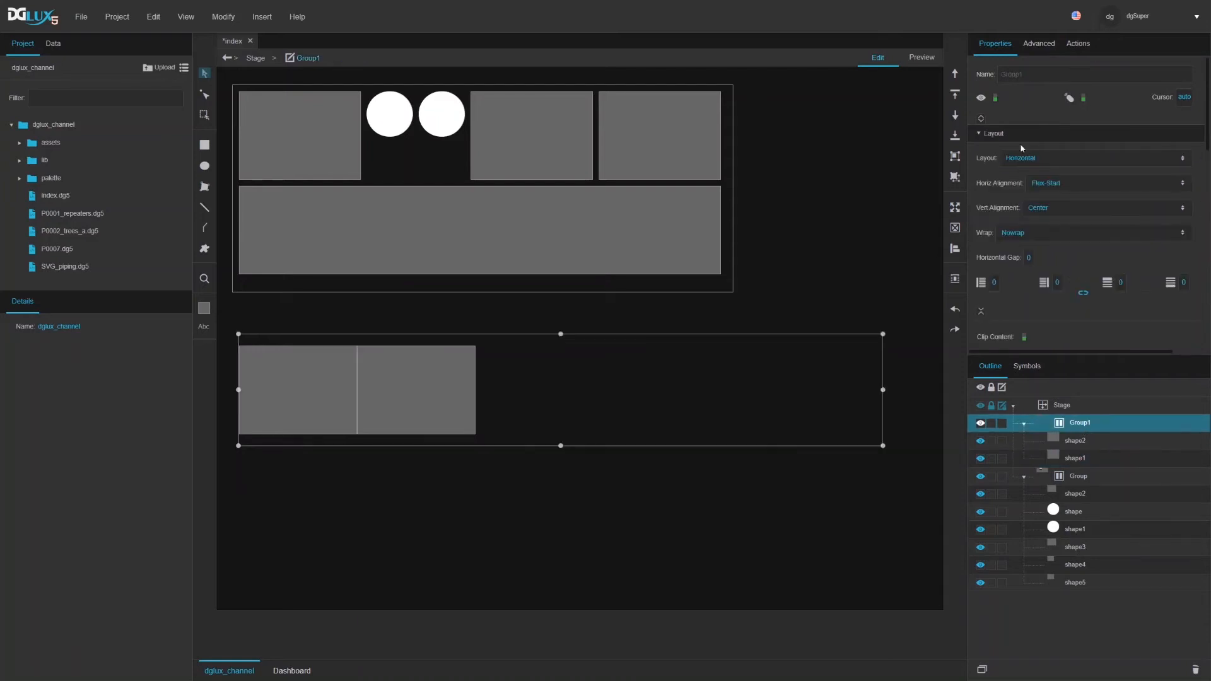
pyautogui.click(1035, 259)
pyautogui.write('10')
pyautogui.press('Return')
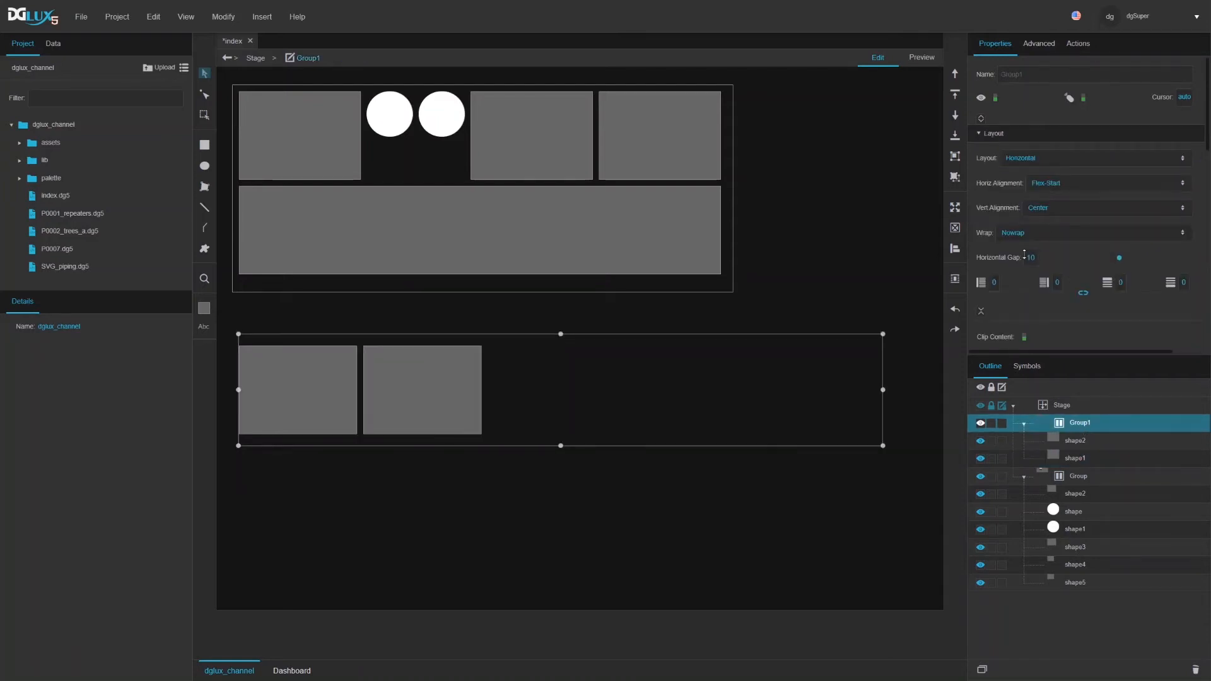
# Step: Set the new group's left and right padding to 10
pyautogui.click(998, 281)
pyautogui.write('10')
pyautogui.press('Return')
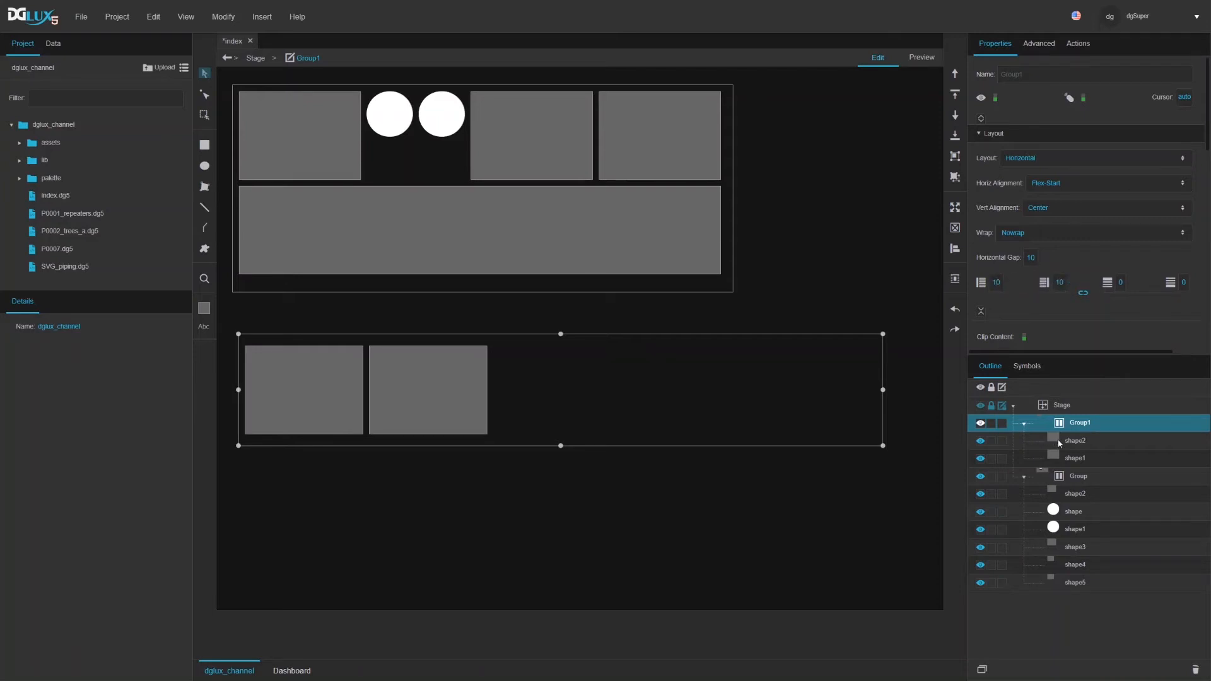
# Step: Set the flex grow of the new group's first rectangle to 1
pyautogui.click(1082, 444)
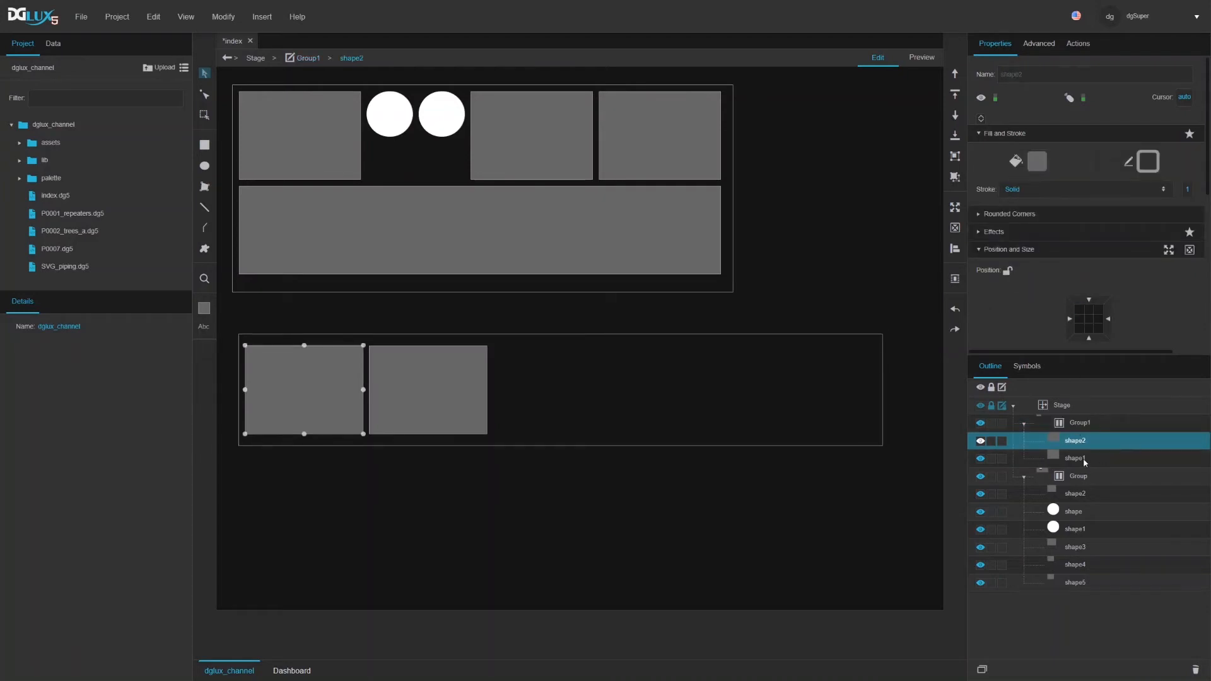
pyautogui.click(1083, 459)
pyautogui.scroll(-5, 1068, 285)
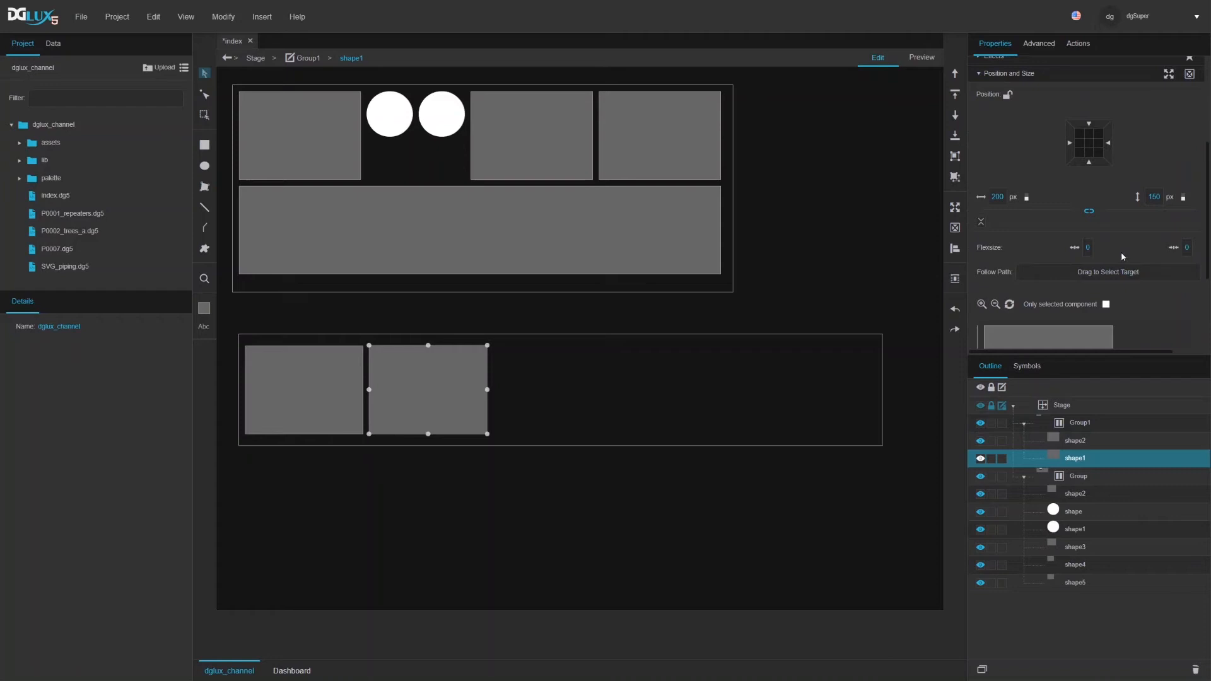
pyautogui.click(1070, 446)
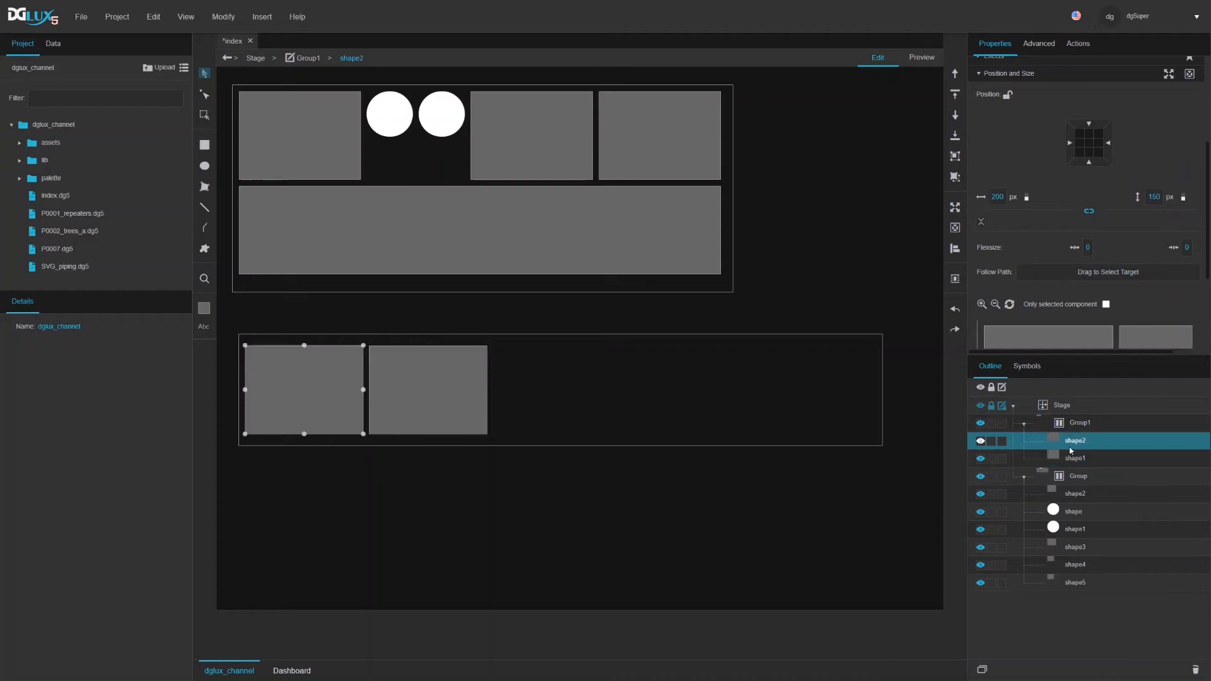
pyautogui.click(1086, 250)
pyautogui.write('1')
pyautogui.press('Return')
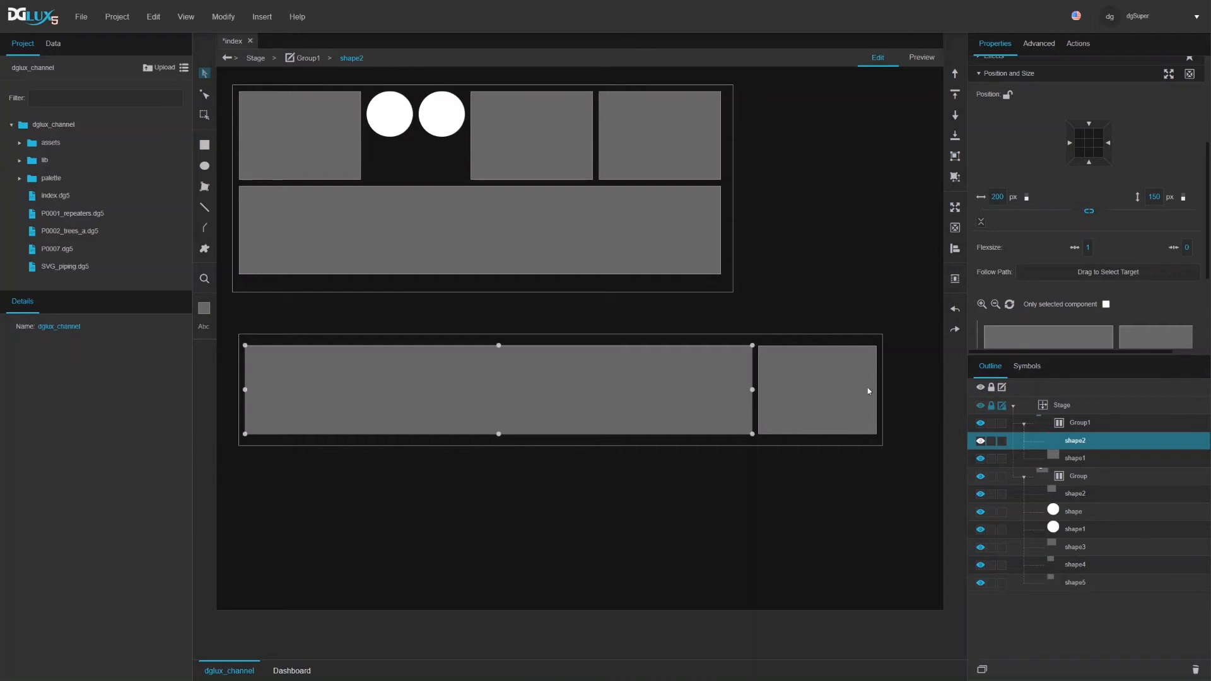
# Step: Set the flex grow of the new group's second rectangle to 1 as well
pyautogui.click(1079, 461)
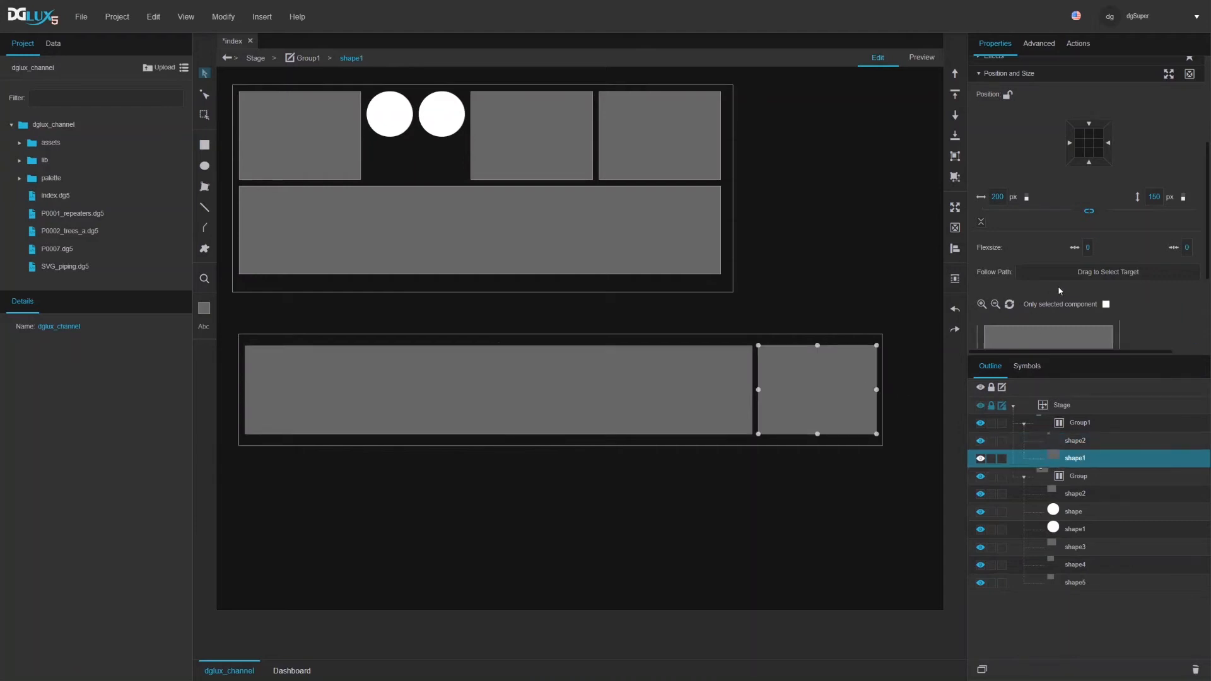
pyautogui.click(1087, 248)
pyautogui.write('1')
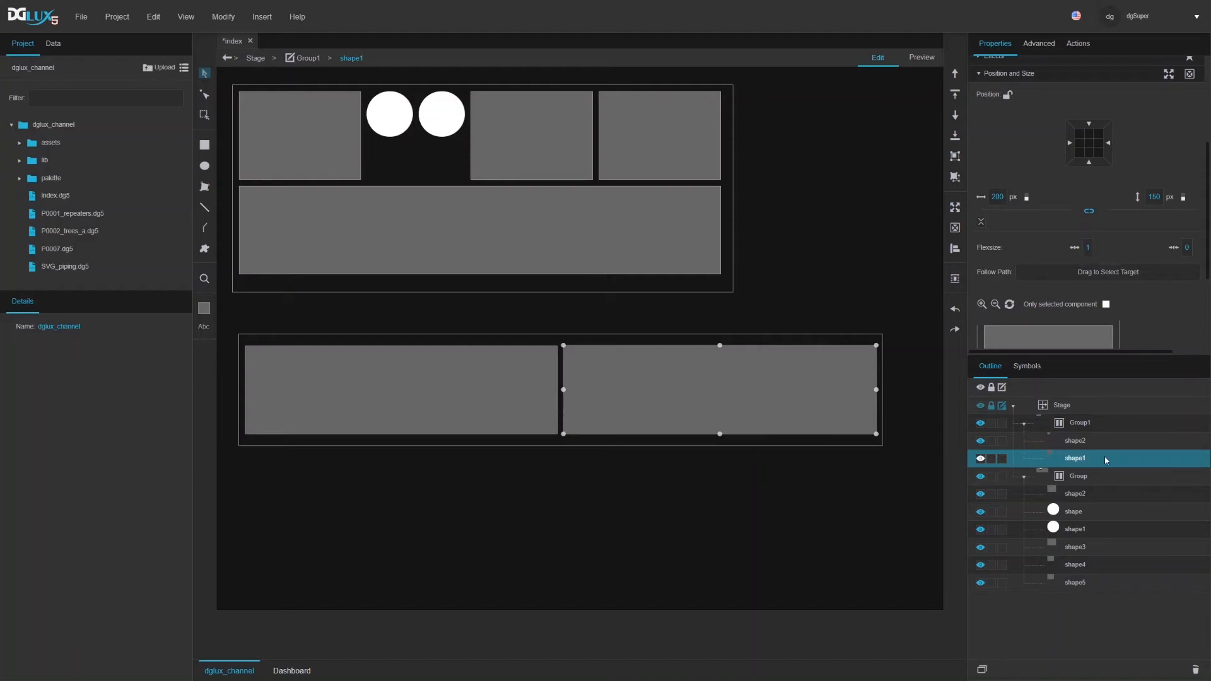
# Step: Narrow the new group to about 437 px wide, and widen it again to end just short of the upper group's right edge
pyautogui.click(1080, 441)
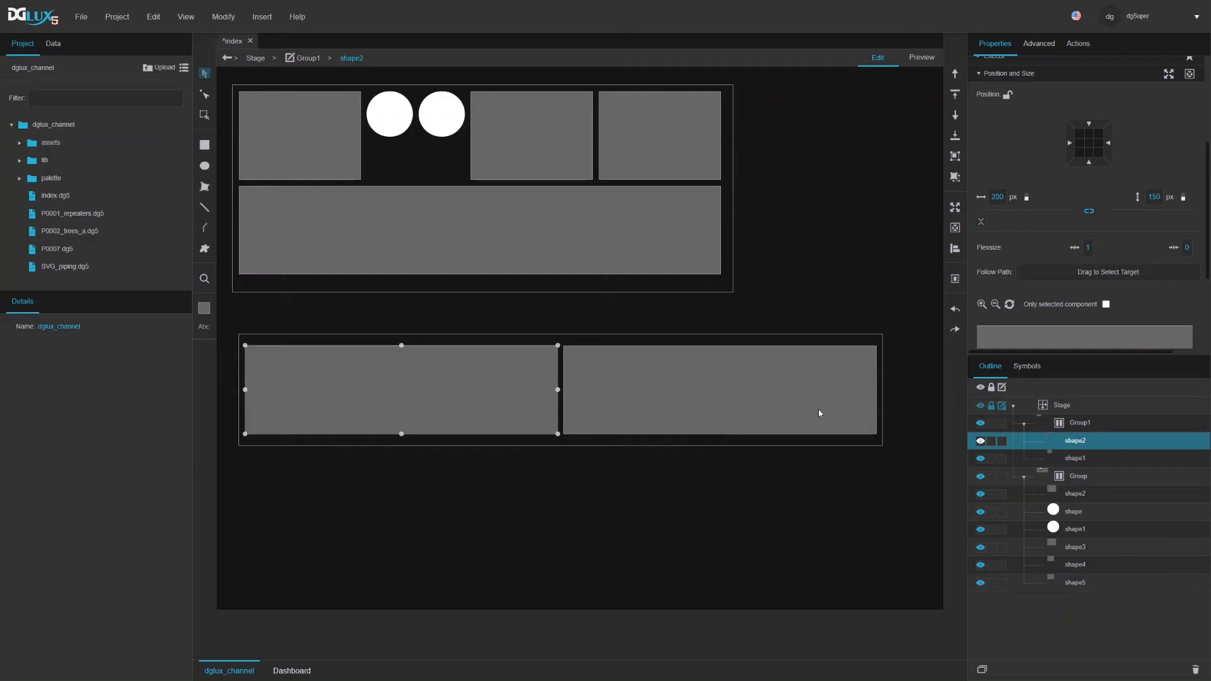
pyautogui.click(1075, 423)
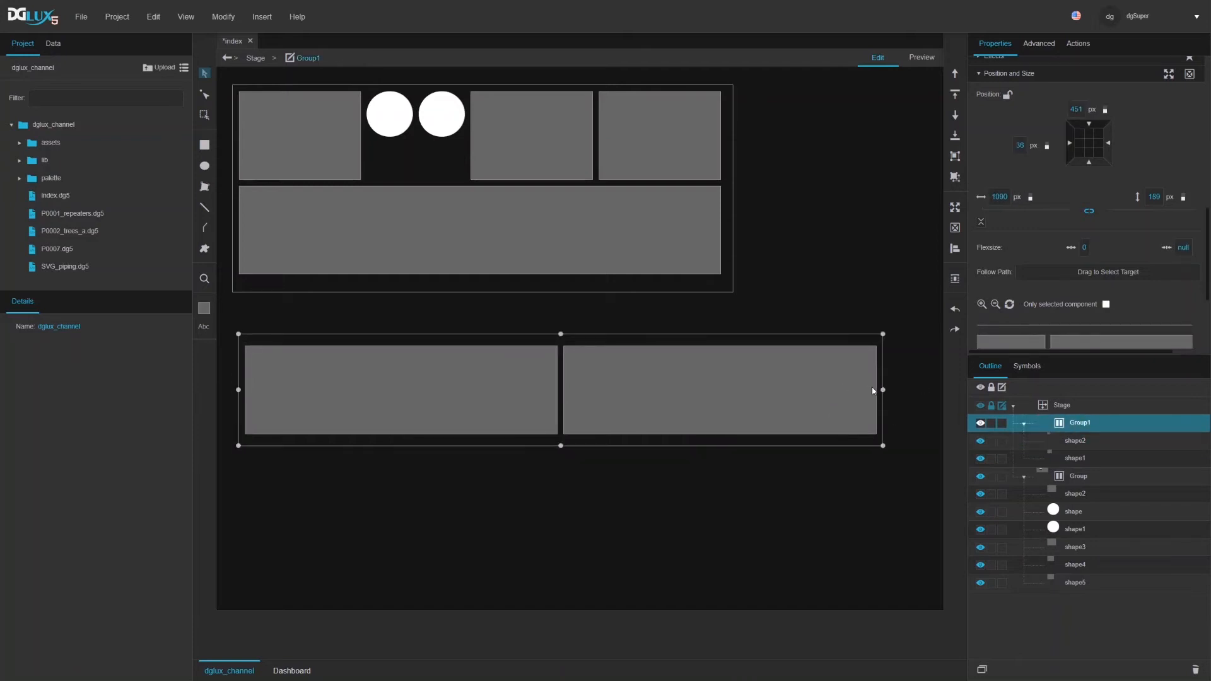
pyautogui.moveTo(882, 390); pyautogui.dragTo(497, 390)
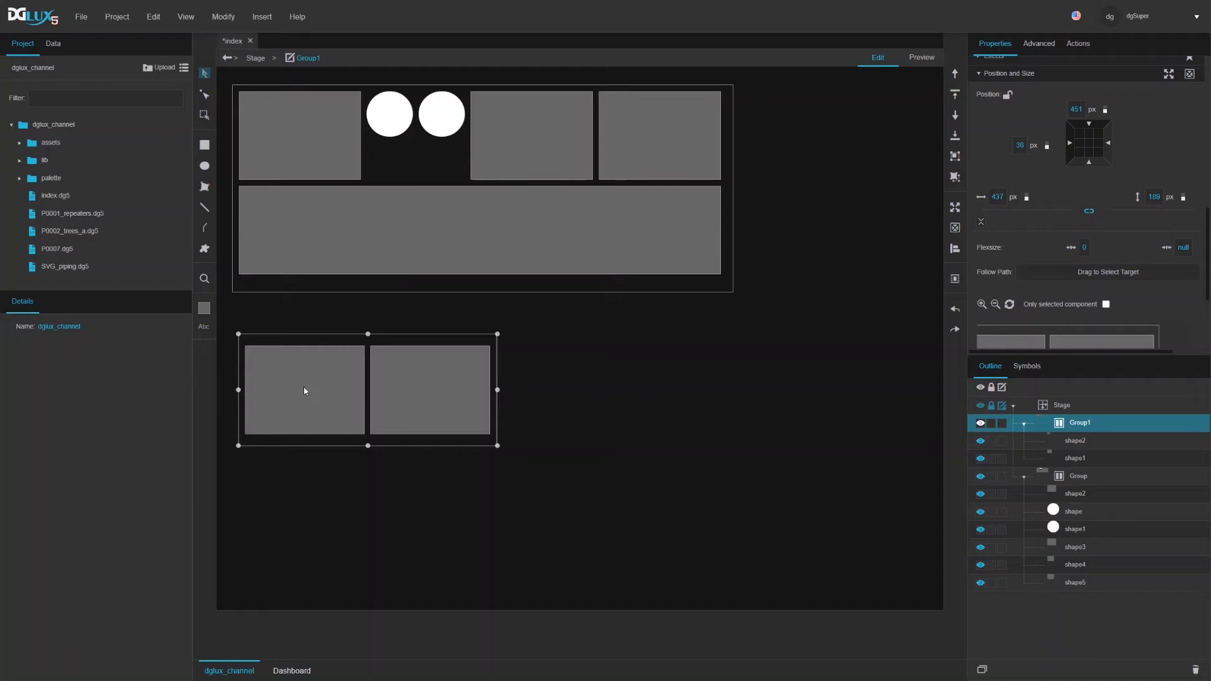
pyautogui.click(1080, 441)
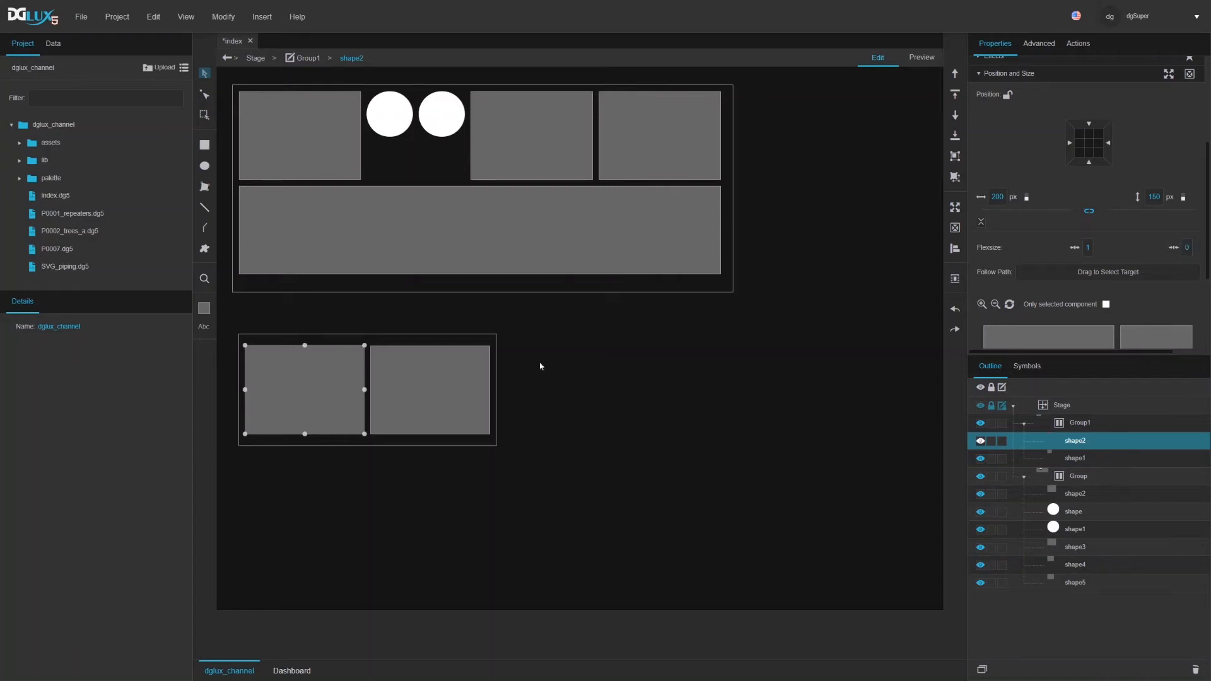
pyautogui.click(998, 198)
pyautogui.click(1080, 424)
pyautogui.moveTo(499, 389); pyautogui.dragTo(712, 391)
# Step: Set the first rectangle's flex grow to 2 and widen the new group beyond the upper group's right edge
pyautogui.click(1078, 440)
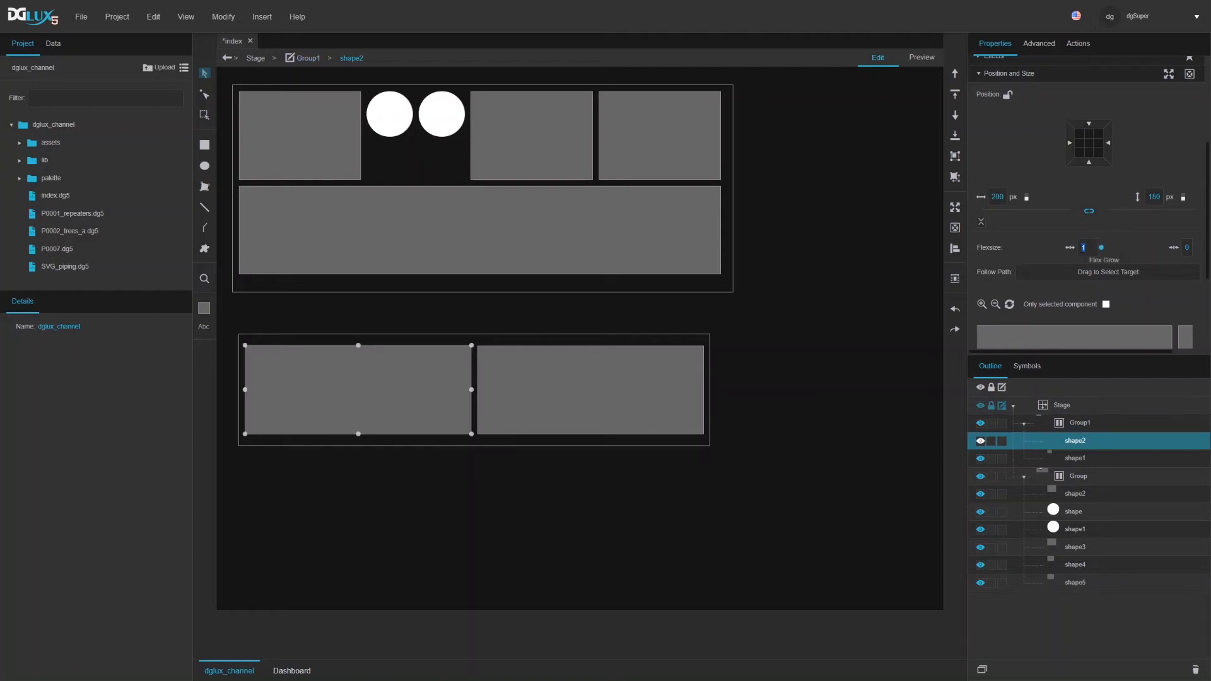
pyautogui.write('2')
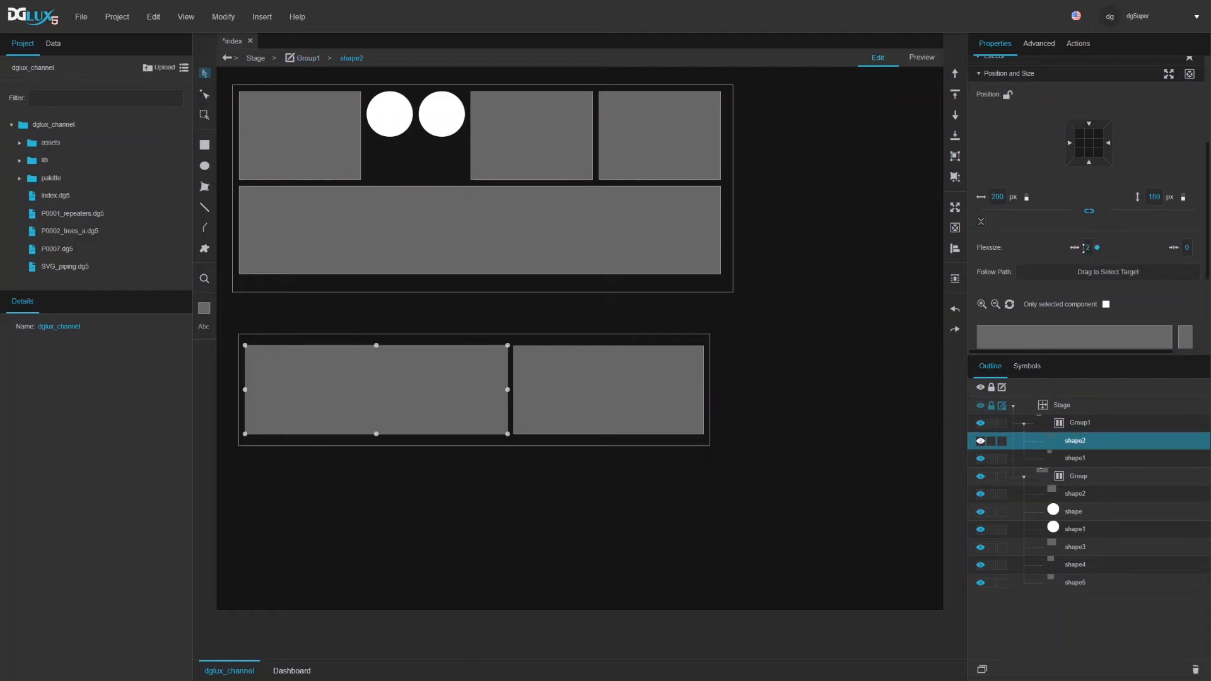
pyautogui.click(1076, 424)
pyautogui.moveTo(710, 390); pyautogui.dragTo(875, 420)
# Step: Set the flex grow of the new group's second rectangle to 0.5
pyautogui.click(1066, 441)
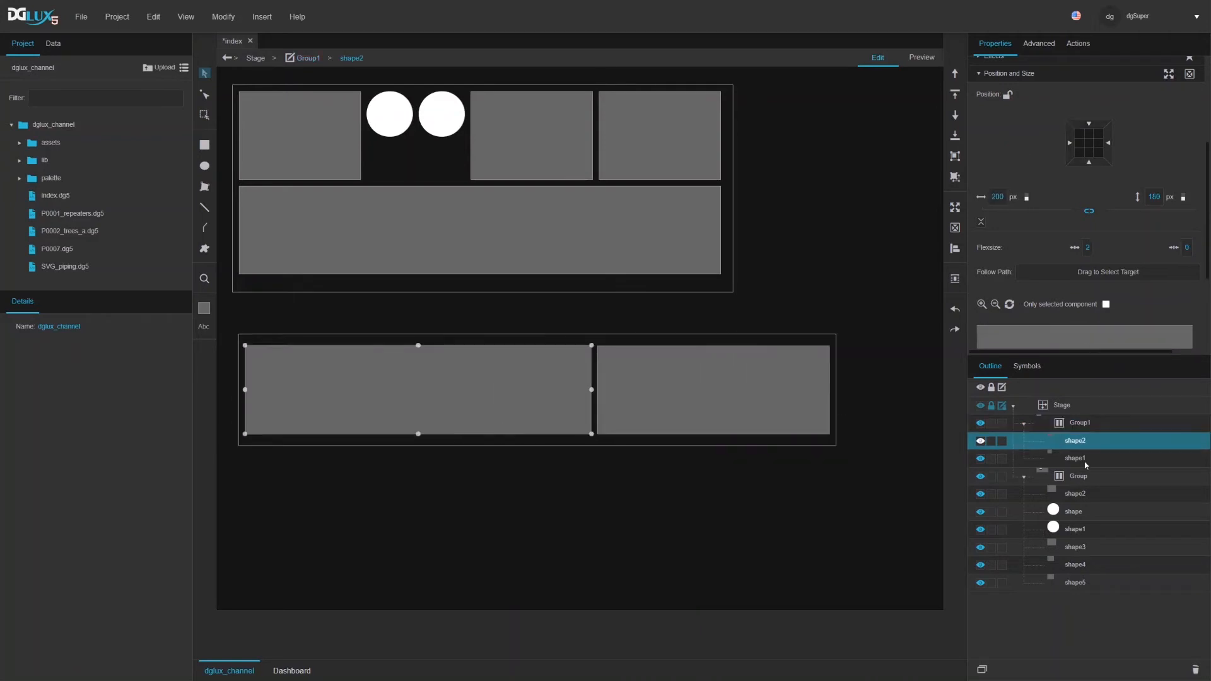
pyautogui.click(1066, 458)
pyautogui.click(1089, 248)
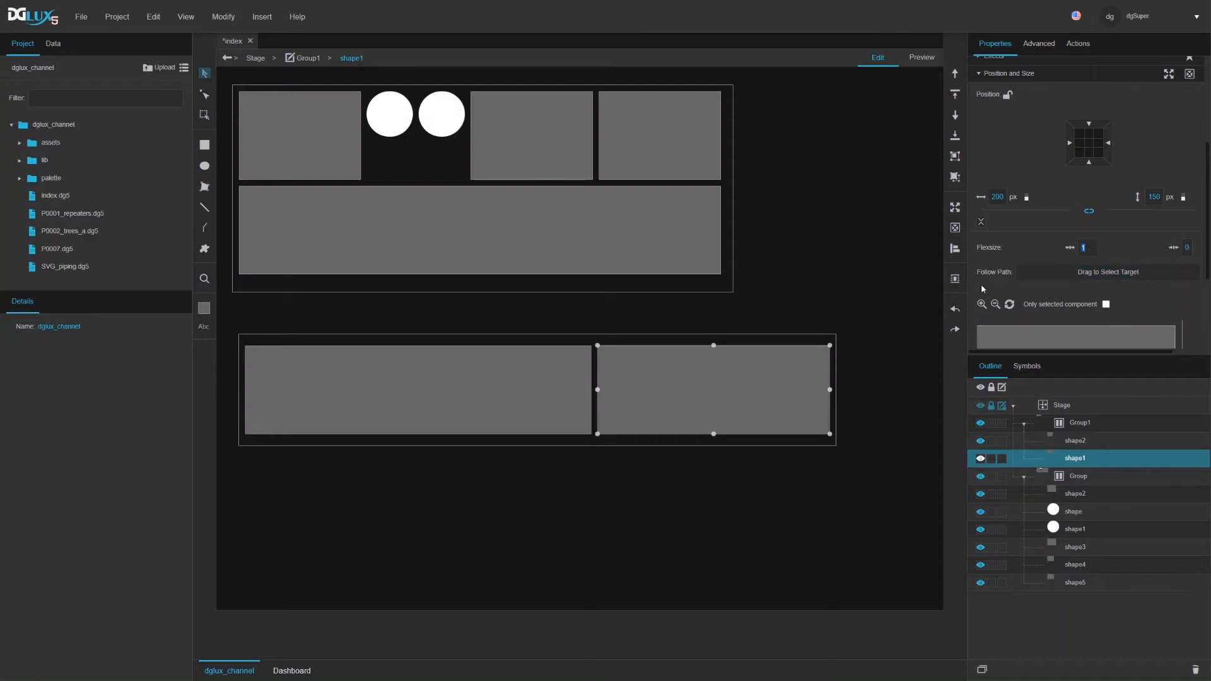
pyautogui.write('0.5')
pyautogui.press('Return')
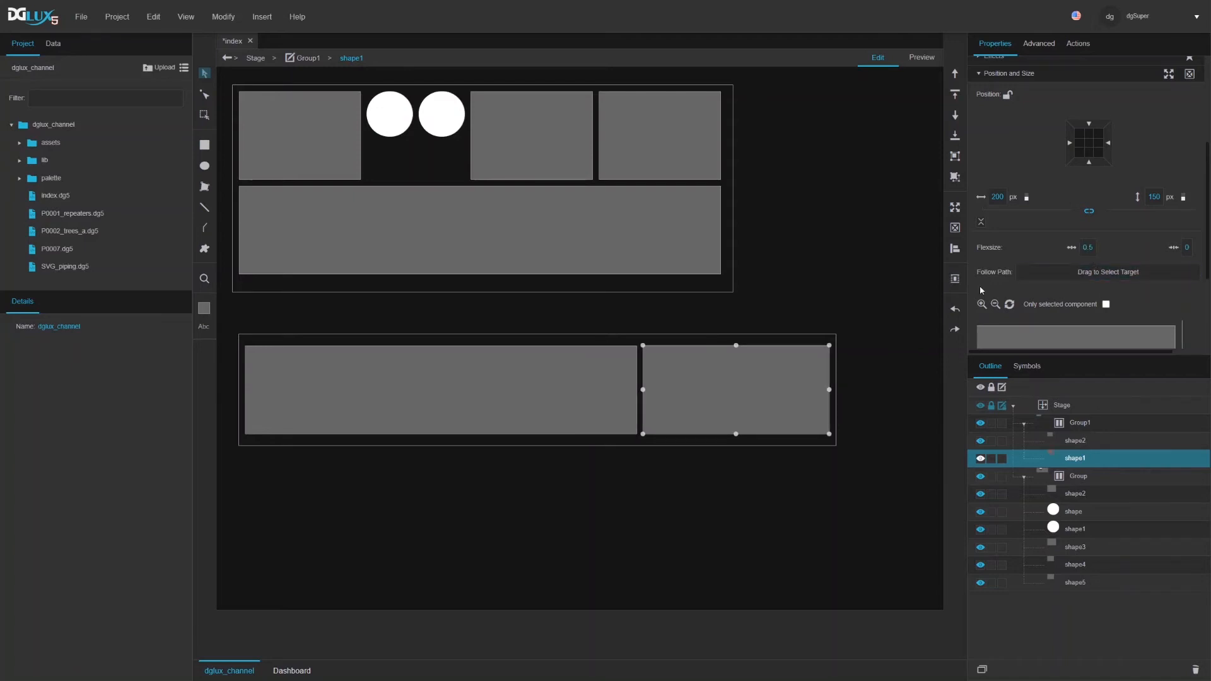
# Step: Narrow the lower group to about 771 px wide
pyautogui.click(1073, 423)
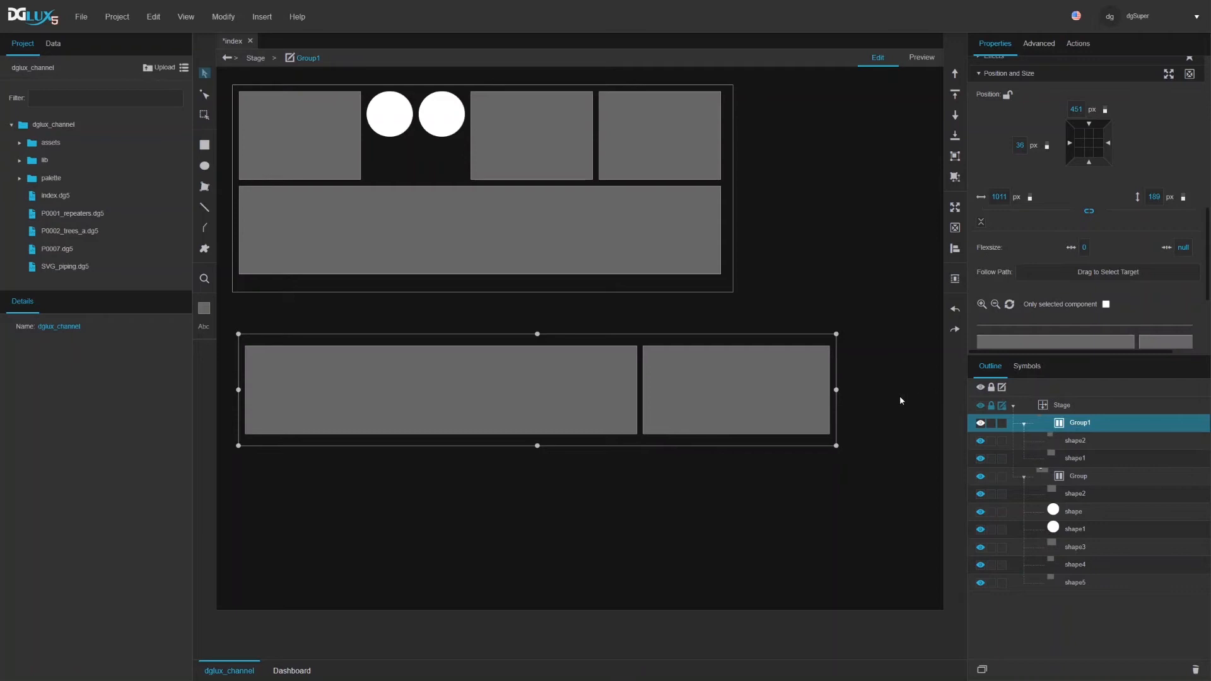
pyautogui.moveTo(836, 389); pyautogui.dragTo(716, 380)
pyautogui.moveTo(612, 379); pyautogui.dragTo(709, 369)
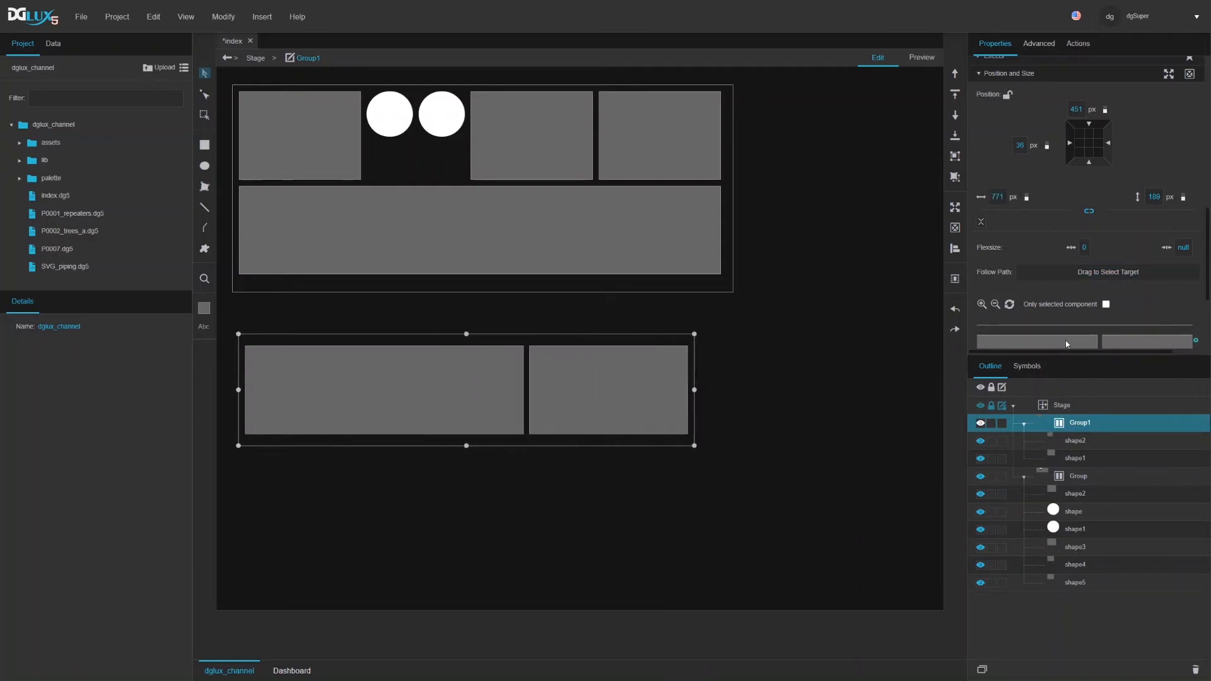
# Step: Set the flex grow of the lower group's second rectangle to 2
pyautogui.click(1066, 442)
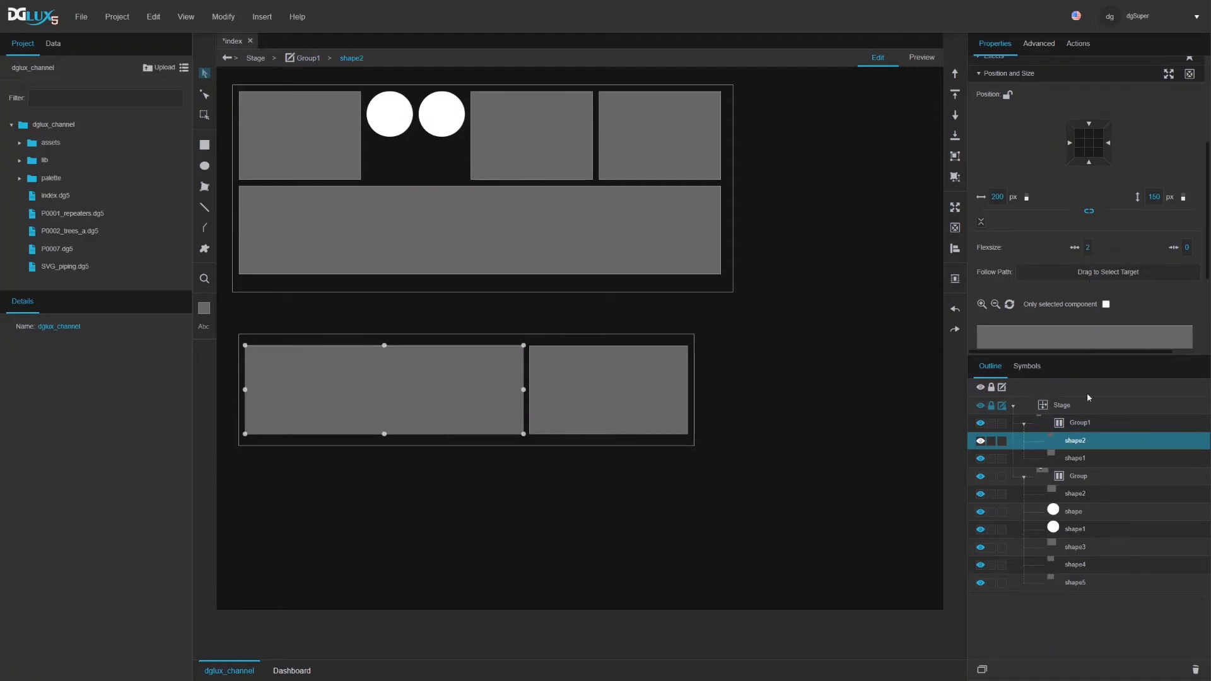
pyautogui.click(1086, 458)
pyautogui.click(1086, 248)
pyautogui.write('1')
pyautogui.press('Return')
pyautogui.click(1086, 247)
pyautogui.click(1076, 440)
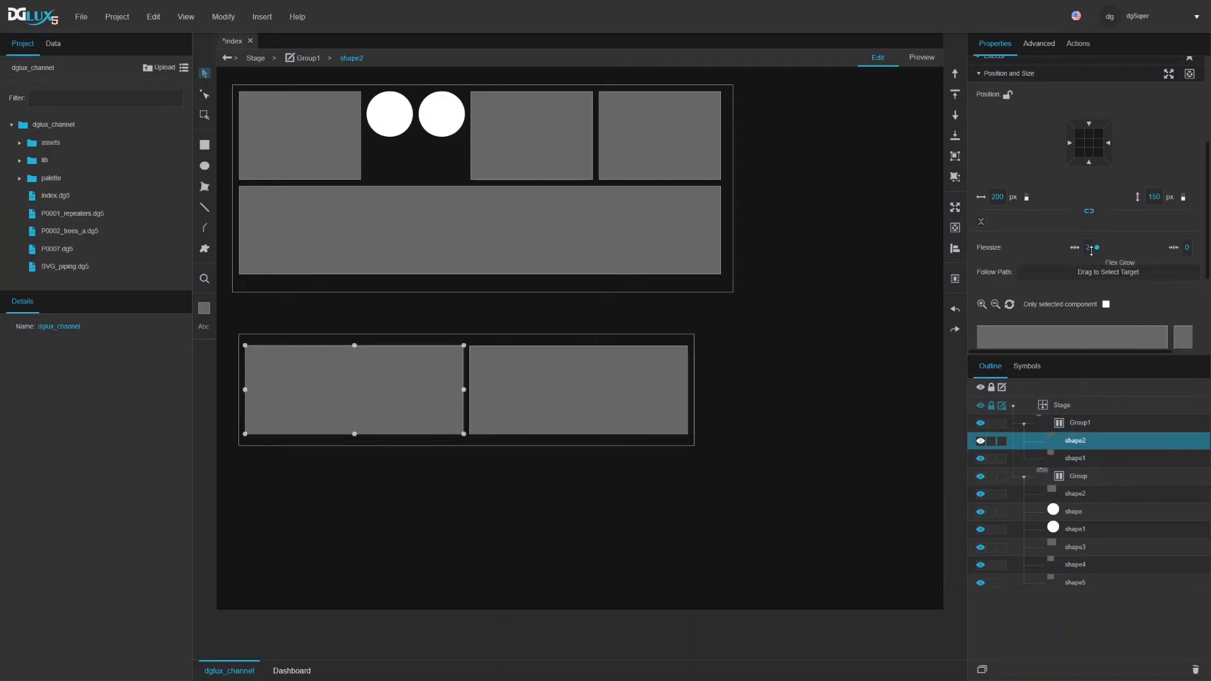
# Step: Widen the lower group to about 872 px, and narrow it slightly to about 852 px
pyautogui.click(1080, 426)
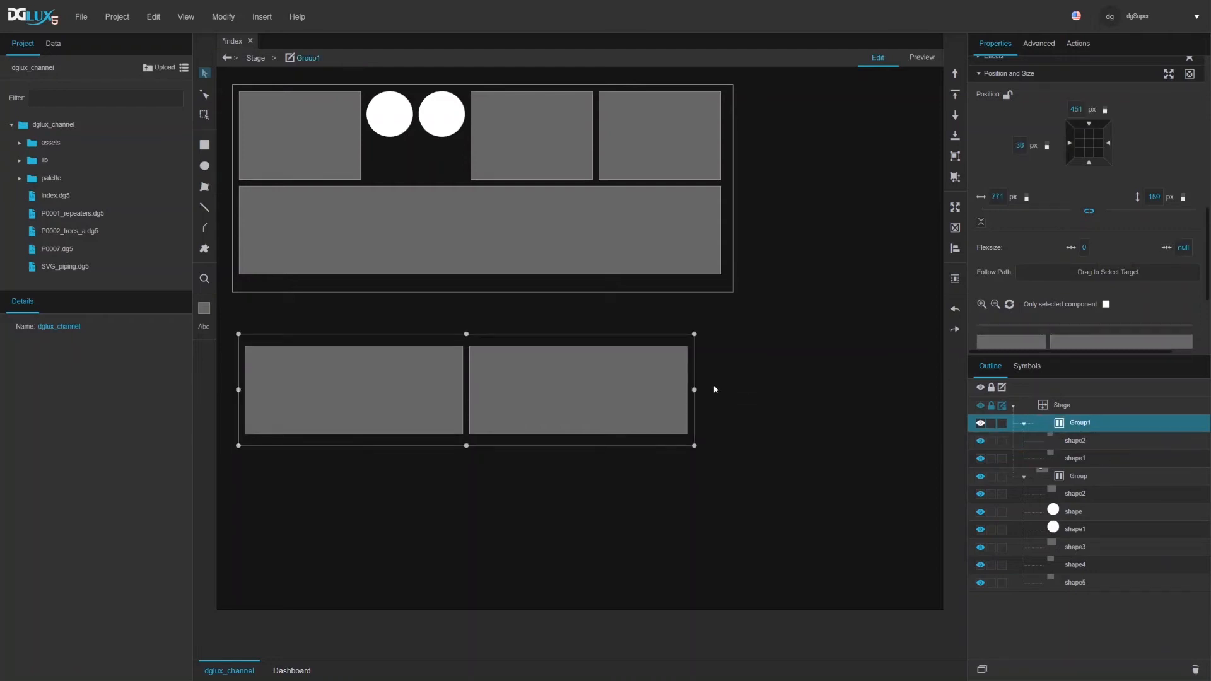
pyautogui.moveTo(691, 394); pyautogui.dragTo(755, 391)
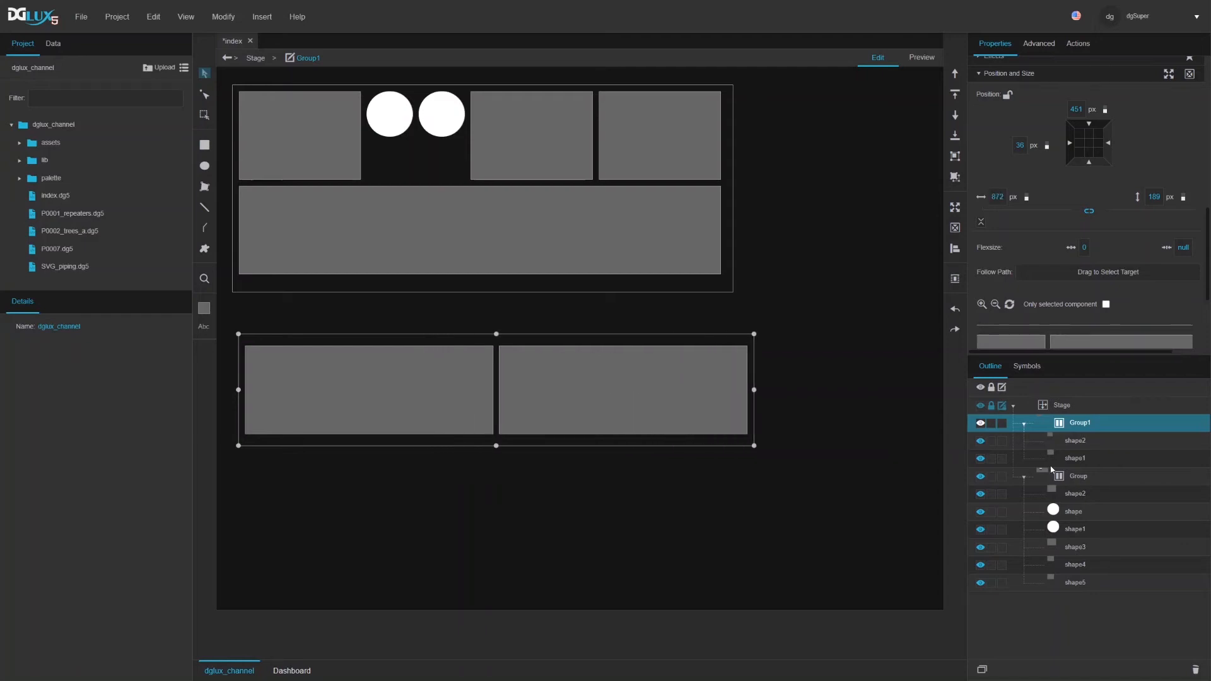
pyautogui.click(1078, 441)
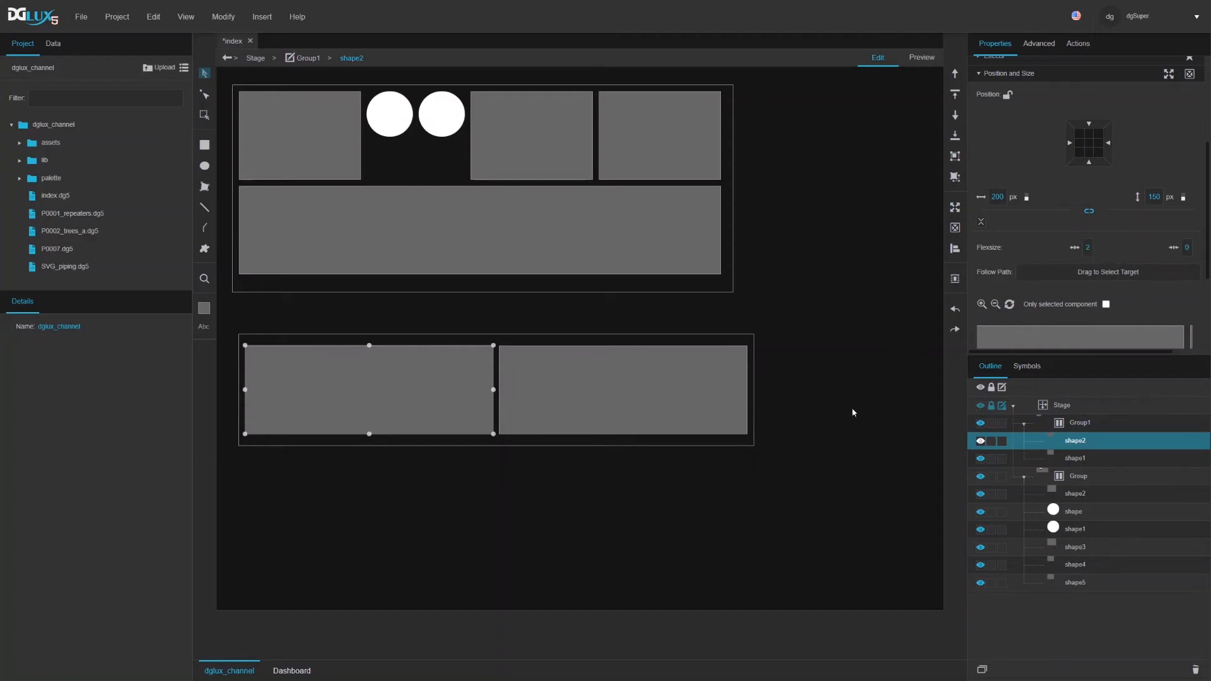
pyautogui.click(1188, 248)
pyautogui.click(1071, 425)
pyautogui.moveTo(754, 391)
pyautogui.mouseDown()
pyautogui.moveTo(868, 391)
pyautogui.moveTo(604, 390)
pyautogui.moveTo(743, 390)
pyautogui.mouseUp()
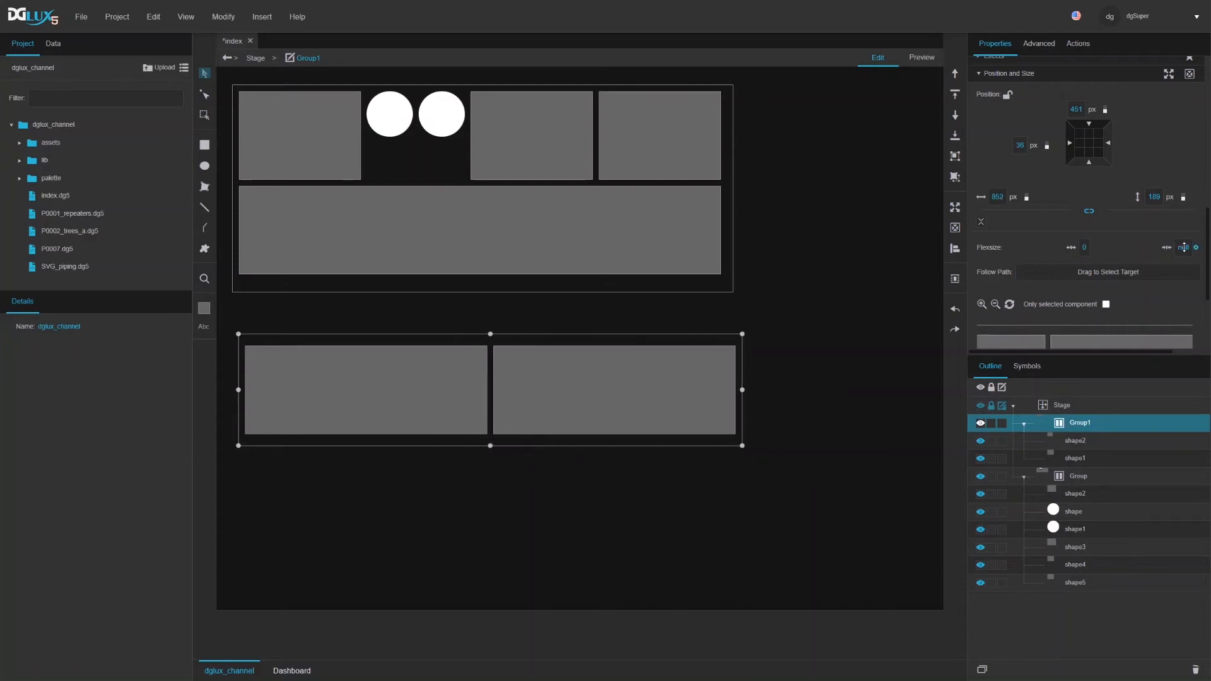
# Step: Set the flex shrink of the lower group's second rectangle to 1 and narrow the group to about 286 px
pyautogui.click(1094, 450)
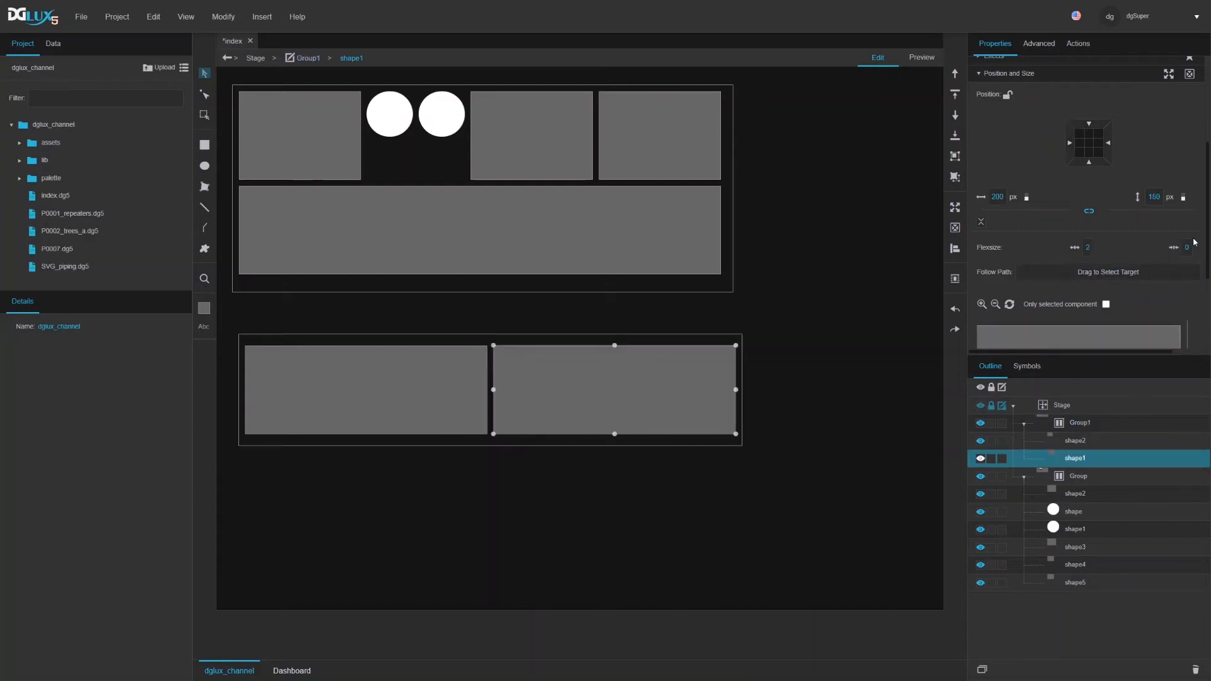
pyautogui.click(921, 397)
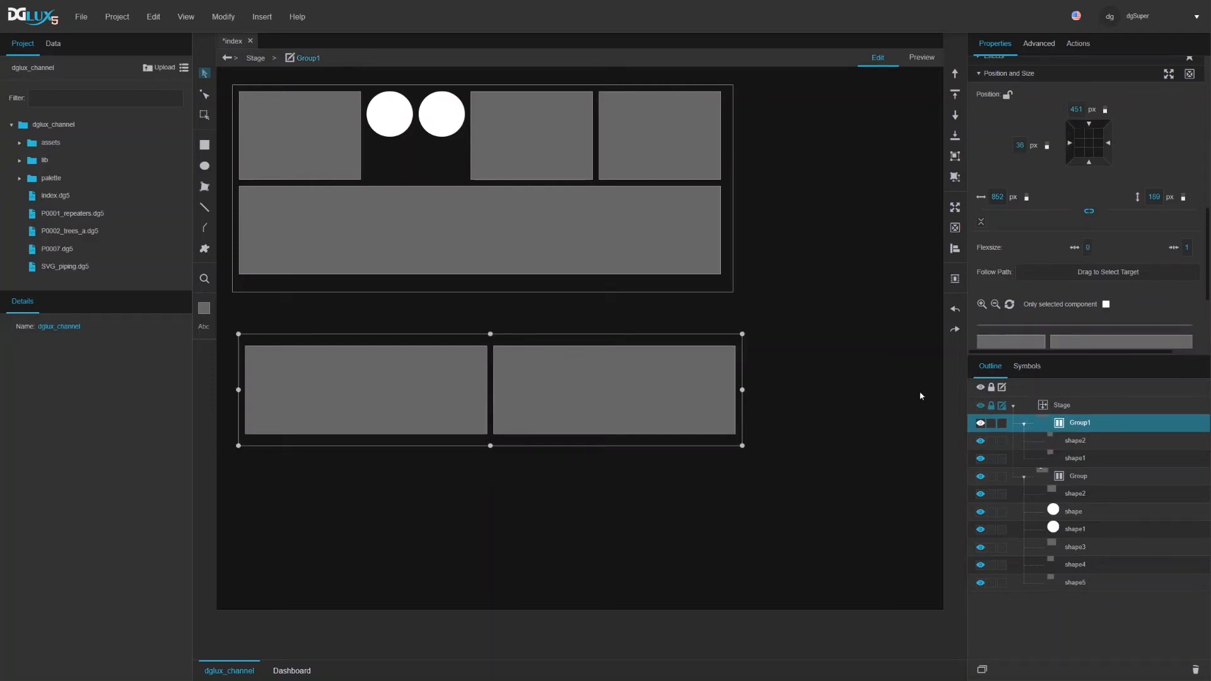
pyautogui.moveTo(742, 390); pyautogui.dragTo(407, 390)
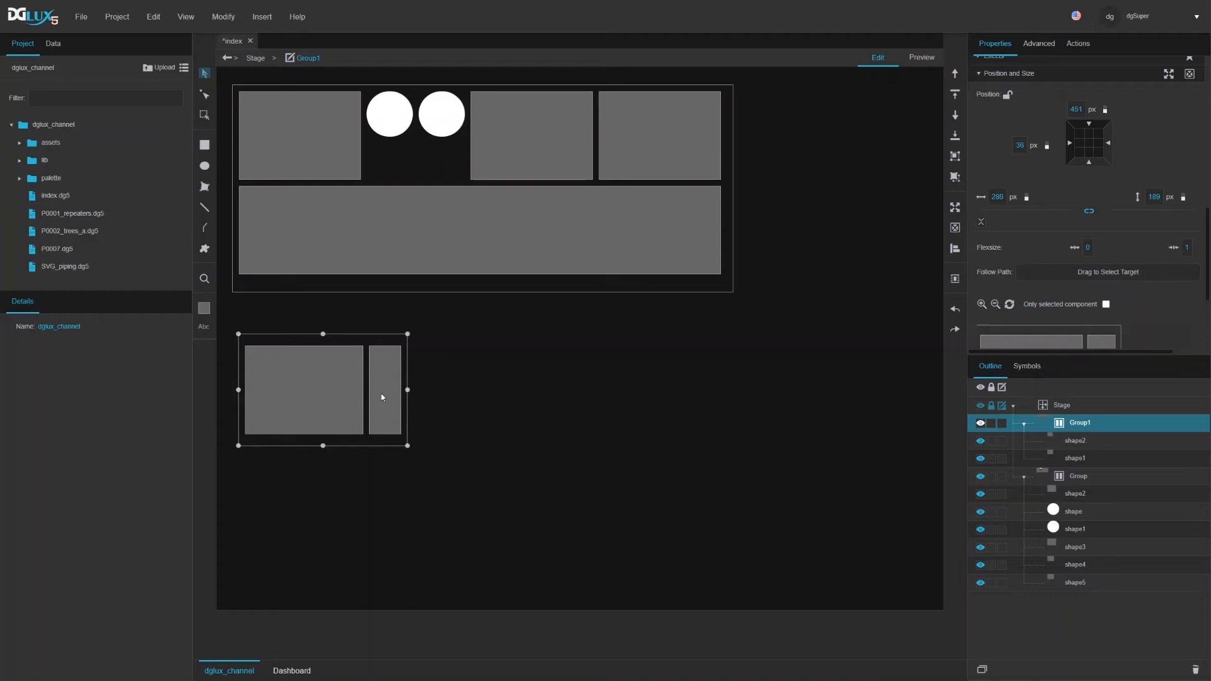
# Step: Set the flex shrink of the lower group's first rectangle to 1 and widen the group to about 295 px
pyautogui.click(1083, 446)
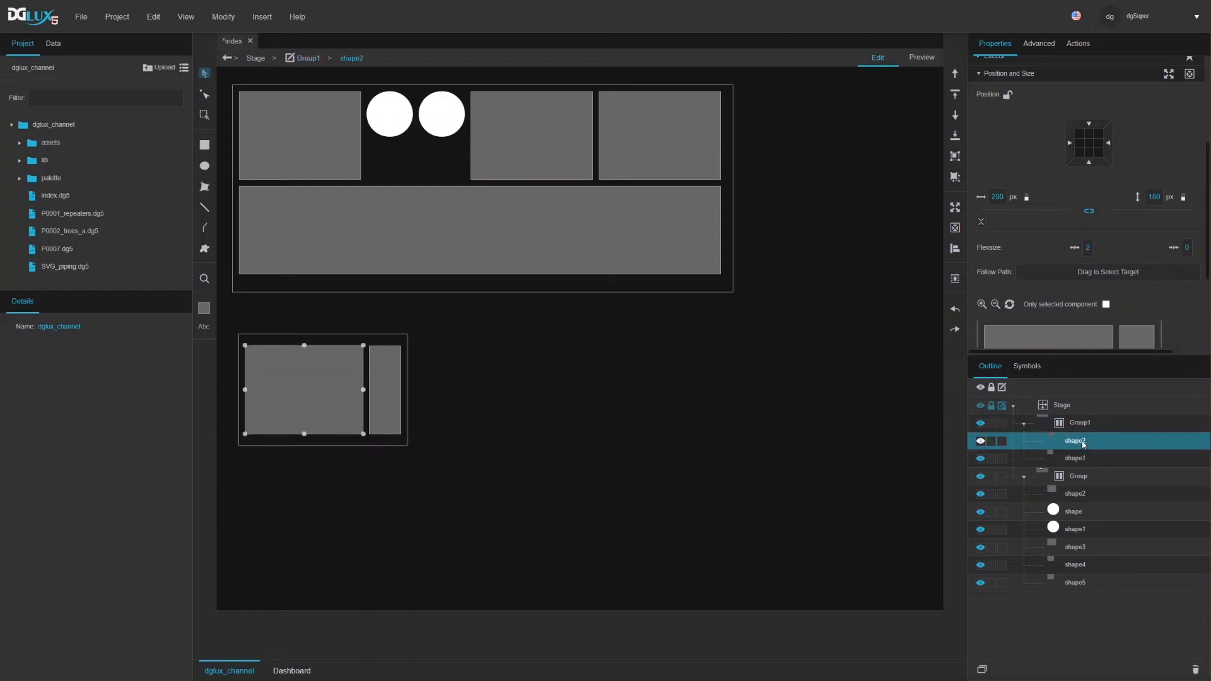
pyautogui.click(1081, 459)
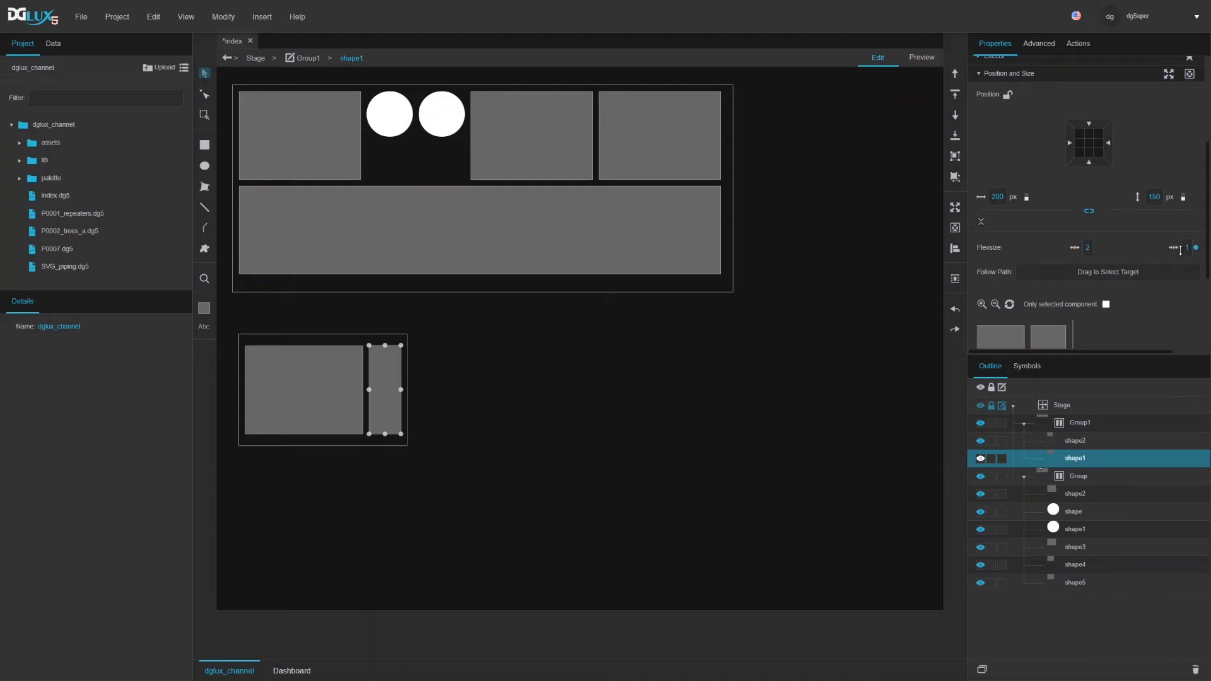
pyautogui.click(1069, 440)
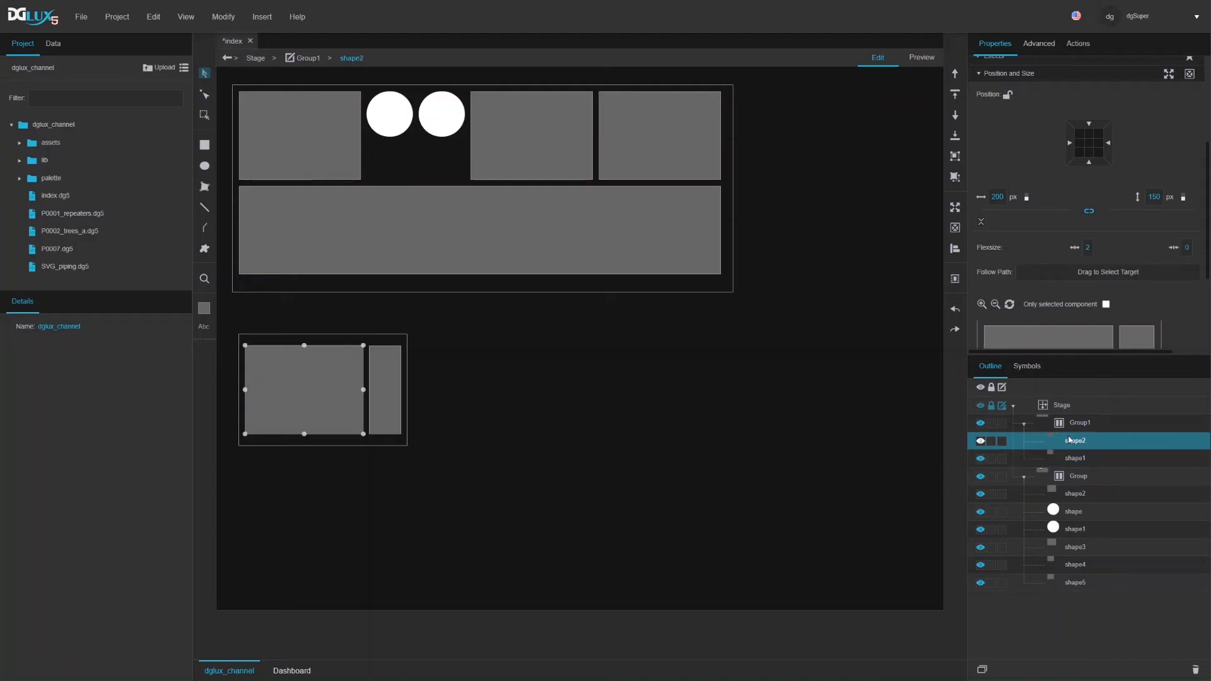
pyautogui.click(1185, 247)
pyautogui.write('1')
pyautogui.press('Return')
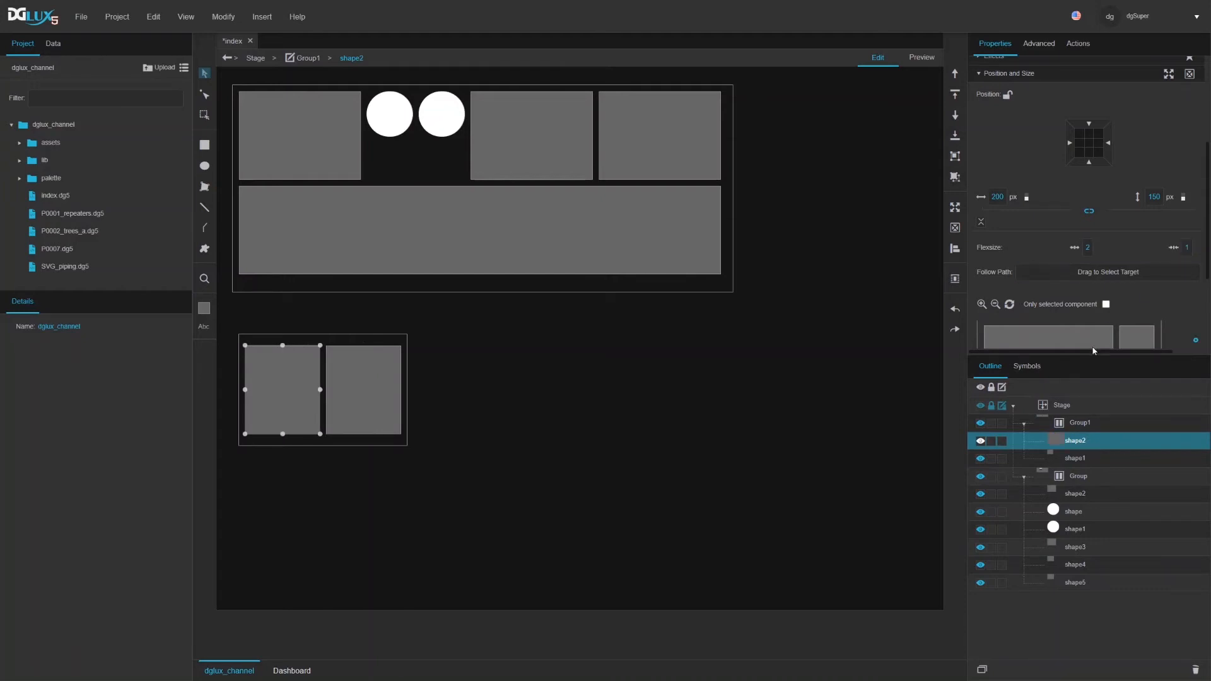
pyautogui.click(1075, 424)
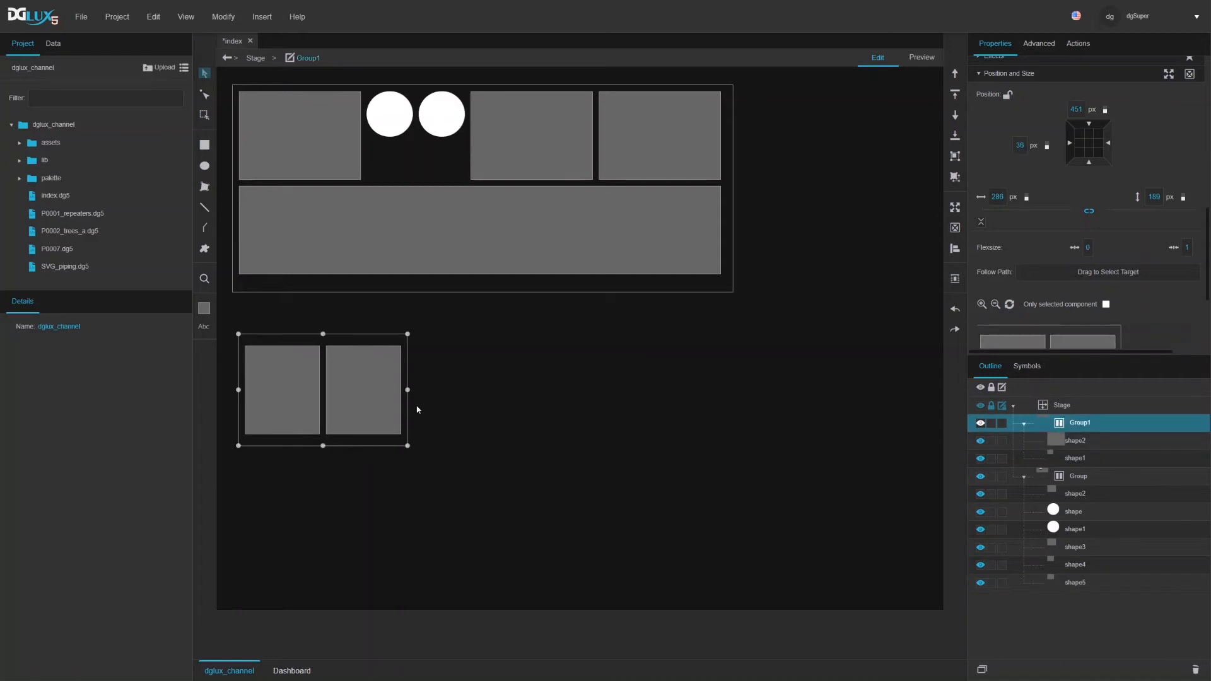
pyautogui.moveTo(407, 390)
pyautogui.mouseDown()
pyautogui.moveTo(398, 395)
pyautogui.moveTo(413, 390)
pyautogui.mouseUp()
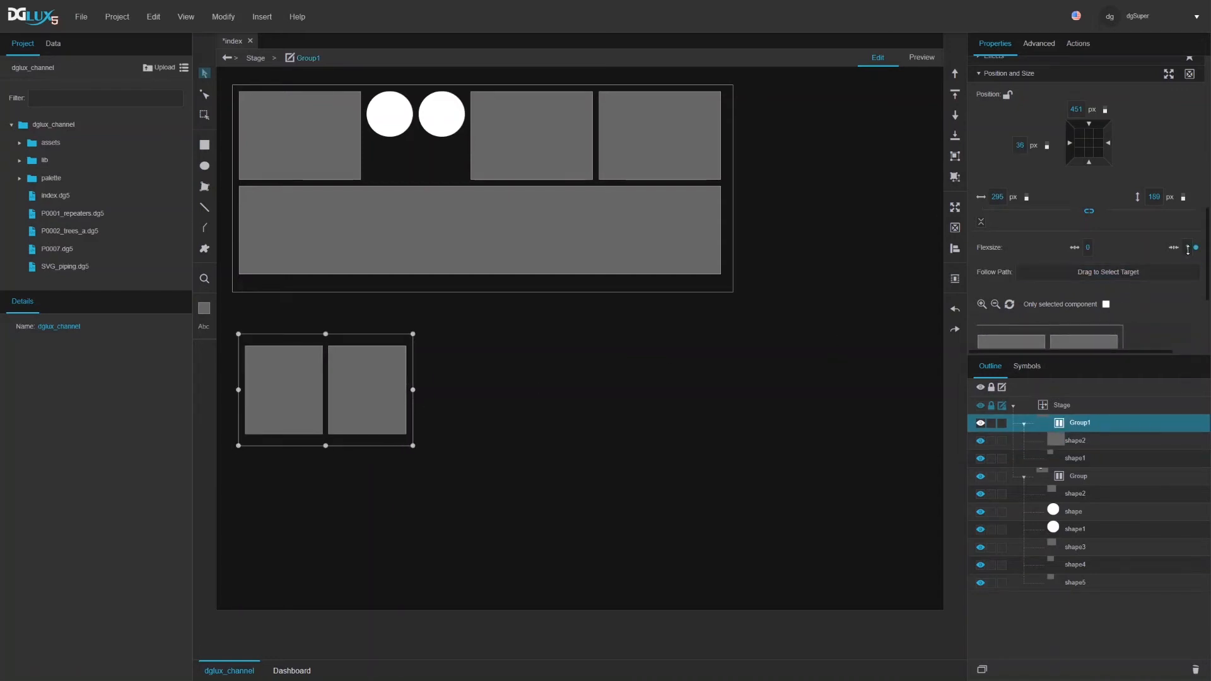
# Step: Set the flex shrink of the lower group's second rectangle to 2
pyautogui.click(1111, 444)
pyautogui.click(1084, 459)
pyautogui.click(1097, 434)
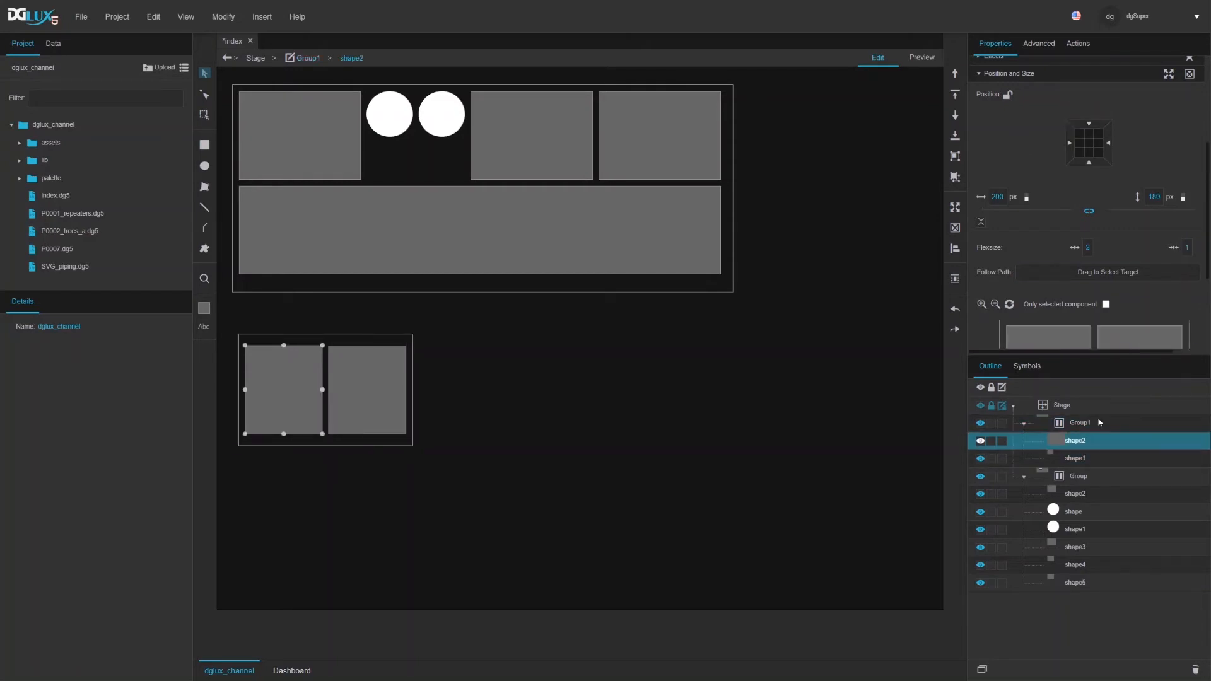
pyautogui.click(1079, 459)
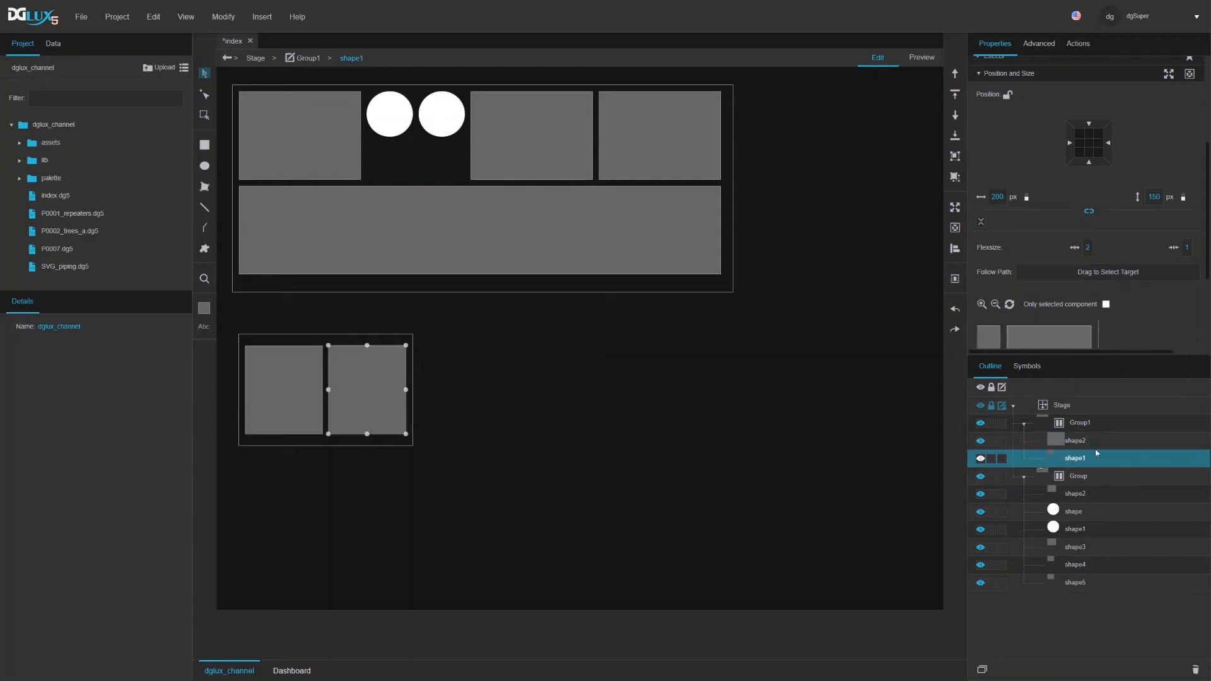
pyautogui.click(1187, 247)
pyautogui.write('2')
pyautogui.press('Return')
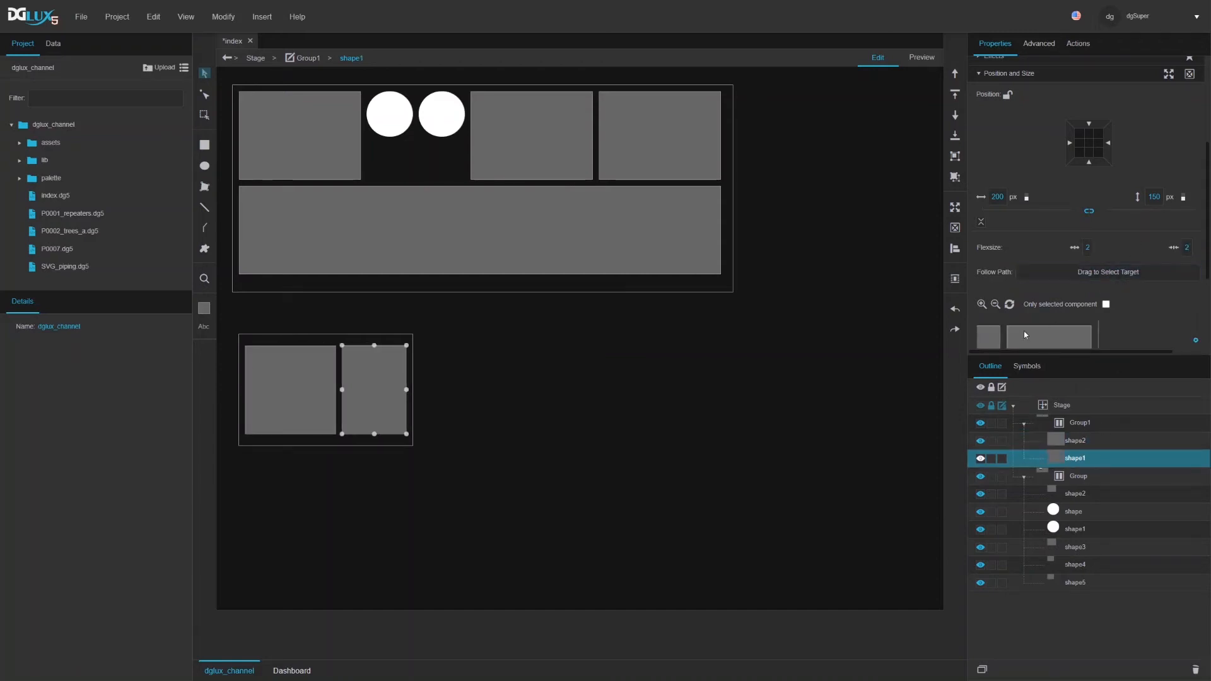
# Step: Widen the lower group well past its current width, and narrow it to about 195 px
pyautogui.click(1075, 424)
pyautogui.moveTo(412, 389); pyautogui.dragTo(745, 403)
pyautogui.moveTo(594, 411); pyautogui.dragTo(354, 384)
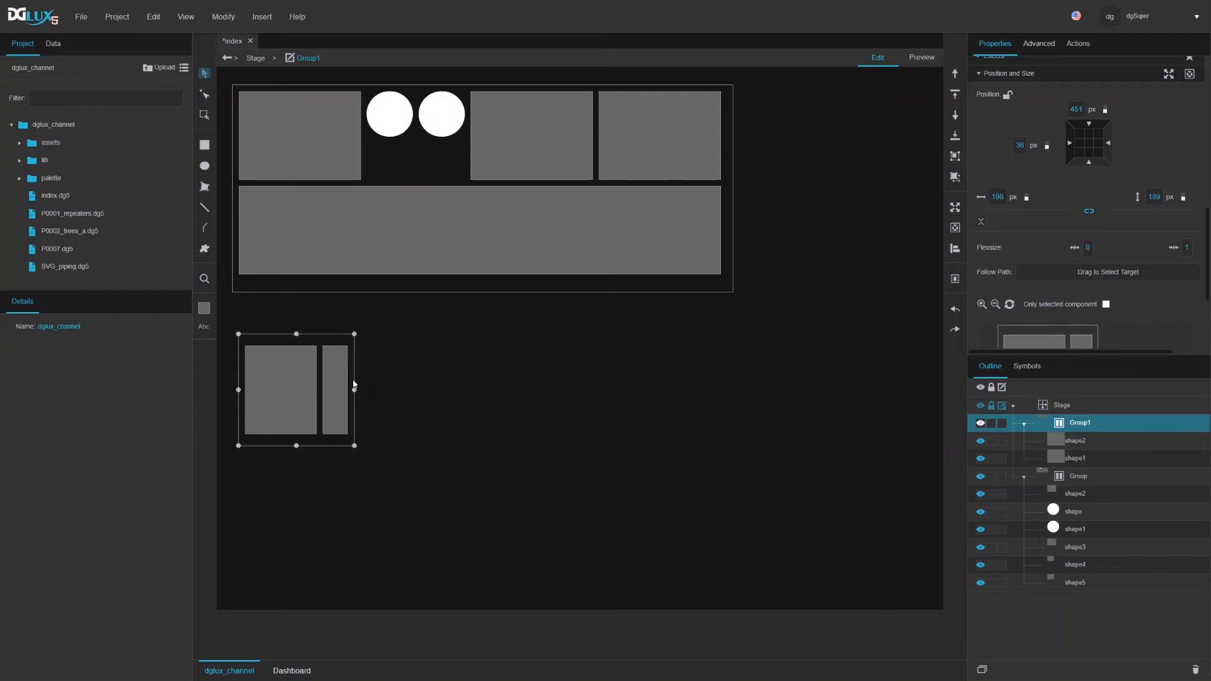
# Step: Set the second rectangle's flex shrink back to 1 in the lower group
pyautogui.click(1060, 461)
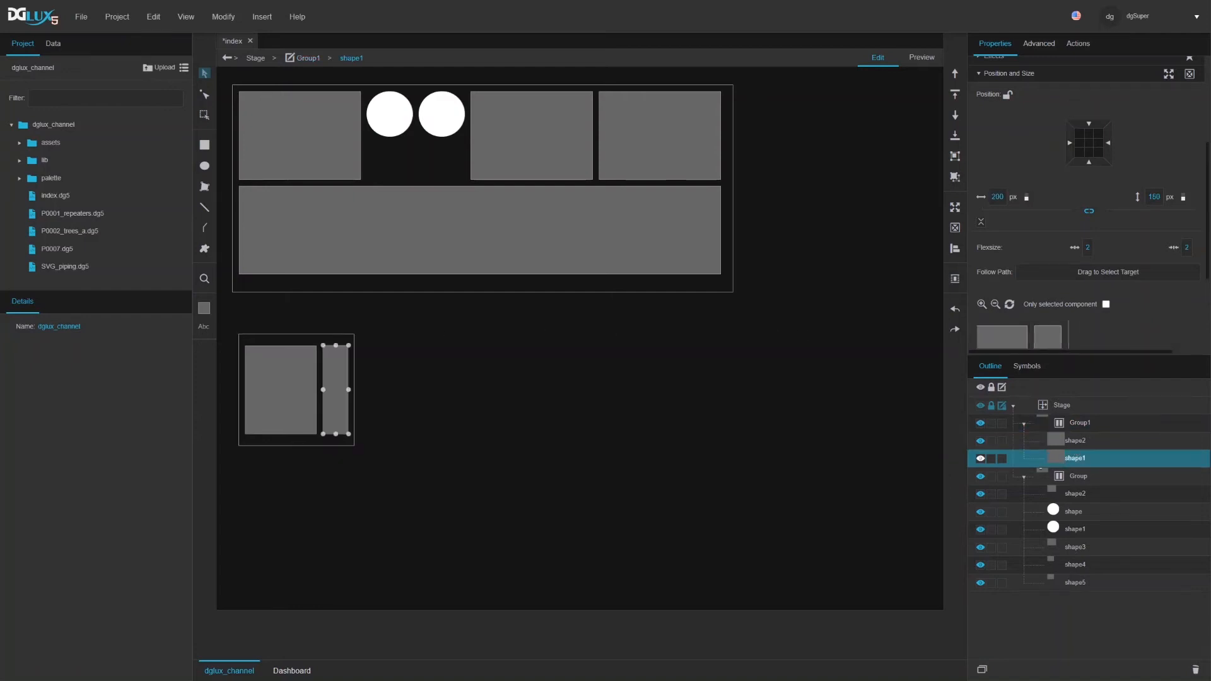
pyautogui.write('1')
pyautogui.press('Return')
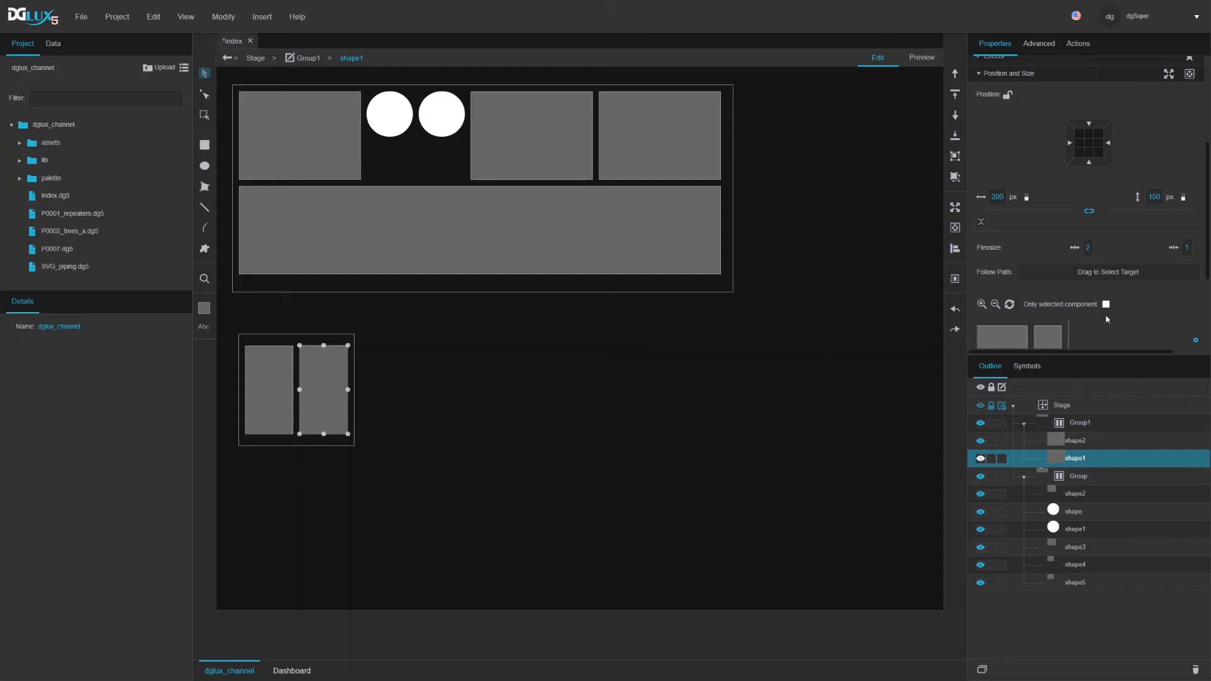
# Step: Set the upper group's layout to Vertical and its wrap option to Nowrap
pyautogui.click(536, 436)
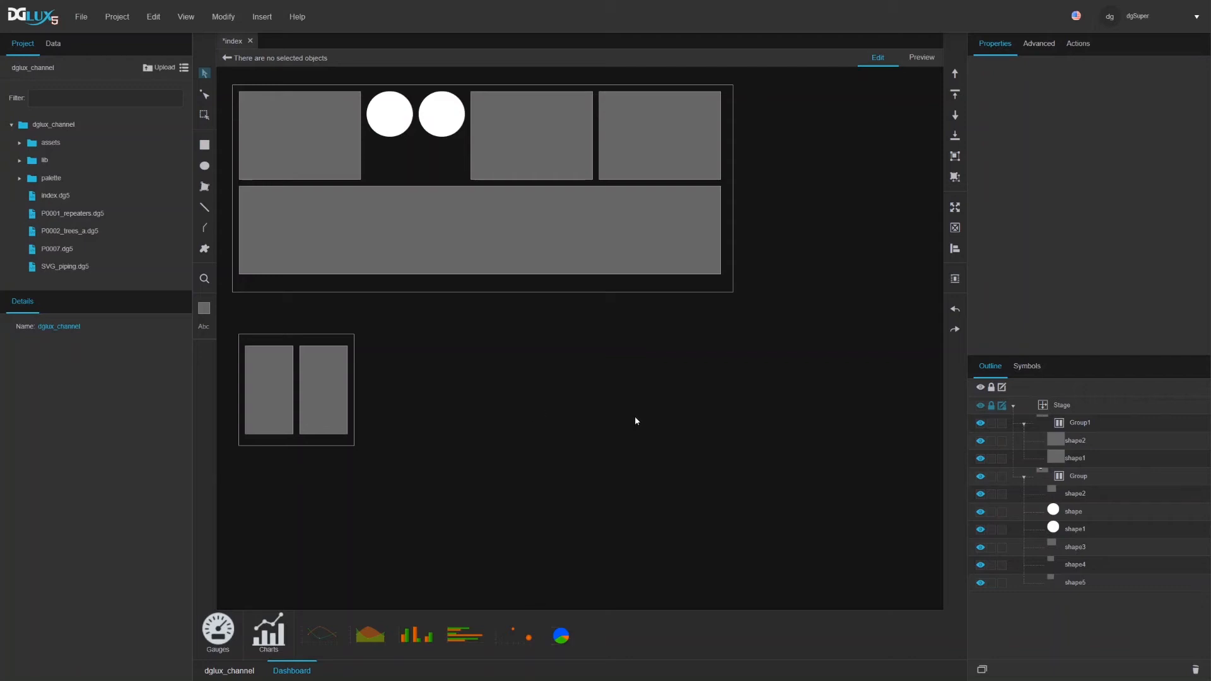
pyautogui.click(1041, 472)
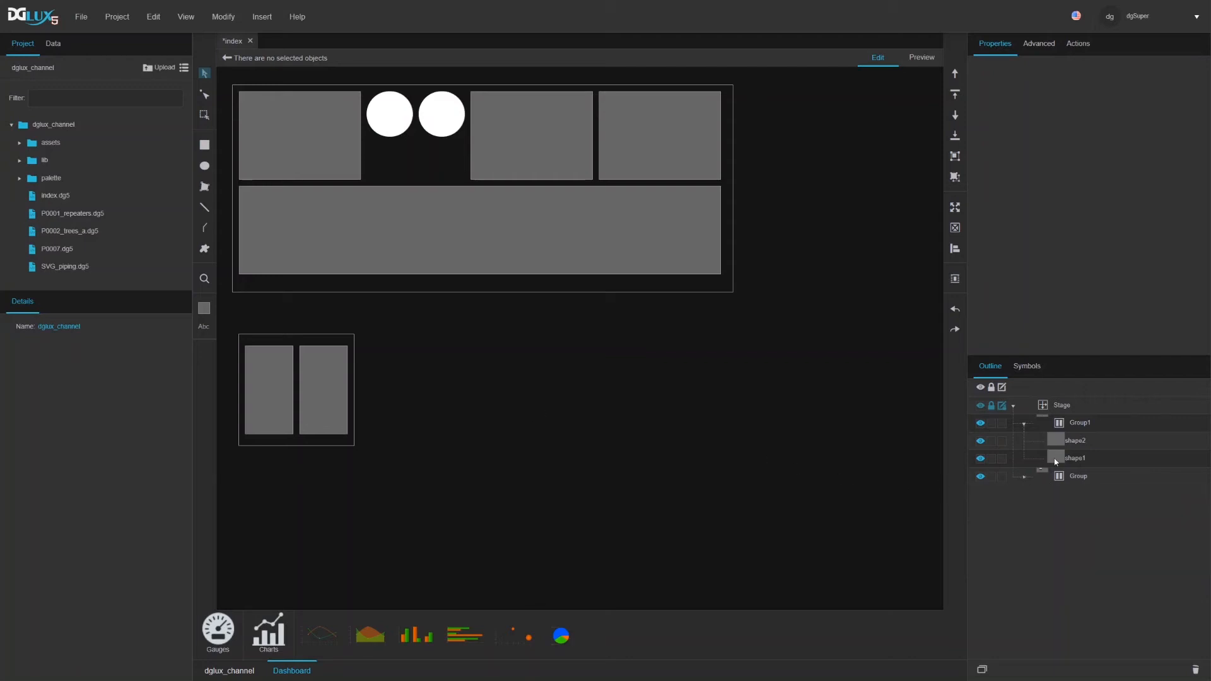
pyautogui.click(1075, 427)
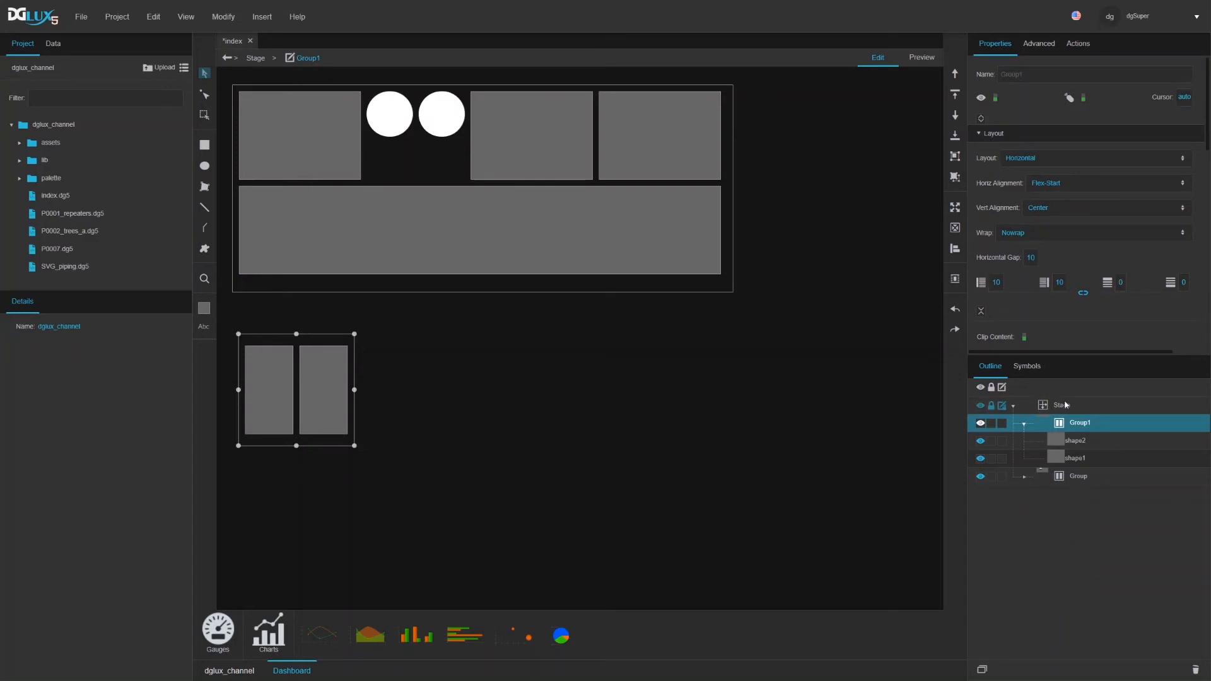
pyautogui.click(1037, 482)
pyautogui.click(1024, 477)
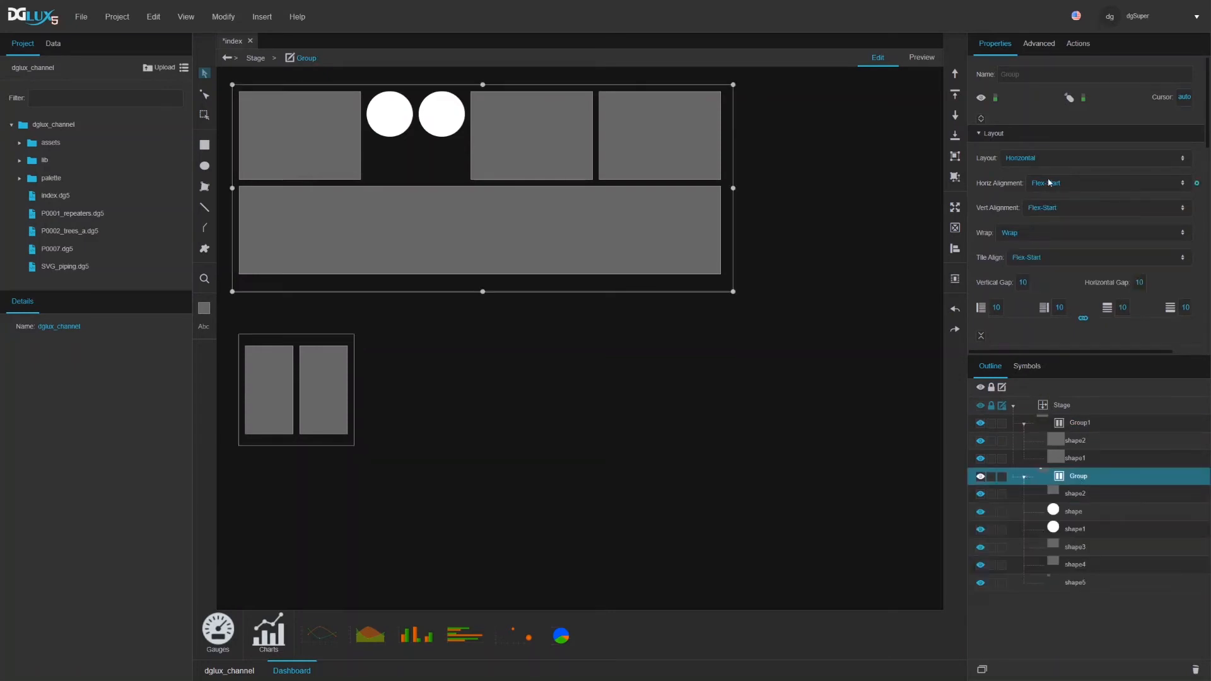
pyautogui.click(1029, 161)
pyautogui.click(1015, 206)
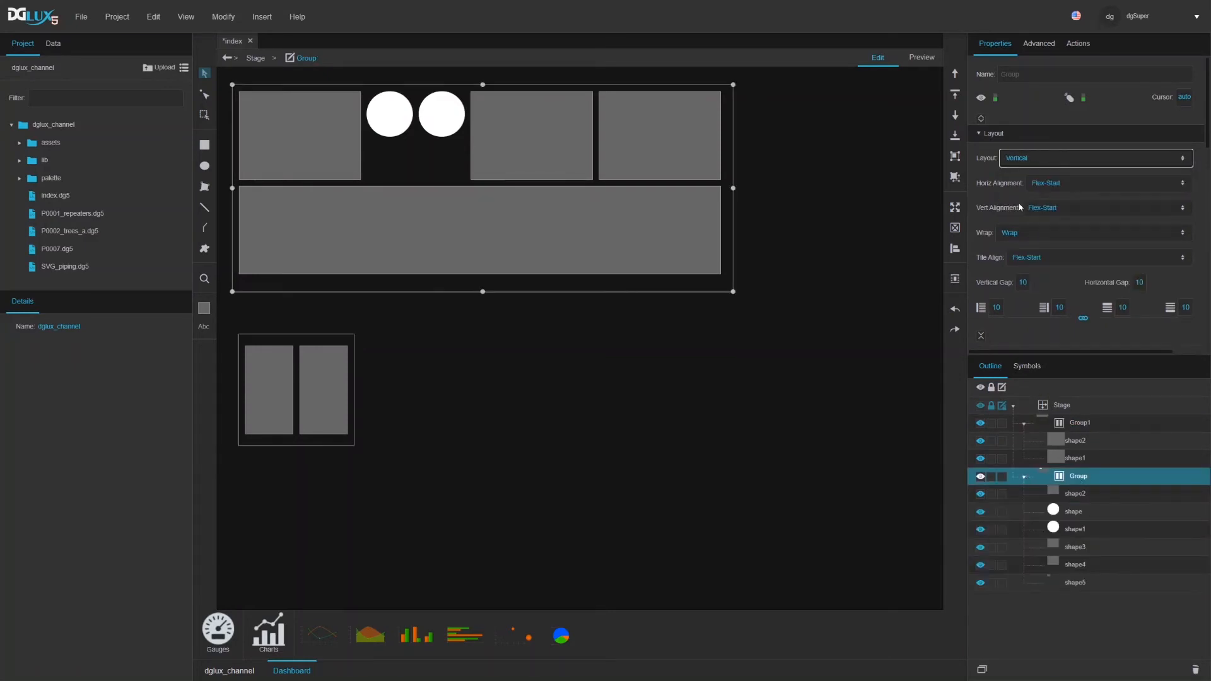
pyautogui.click(1026, 235)
pyautogui.click(1017, 252)
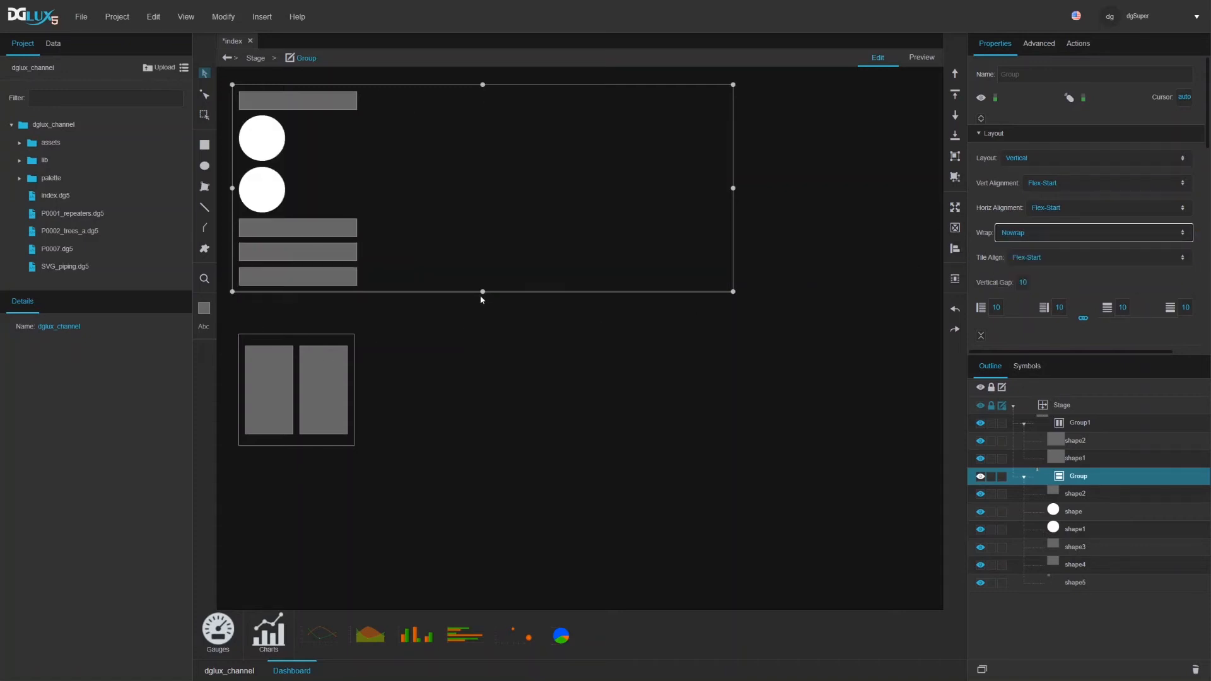
# Step: Delete the lower group and stretch the remaining group's bottom edge down to fill most of the stage's height
pyautogui.moveTo(440, 485); pyautogui.dragTo(213, 318)
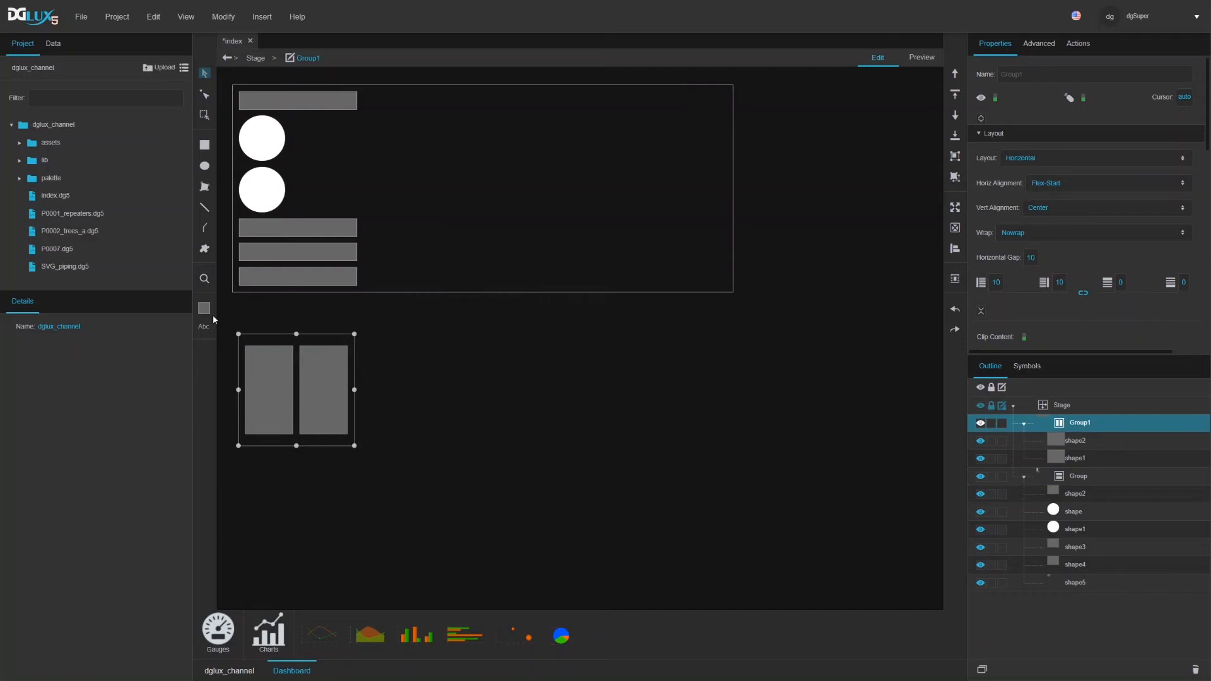
pyautogui.press('Delete')
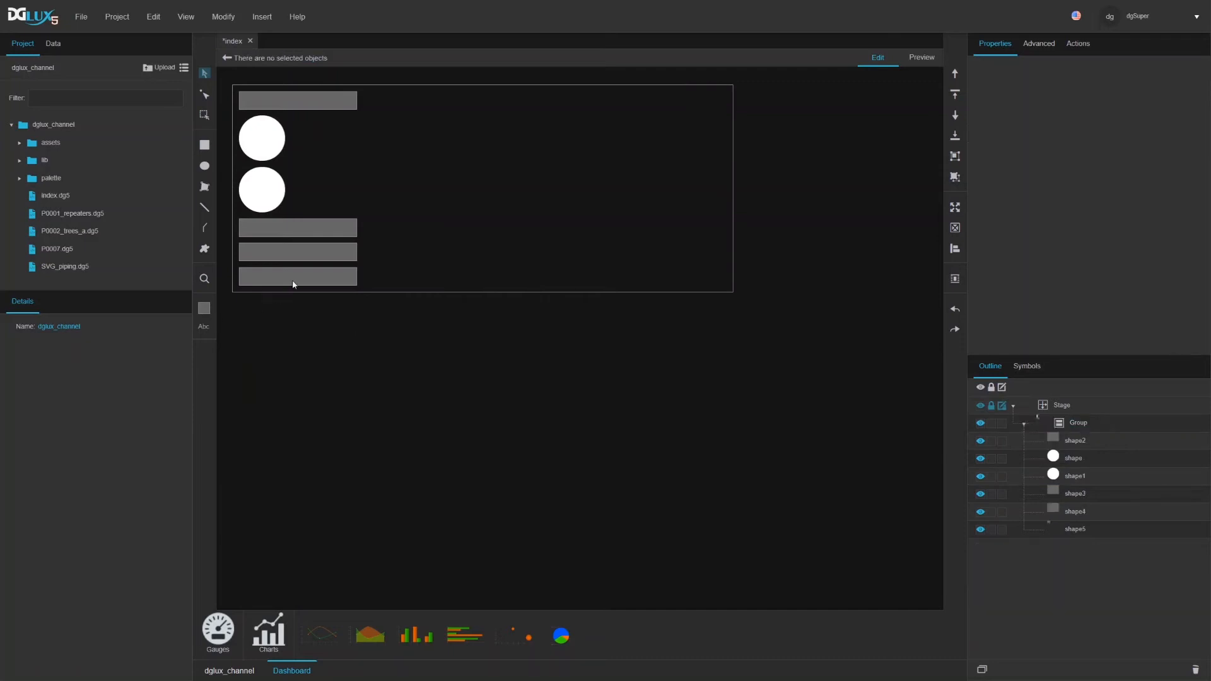
pyautogui.click(519, 288)
pyautogui.moveTo(483, 291); pyautogui.dragTo(499, 526)
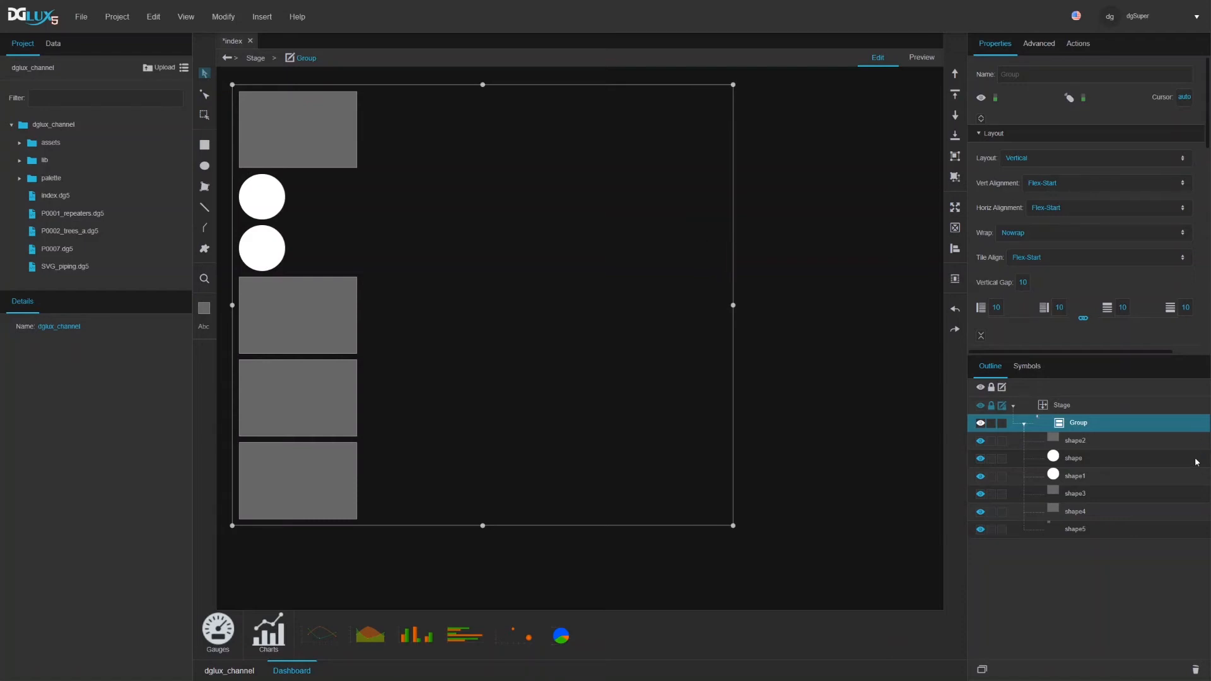
# Step: Set the width of the group's topmost rectangle to 50 %
pyautogui.click(1083, 444)
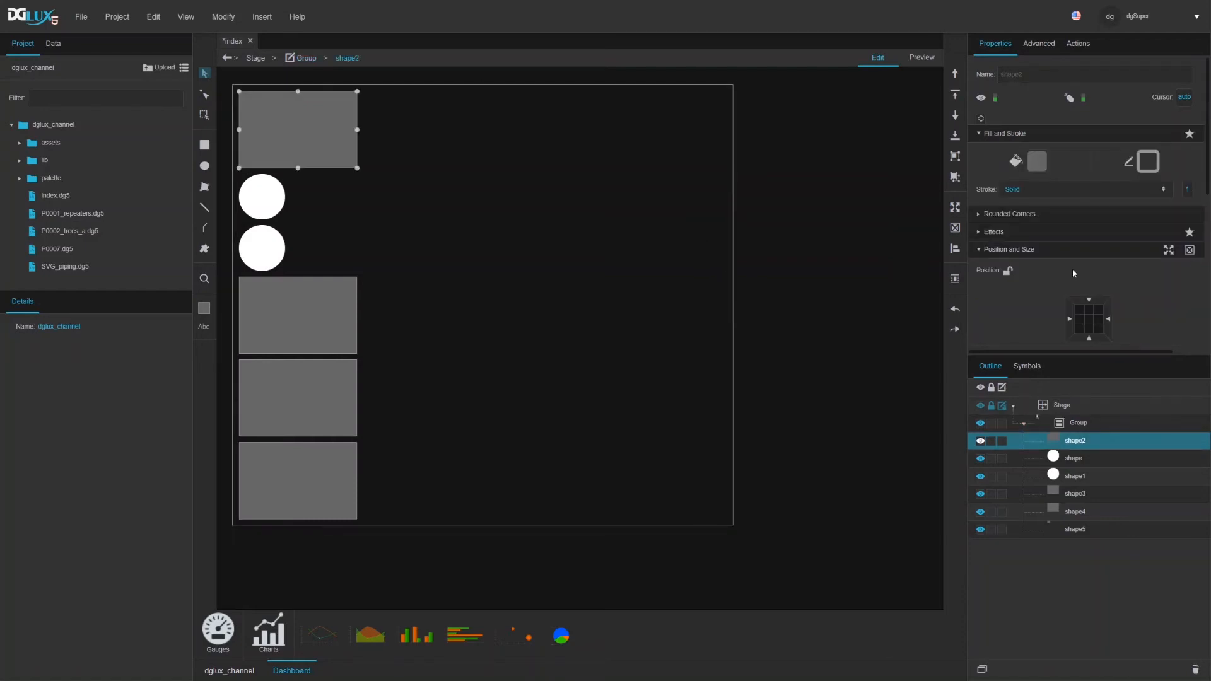
pyautogui.scroll(-5, 1072, 269)
pyautogui.scroll(3, 1072, 269)
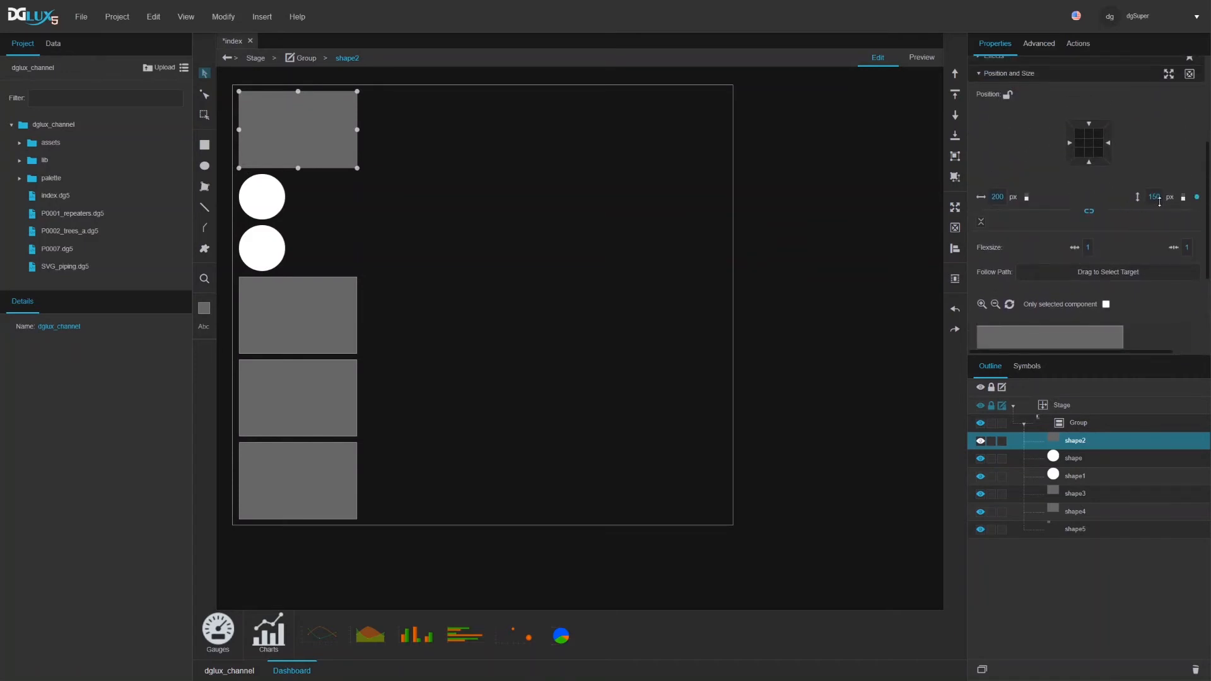
pyautogui.click(998, 196)
pyautogui.click(998, 197)
pyautogui.doubleClick(999, 197)
pyautogui.write('50')
pyautogui.click(1007, 198)
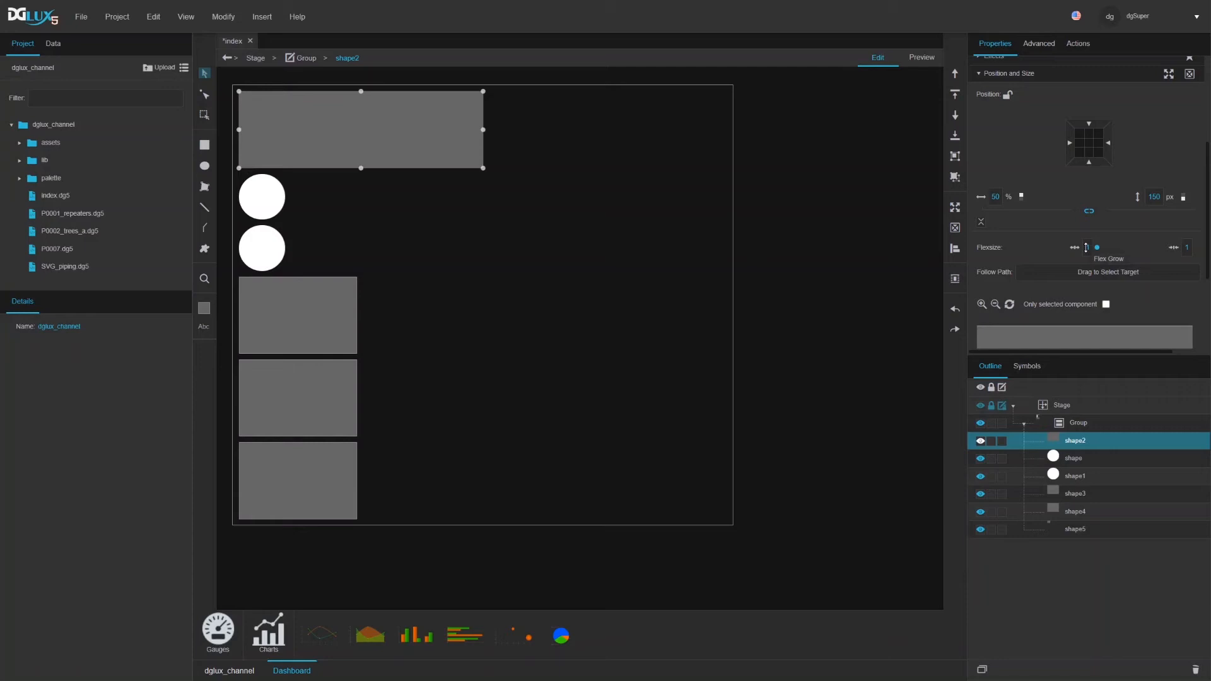
# Step: Examine the group's layout settings and the size and flex values of shape2, shape3, shape4 and shape5
pyautogui.click(1080, 429)
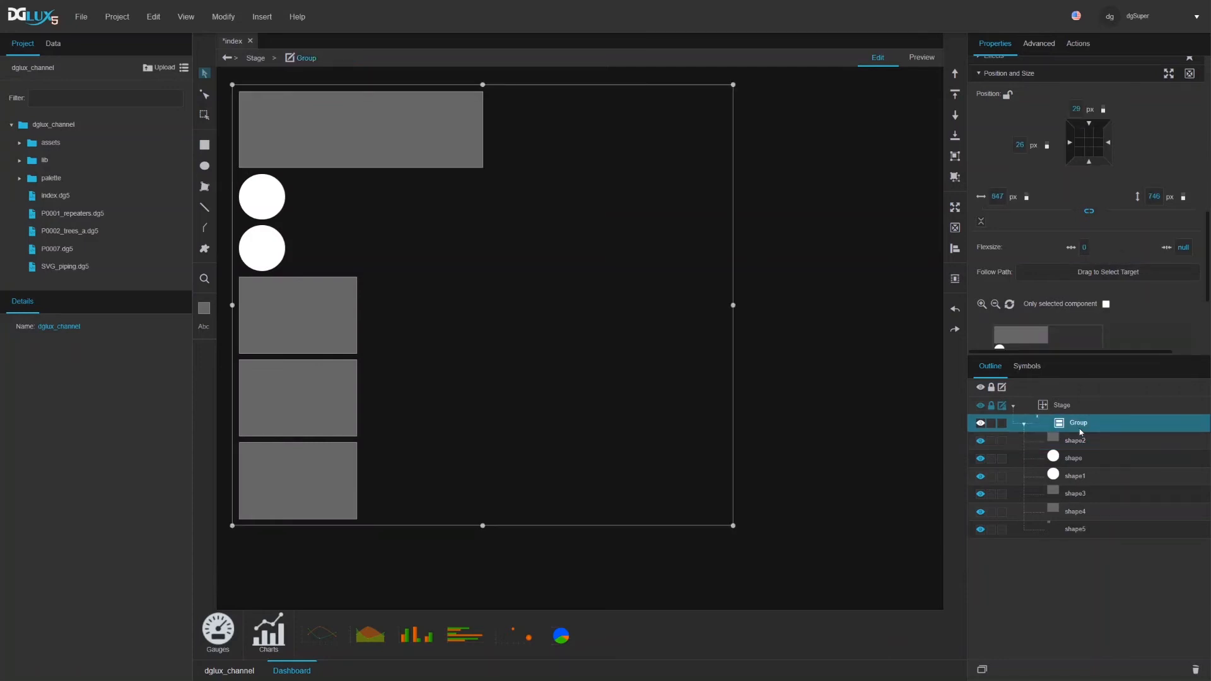
pyautogui.scroll(5, 1114, 259)
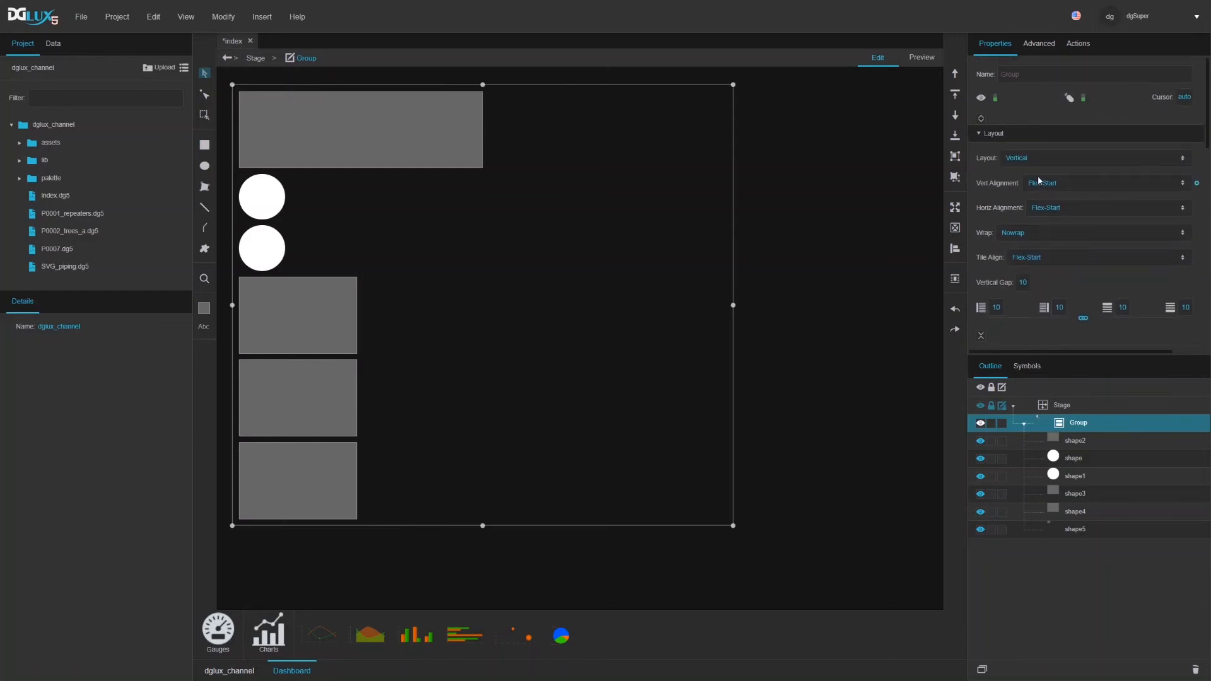
pyautogui.click(1075, 441)
pyautogui.scroll(-8, 1142, 275)
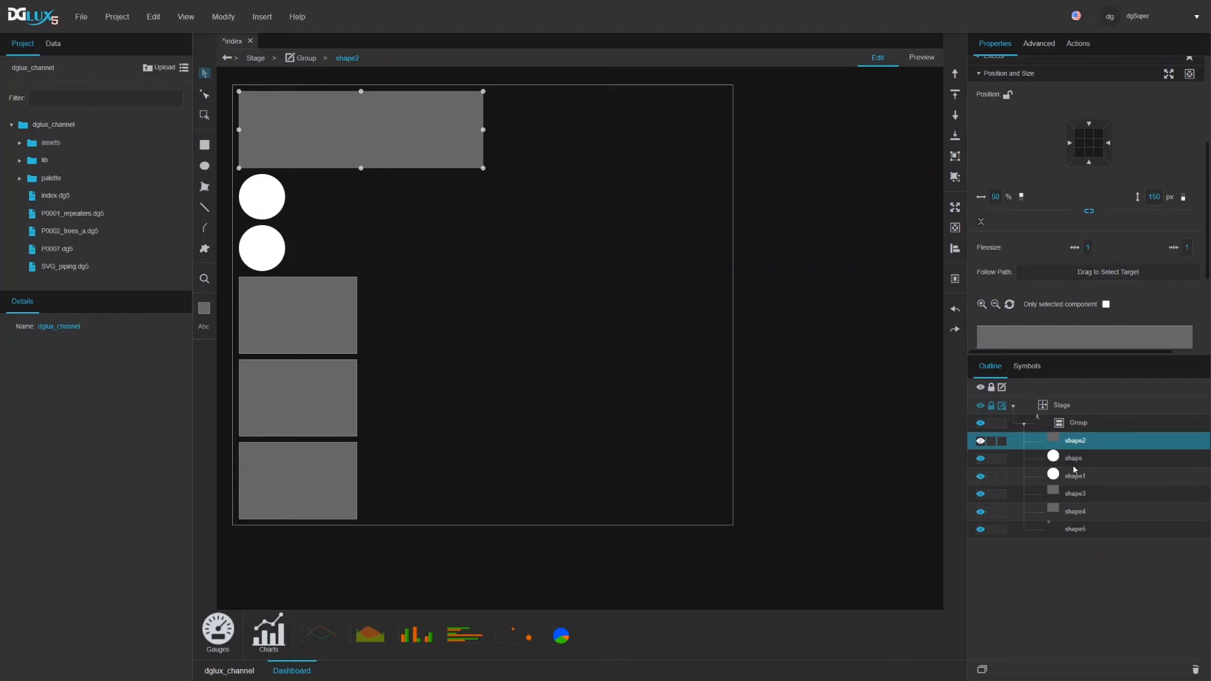
pyautogui.click(1077, 495)
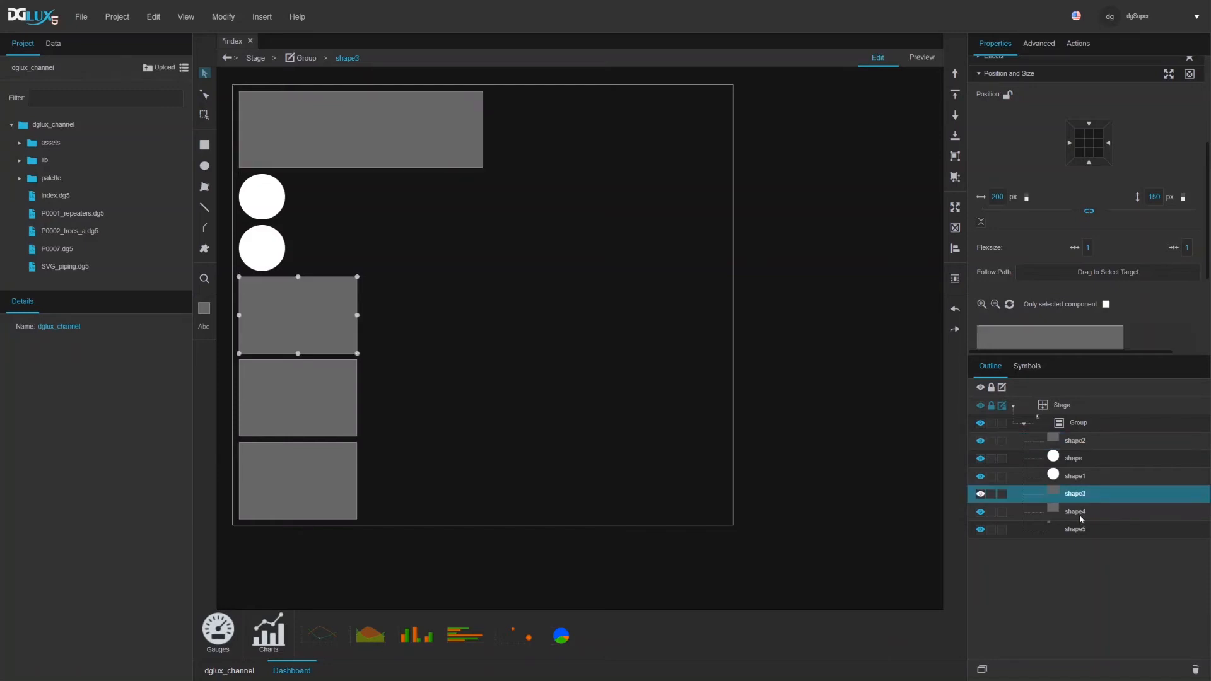
pyautogui.keyDown('shift'); pyautogui.click(1082, 533); pyautogui.keyUp('shift')
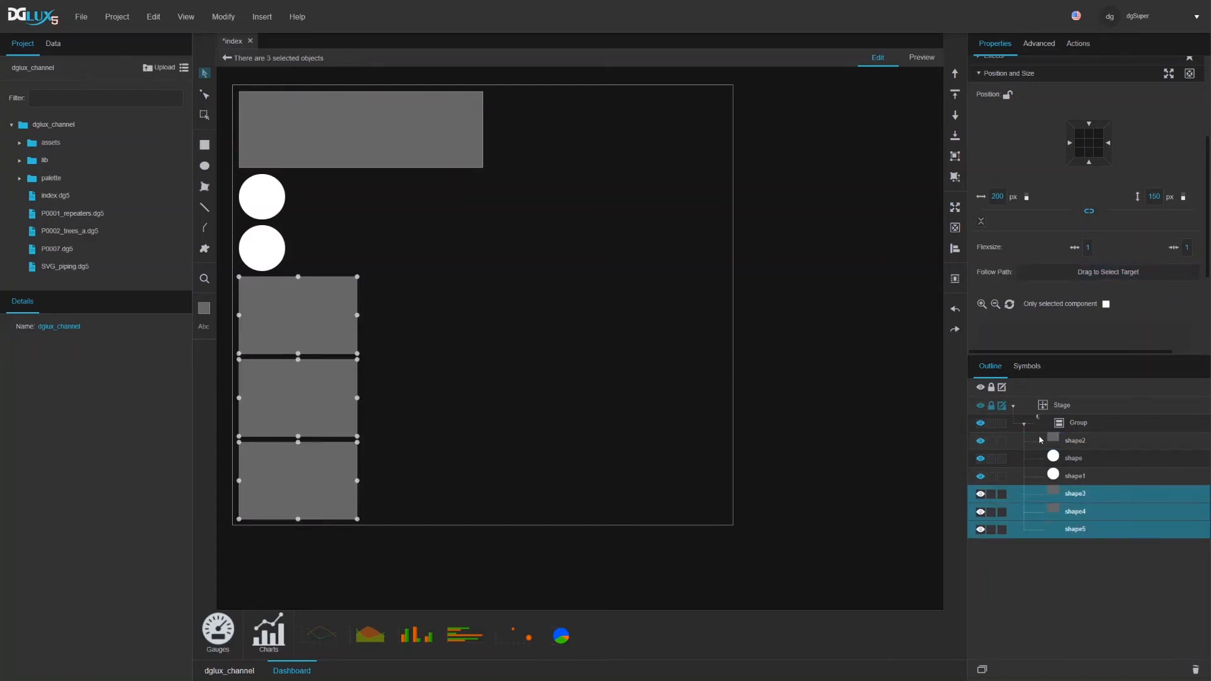
pyautogui.click(1077, 441)
# Step: Test the flexible rectangles by shrinking the group's height and stretching it back to its original size
pyautogui.click(1083, 426)
pyautogui.click(920, 63)
pyautogui.click(874, 59)
pyautogui.moveTo(487, 524); pyautogui.dragTo(484, 392)
pyautogui.moveTo(494, 446); pyautogui.dragTo(552, 541)
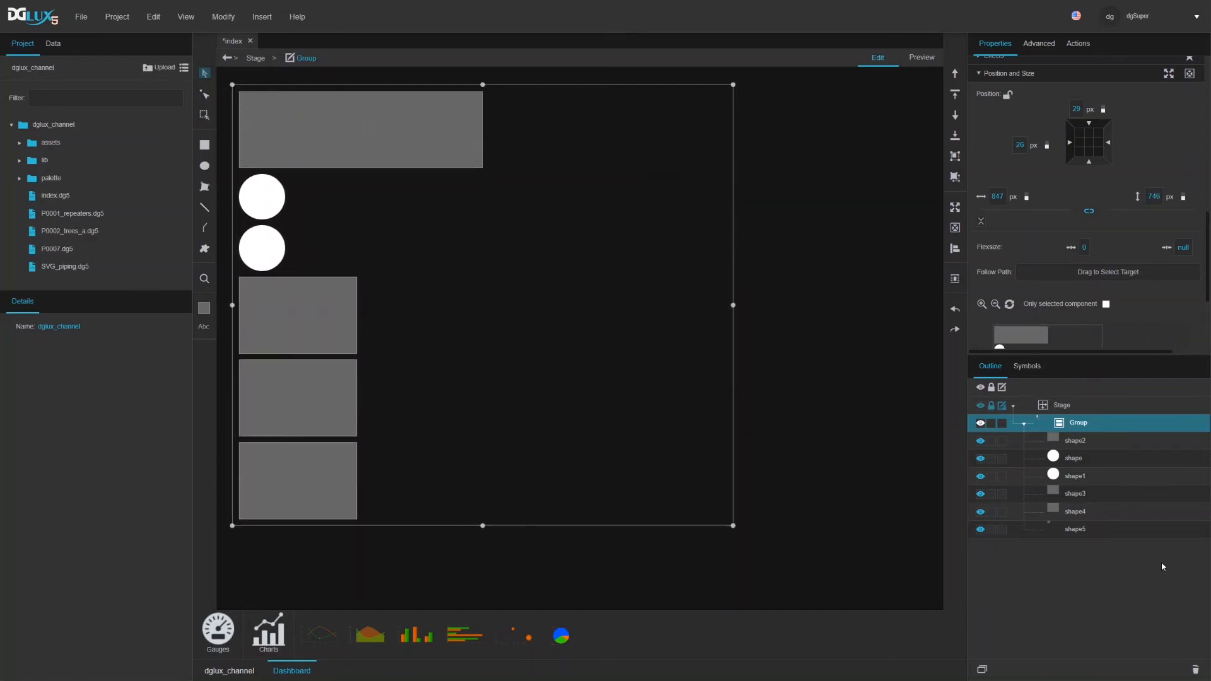
# Step: Set the flex shrink value of shape2, the wide rectangle, to 0
pyautogui.click(1074, 458)
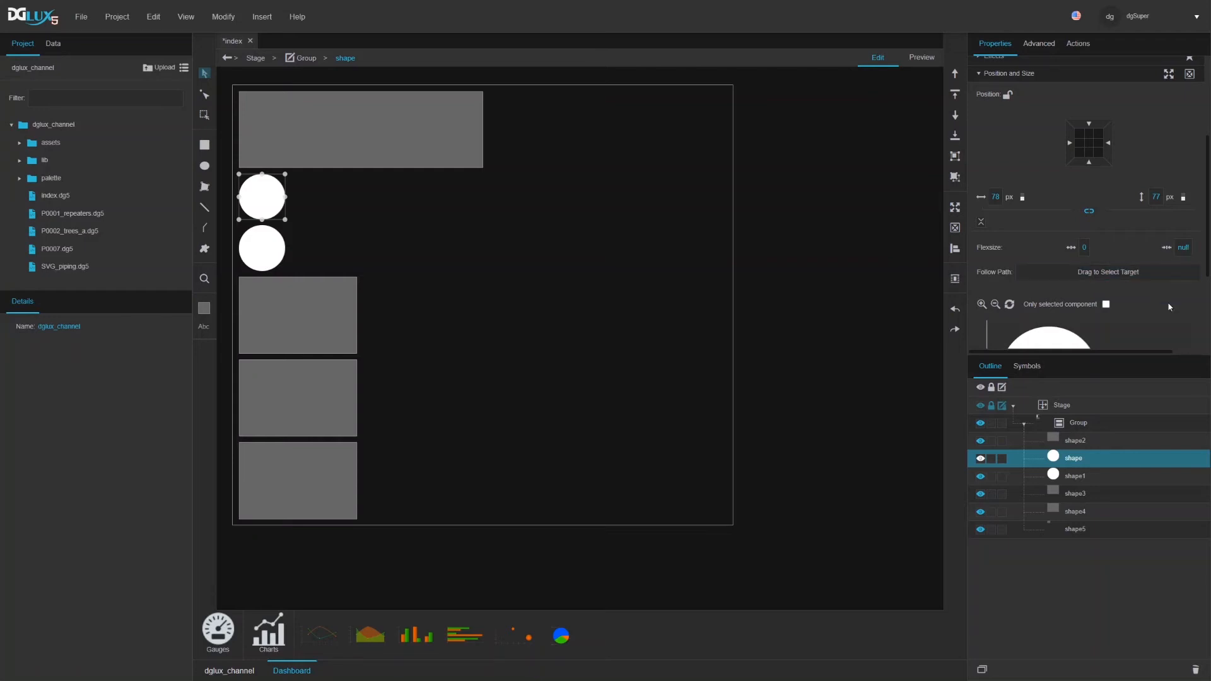
pyautogui.click(1075, 440)
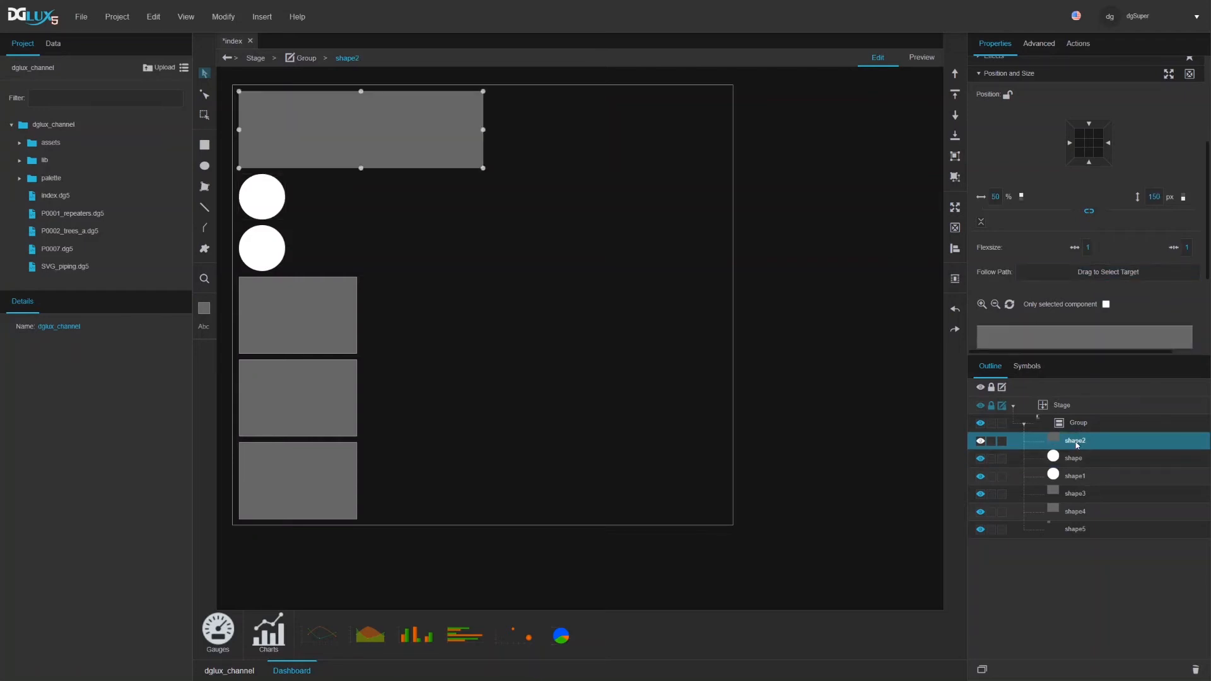
pyautogui.click(1186, 250)
pyautogui.write('0')
pyautogui.press('Return')
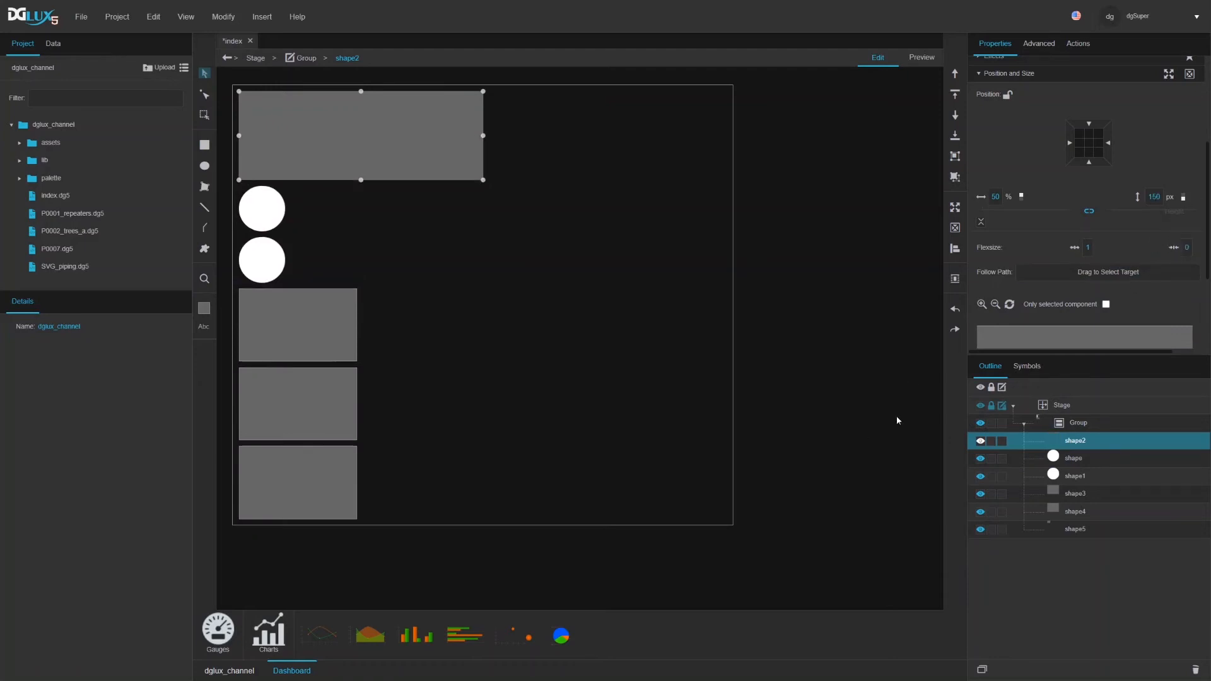
# Step: Reduce the group's height to about 601 px and set its wrap option to Wrap
pyautogui.click(1067, 424)
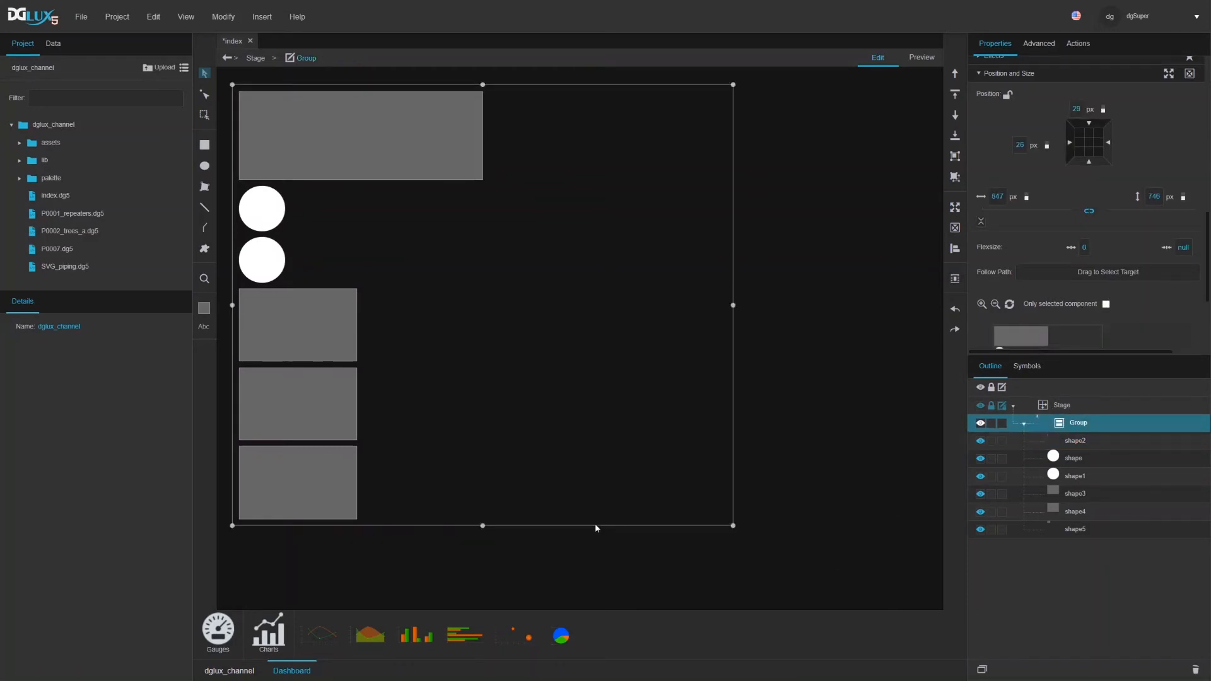
pyautogui.moveTo(483, 527); pyautogui.dragTo(518, 446)
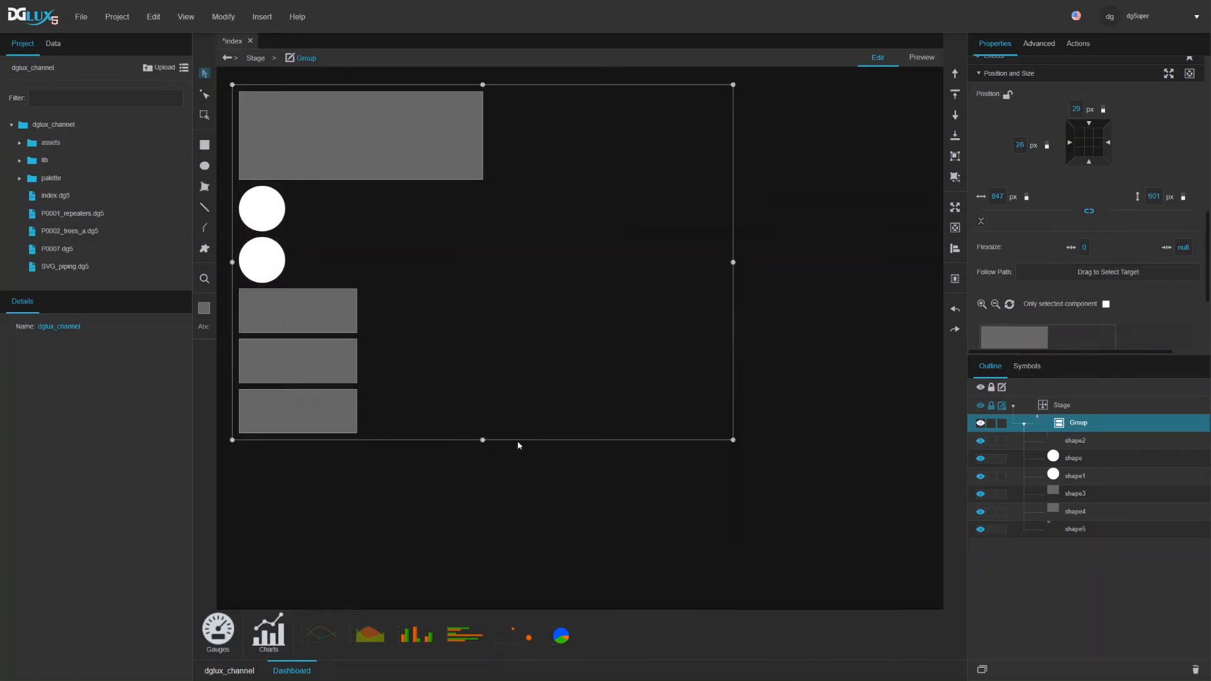
pyautogui.scroll(5, 1048, 297)
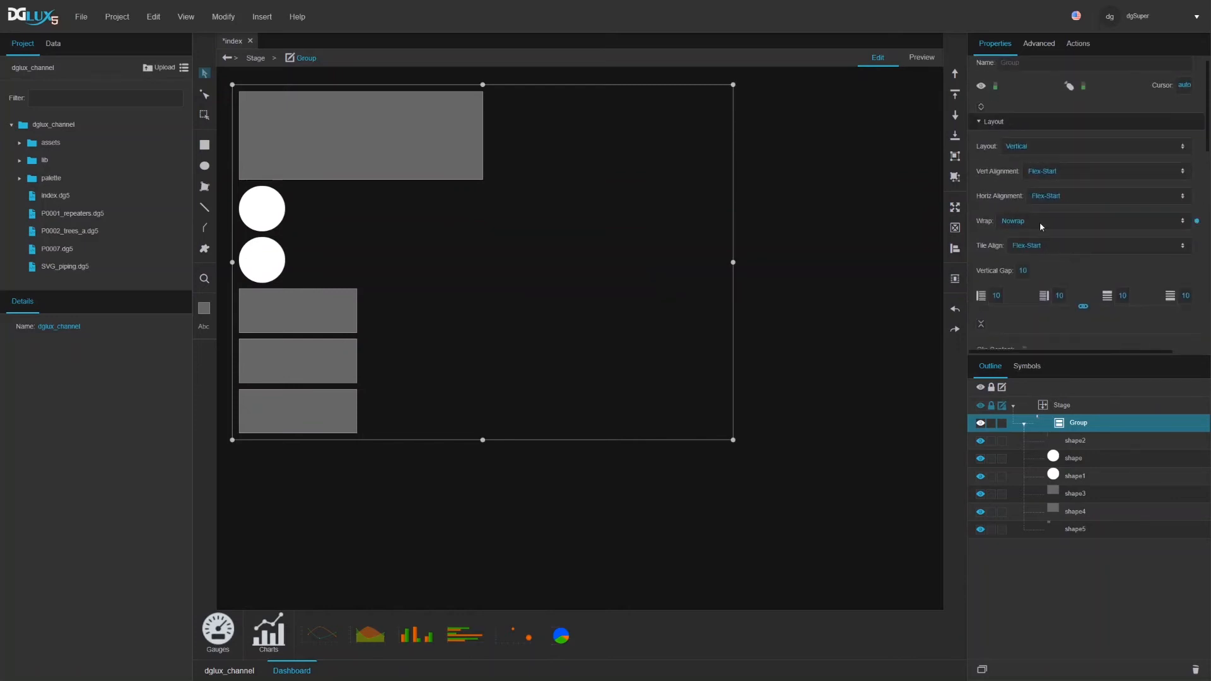
pyautogui.click(1040, 222)
pyautogui.click(1032, 254)
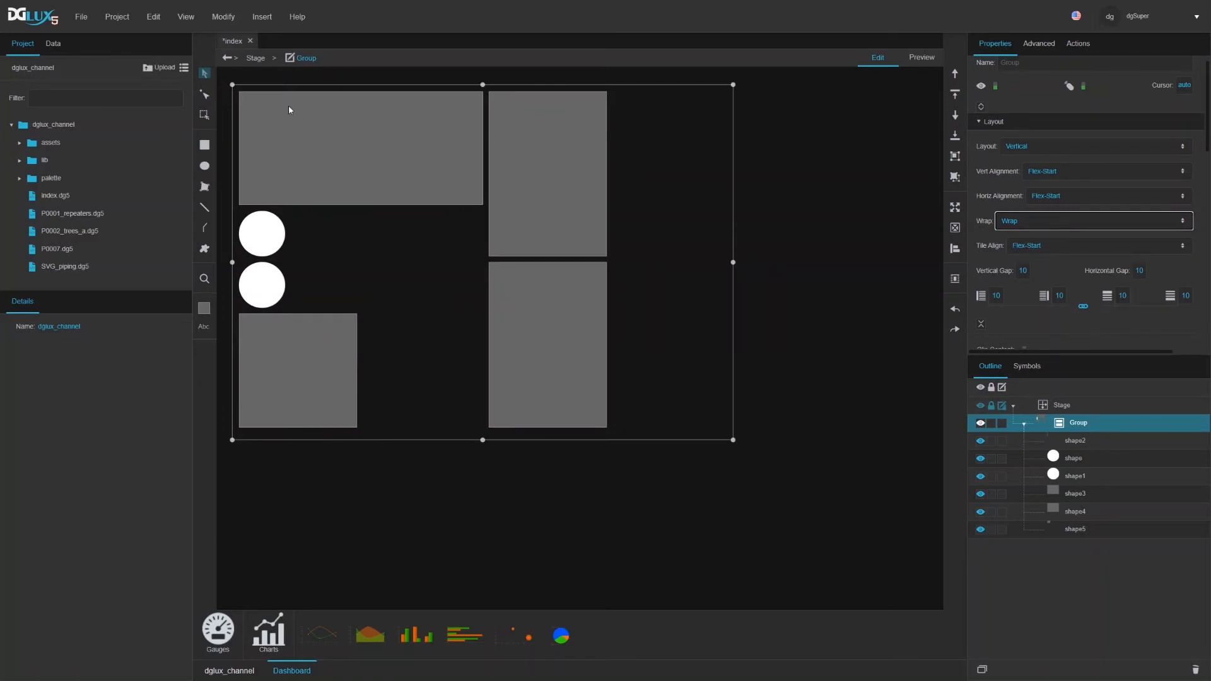
# Step: Shift the group slightly and enlarge its height to about 743 px
pyautogui.moveTo(280, 283)
pyautogui.mouseDown()
pyautogui.moveTo(285, 320)
pyautogui.moveTo(286, 306)
pyautogui.mouseUp()
pyautogui.moveTo(300, 147); pyautogui.dragTo(292, 137)
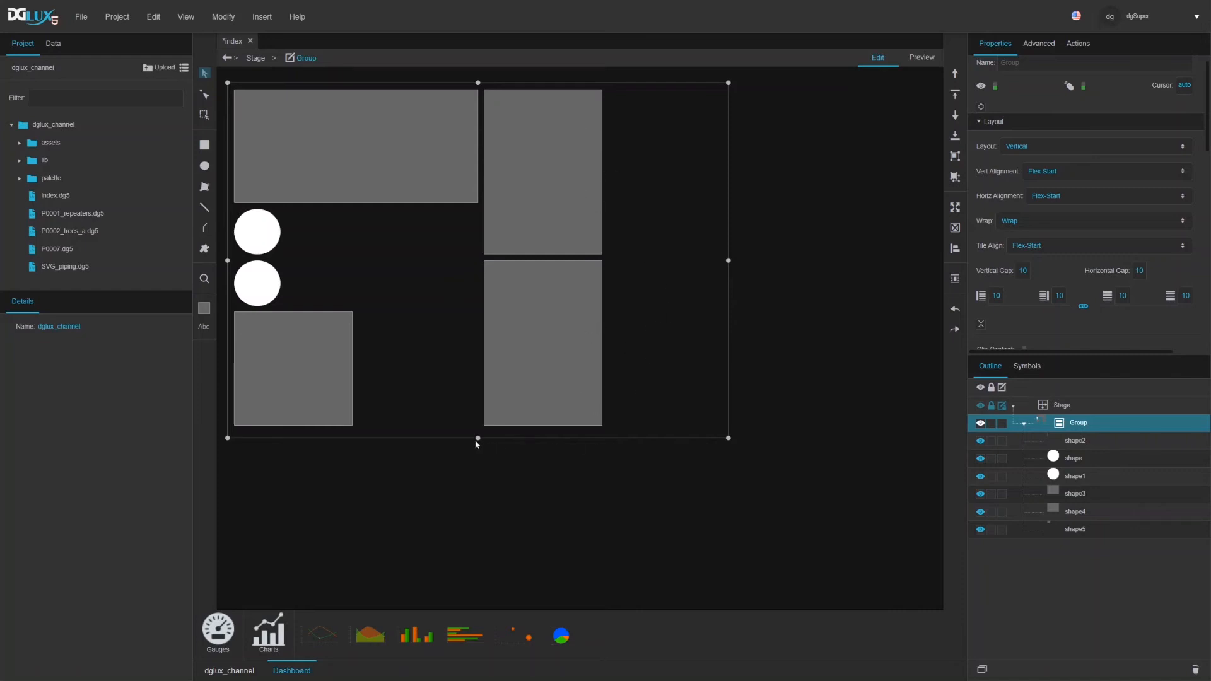
pyautogui.moveTo(478, 438); pyautogui.dragTo(593, 509)
# Step: Examine the position, size and flex settings of the group and shape2
pyautogui.scroll(-10, 1039, 283)
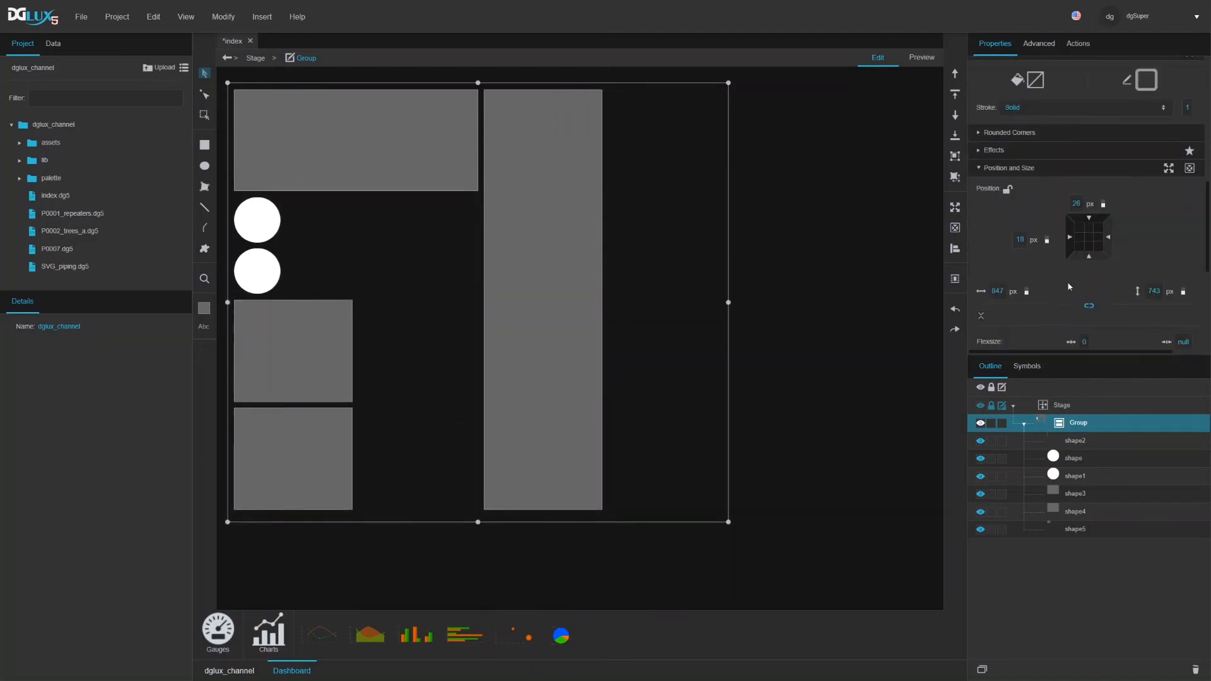
pyautogui.scroll(-8, 1138, 275)
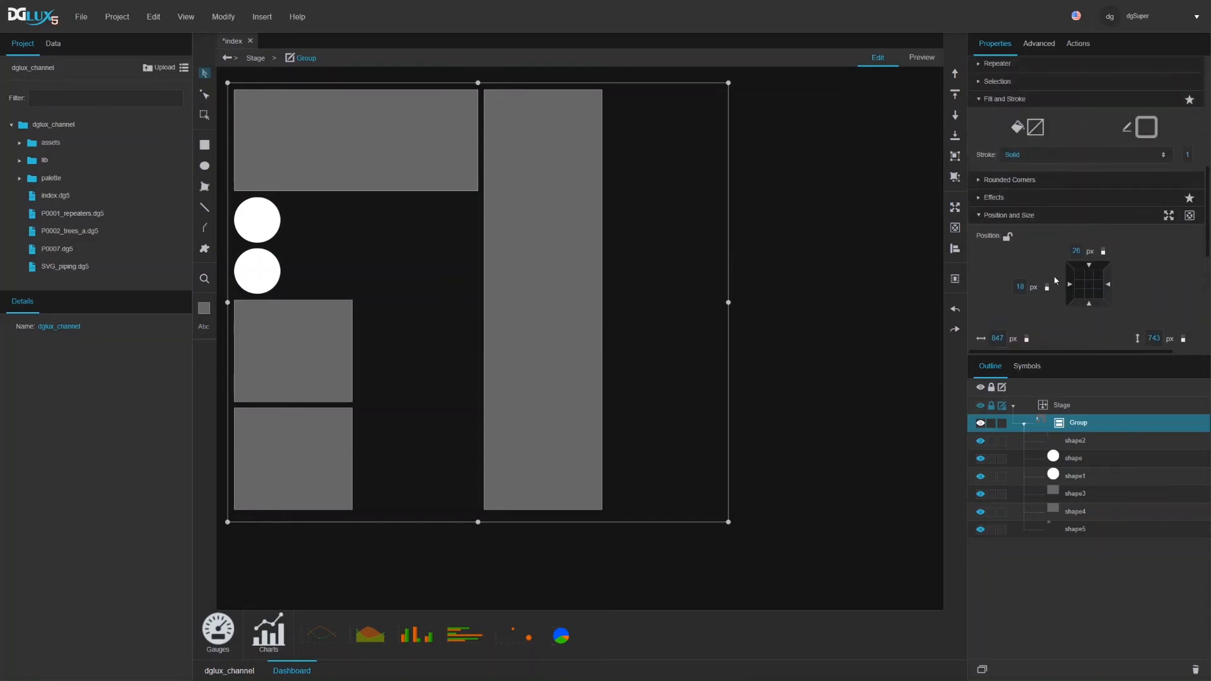
pyautogui.click(1077, 441)
pyautogui.scroll(-3, 1181, 322)
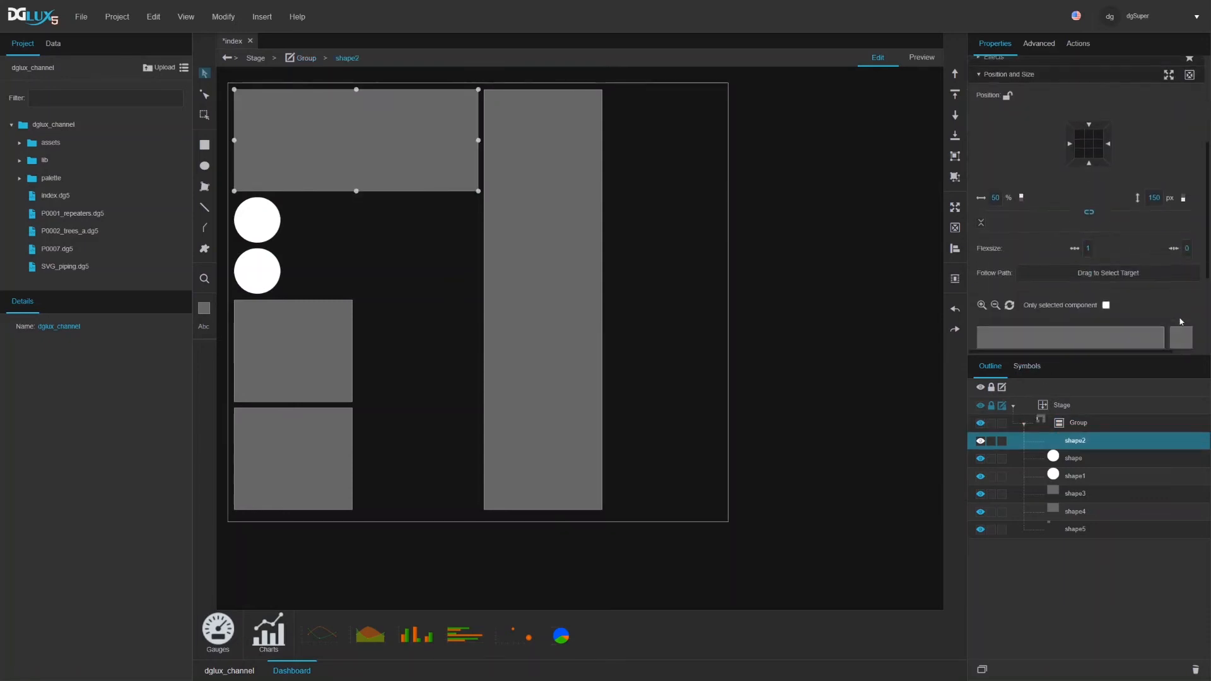
pyautogui.scroll(-3, 1173, 313)
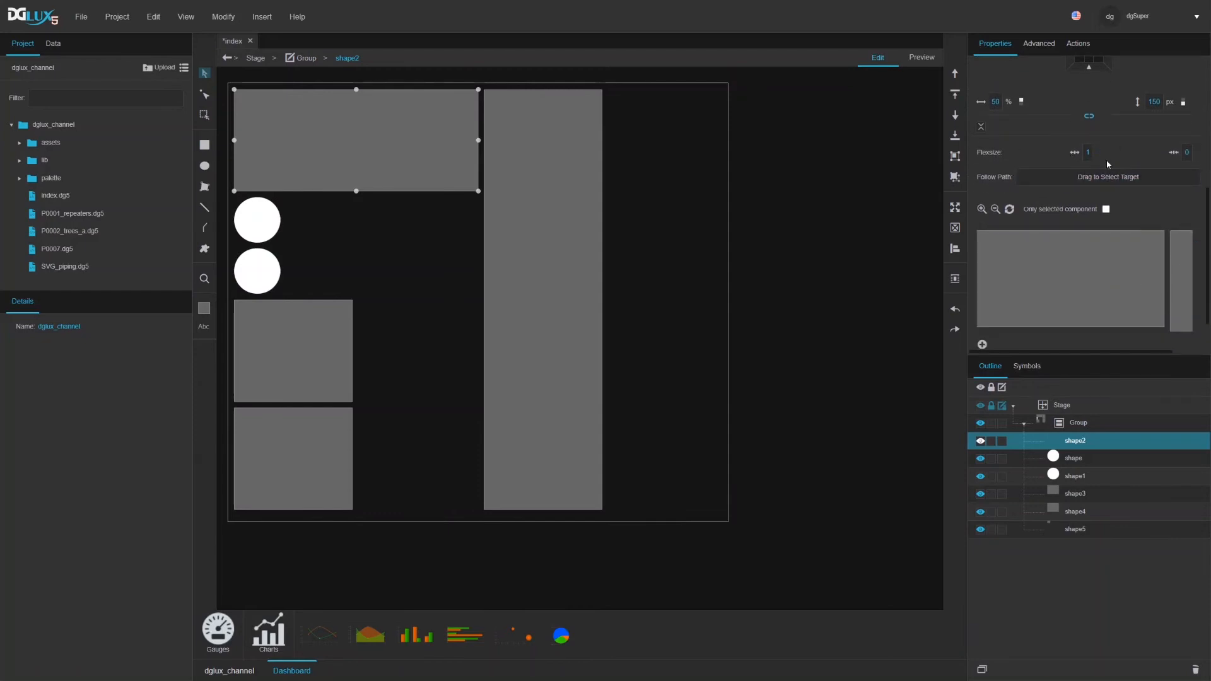
# Step: Delete the group with all its shapes from the stage
pyautogui.click(1090, 426)
pyautogui.moveTo(503, 289); pyautogui.dragTo(224, 79)
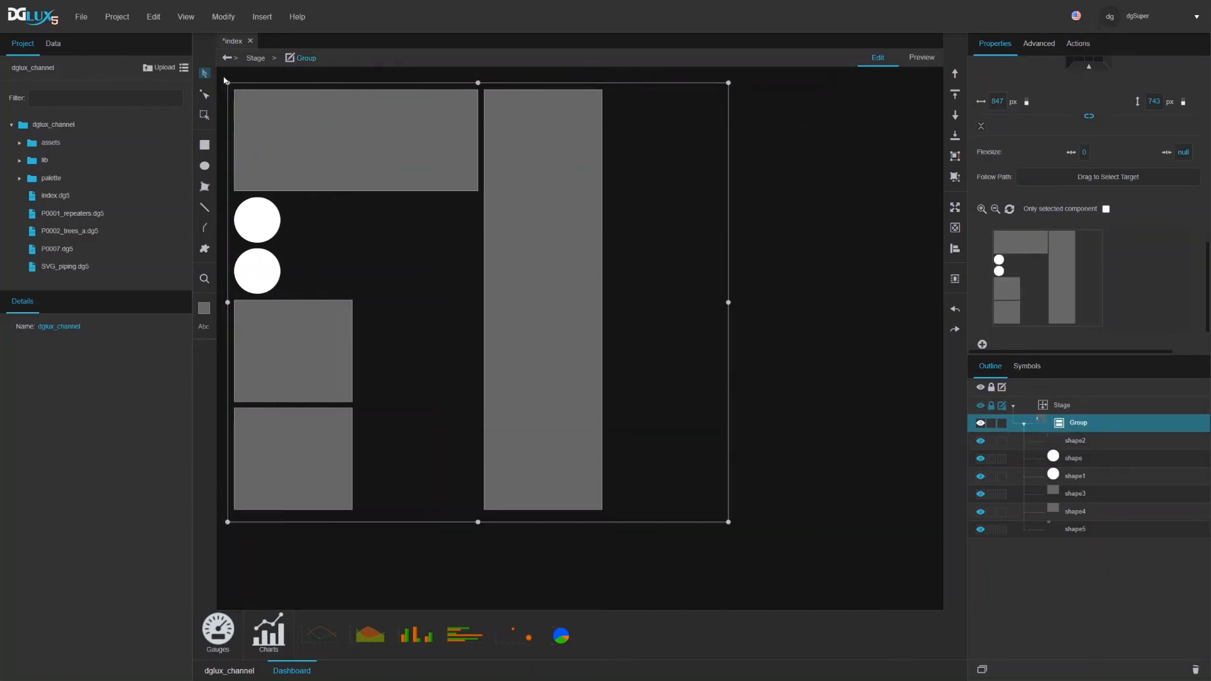
pyautogui.moveTo(788, 552); pyautogui.dragTo(219, 76)
pyautogui.press('Delete')
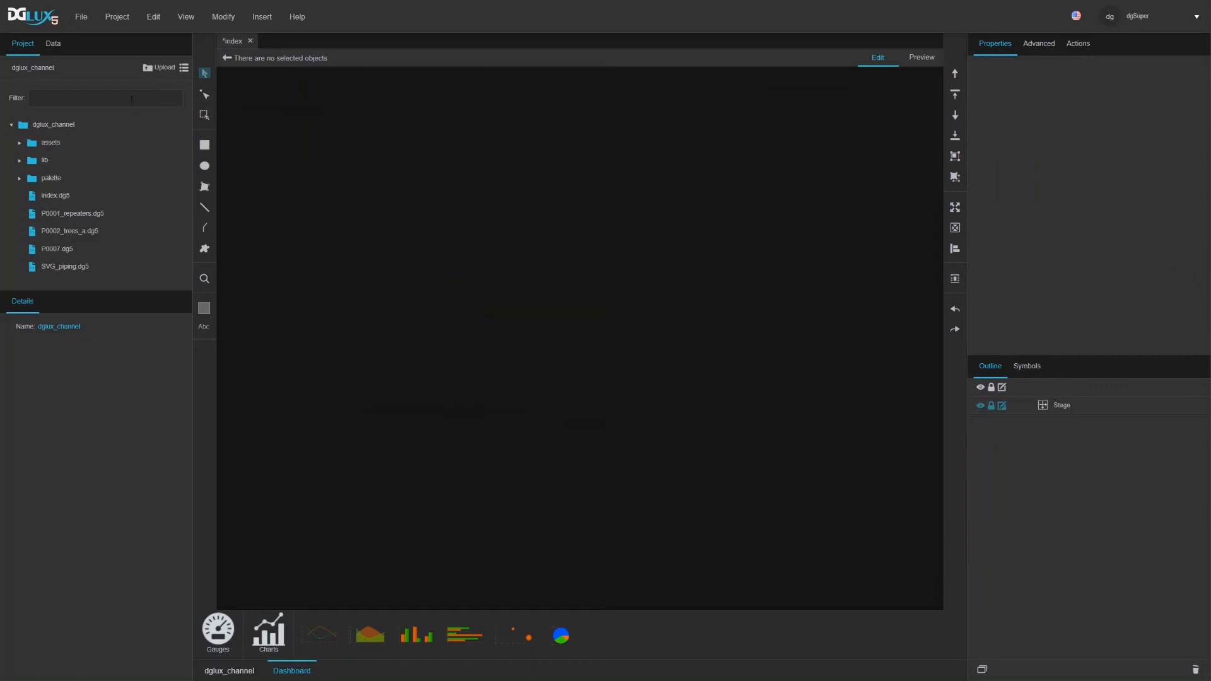
# Step: Set the Stage's layout to Vertical
pyautogui.click(1058, 411)
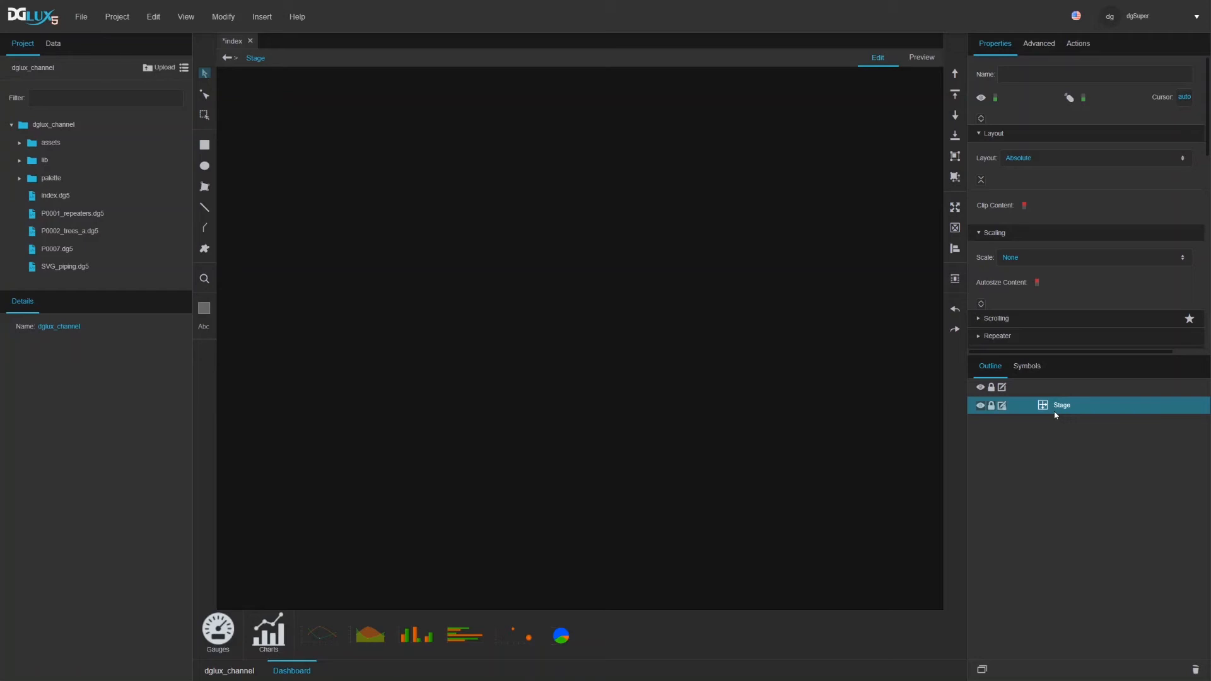
pyautogui.click(1039, 165)
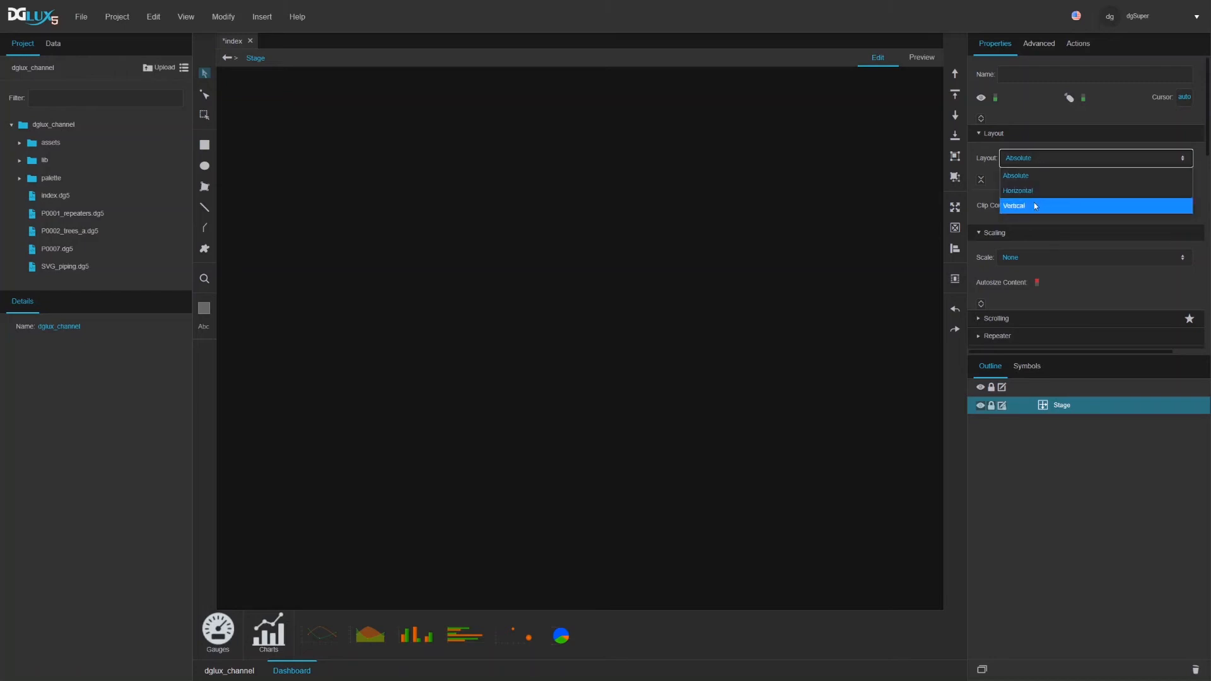
pyautogui.click(1035, 203)
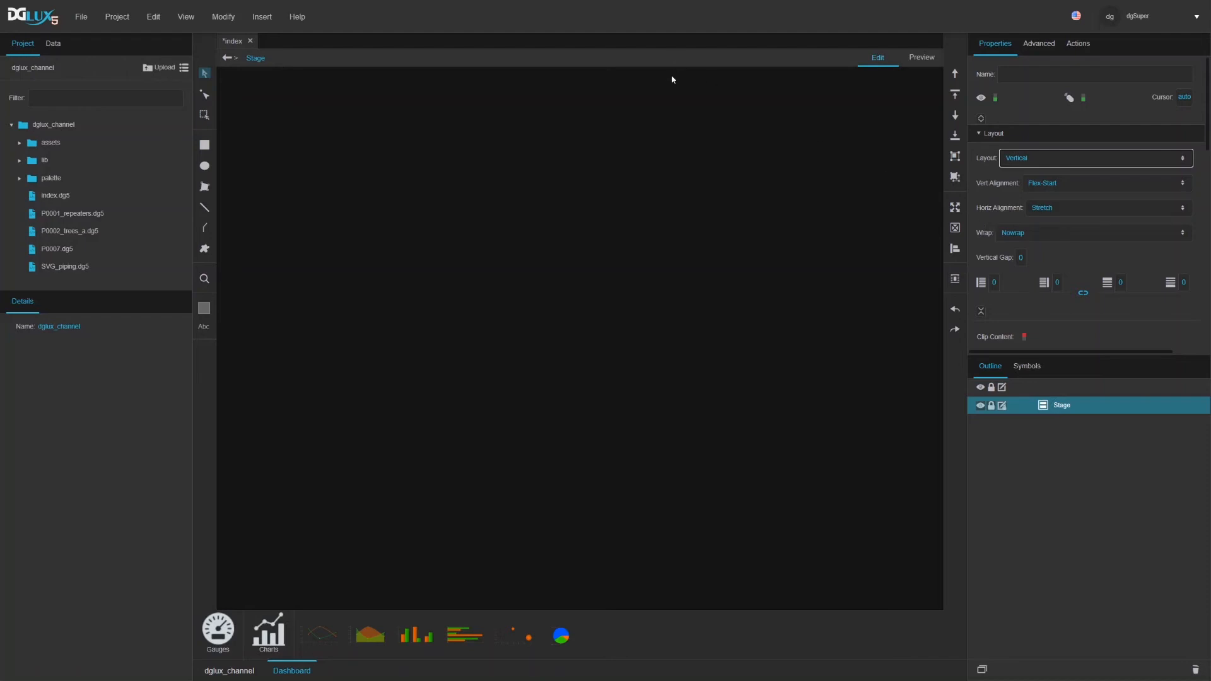
# Step: Insert a Group component into the Stage
pyautogui.rightClick(1064, 413)
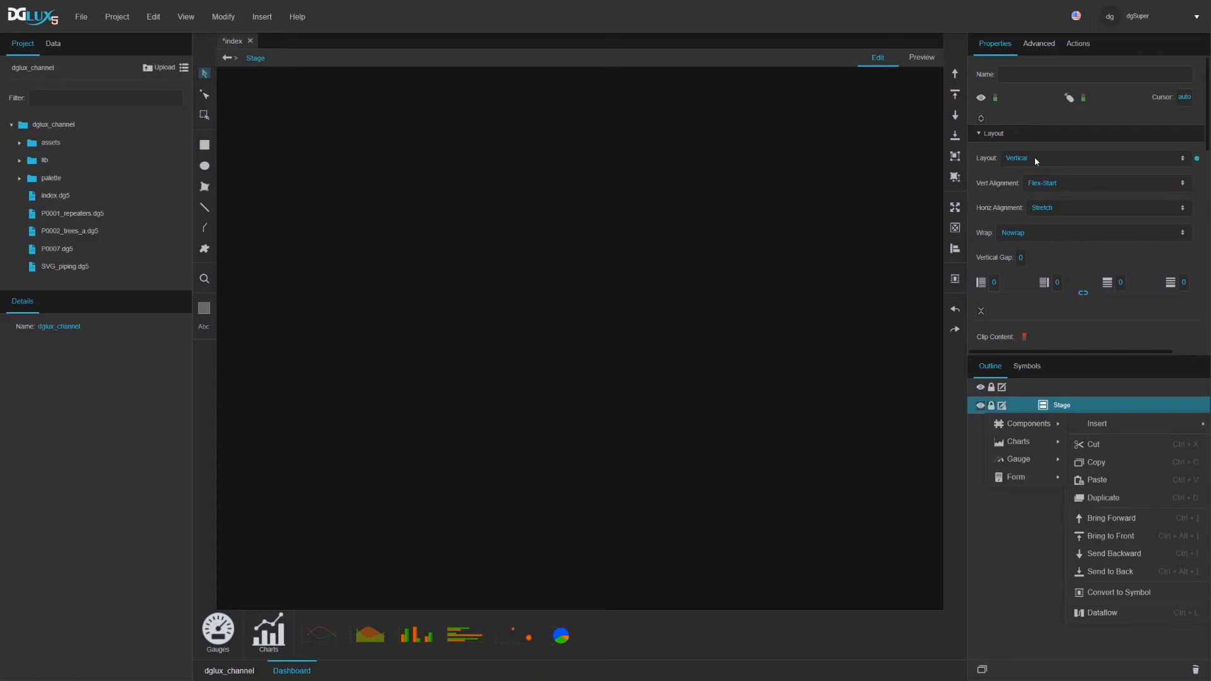
pyautogui.click(1034, 158)
pyautogui.rightClick(1066, 409)
pyautogui.moveTo(1094, 420)
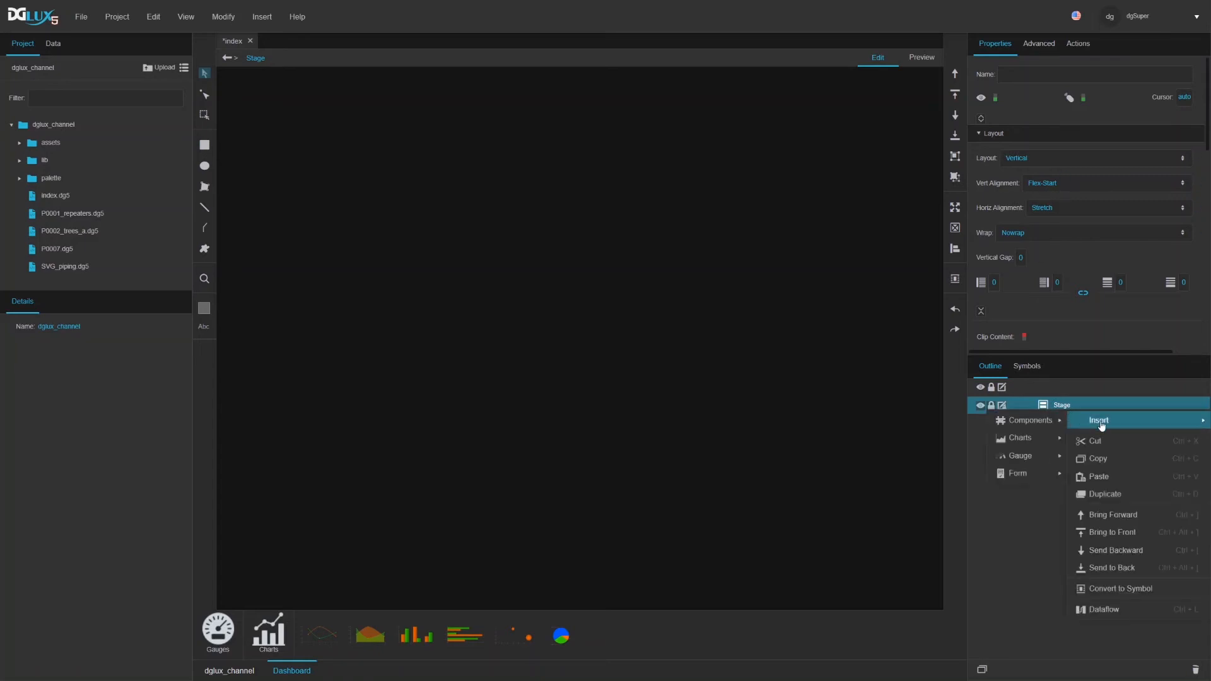
pyautogui.moveTo(1041, 421)
pyautogui.click(1084, 408)
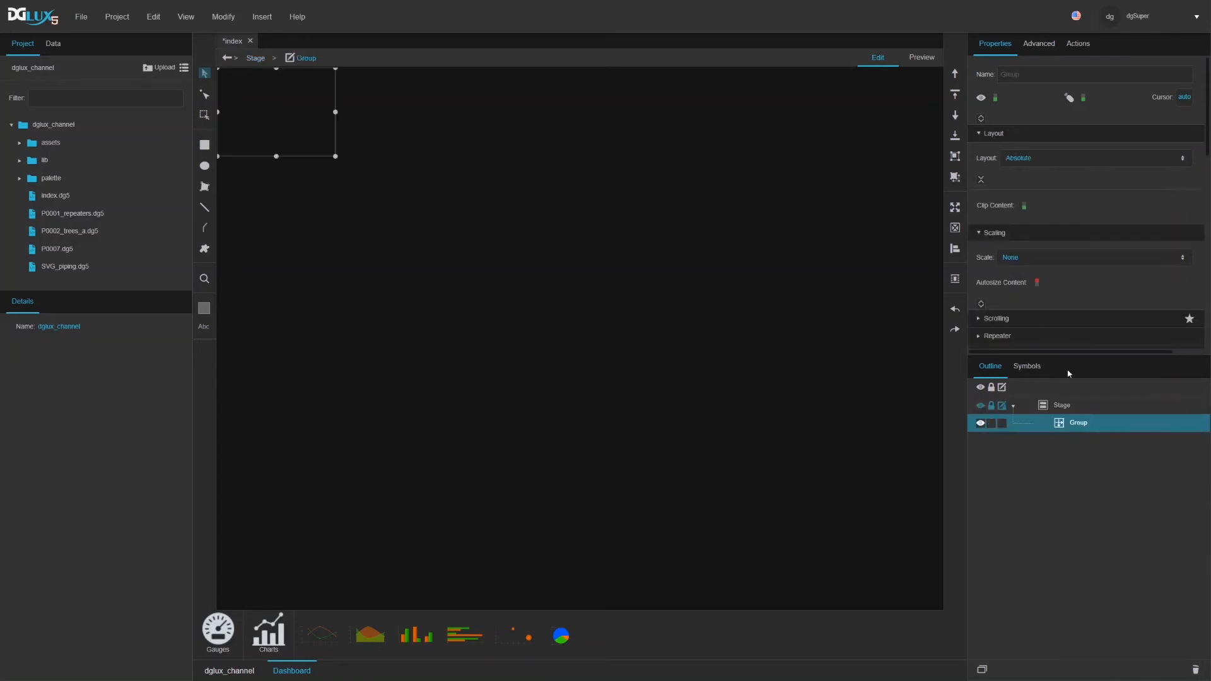
# Step: Fit the new group to the Stage at 100% width and set its height to 60 px
pyautogui.click(955, 208)
pyautogui.scroll(-5, 1049, 225)
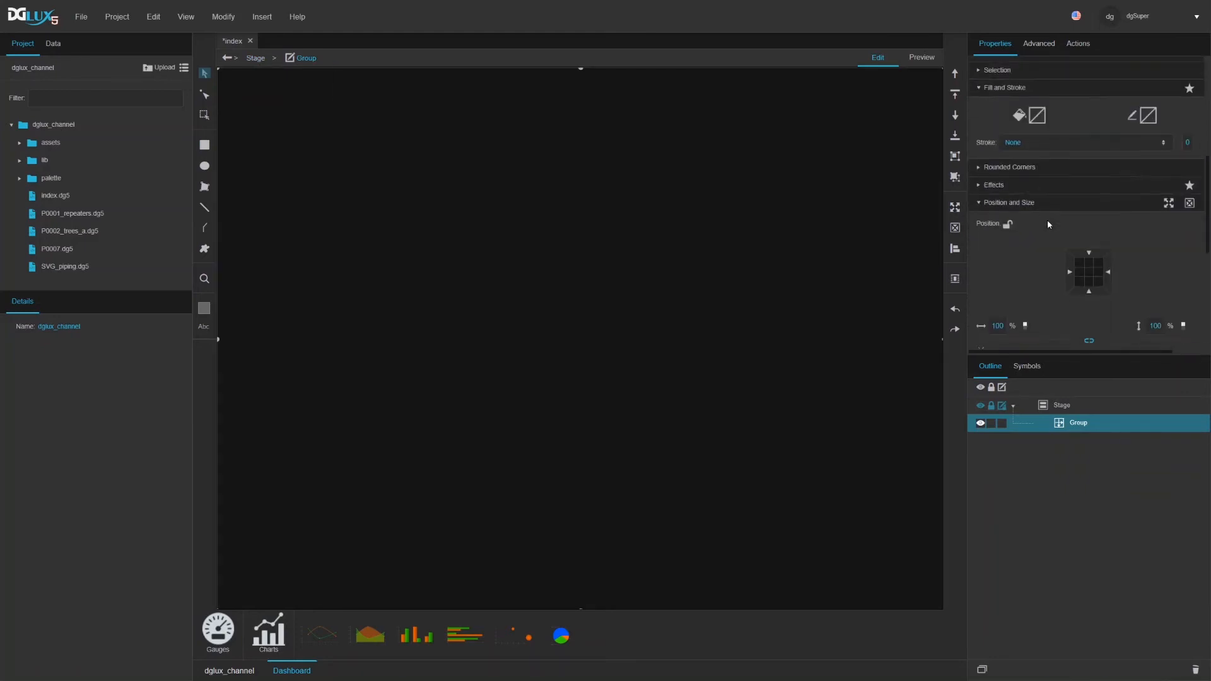
pyautogui.scroll(-1, 1049, 224)
pyautogui.click(1175, 282)
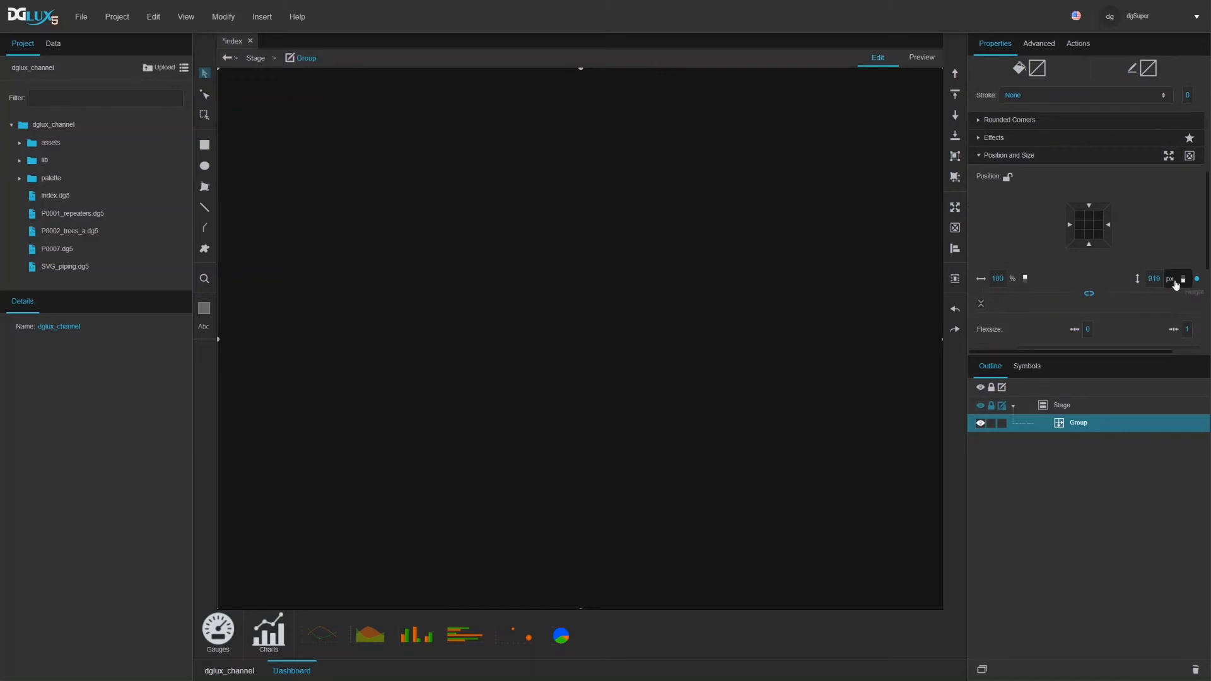
pyautogui.click(1153, 278)
pyautogui.write('60')
pyautogui.press('Return')
# Step: Set the new group's flex shrink value to 0
pyautogui.click(1188, 329)
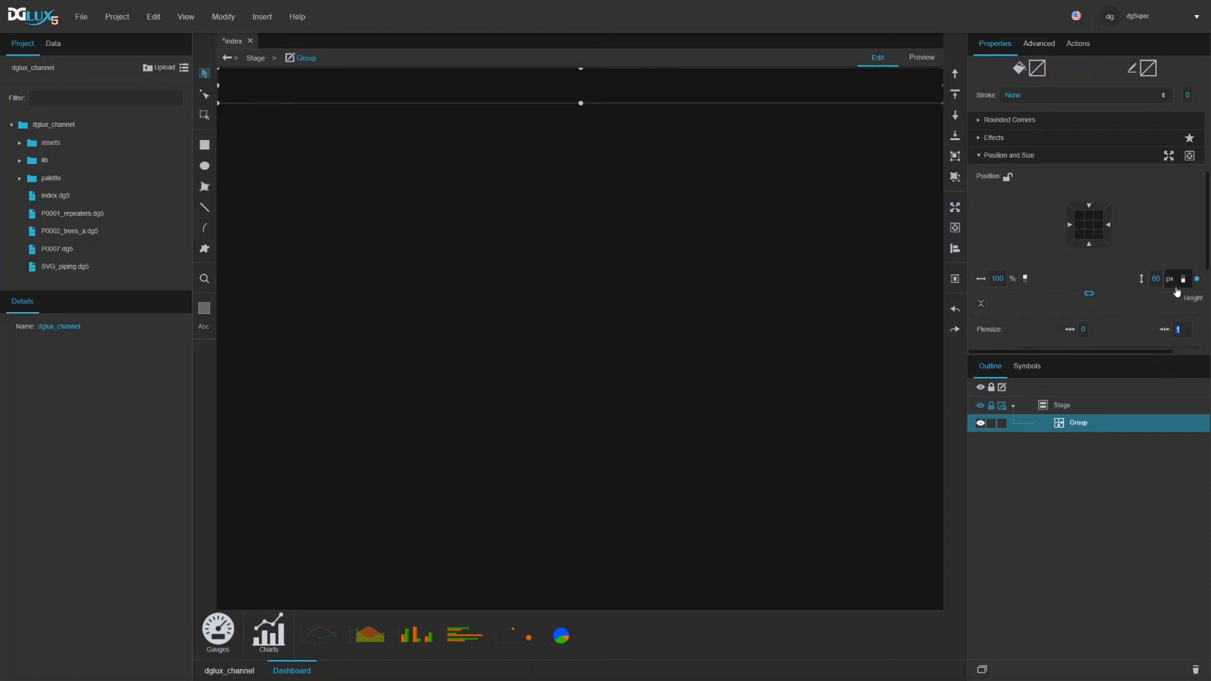
pyautogui.write('0')
pyautogui.press('Return')
# Step: Review the Stage's vertical layout and the new group's height and flex size settings
pyautogui.click(1062, 414)
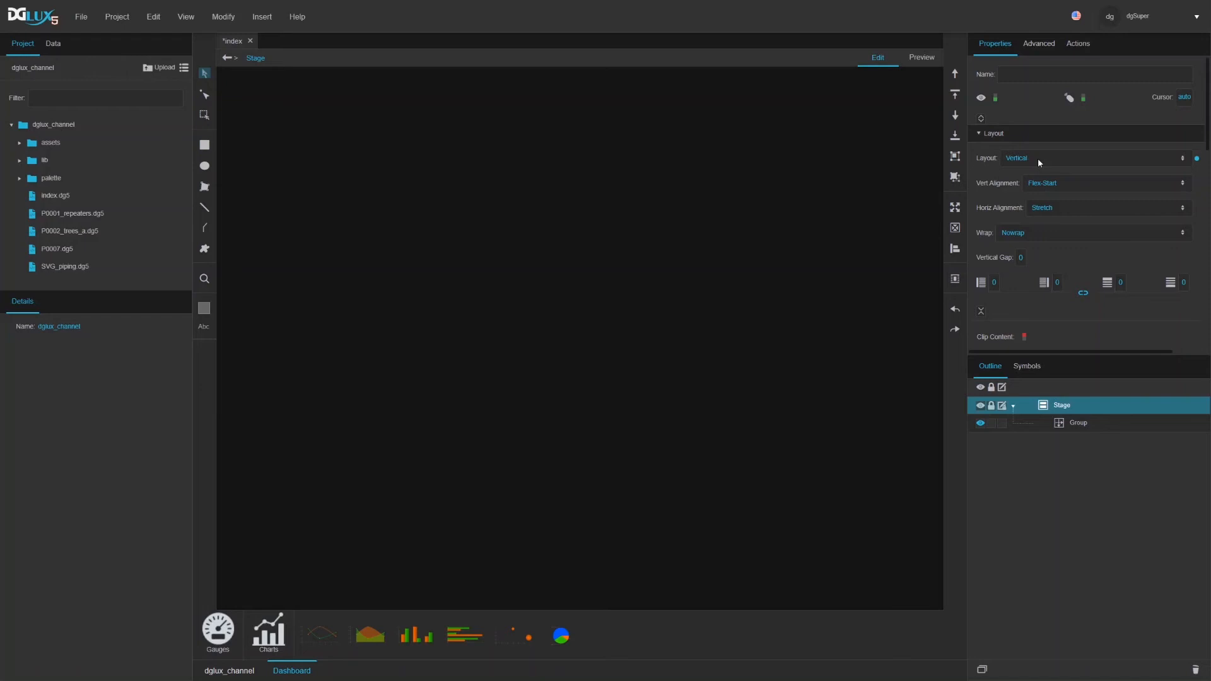
pyautogui.click(1038, 157)
pyautogui.click(1038, 158)
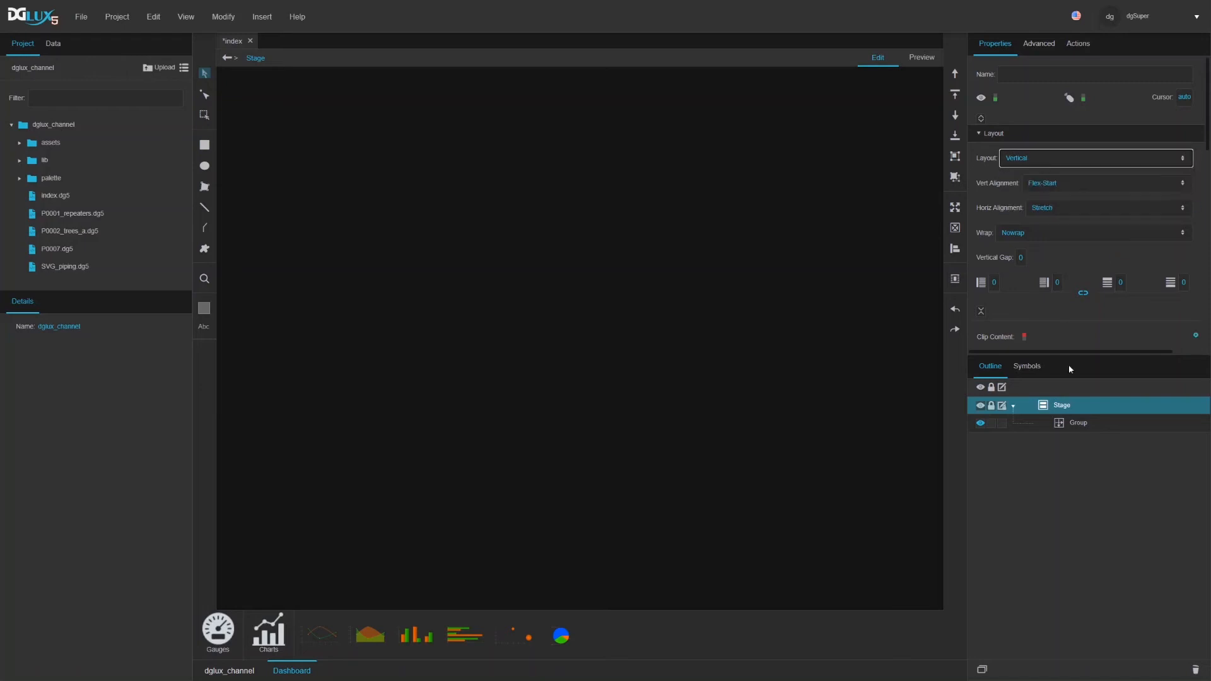
pyautogui.click(1076, 424)
pyautogui.scroll(-5, 1116, 262)
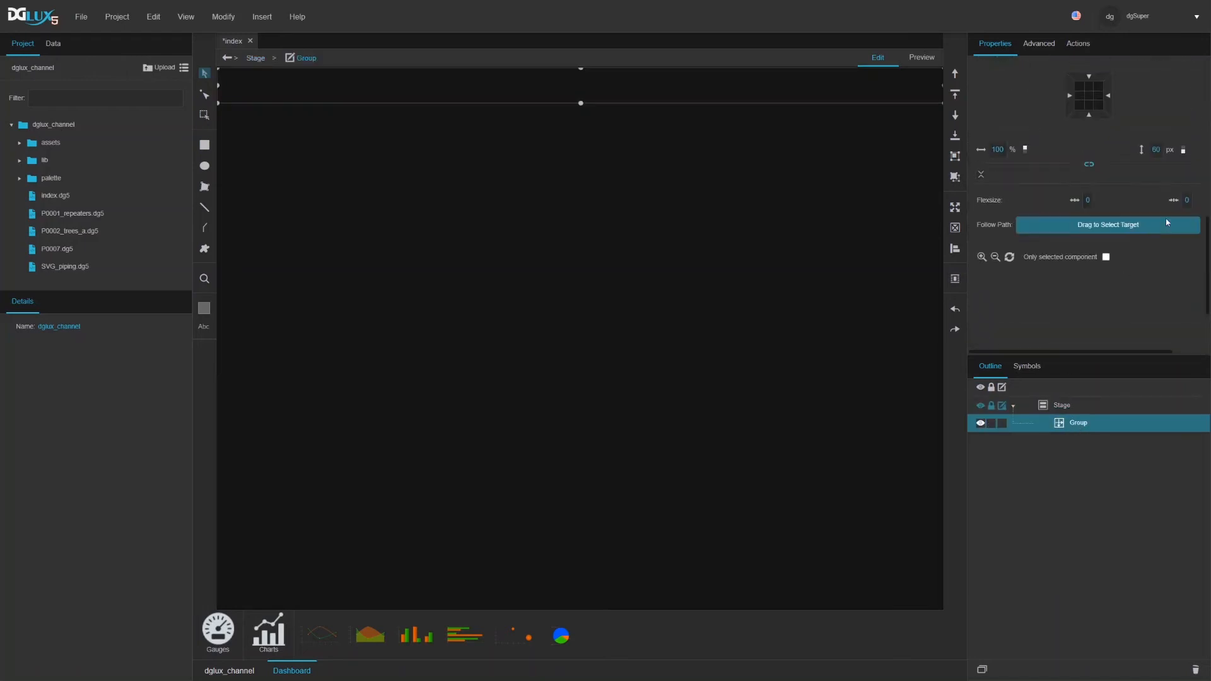
pyautogui.scroll(3, 1170, 214)
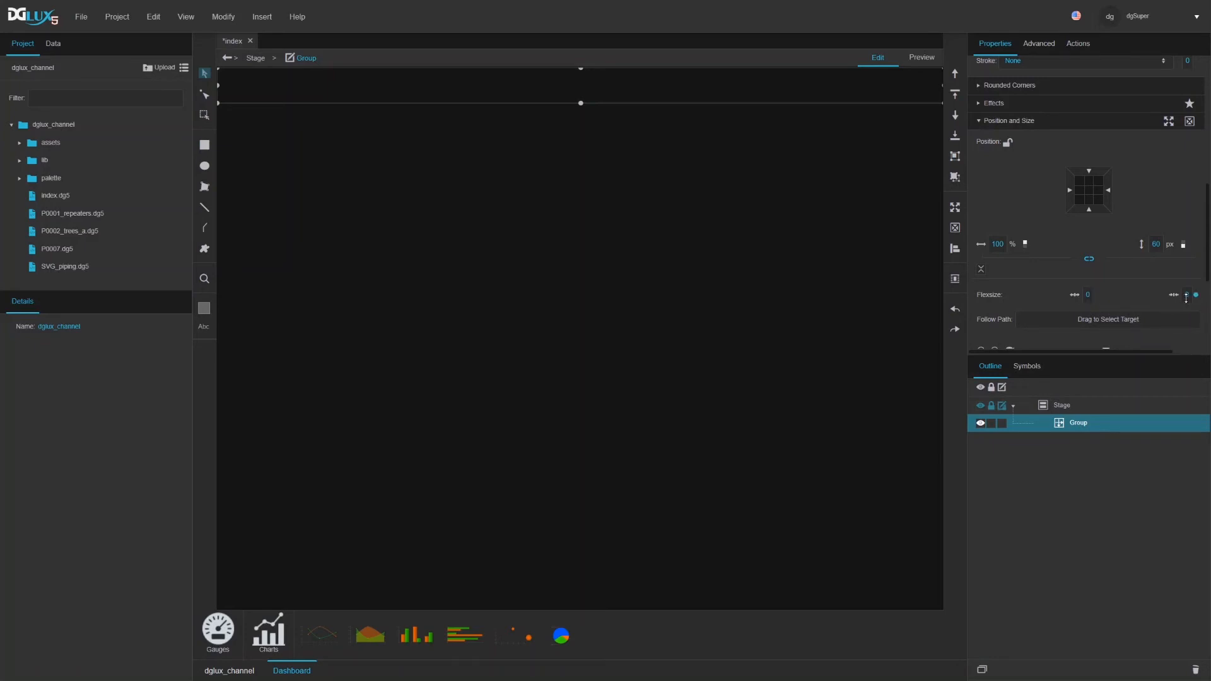
pyautogui.click(1066, 407)
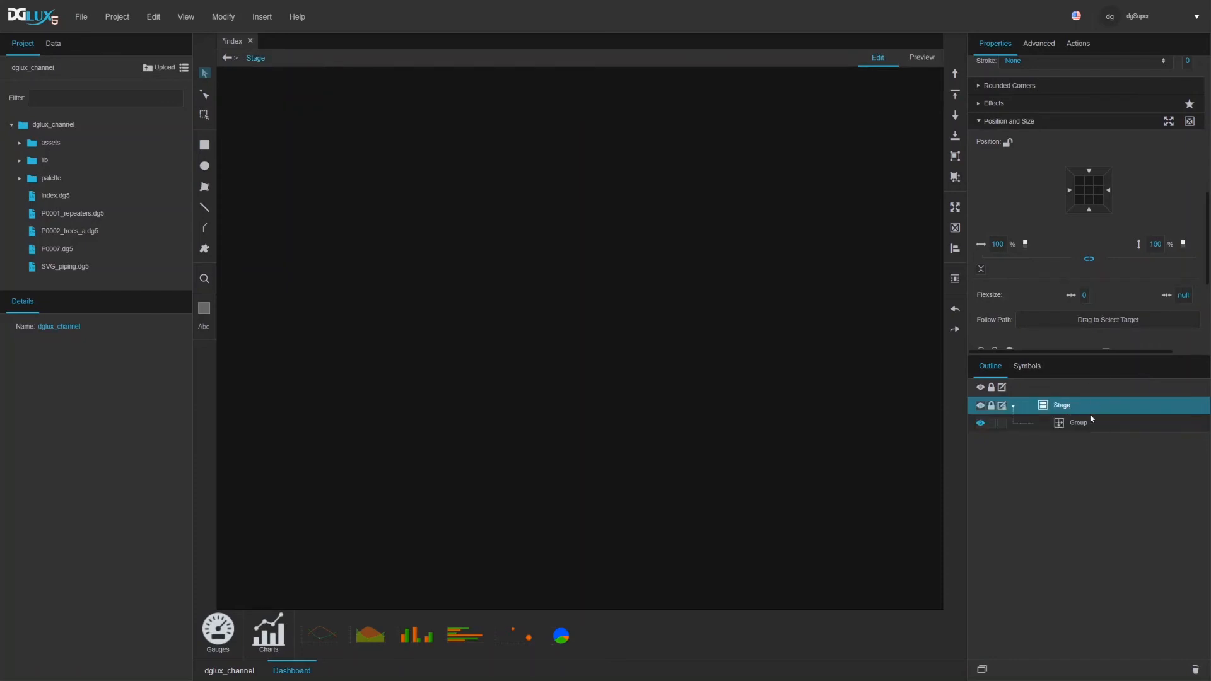
pyautogui.click(1083, 424)
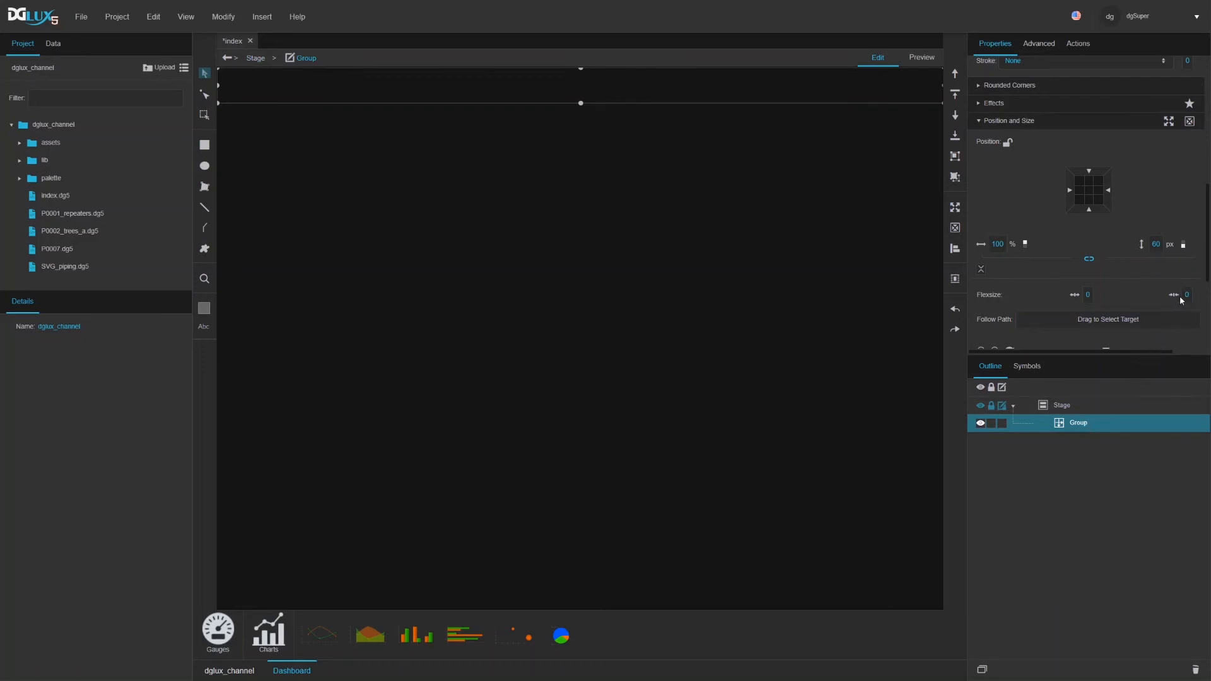
# Step: Rename the 60 px high group as header and set its layout to Horizontal
pyautogui.doubleClick(1080, 424)
pyautogui.write('heads')
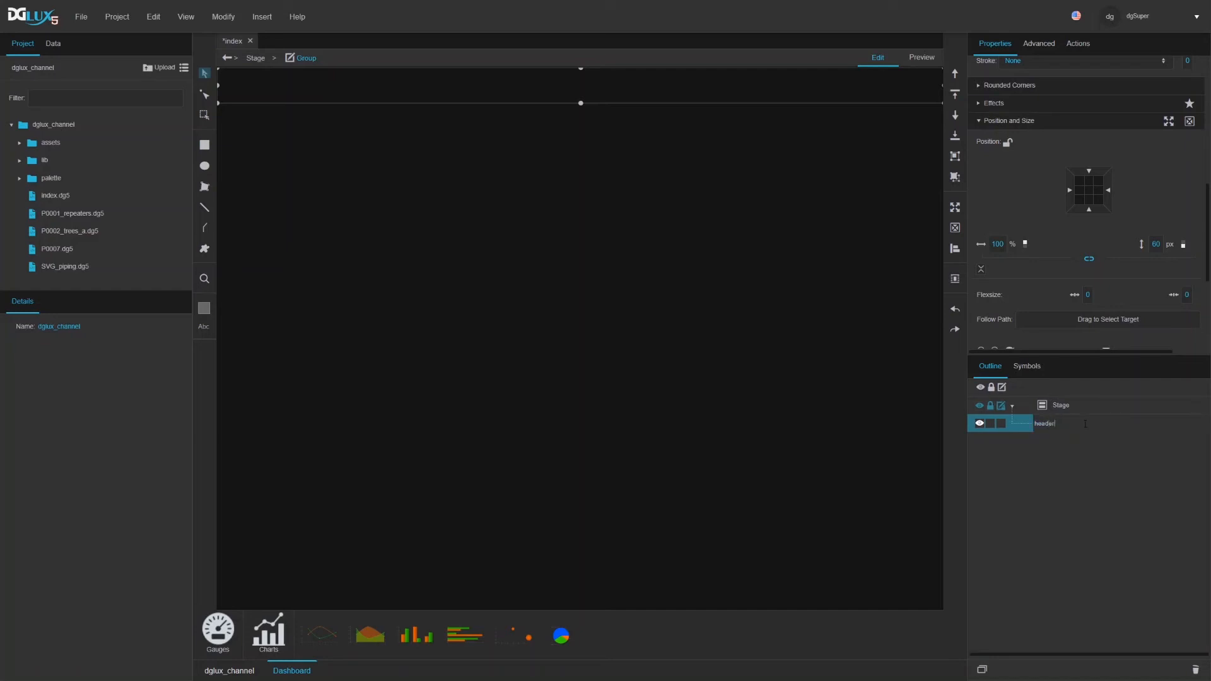
pyautogui.write('r')
pyautogui.press('Return')
pyautogui.scroll(5, 1092, 211)
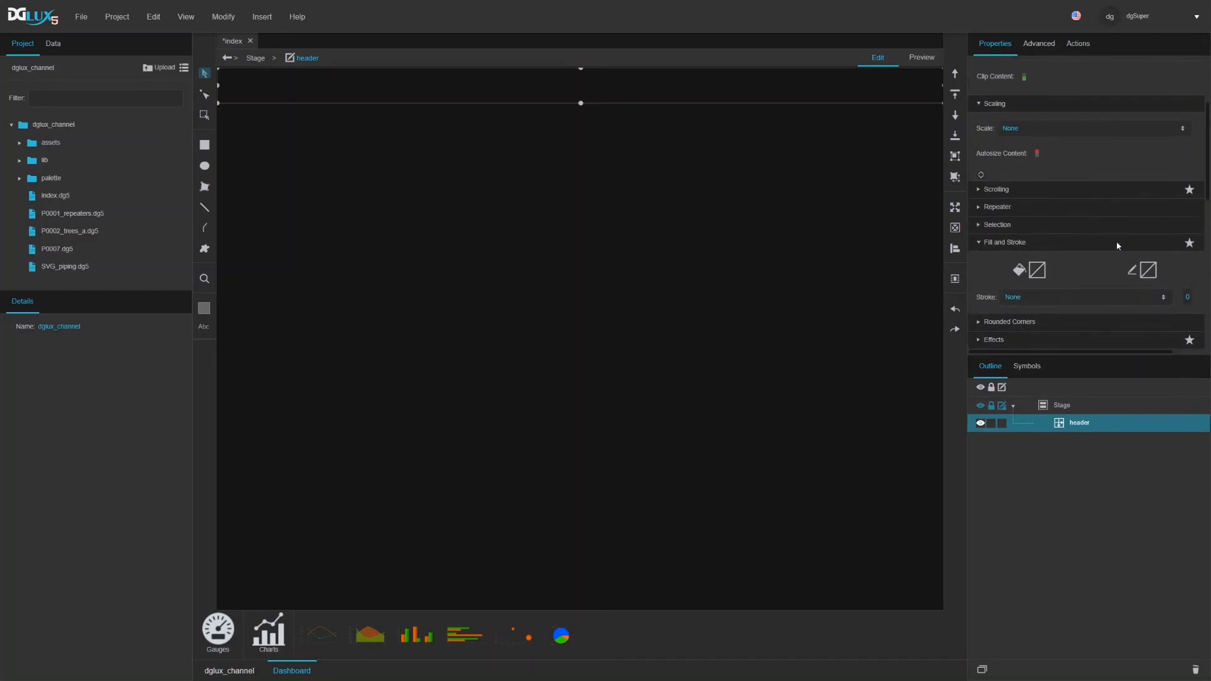
pyautogui.click(1020, 161)
pyautogui.click(1018, 189)
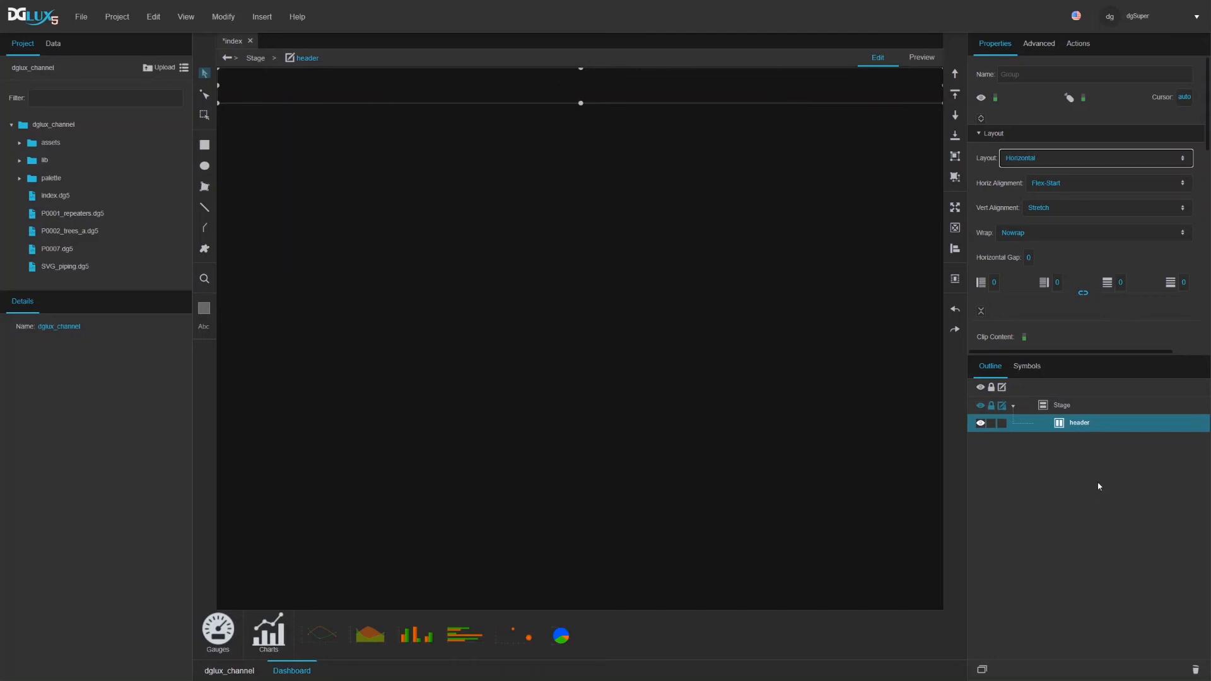
# Step: Give the header group a solid blue fill in #3399cc
pyautogui.scroll(-3, 1065, 278)
pyautogui.click(1037, 257)
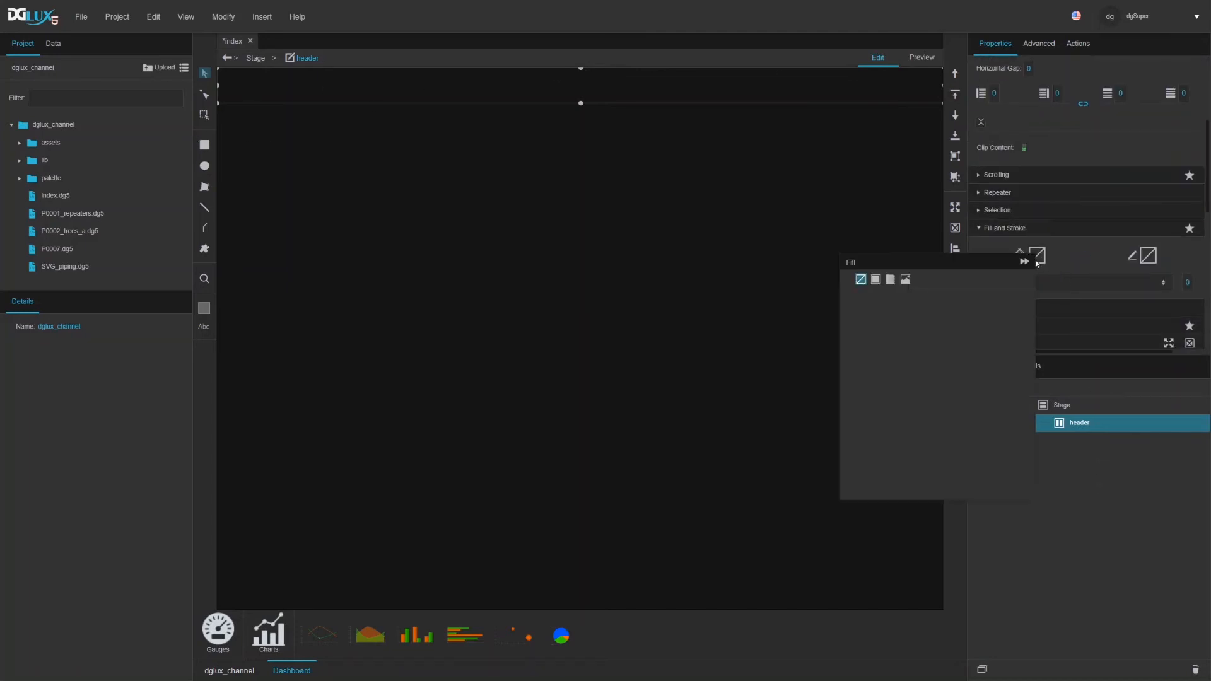
pyautogui.click(876, 279)
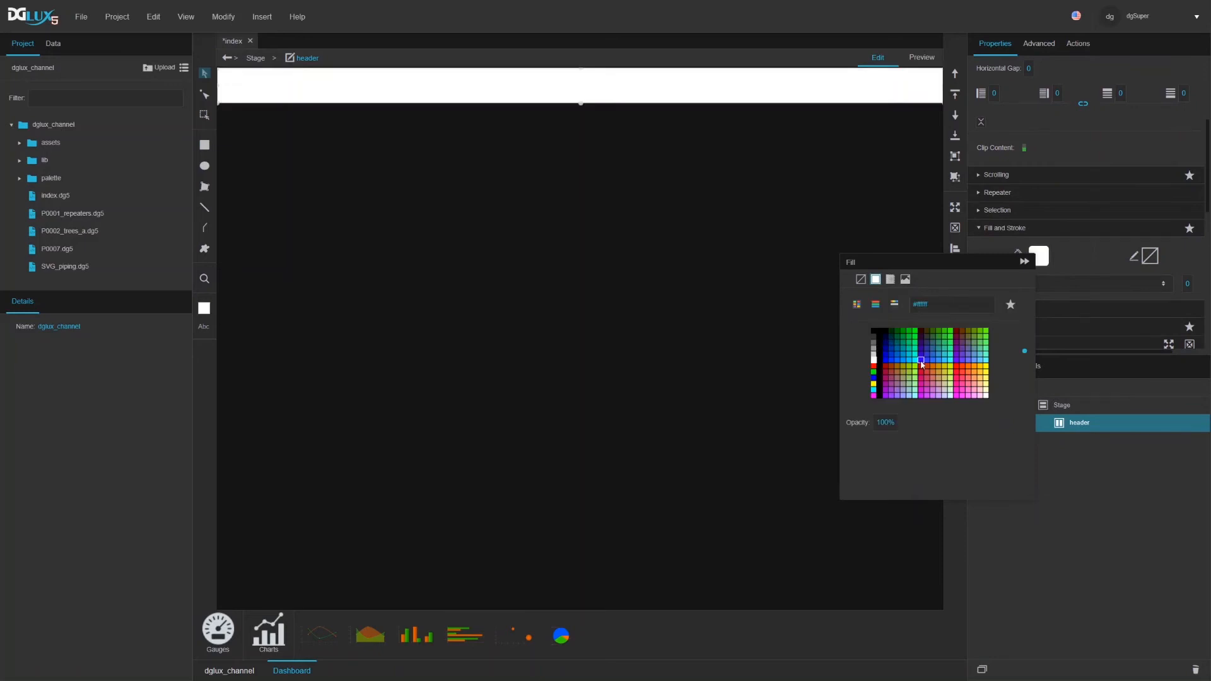
pyautogui.click(943, 357)
pyautogui.click(940, 357)
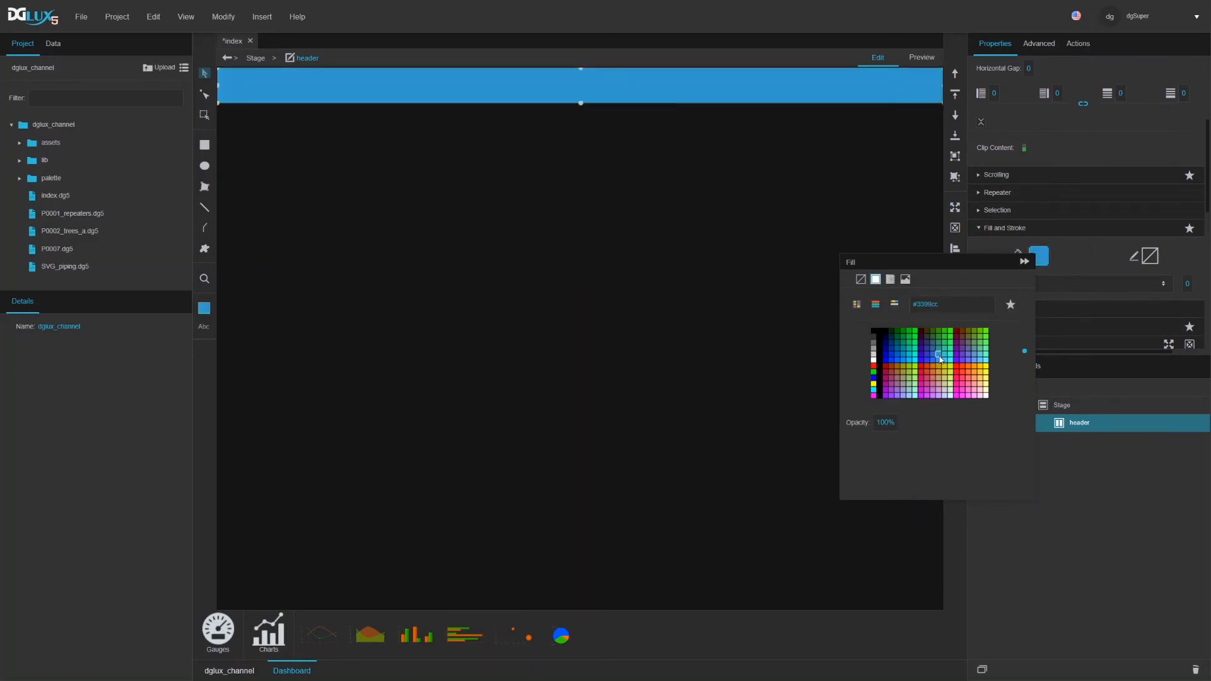
pyautogui.click(1101, 547)
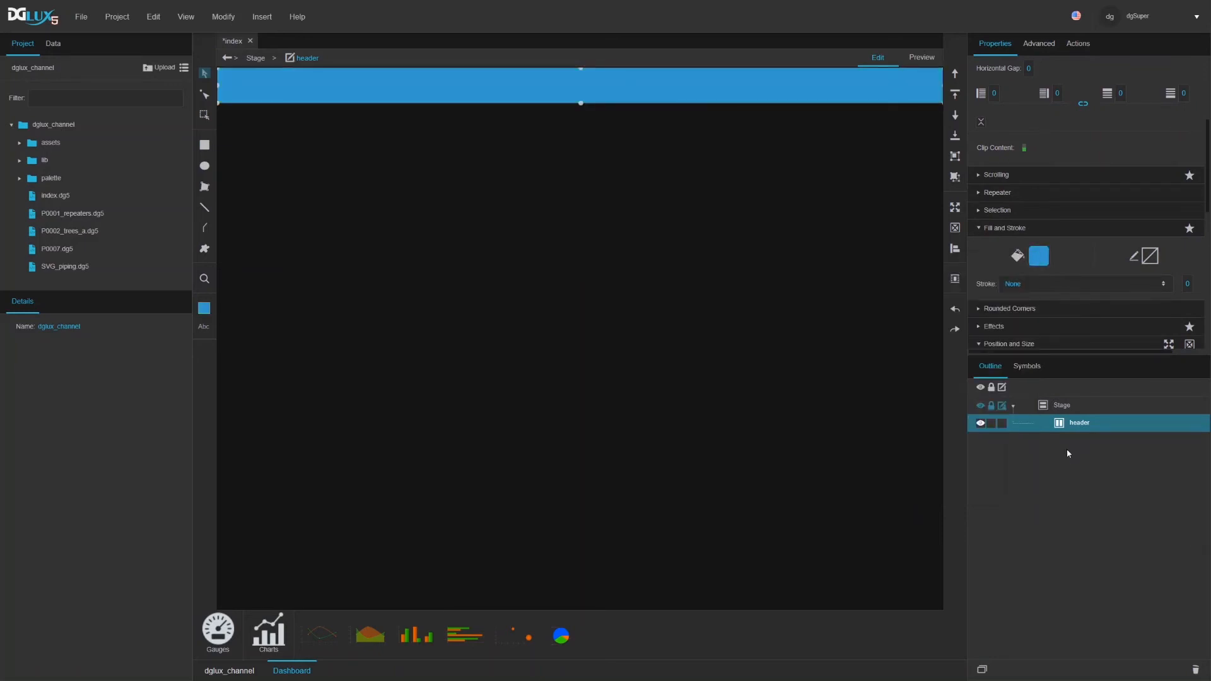
# Step: Insert a second Group component into the Stage and fit it to the space below the header
pyautogui.click(1066, 410)
pyautogui.scroll(5, 1070, 239)
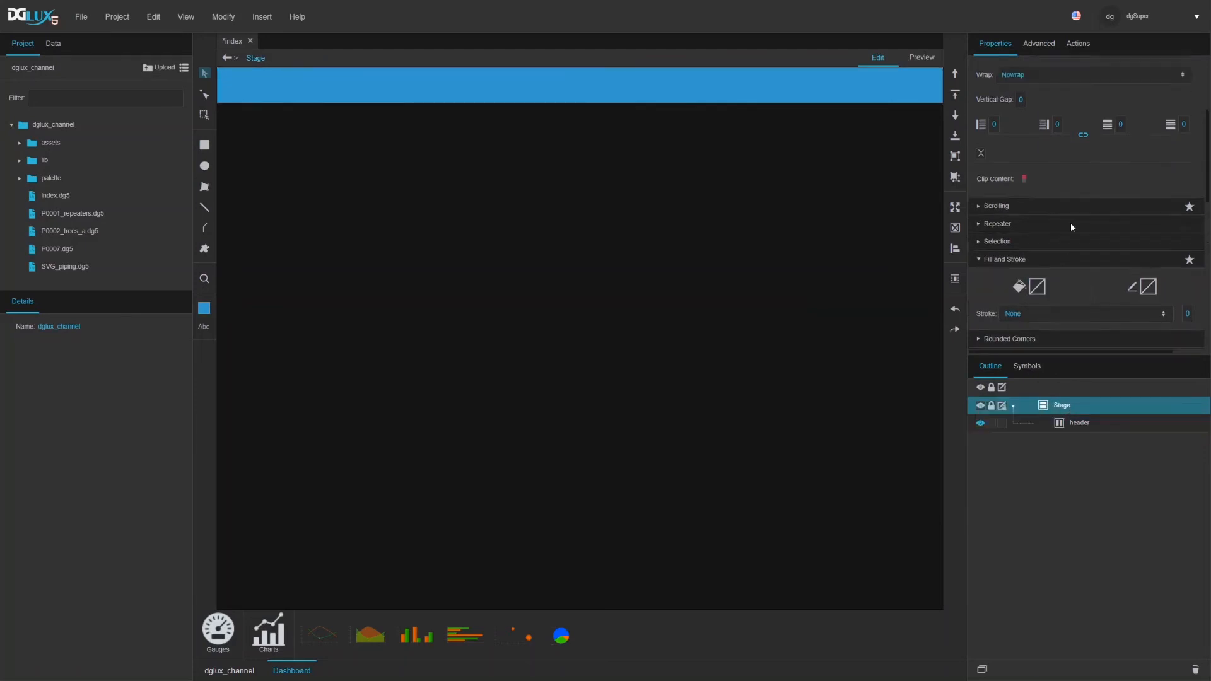
pyautogui.rightClick(1054, 410)
pyautogui.moveTo(1097, 421)
pyautogui.moveTo(1016, 421)
pyautogui.click(1080, 405)
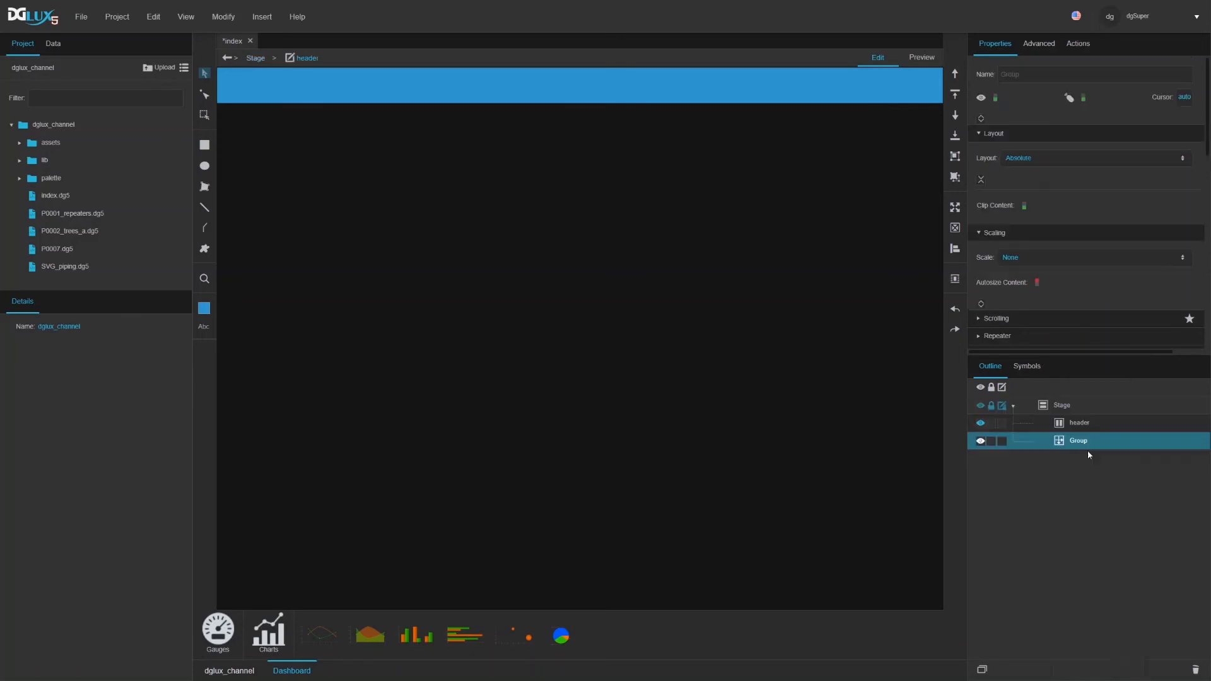
pyautogui.click(954, 210)
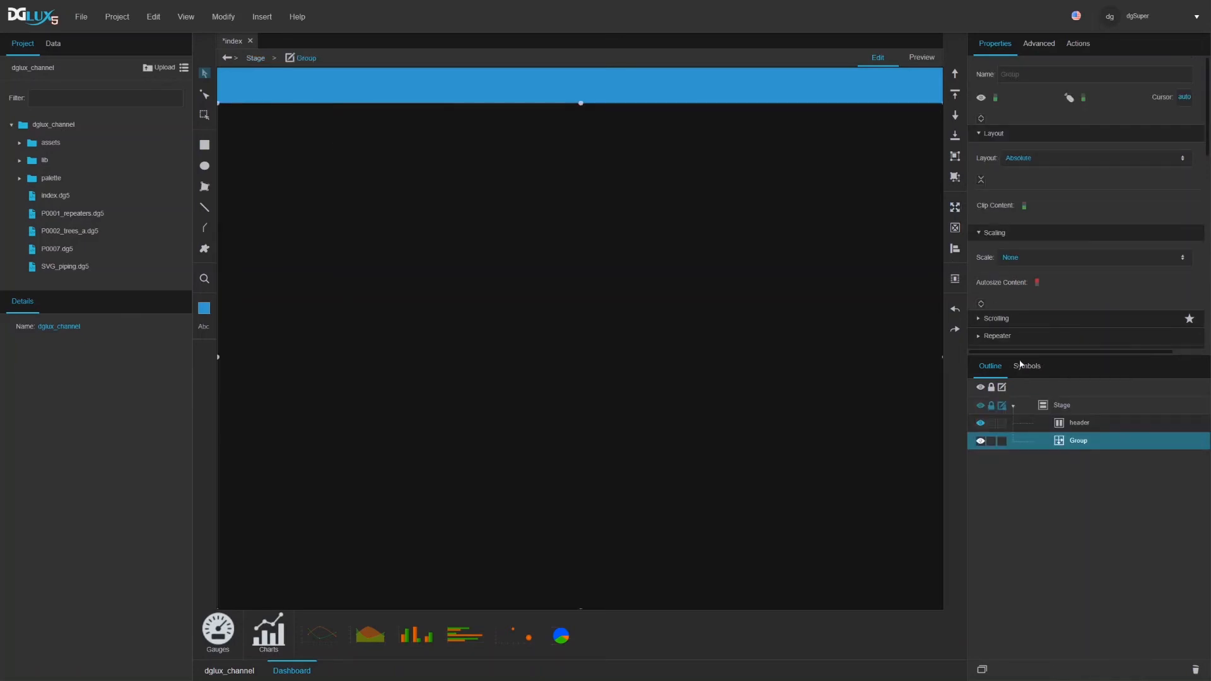
# Step: Give the new group below the header a solid white fill in #ffffff
pyautogui.scroll(-4, 1071, 223)
pyautogui.click(1038, 258)
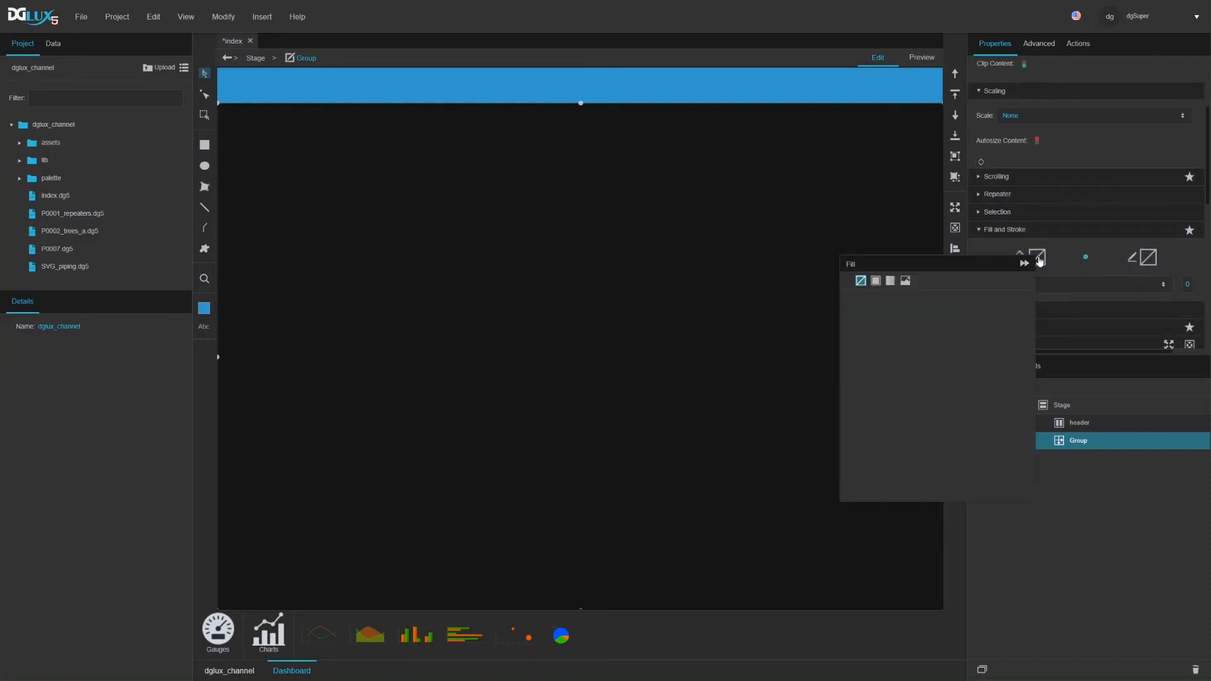
pyautogui.click(876, 281)
pyautogui.click(873, 345)
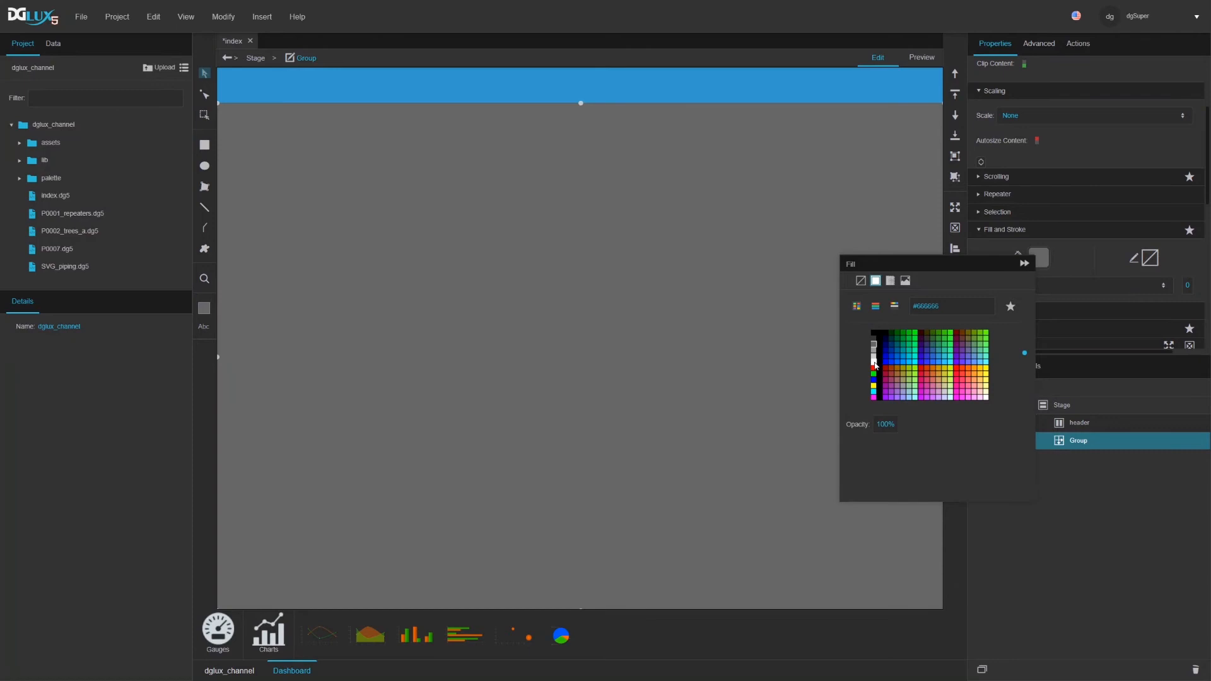
pyautogui.click(874, 362)
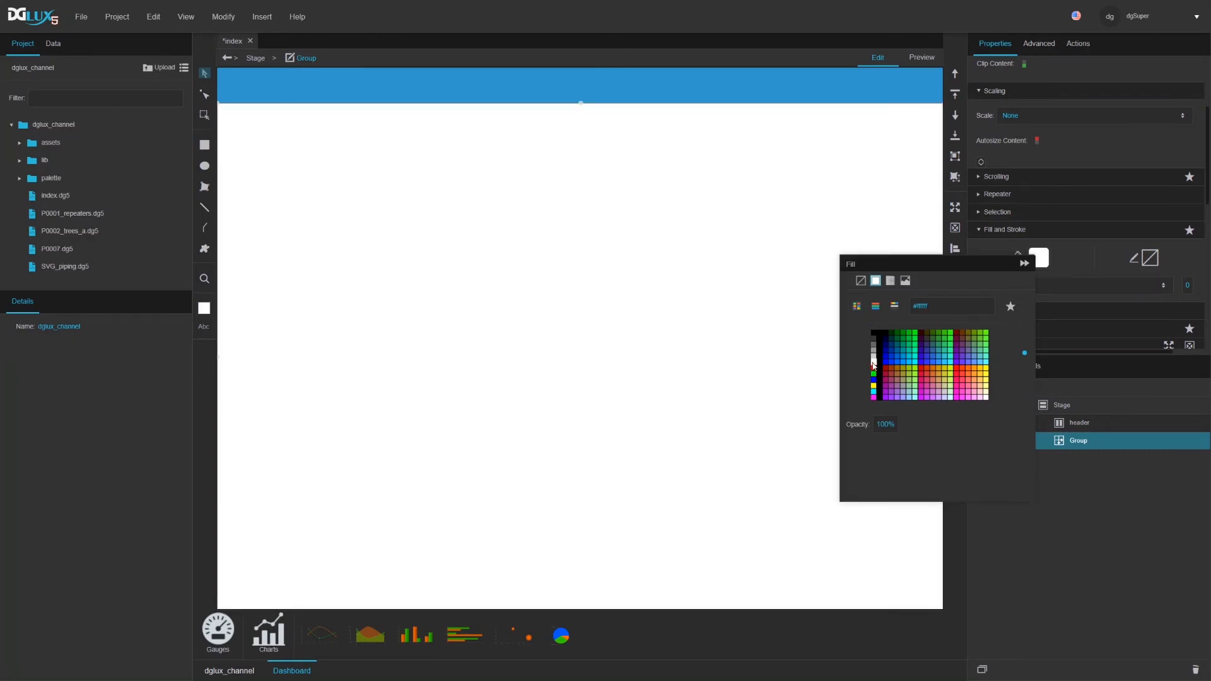
pyautogui.click(1087, 555)
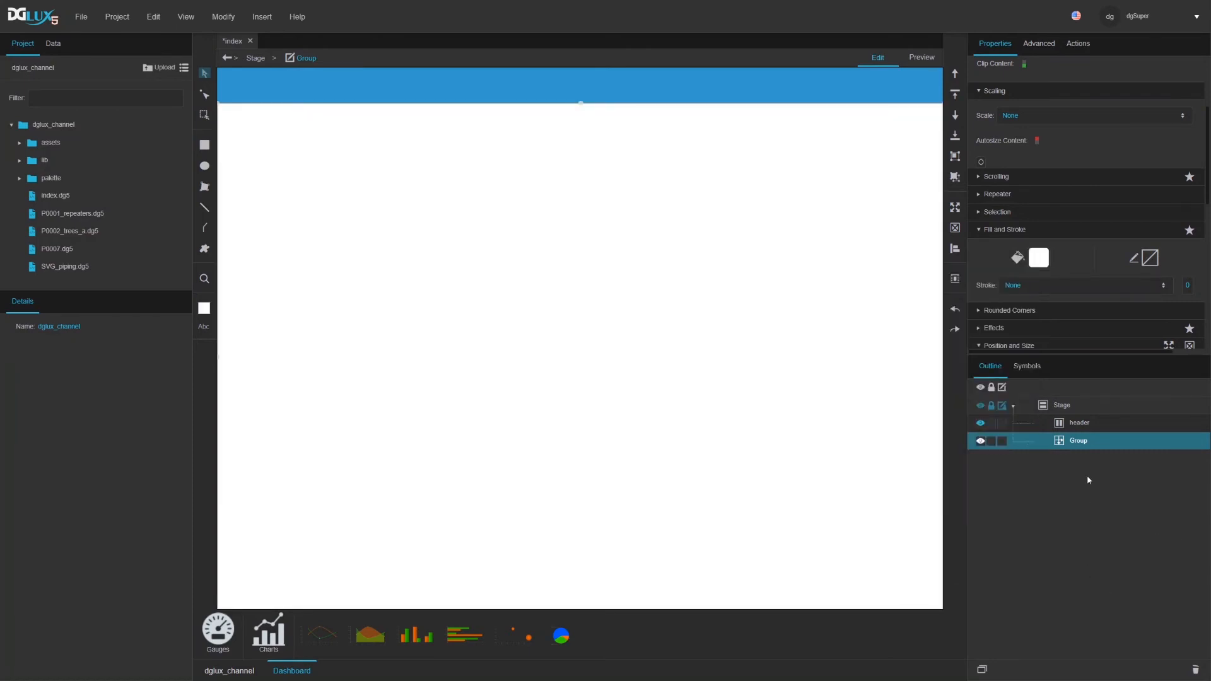
# Step: Rename the white group as main
pyautogui.doubleClick(1091, 442)
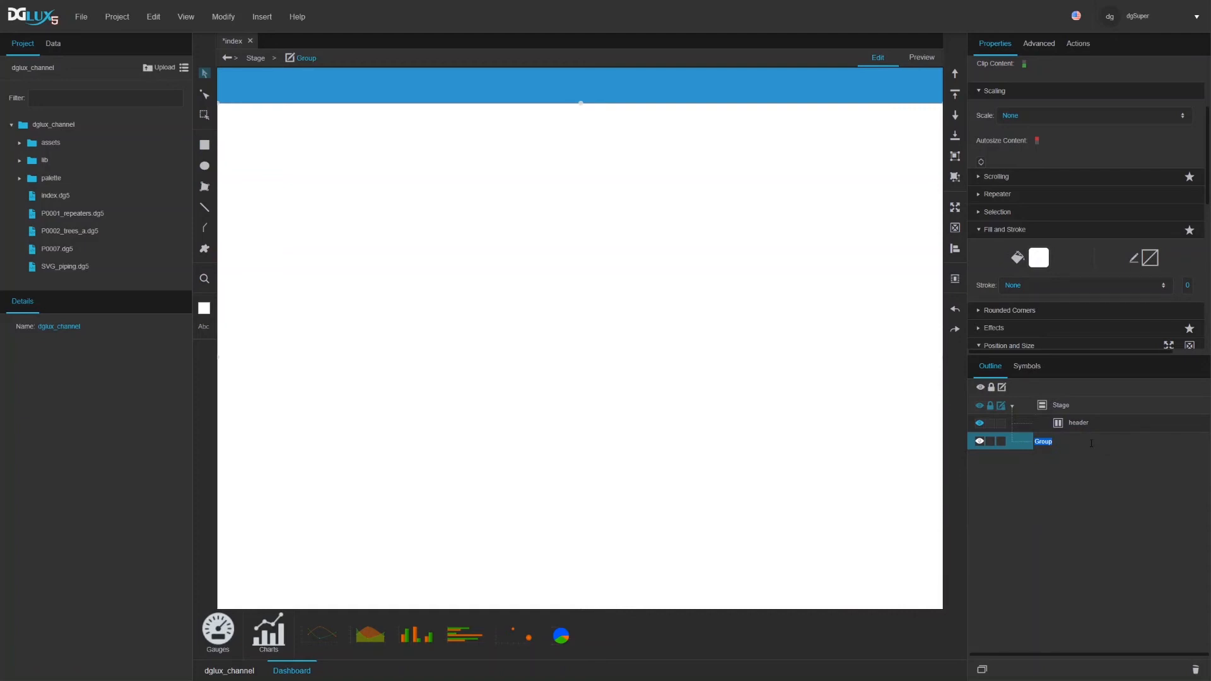
pyautogui.write('main')
pyautogui.press('Return')
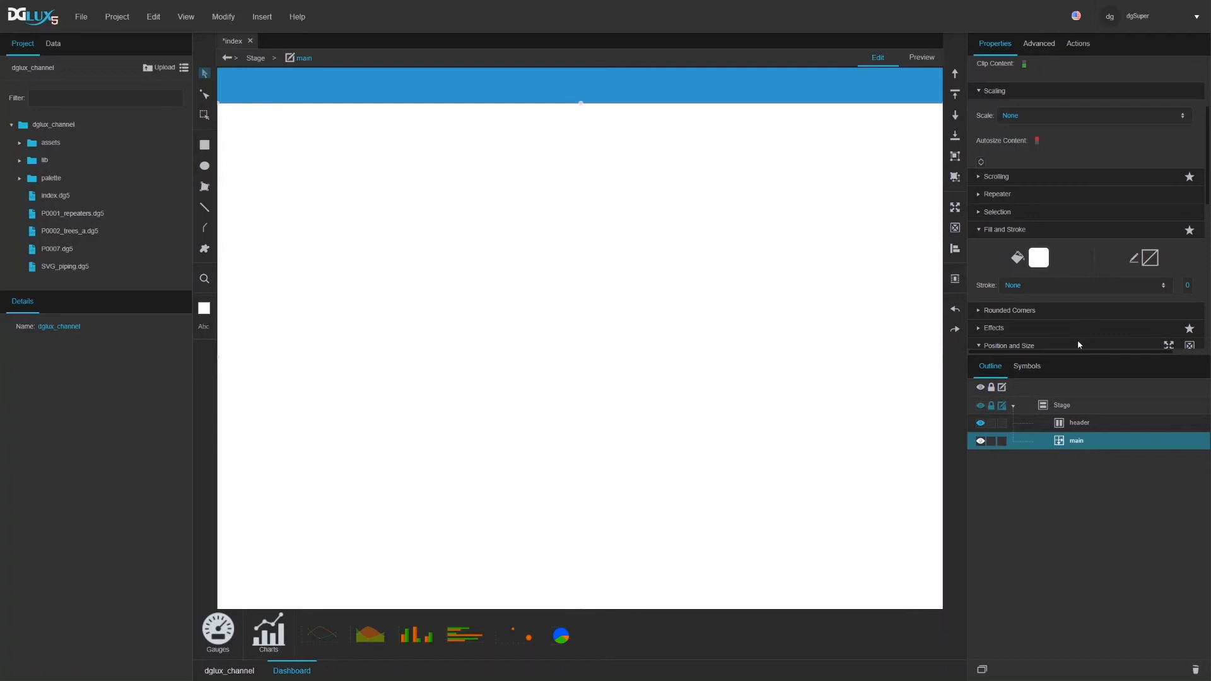
# Step: Add a Box Shadow effect to the header group and preview the page
pyautogui.click(1070, 409)
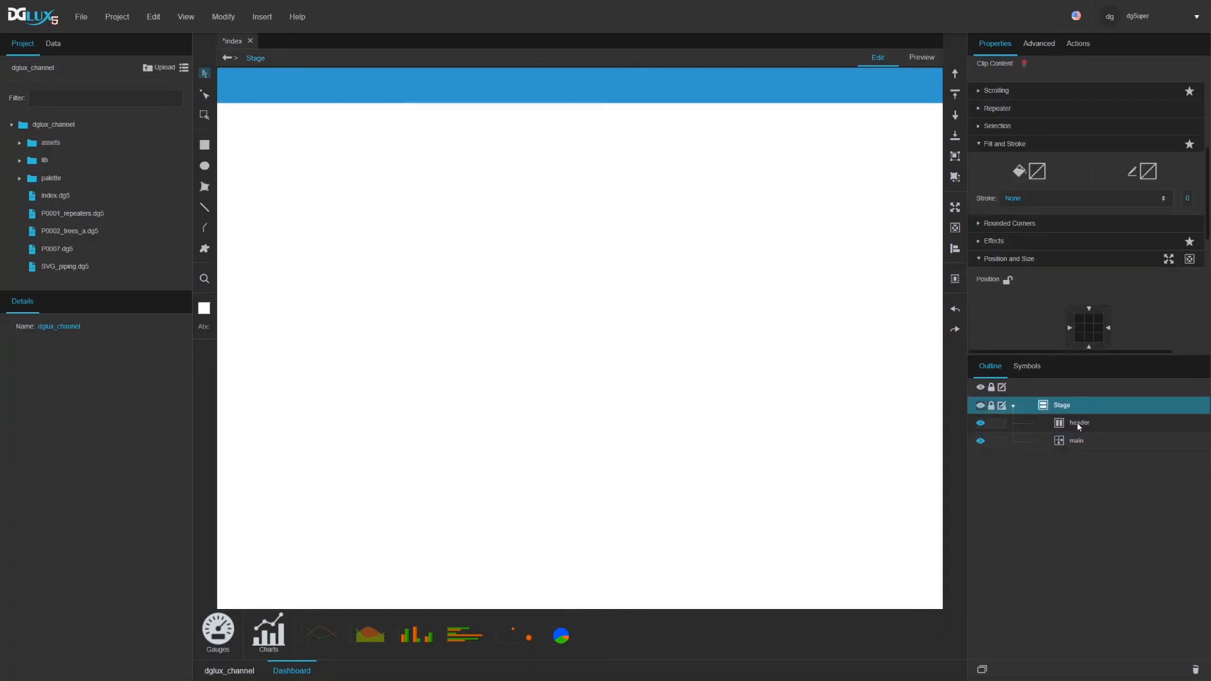
pyautogui.click(1076, 423)
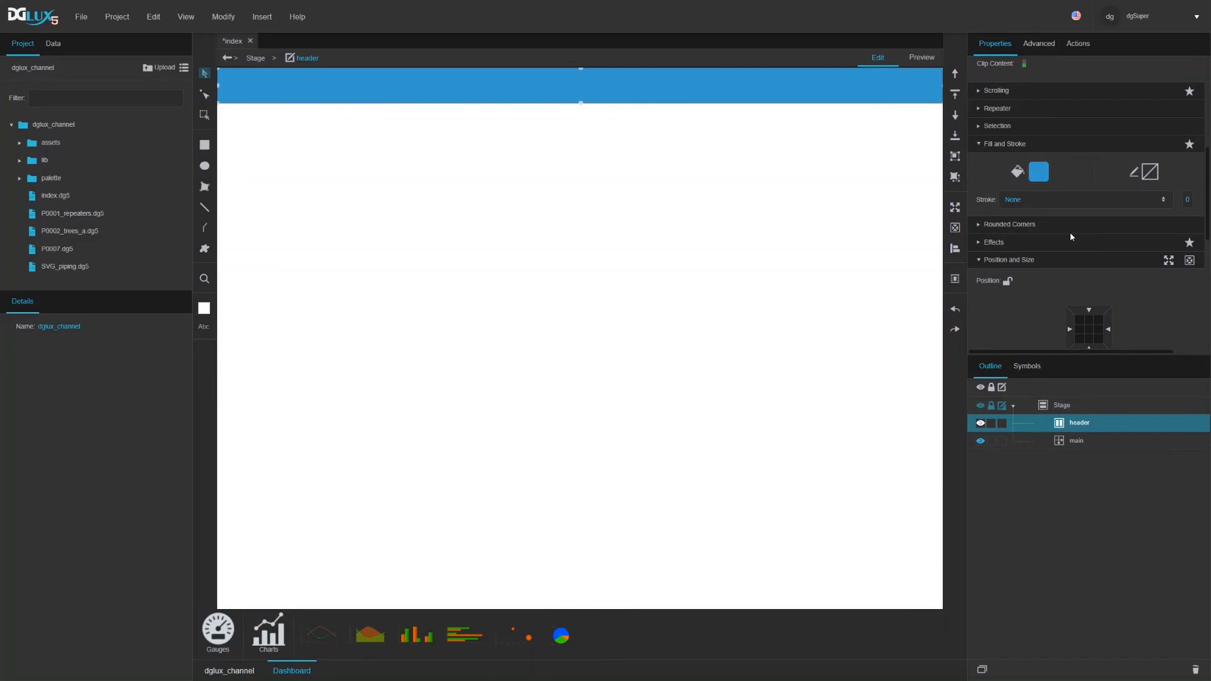
pyautogui.scroll(-5, 1070, 232)
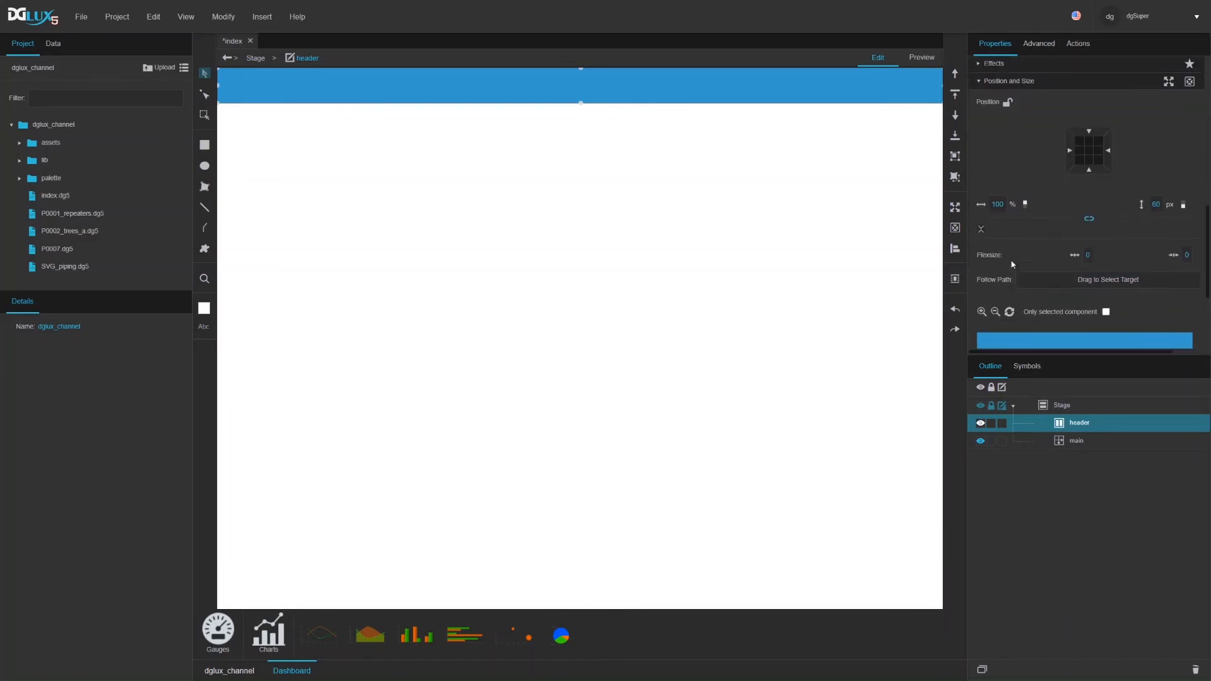
pyautogui.scroll(5, 1012, 264)
pyautogui.click(995, 243)
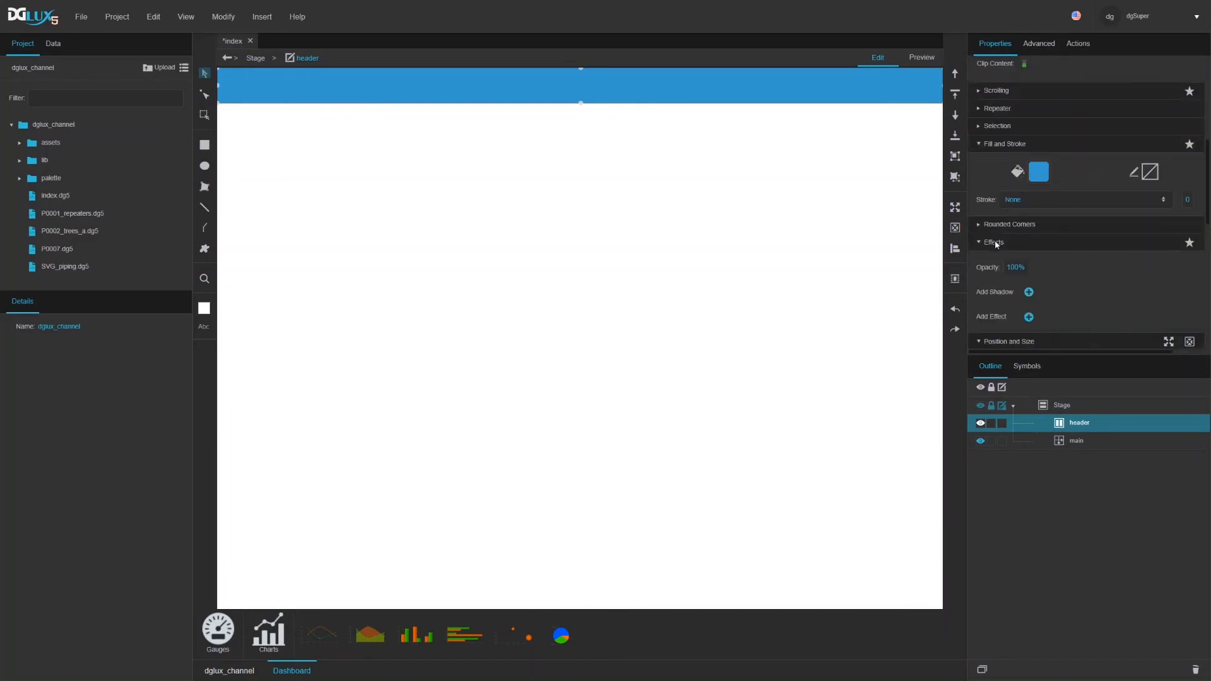
pyautogui.click(1029, 291)
pyautogui.click(1047, 299)
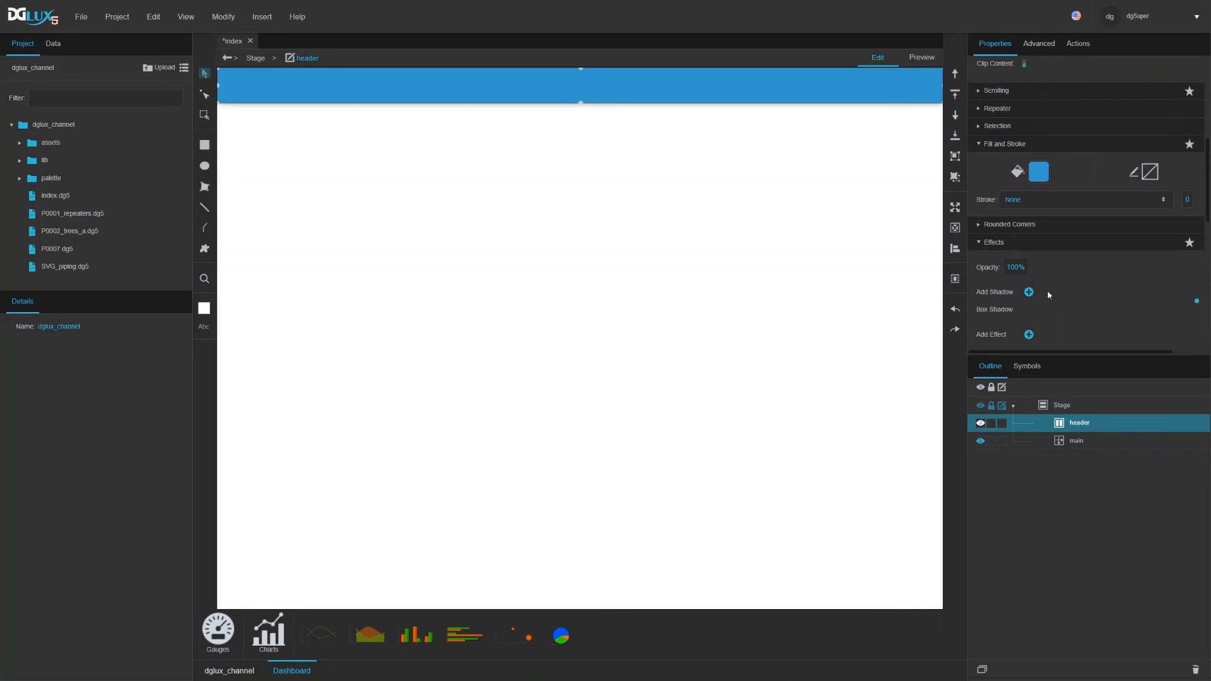
pyautogui.click(916, 57)
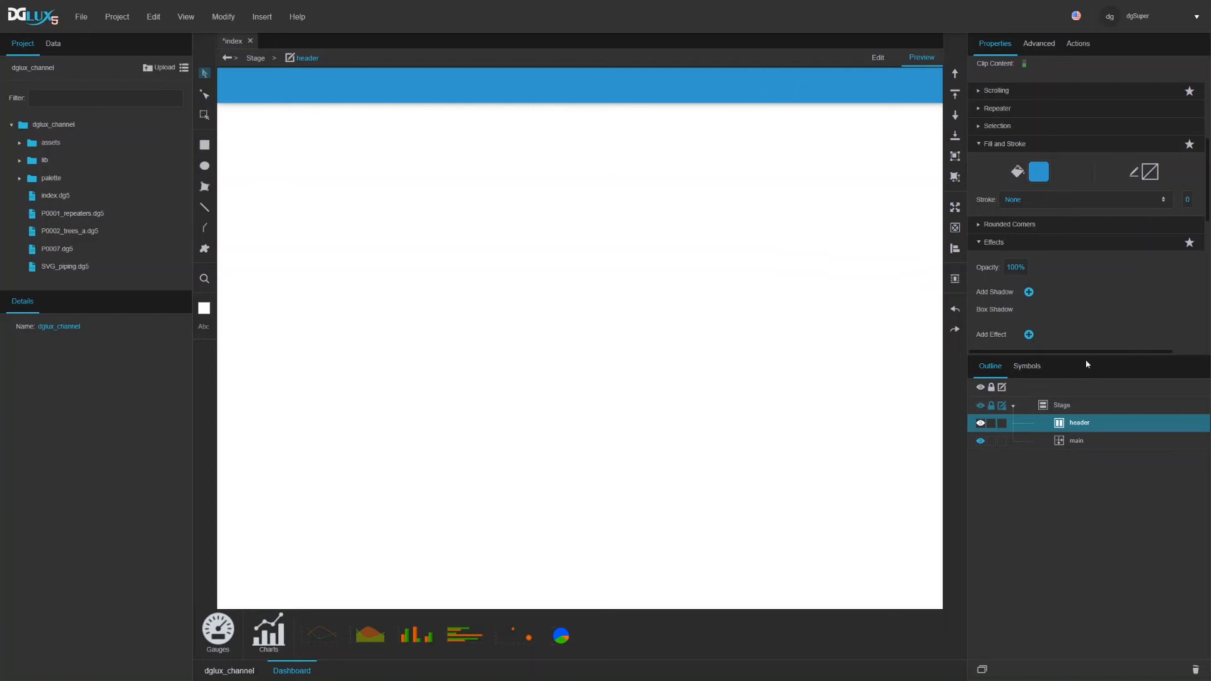
# Step: Give only the header's bottom border a Solid stroke of width 1 in #336699
pyautogui.click(1152, 171)
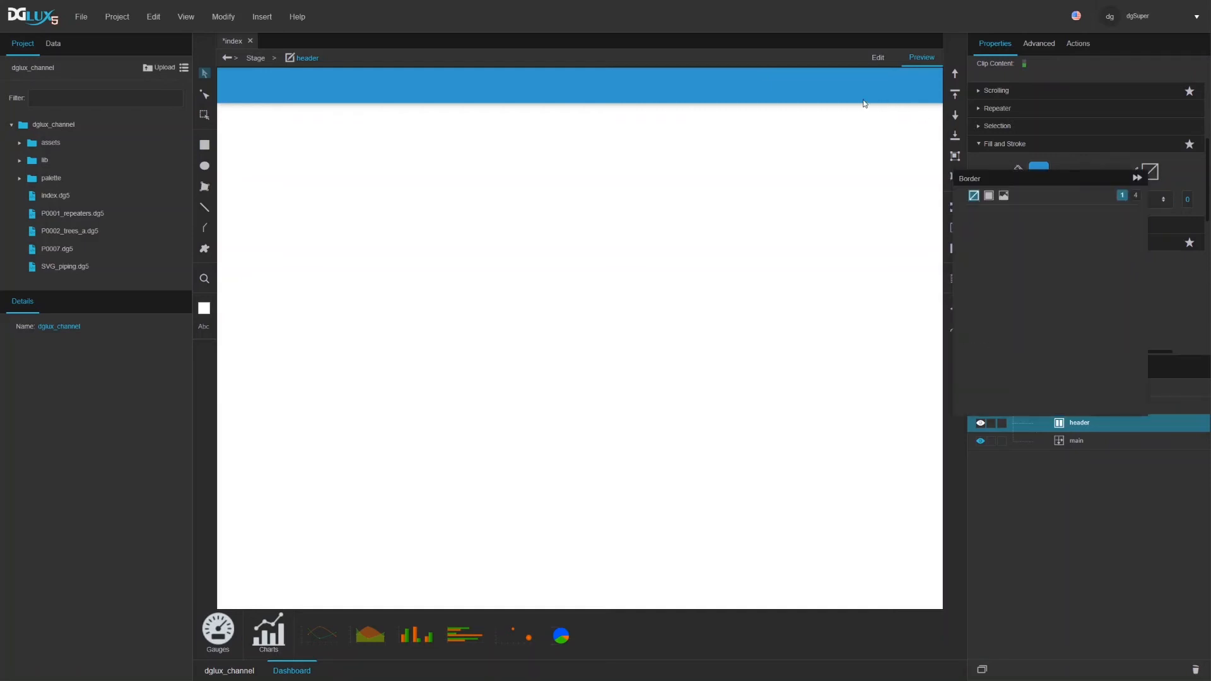
pyautogui.click(1135, 195)
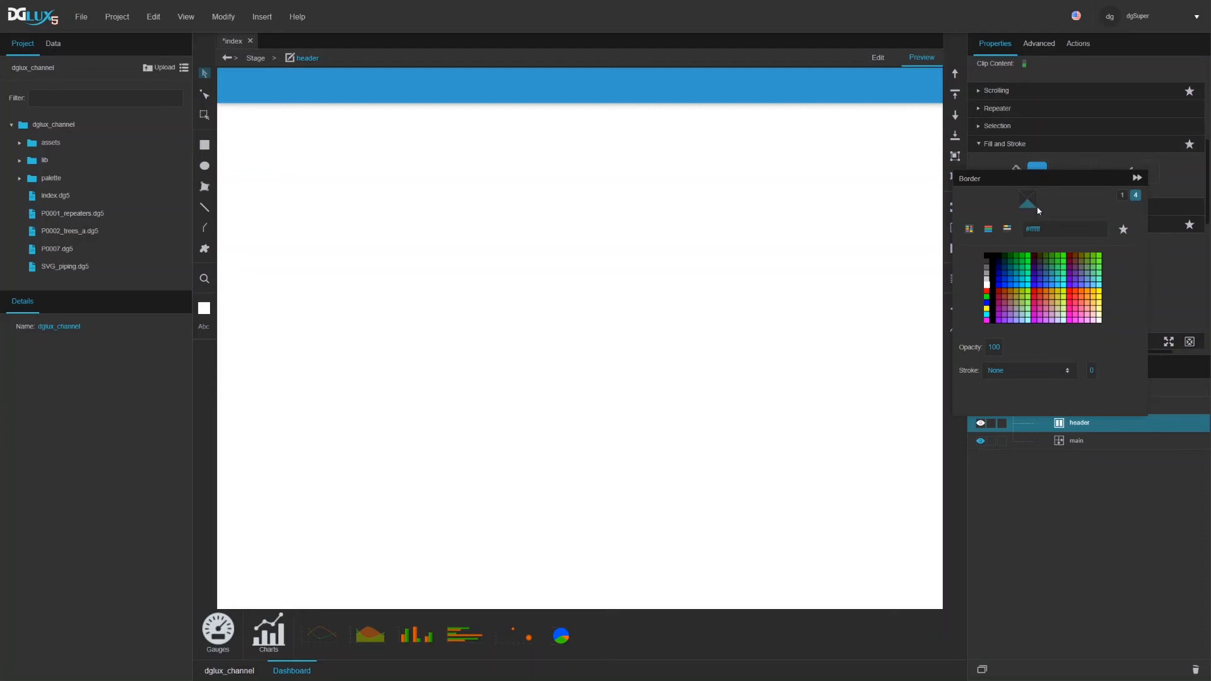
pyautogui.click(1041, 370)
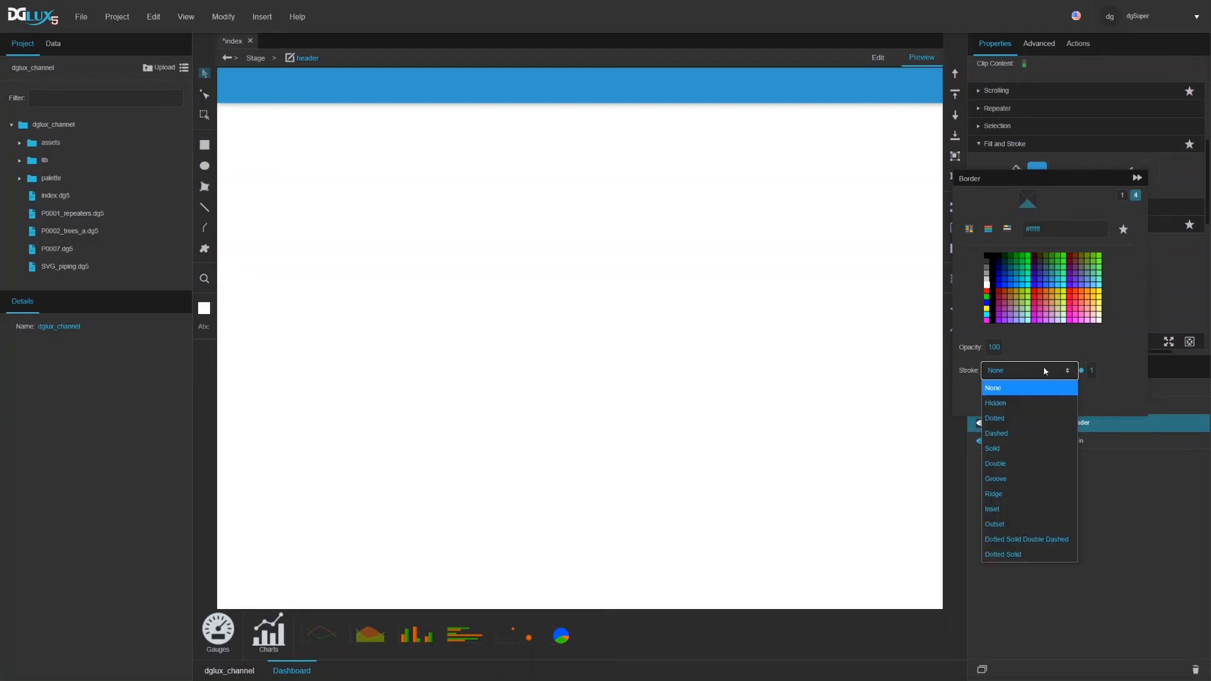
pyautogui.click(1003, 449)
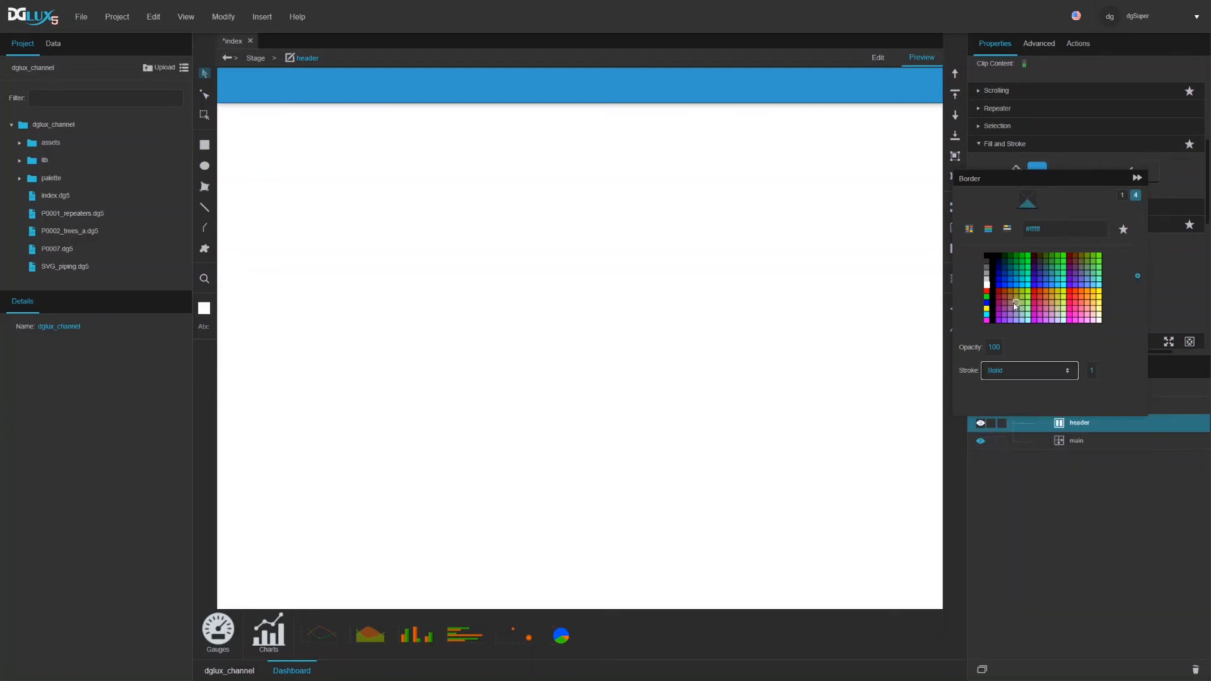
pyautogui.click(1052, 281)
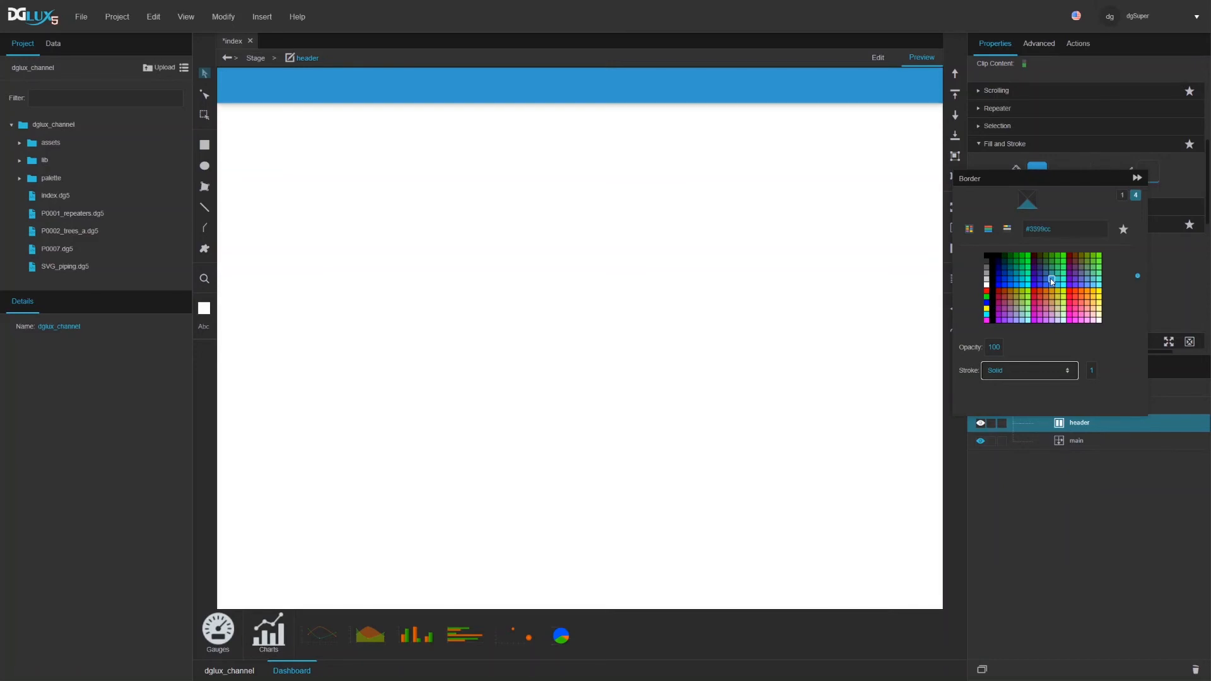
pyautogui.click(1047, 275)
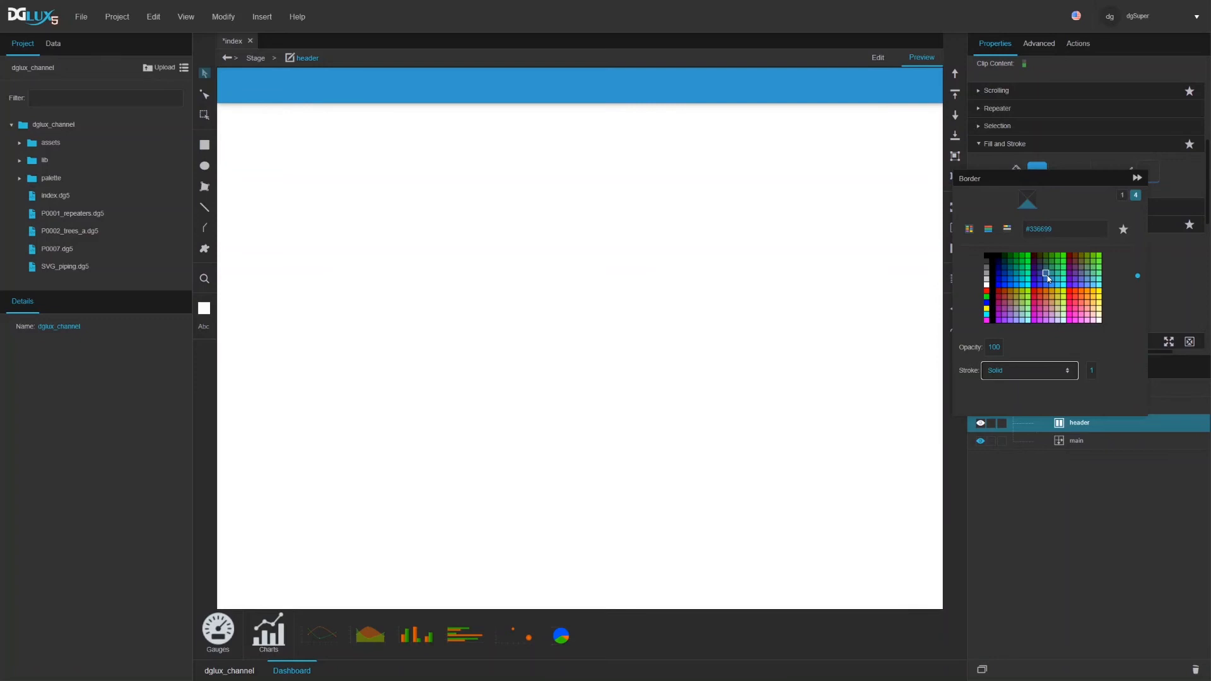
pyautogui.click(1137, 179)
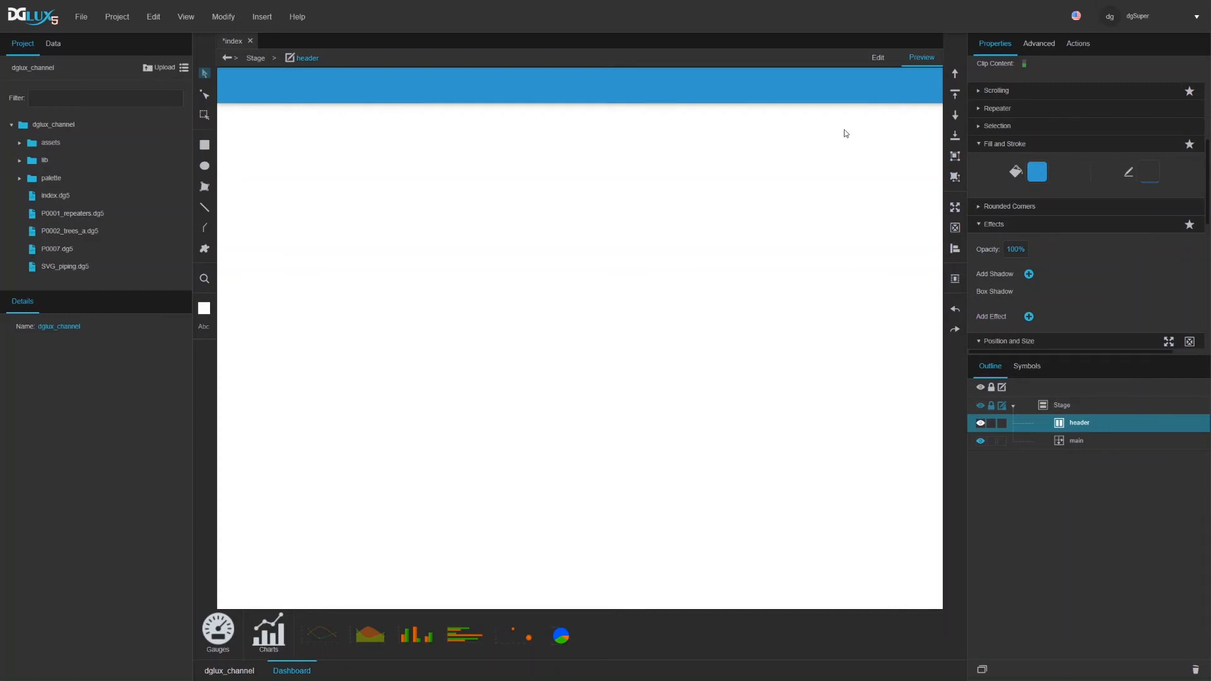
# Step: Return to edit mode and set the main group's layout to Horizontal
pyautogui.click(1077, 441)
pyautogui.click(895, 56)
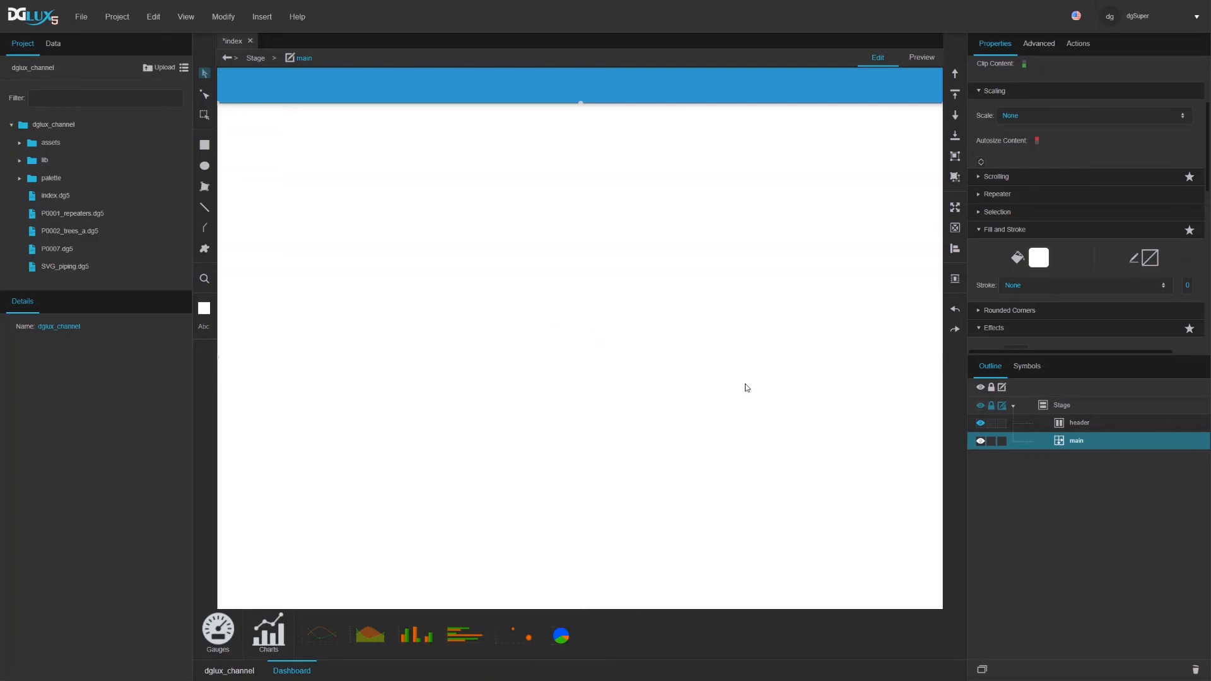
pyautogui.scroll(3, 1041, 189)
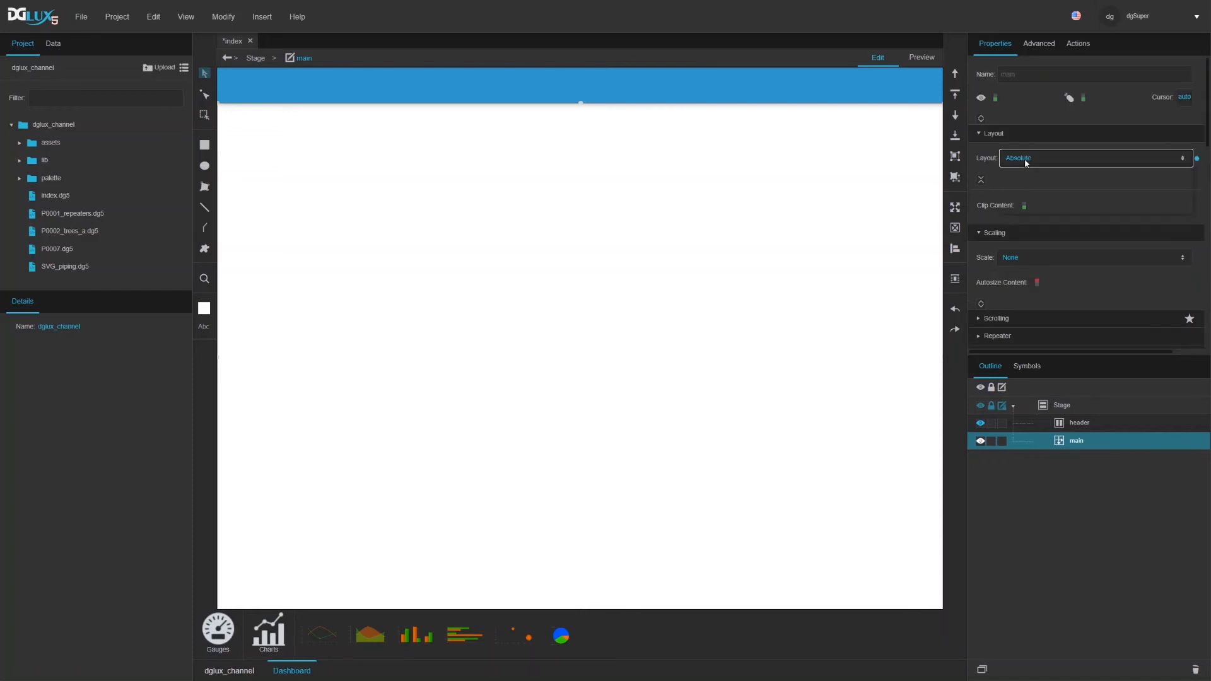
pyautogui.click(1024, 159)
pyautogui.click(1035, 191)
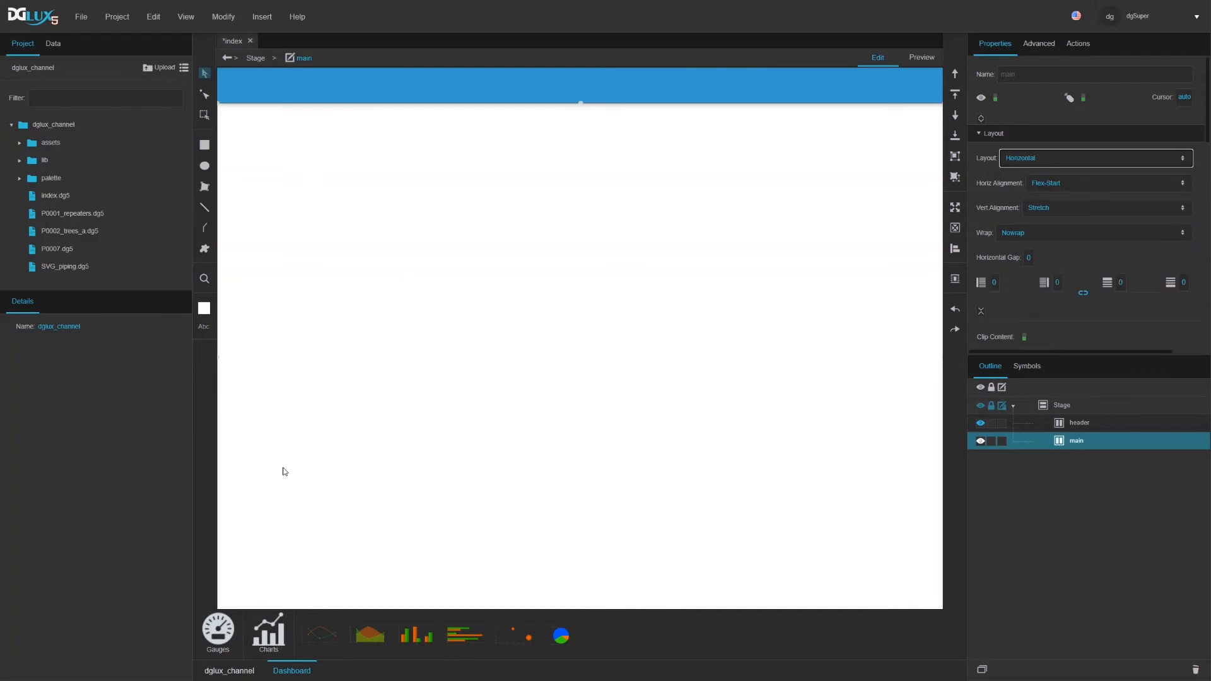
pyautogui.click(281, 505)
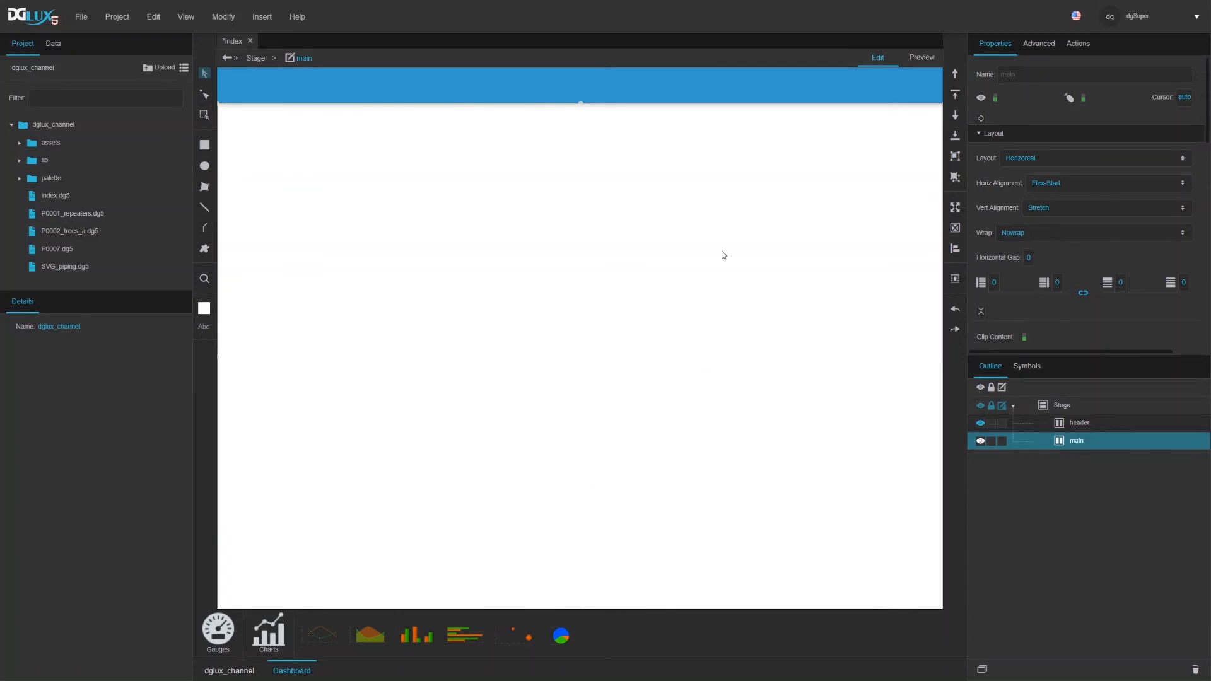
# Step: Insert a Group component inside the main group and fit it to its parent
pyautogui.rightClick(1072, 449)
pyautogui.moveTo(1076, 426)
pyautogui.moveTo(1035, 425)
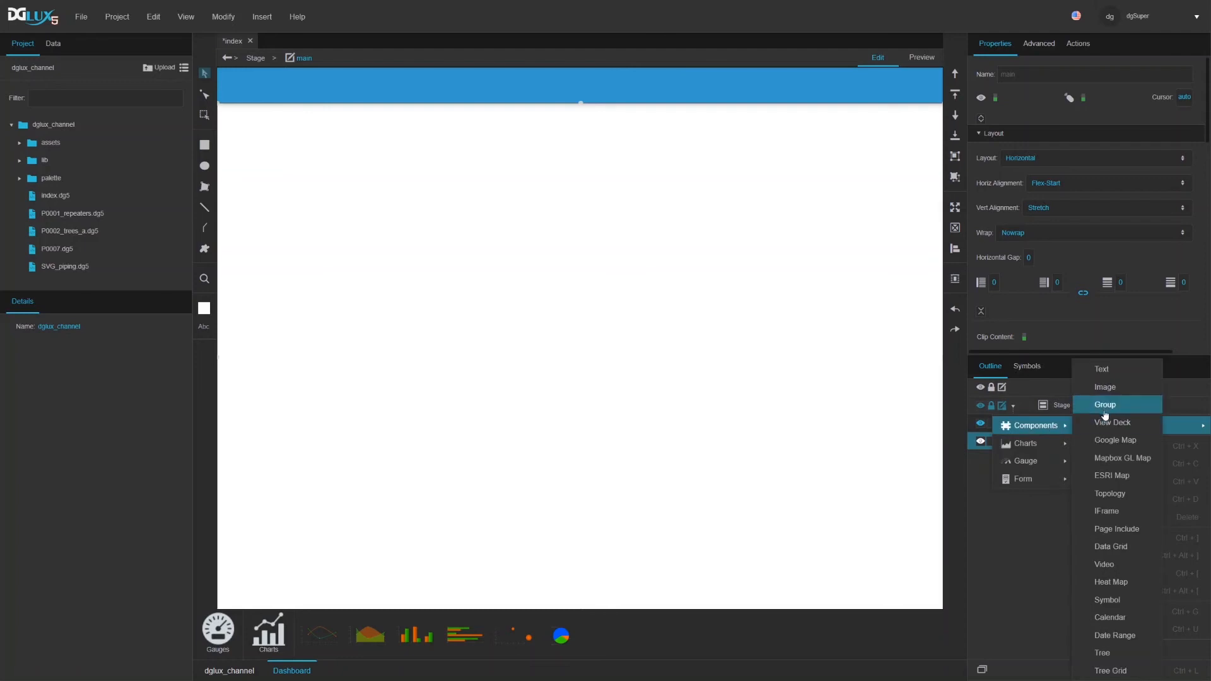
pyautogui.click(1104, 415)
pyautogui.click(956, 211)
# Step: Set the new group inside main to a fixed width of 200 px and its Flexsize shrink value to 0
pyautogui.scroll(-5, 1122, 233)
pyautogui.scroll(5, 1129, 249)
pyautogui.click(1003, 311)
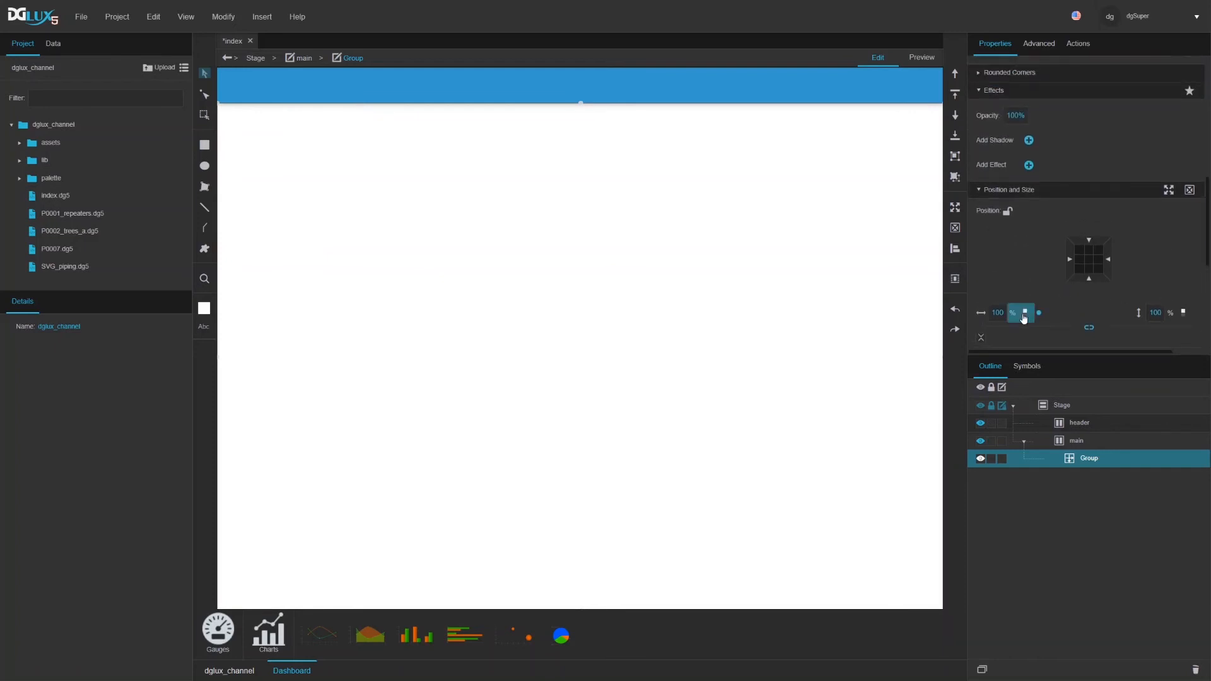
pyautogui.write('200')
pyautogui.press('Return')
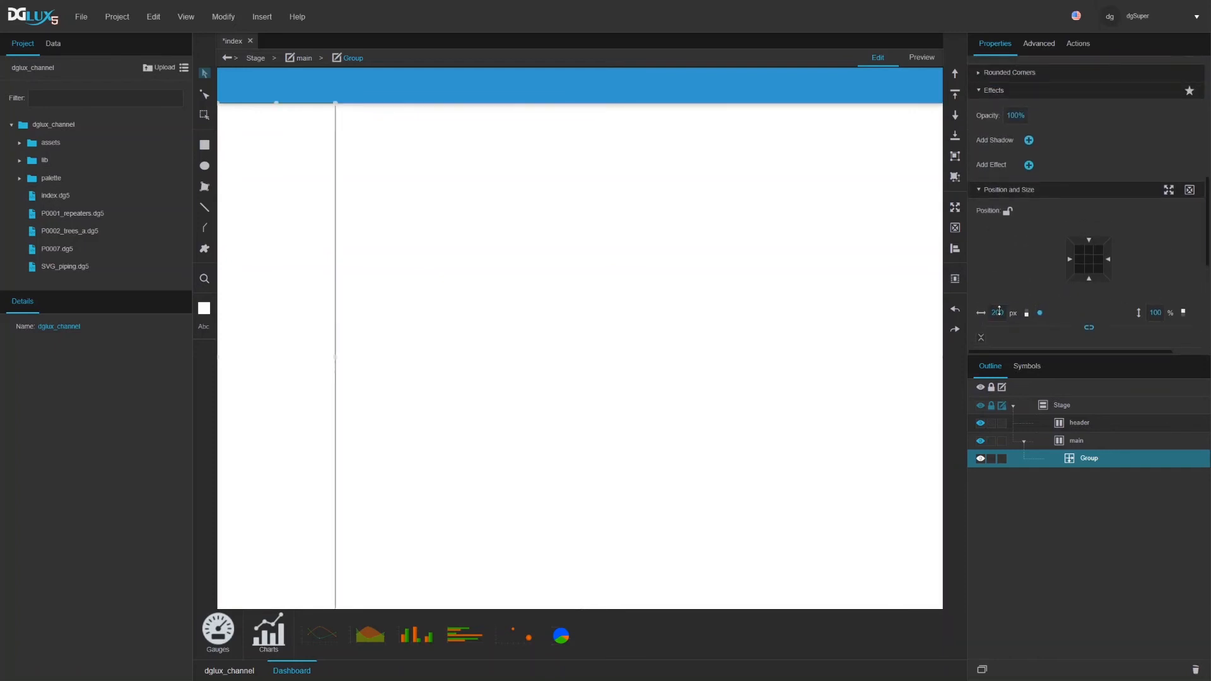
pyautogui.scroll(-3, 1085, 265)
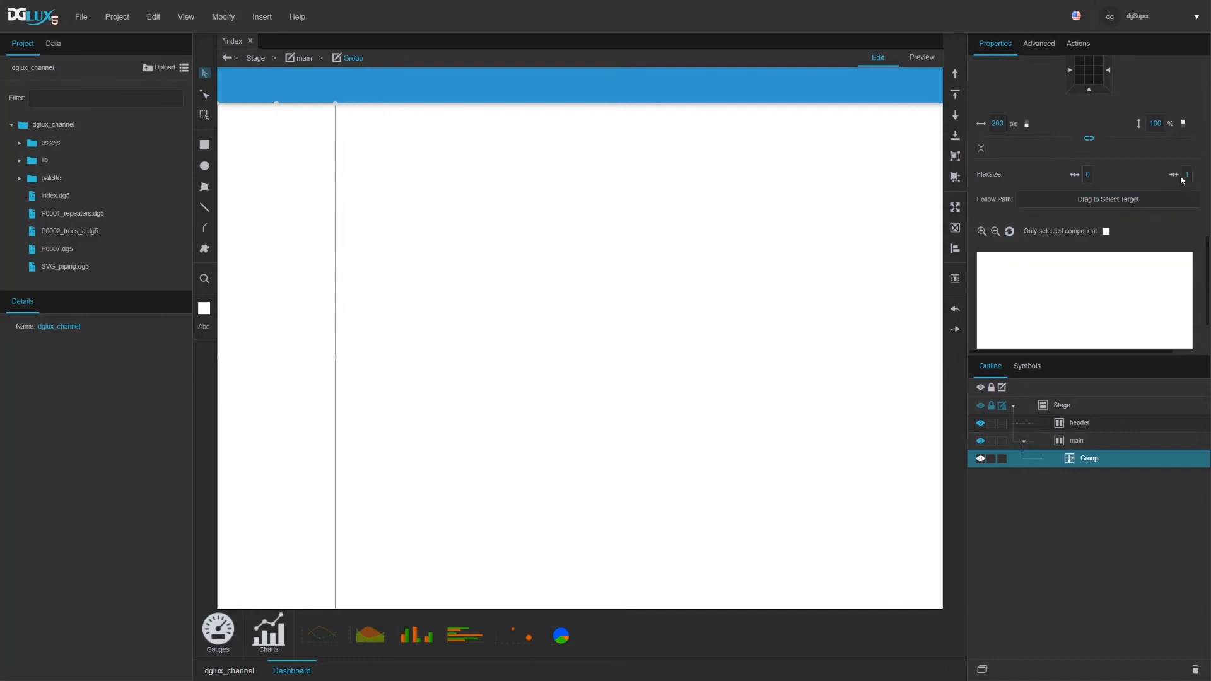
pyautogui.click(1187, 174)
pyautogui.press('BackSpace')
# Step: Rename the 200 px wide group as navigation and resize the editing area to test its fixed width
pyautogui.doubleClick(1094, 459)
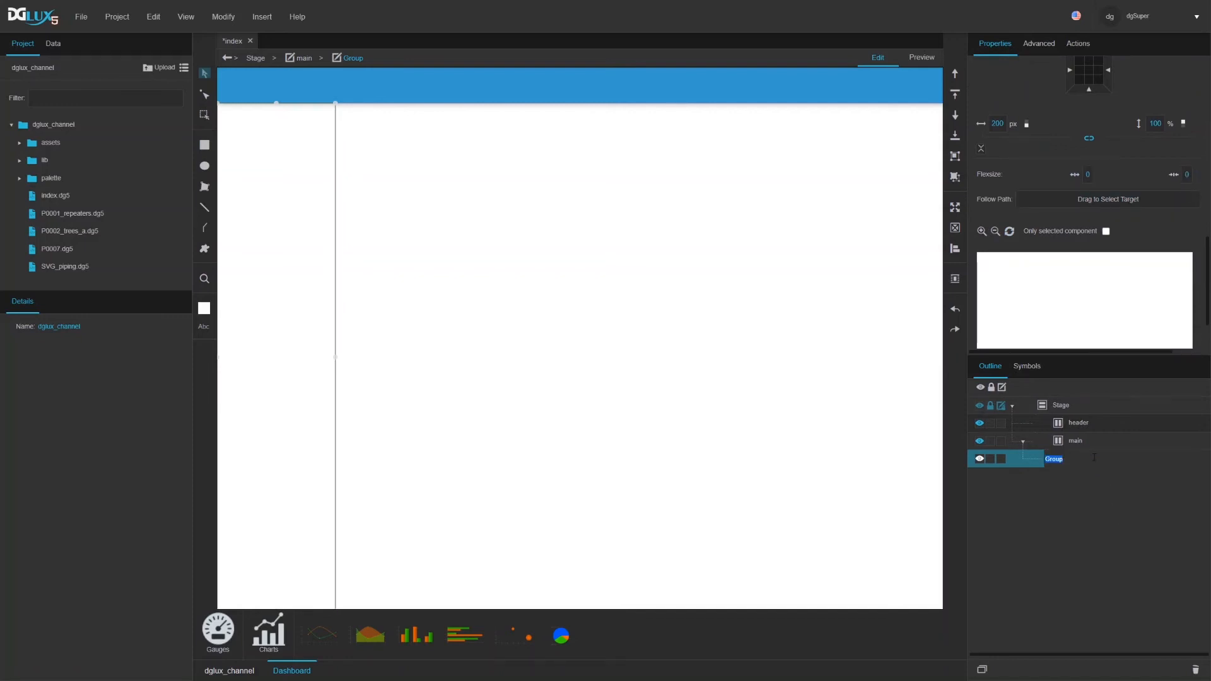
pyautogui.write('navigation')
pyautogui.press('Return')
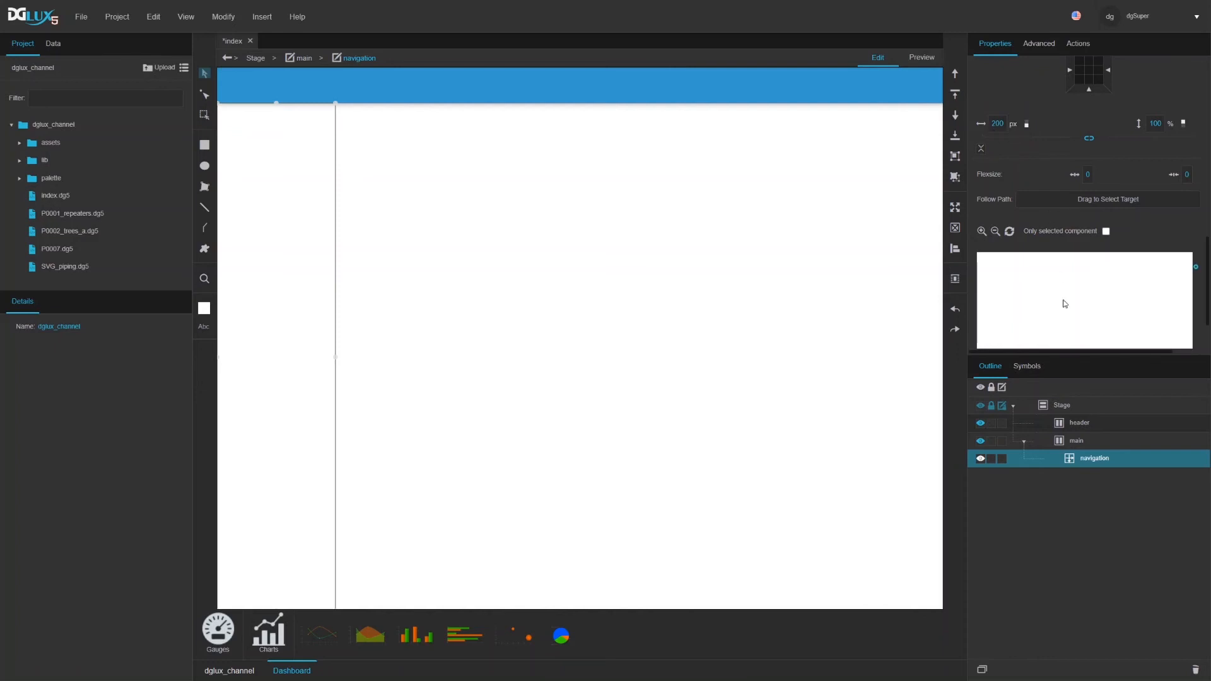
pyautogui.moveTo(968, 323); pyautogui.dragTo(1117, 323)
pyautogui.moveTo(1001, 315); pyautogui.dragTo(1141, 358)
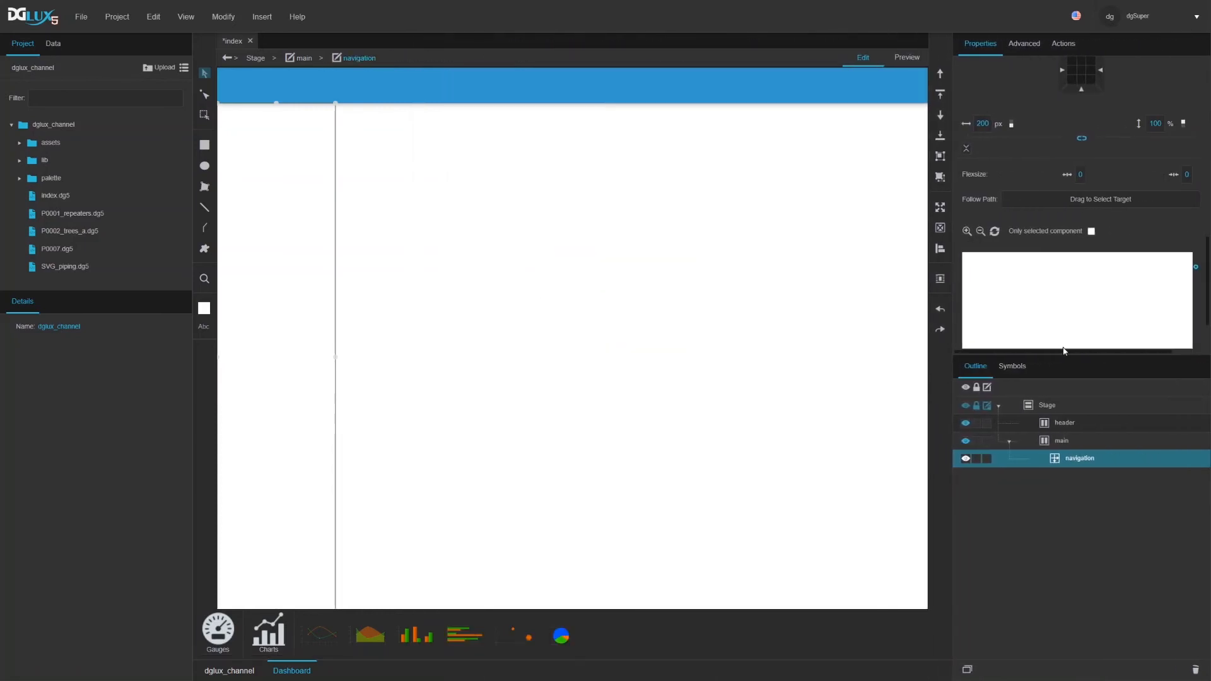
# Step: Insert a second Group component inside the main group, beside navigation, and fit it to its parent
pyautogui.click(1081, 441)
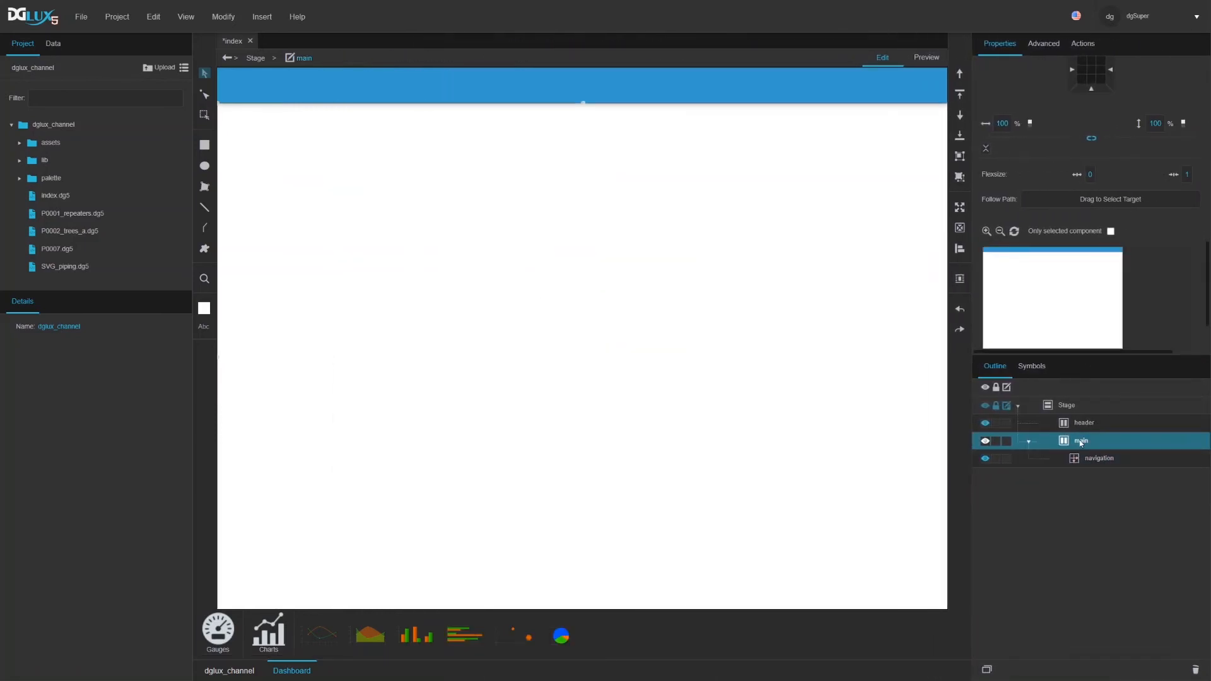
pyautogui.rightClick(1080, 441)
pyautogui.moveTo(1072, 425)
pyautogui.click(1101, 405)
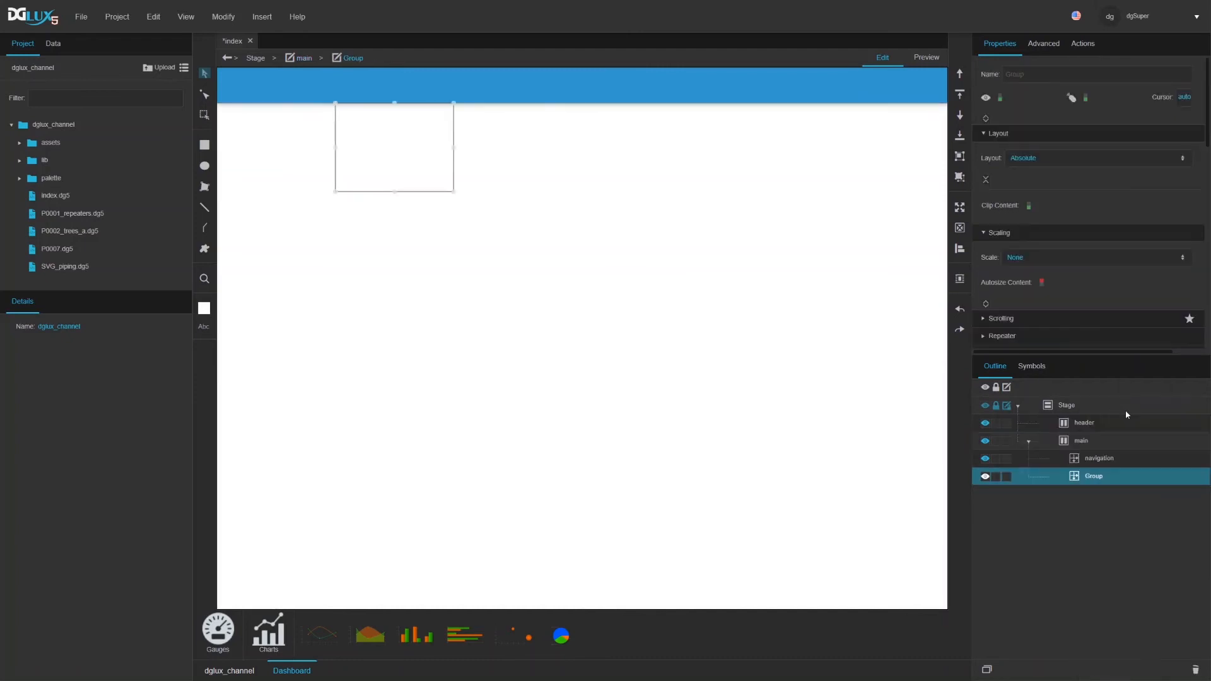
pyautogui.click(959, 207)
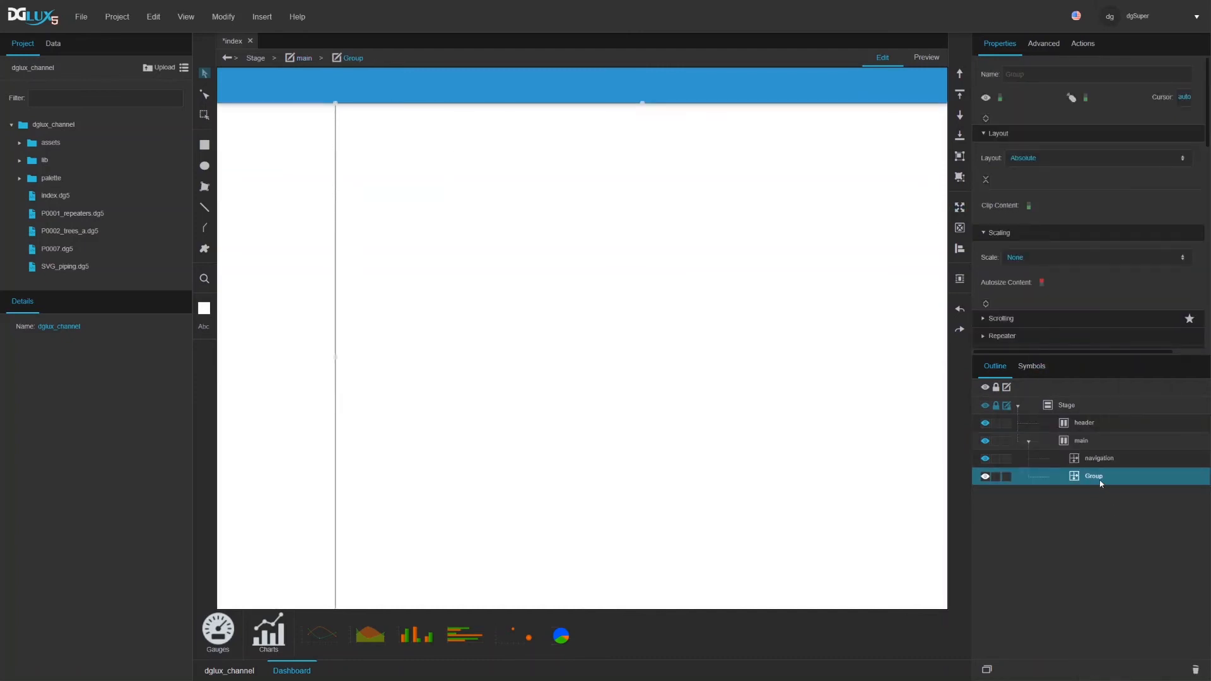
# Step: Rename the second group inside main as content
pyautogui.doubleClick(1100, 480)
pyautogui.write('content')
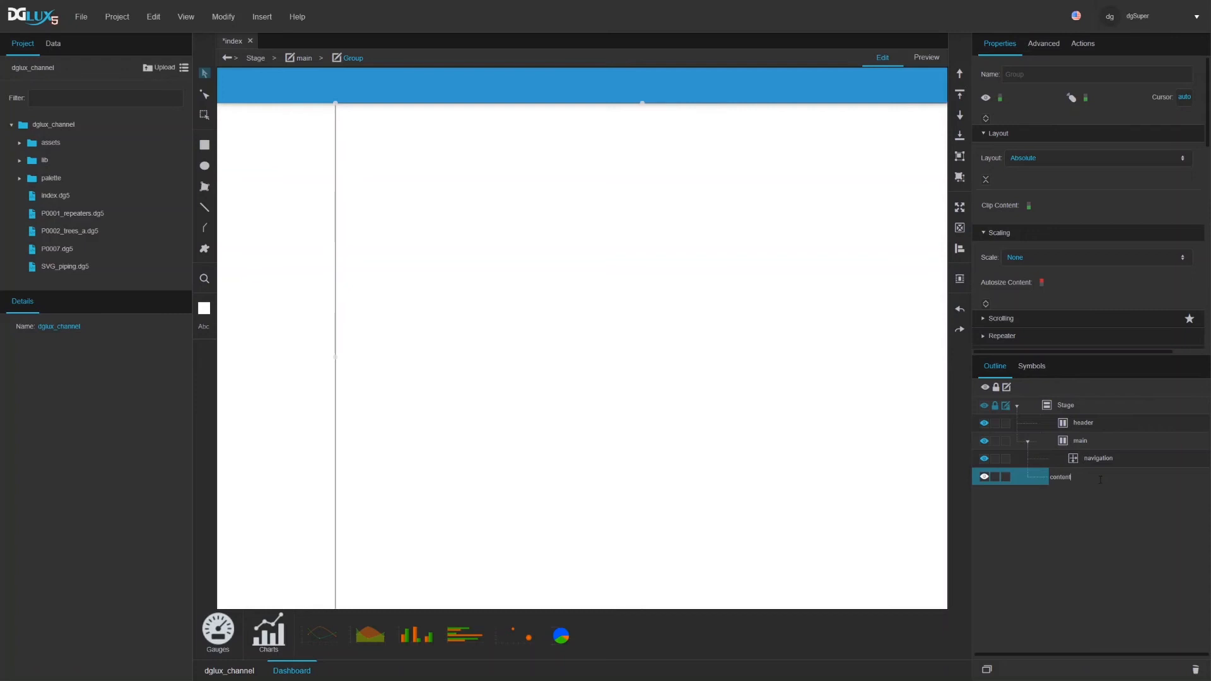
pyautogui.press('Return')
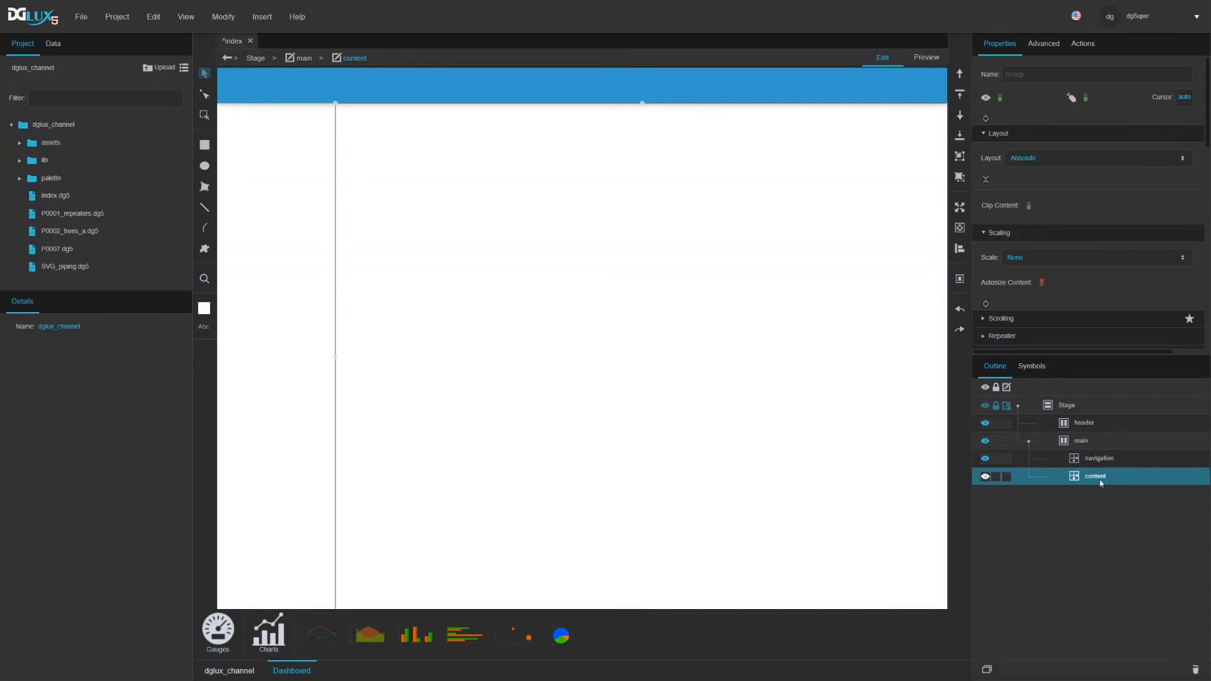
# Step: Examine the content group's size and Flexsize settings and resize the editing area to test how it adapts
pyautogui.scroll(-10, 1093, 296)
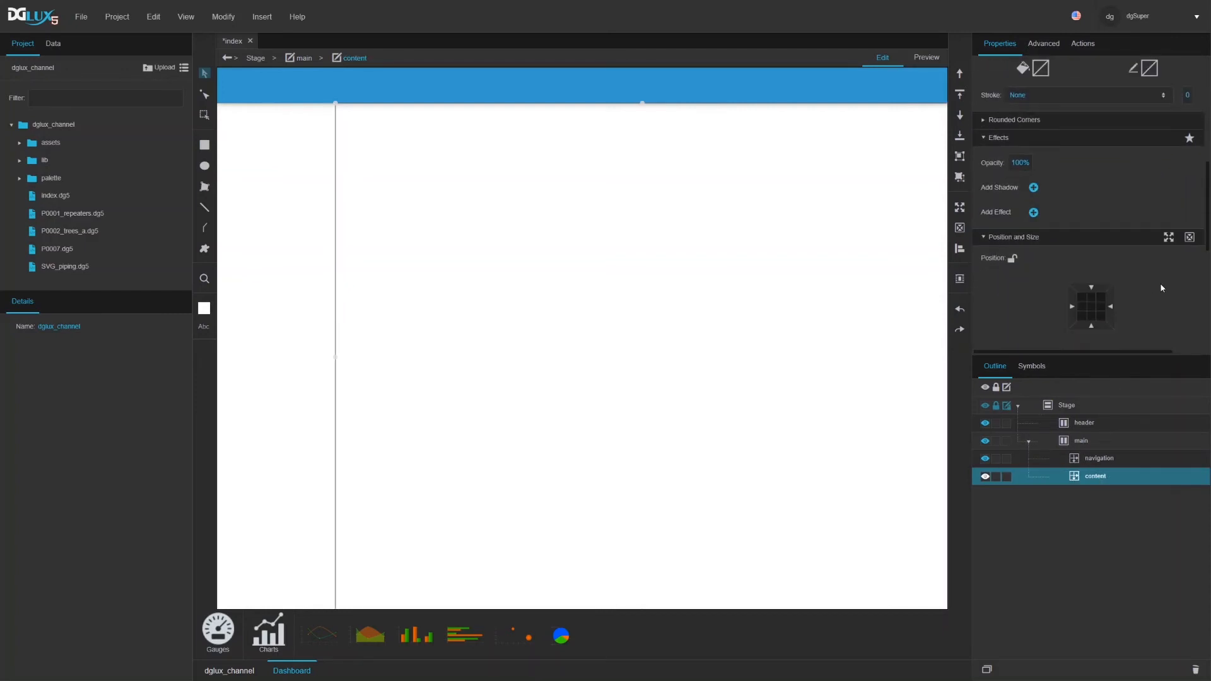
pyautogui.scroll(-2, 1178, 275)
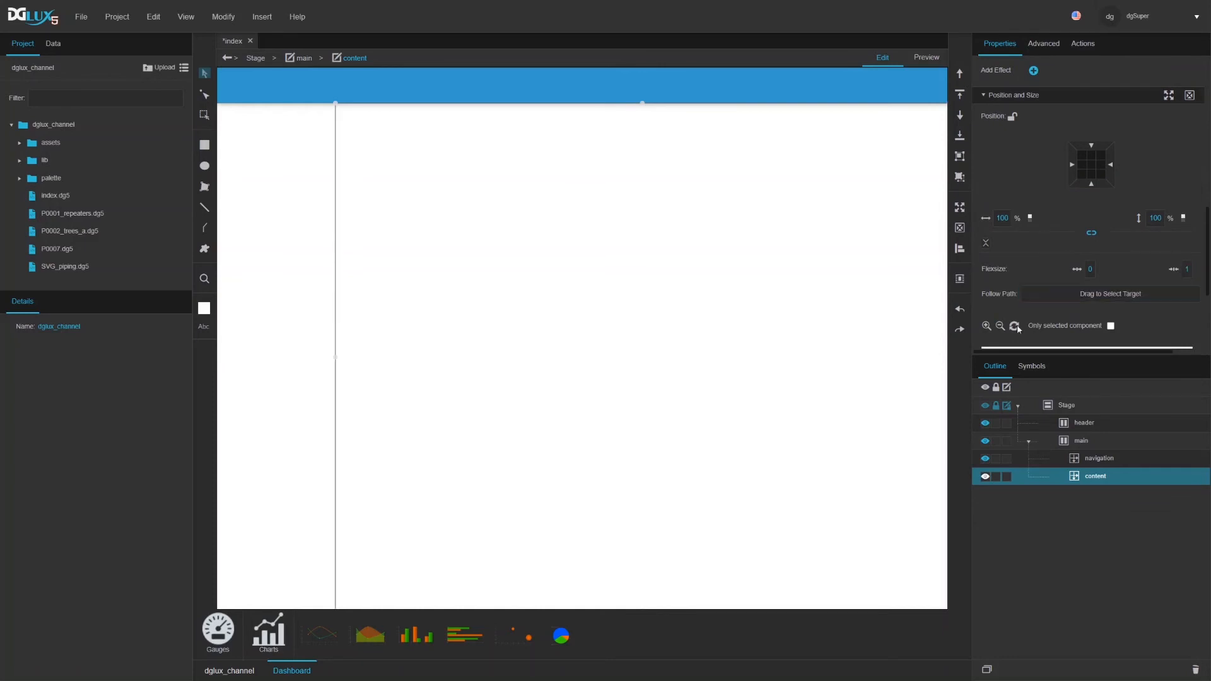
pyautogui.moveTo(972, 335); pyautogui.dragTo(948, 375)
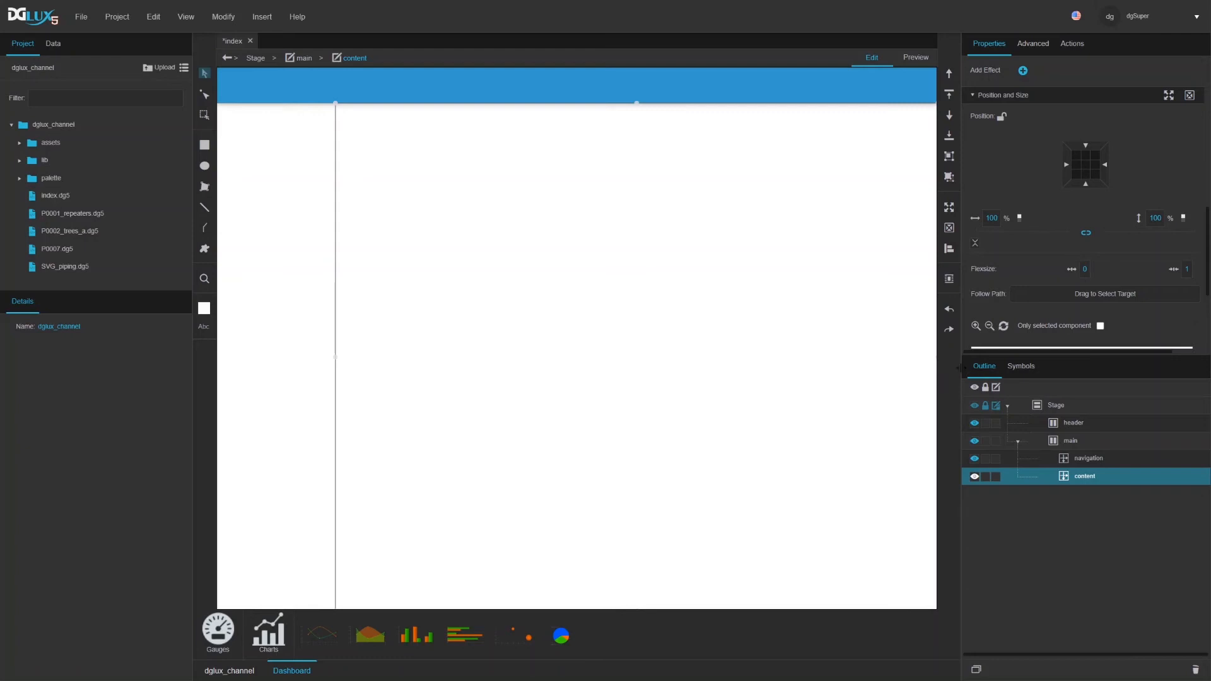
pyautogui.moveTo(958, 368); pyautogui.dragTo(977, 368)
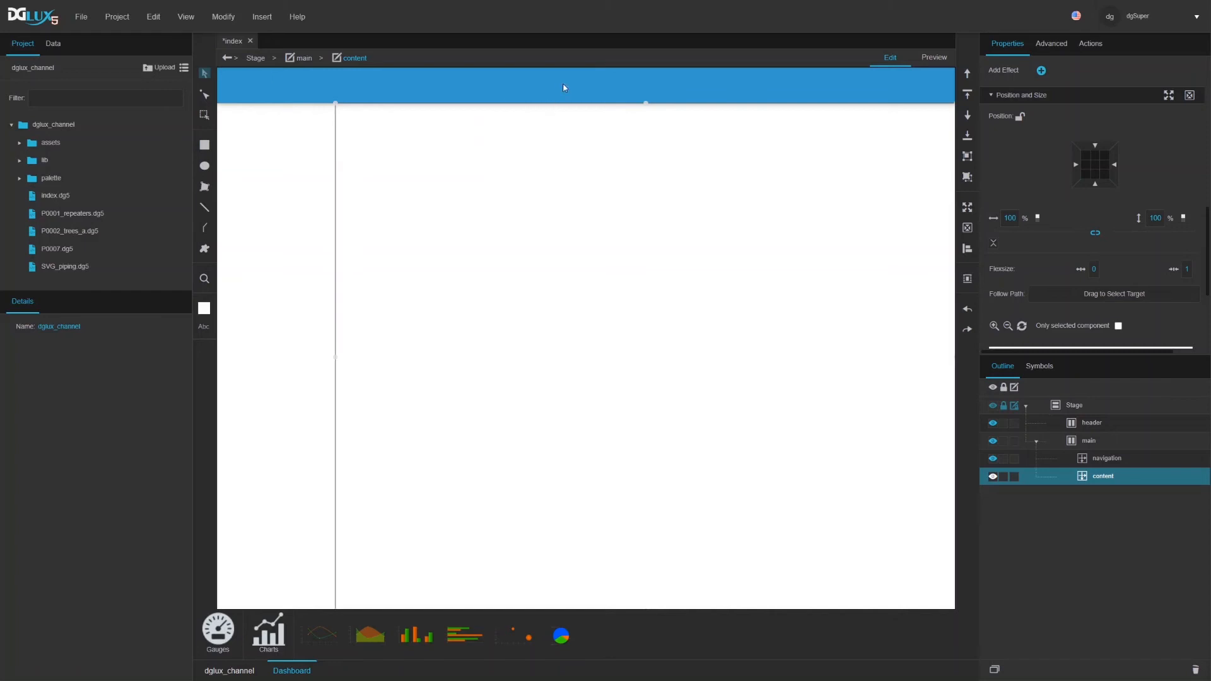
# Step: Set the navigation group's layout to Vertical
pyautogui.click(274, 196)
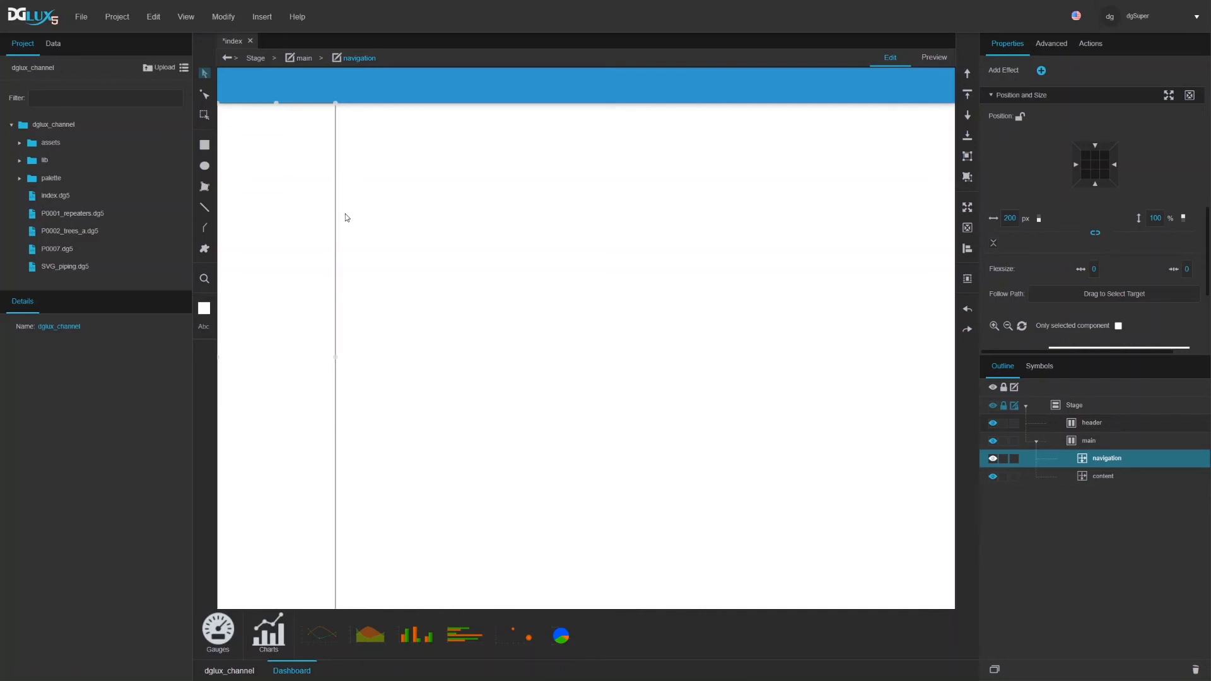
pyautogui.scroll(5, 1047, 201)
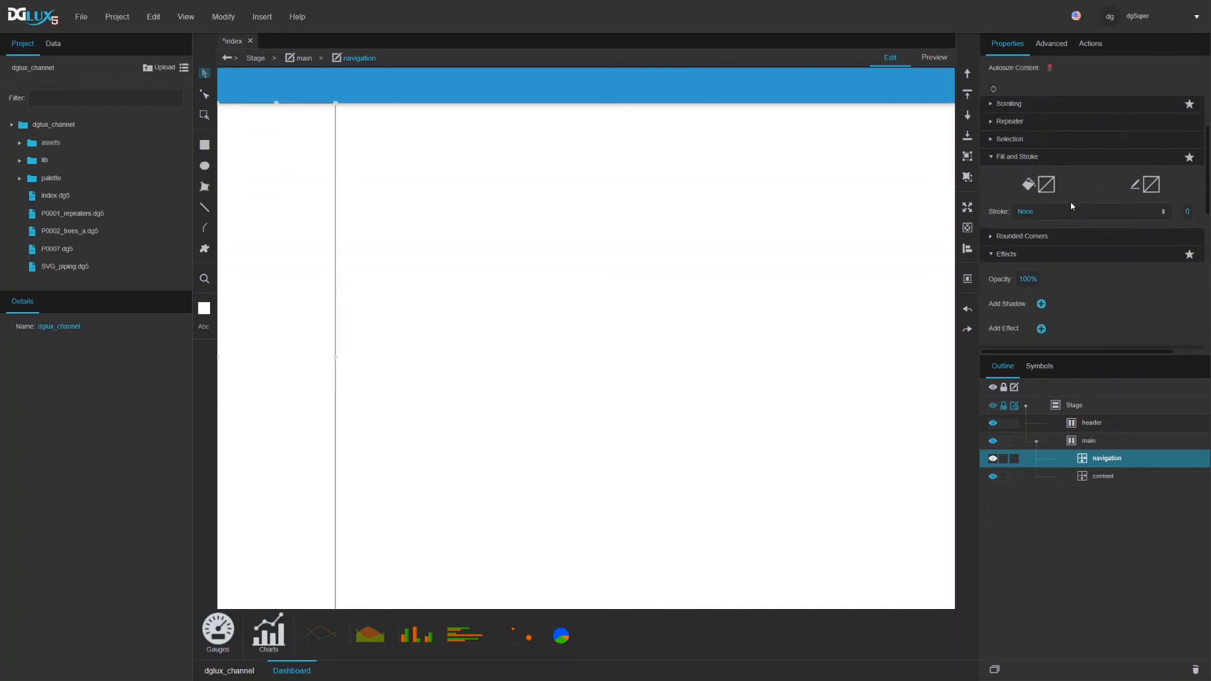
pyautogui.click(1034, 158)
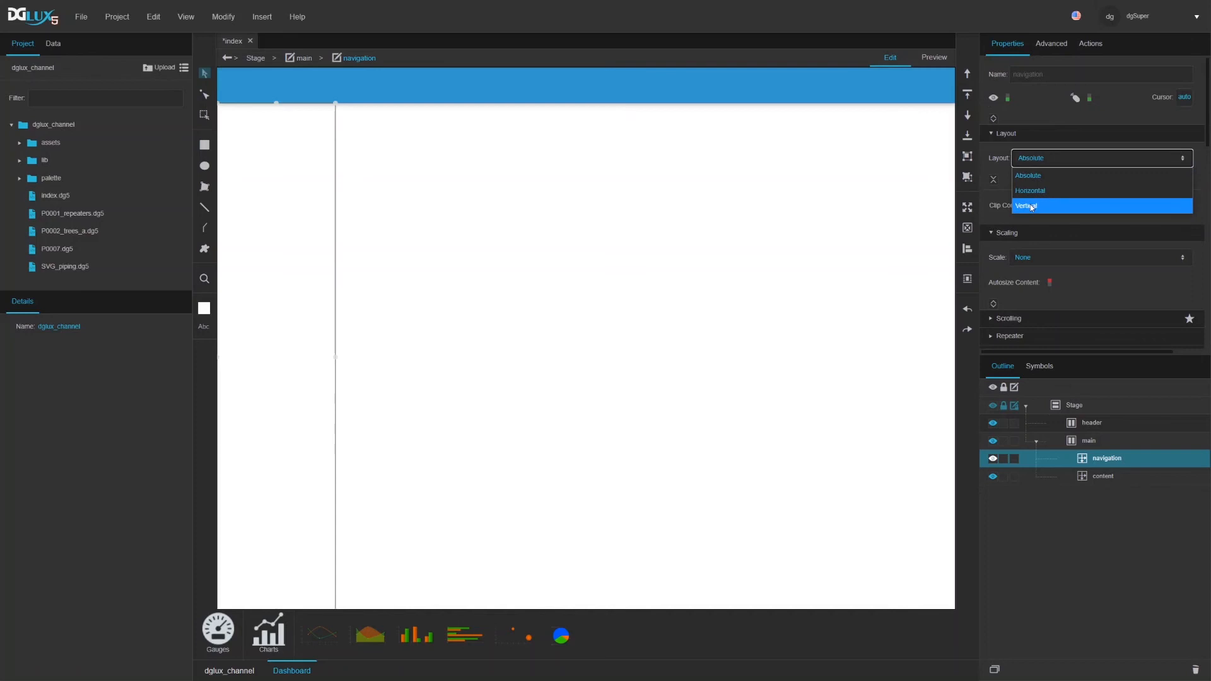
pyautogui.click(1030, 206)
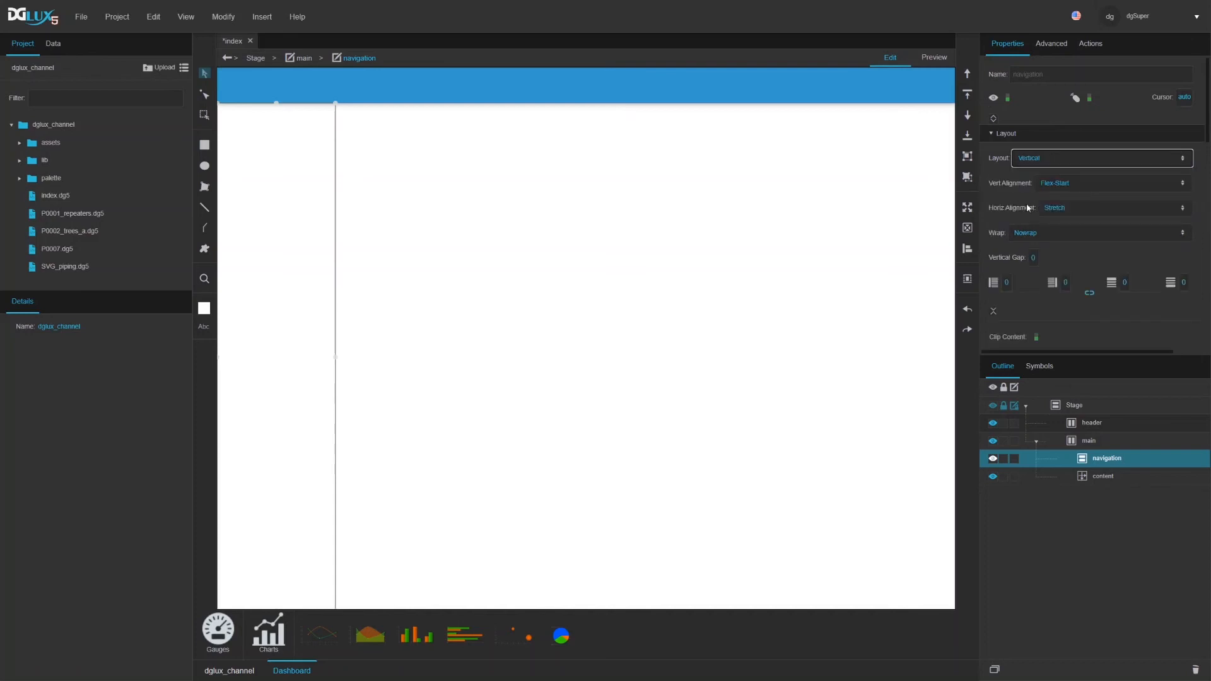
pyautogui.rightClick(1095, 460)
pyautogui.moveTo(1073, 425)
pyautogui.moveTo(940, 425)
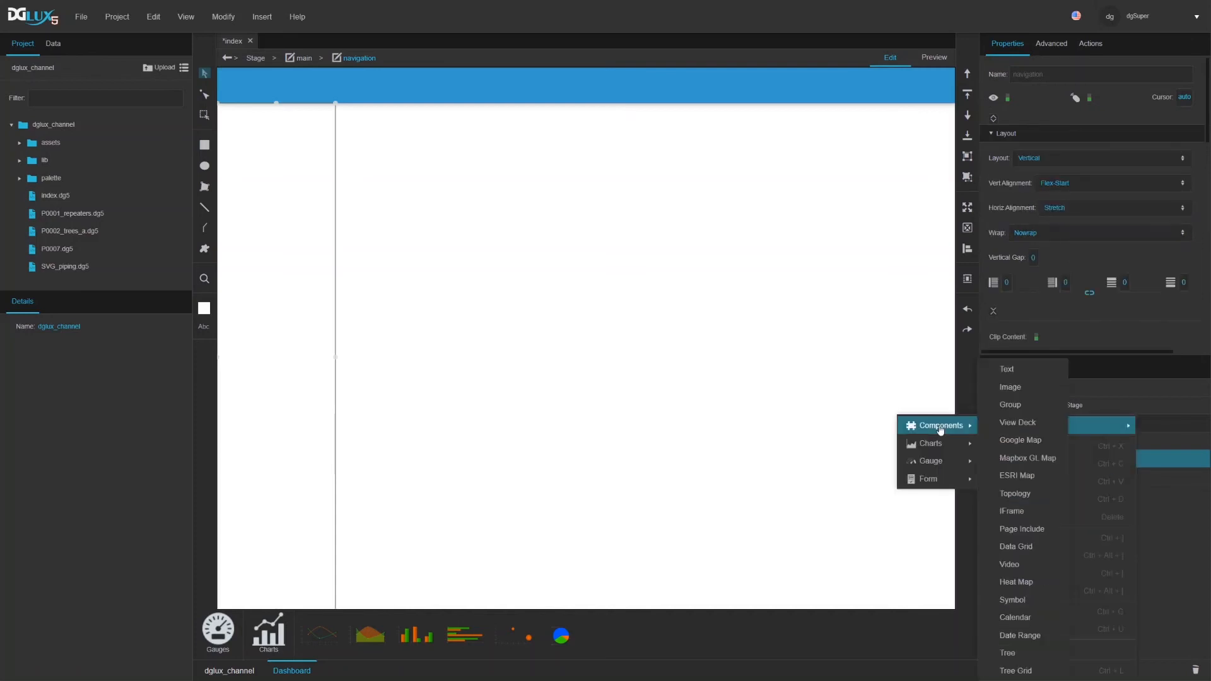
pyautogui.click(1028, 368)
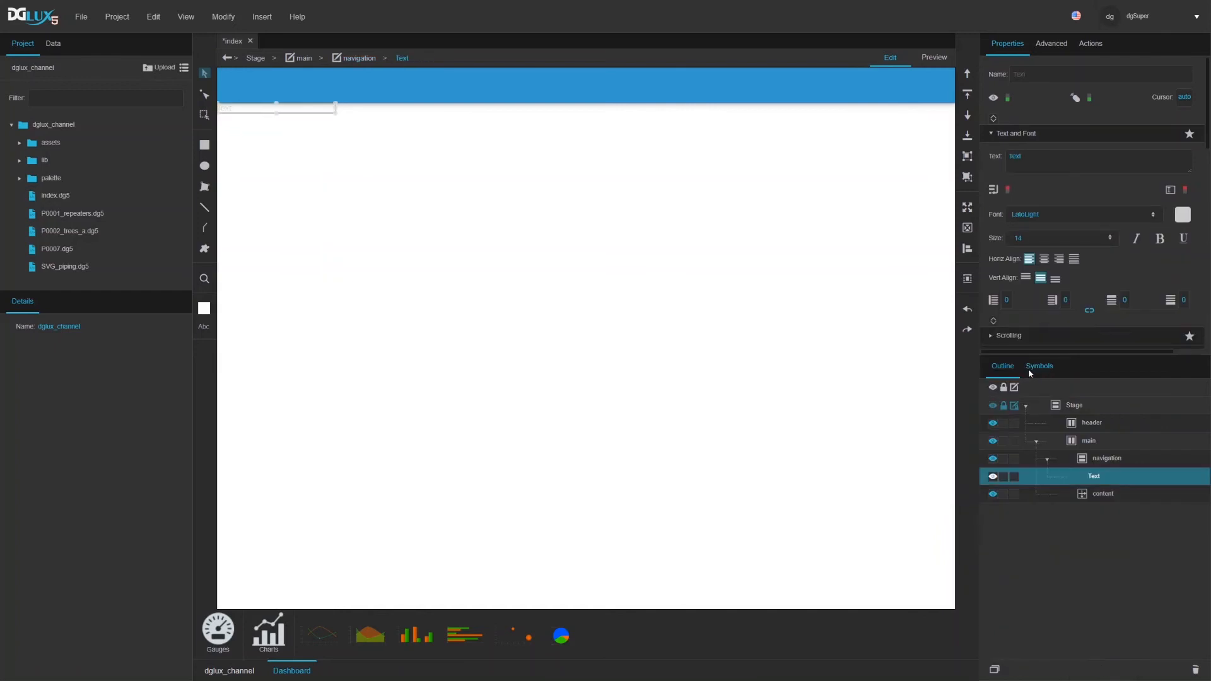
pyautogui.click(1191, 671)
# Step: Insert a Group component inside the navigation group and fit it to its parent
pyautogui.rightClick(1109, 459)
pyautogui.moveTo(1070, 432)
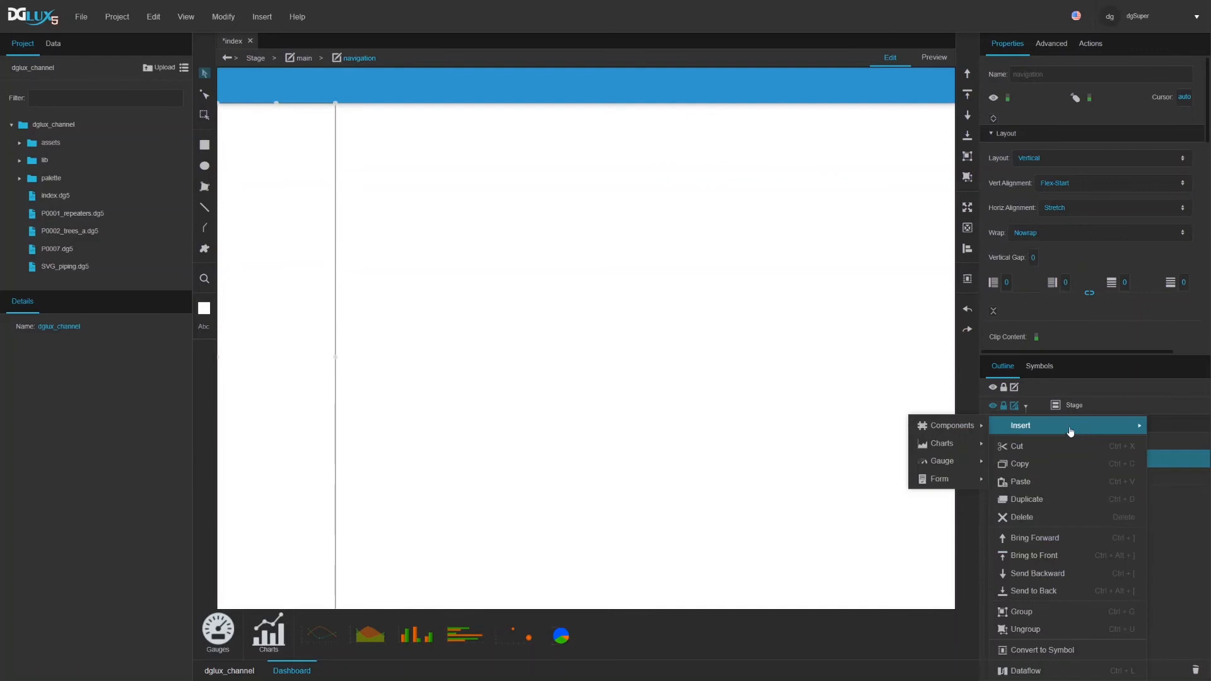
pyautogui.moveTo(940, 425)
pyautogui.click(1016, 398)
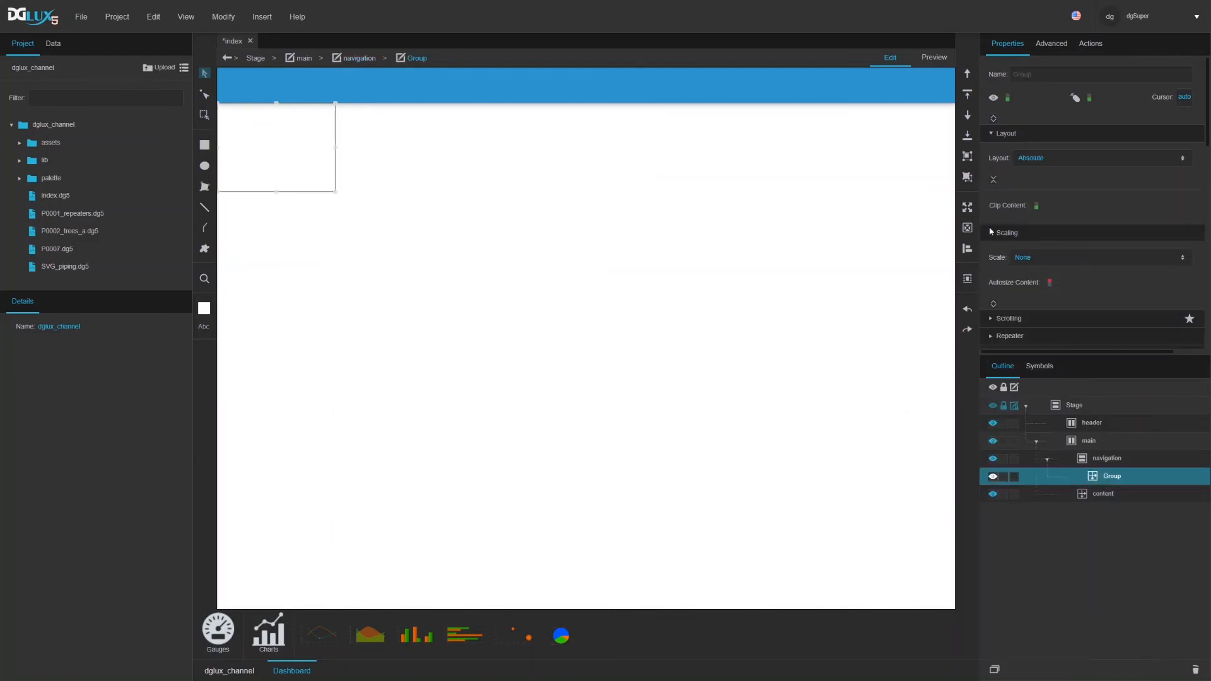
pyautogui.click(967, 207)
# Step: Set the height of the group inside navigation to 40 px and its Flexsize shrink value to 0
pyautogui.scroll(-5, 1116, 224)
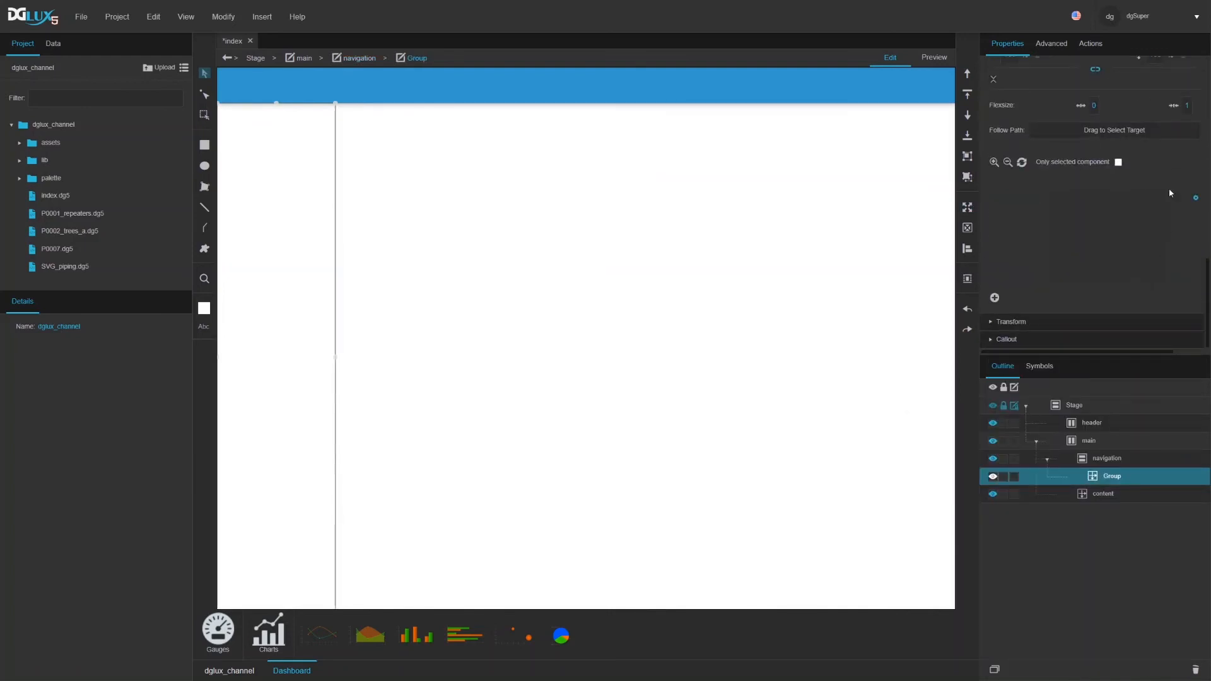
pyautogui.scroll(5, 1170, 192)
pyautogui.doubleClick(1153, 196)
pyautogui.write('40')
pyautogui.press('Return')
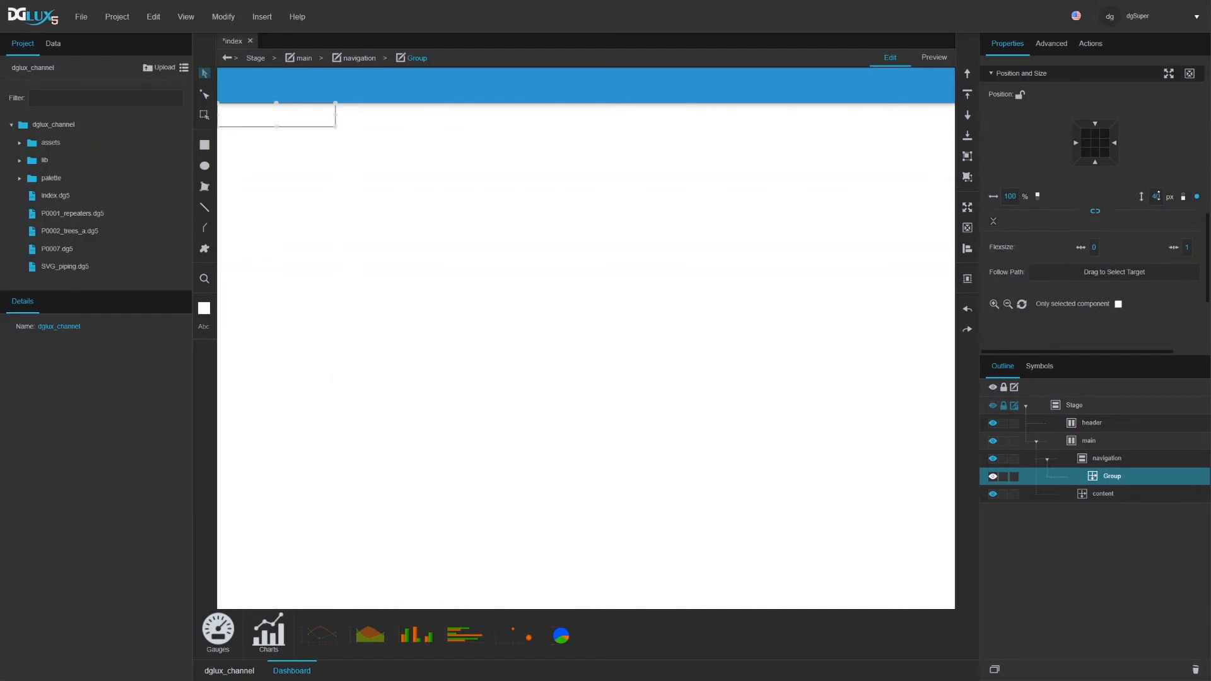
pyautogui.doubleClick(1186, 248)
pyautogui.write('0')
pyautogui.press('Return')
# Step: Rename the 40 px high group inside navigation as header
pyautogui.doubleClick(1112, 477)
pyautogui.write('header')
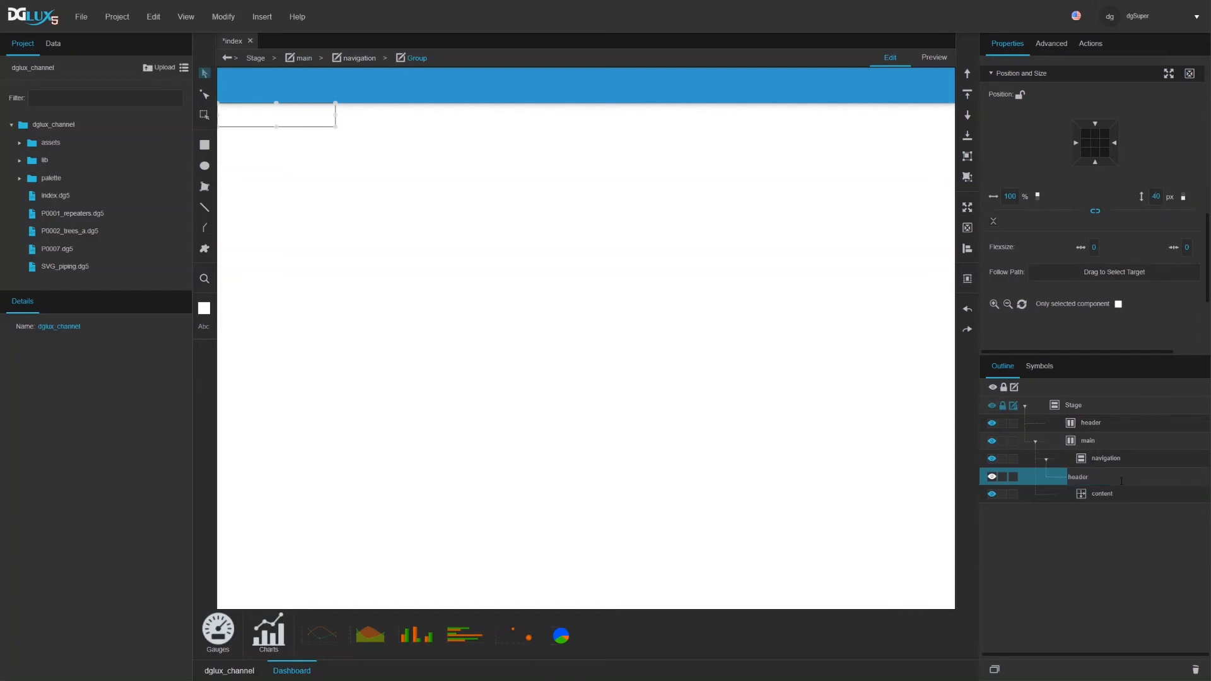
pyautogui.press('Return')
# Step: Set the navigation header's layout to Horizontal with its vertical alignment at Center
pyautogui.click(1105, 461)
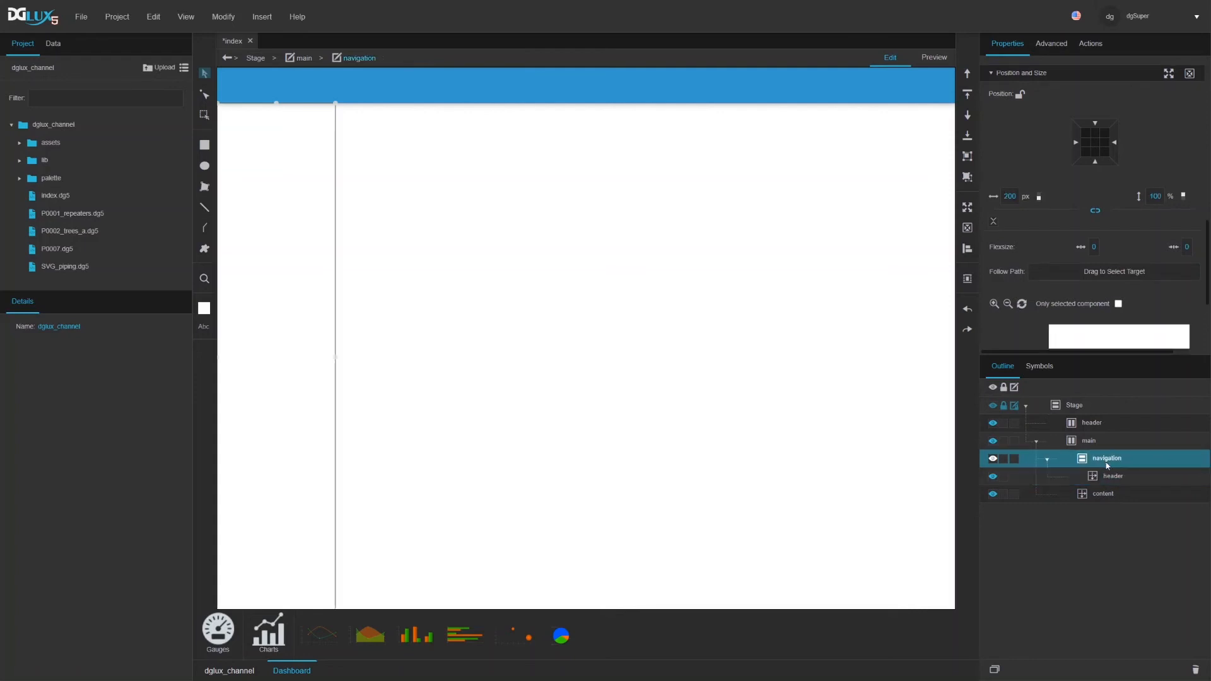
pyautogui.click(1113, 478)
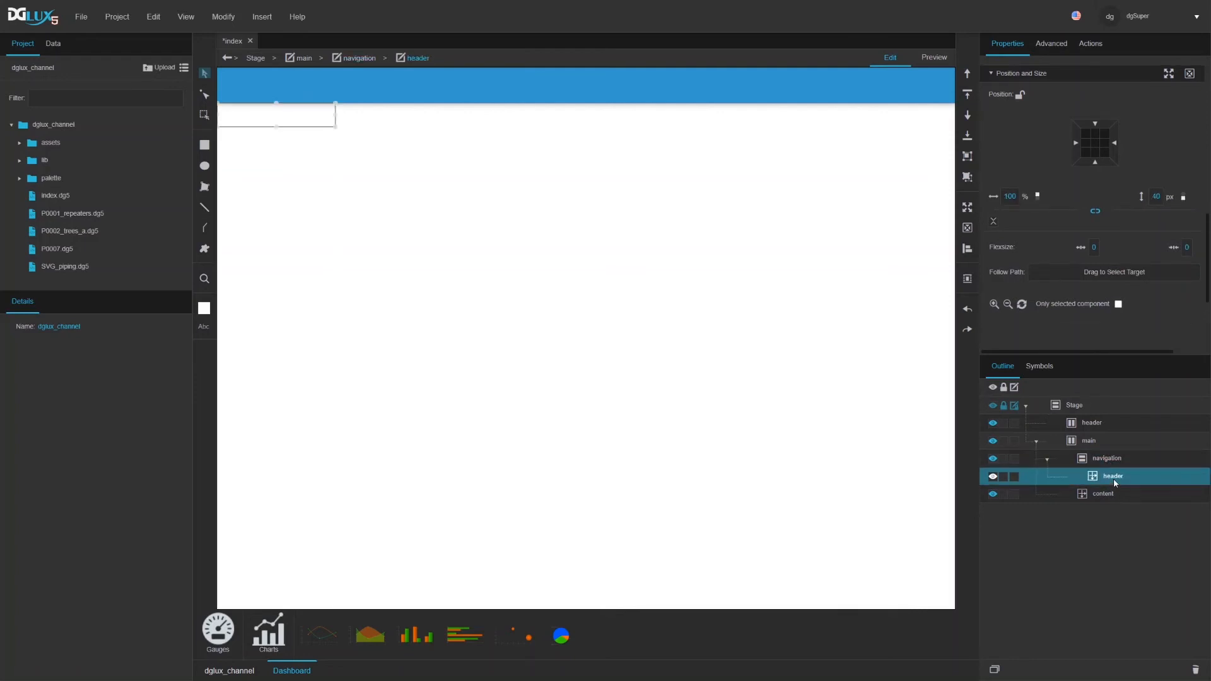
pyautogui.scroll(8, 1063, 284)
pyautogui.click(1044, 161)
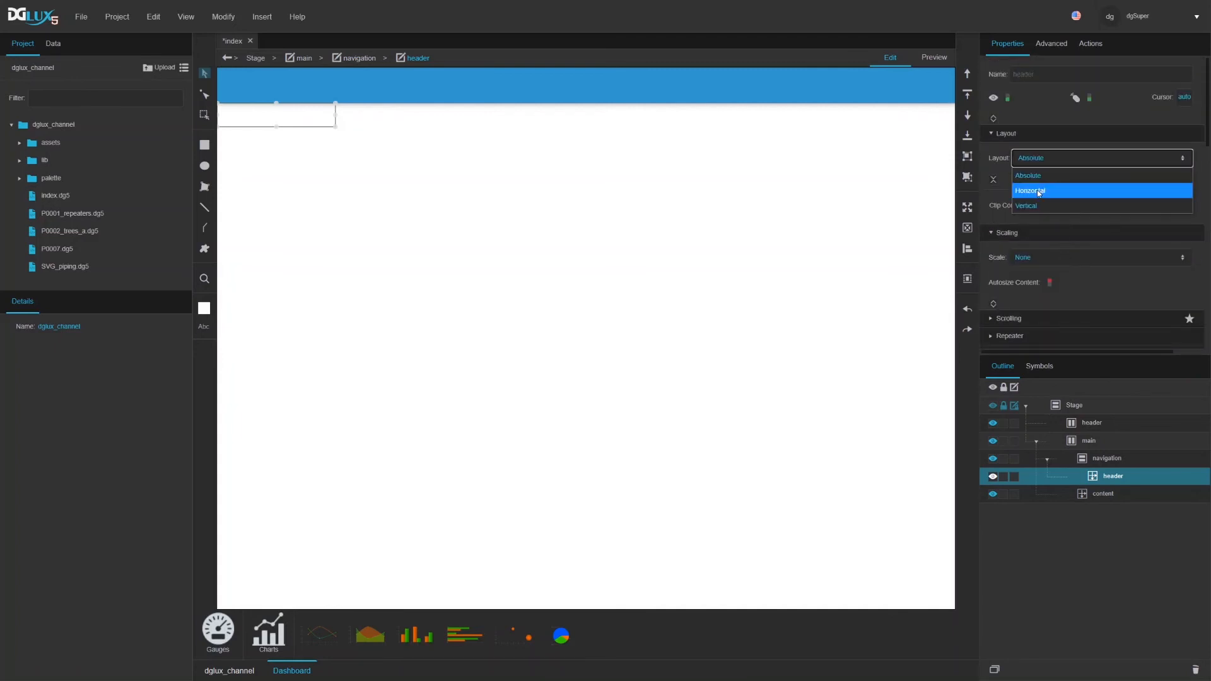
pyautogui.click(1039, 192)
pyautogui.rightClick(1091, 483)
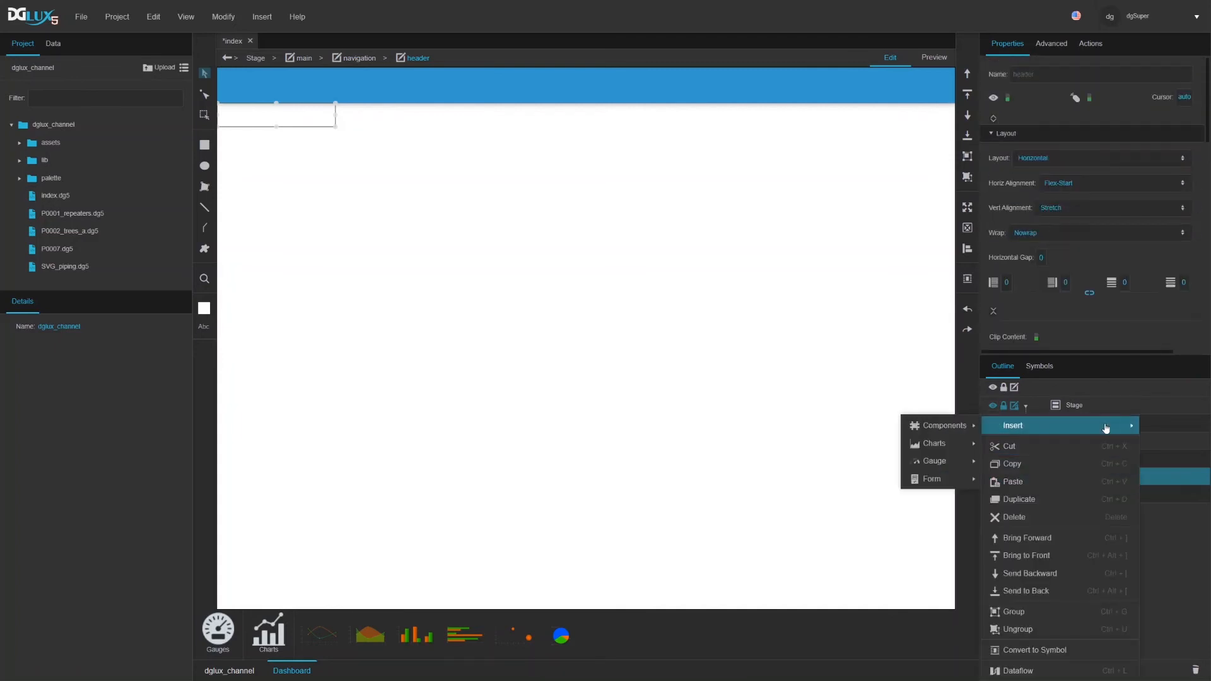
pyautogui.click(1055, 212)
pyautogui.click(1060, 254)
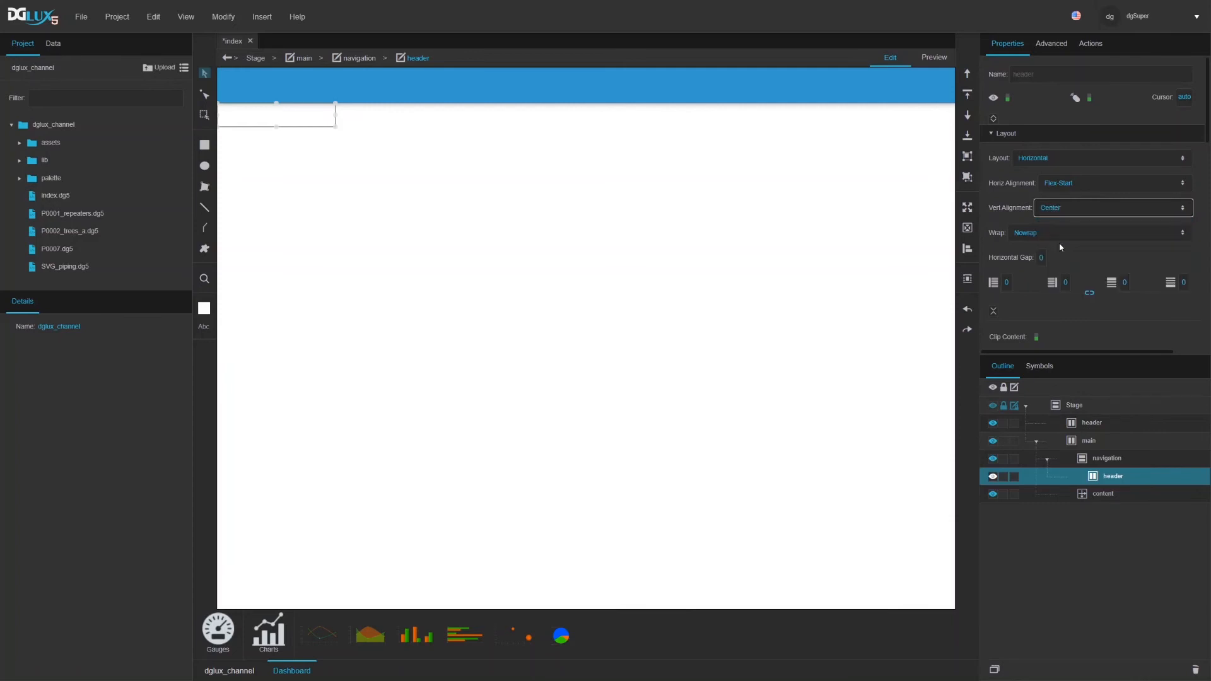
# Step: Set the left and right padding of the navigation header to 10
pyautogui.click(1007, 282)
pyautogui.write('10')
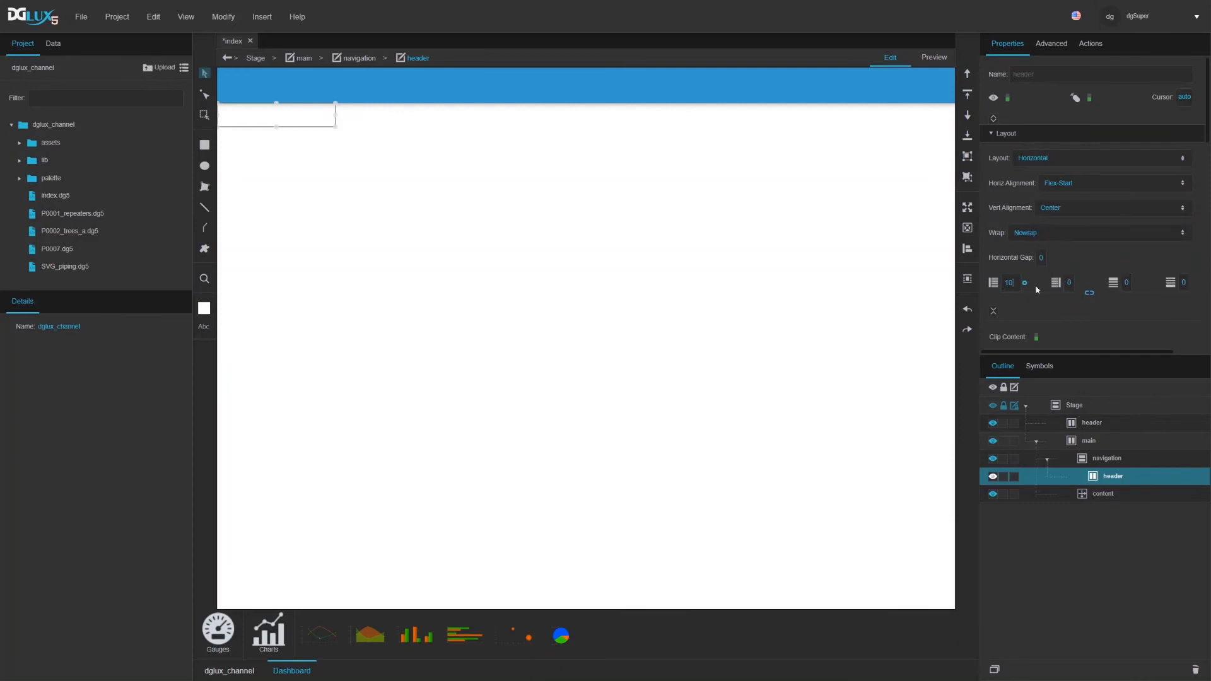
pyautogui.click(1067, 283)
pyautogui.write('10')
# Step: Insert a Text component inside the navigation header and set its font color to #333333
pyautogui.rightClick(1108, 476)
pyautogui.moveTo(1110, 425)
pyautogui.moveTo(988, 426)
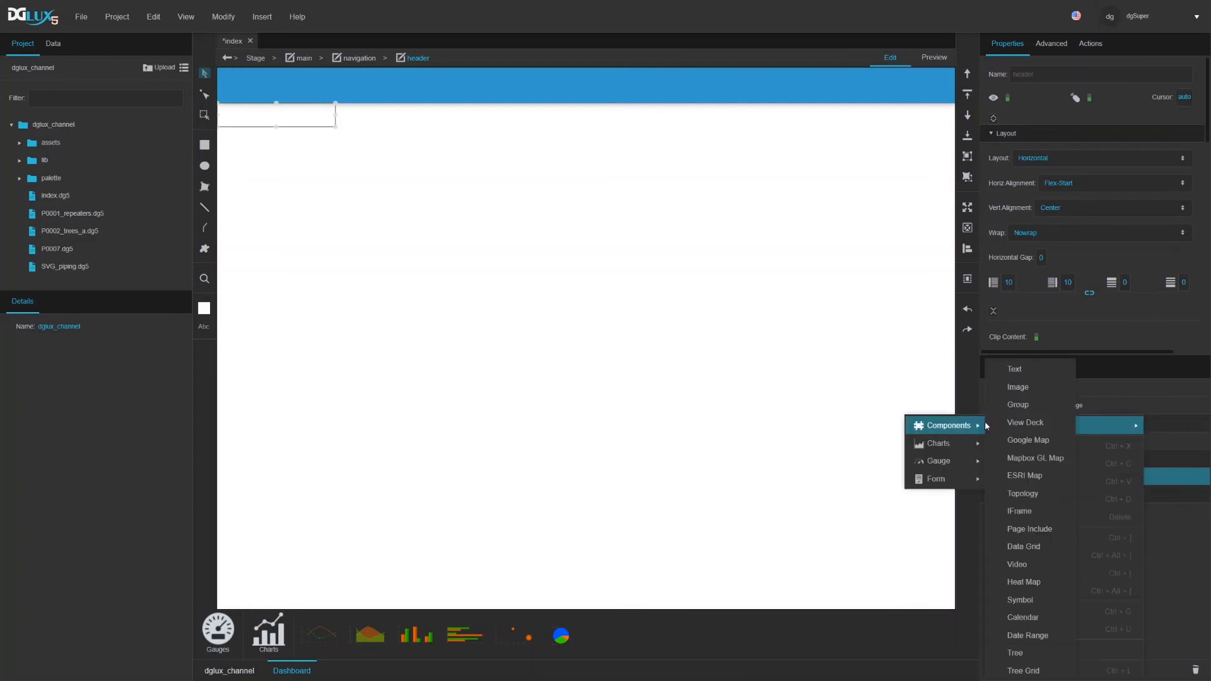
pyautogui.click(1015, 370)
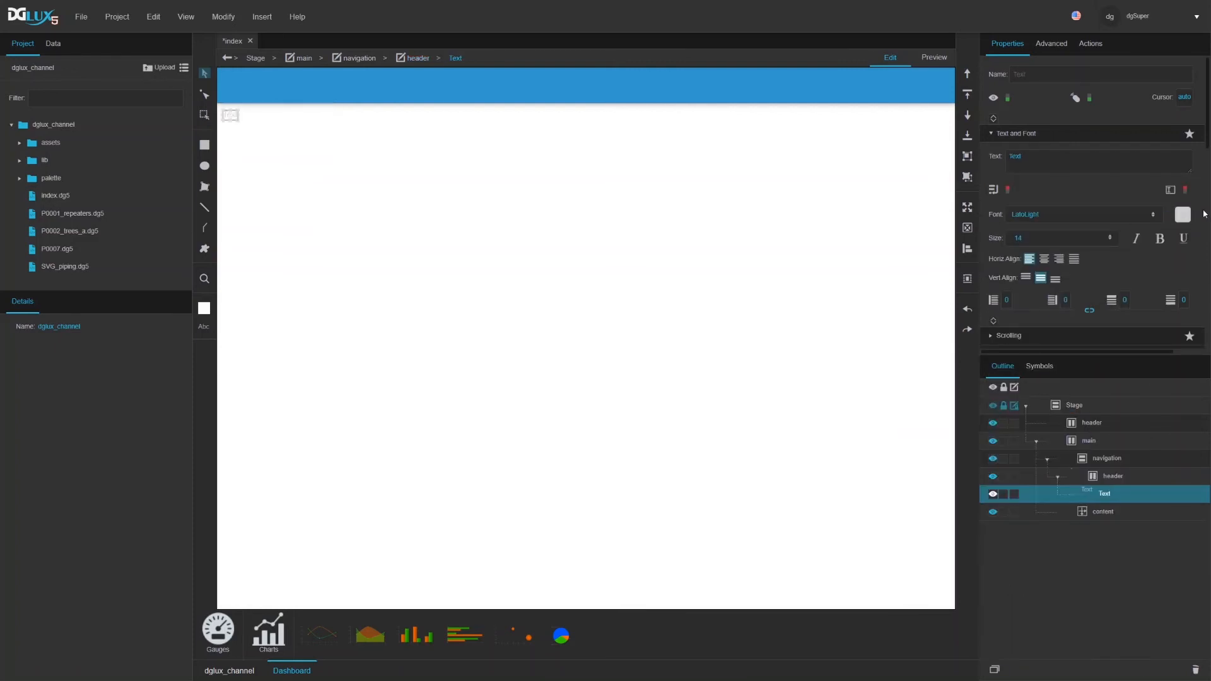
pyautogui.click(1183, 214)
pyautogui.click(1051, 283)
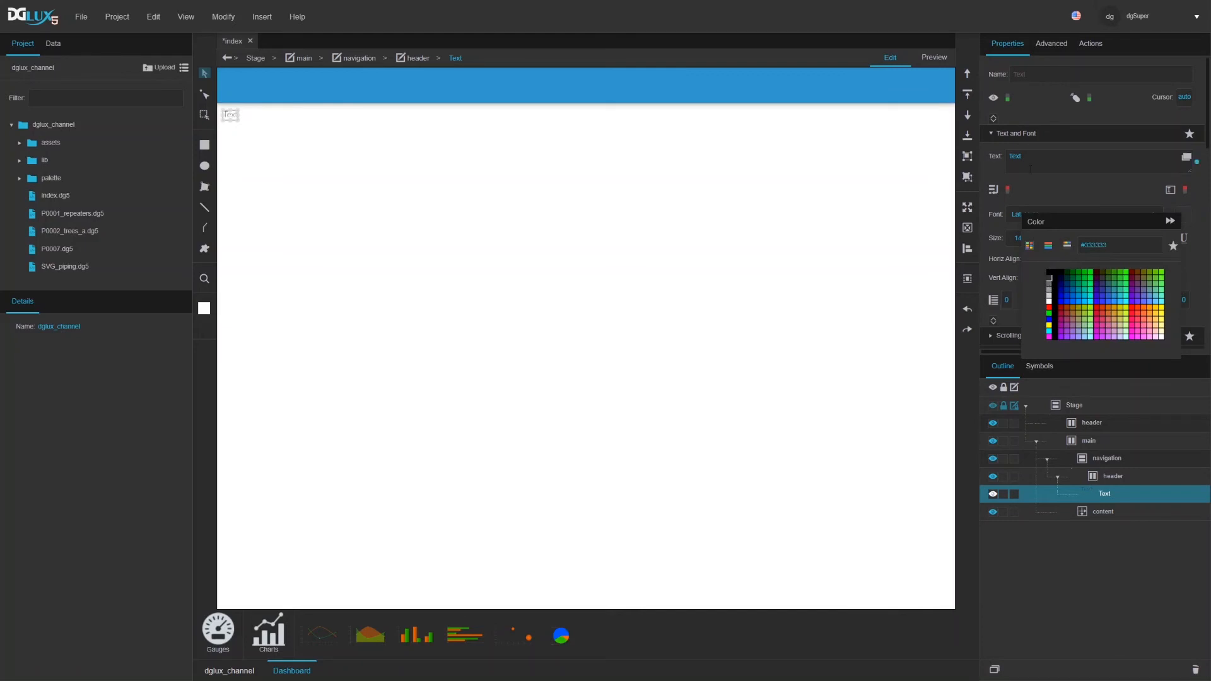
# Step: Change the text of the Text component in the navigation header to Navigation and set its flex grow to 1
pyautogui.click(1031, 164)
pyautogui.write('Navigation')
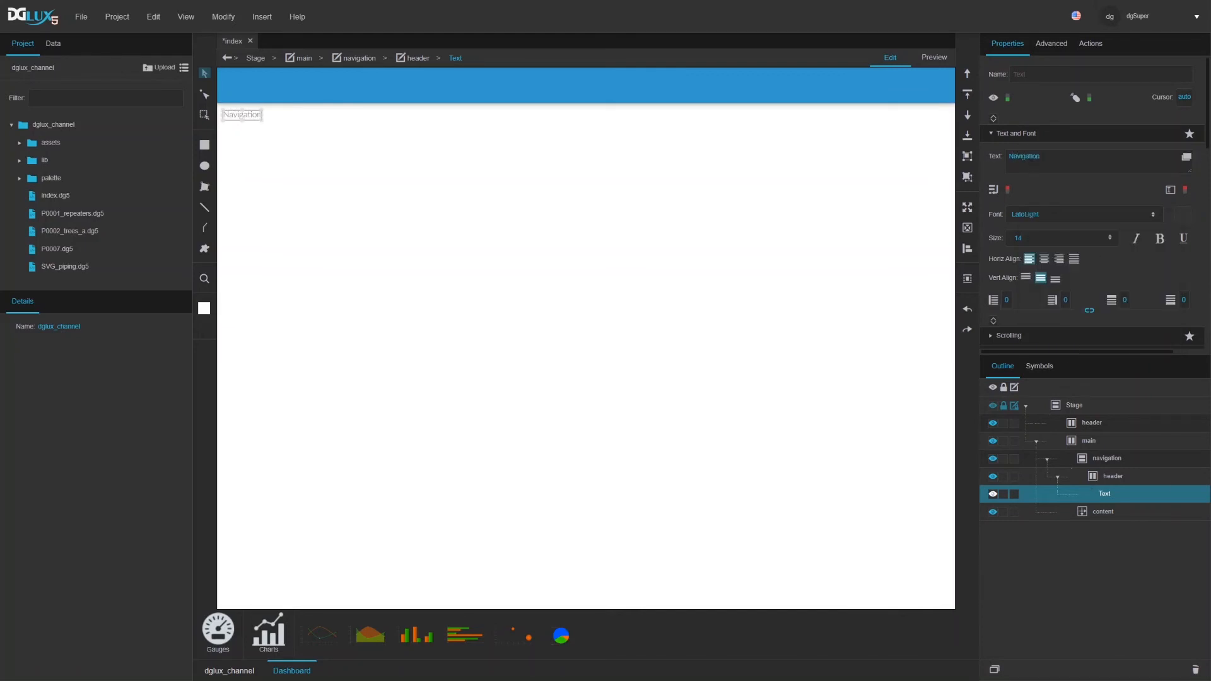
pyautogui.click(1109, 479)
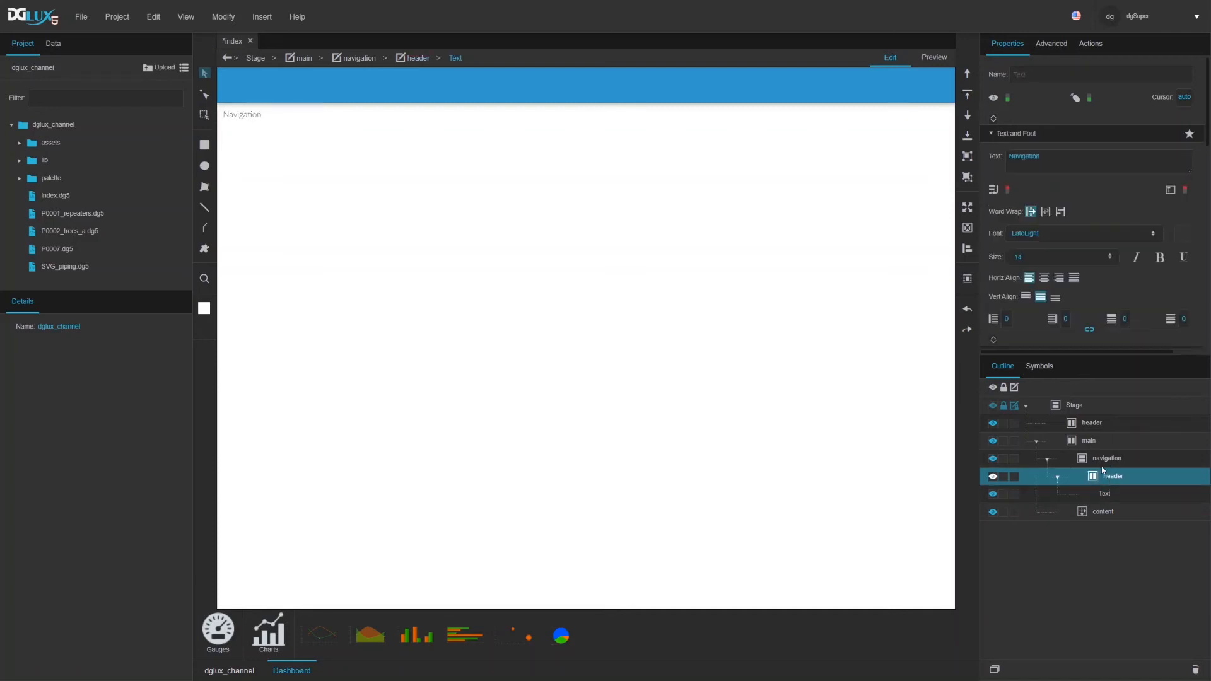
pyautogui.click(1105, 494)
pyautogui.scroll(-3, 1112, 262)
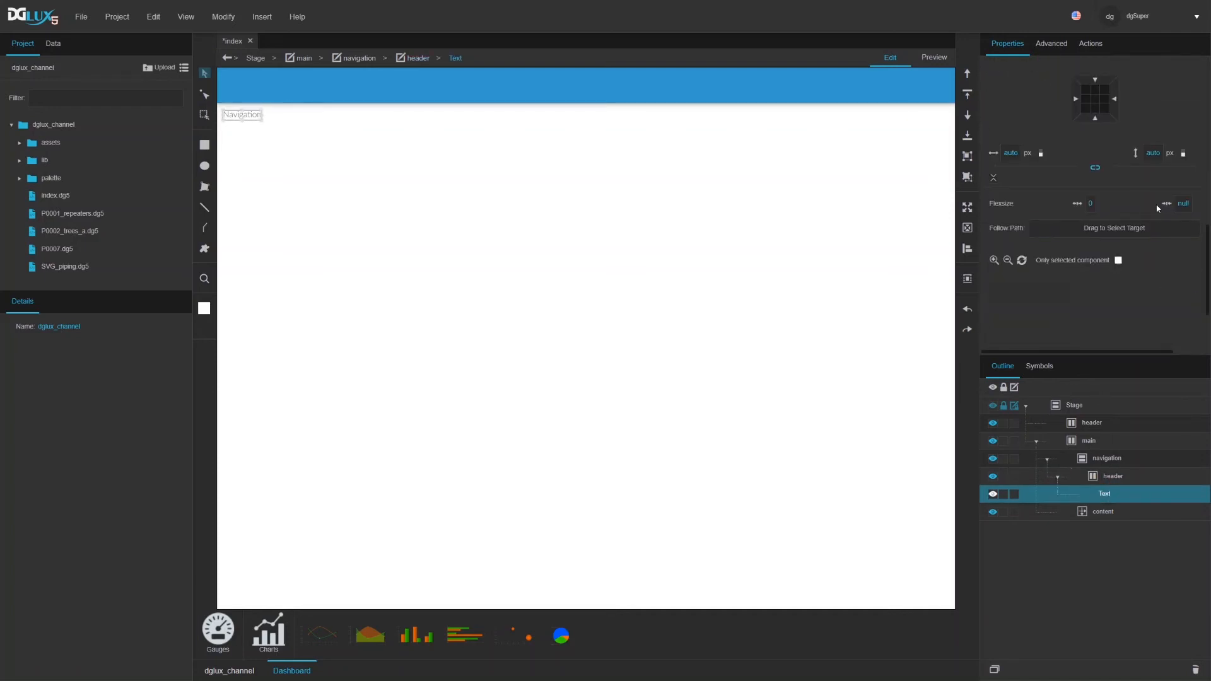
pyautogui.click(1090, 204)
pyautogui.write('1')
pyautogui.press('Return')
# Step: Insert a second Text component inside the navigation header
pyautogui.click(1109, 477)
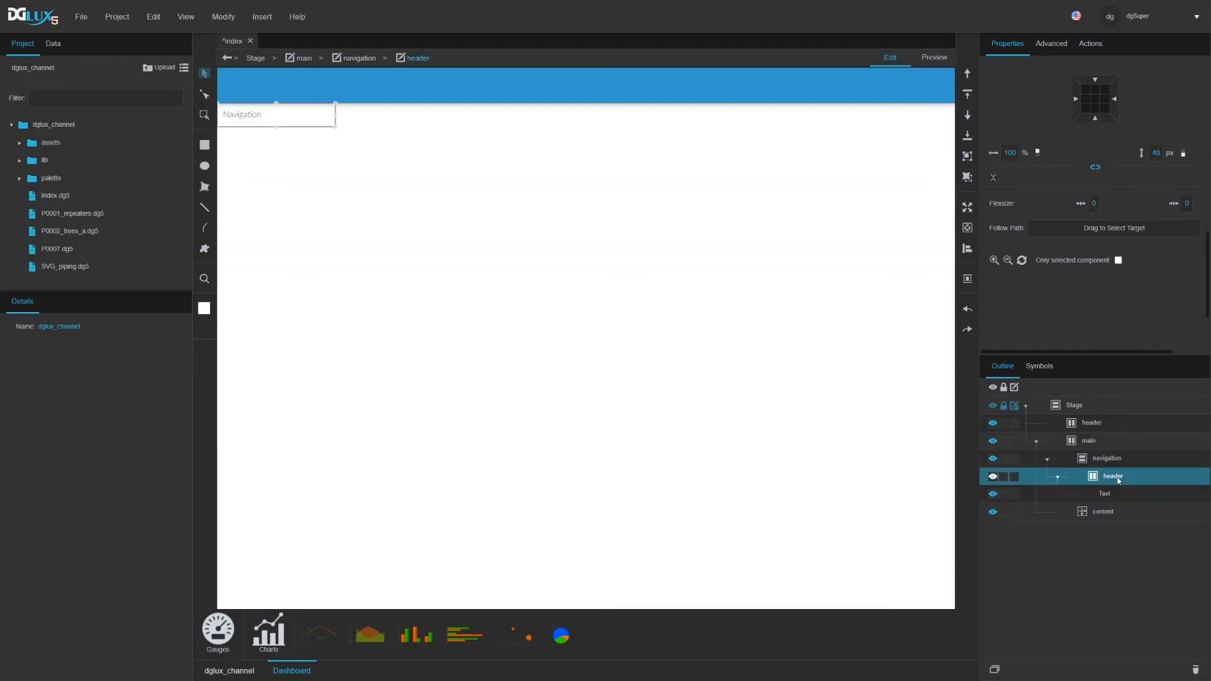
pyautogui.rightClick(1109, 477)
pyautogui.moveTo(1104, 426)
pyautogui.moveTo(983, 424)
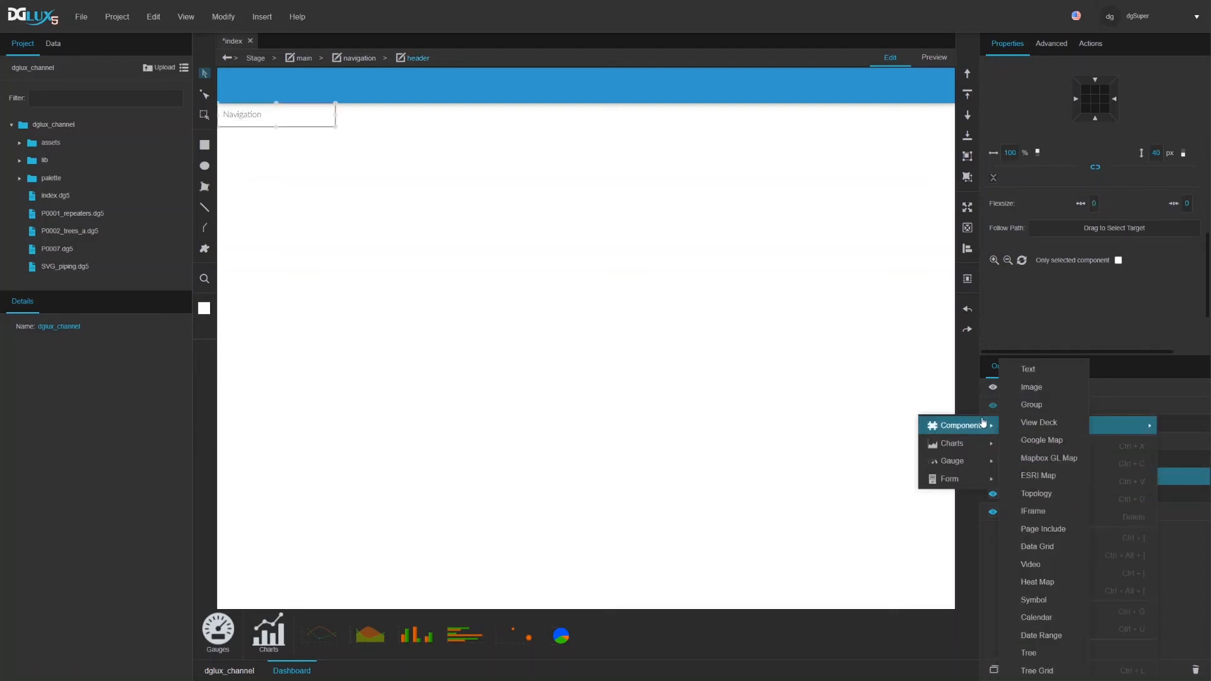
pyautogui.click(1033, 371)
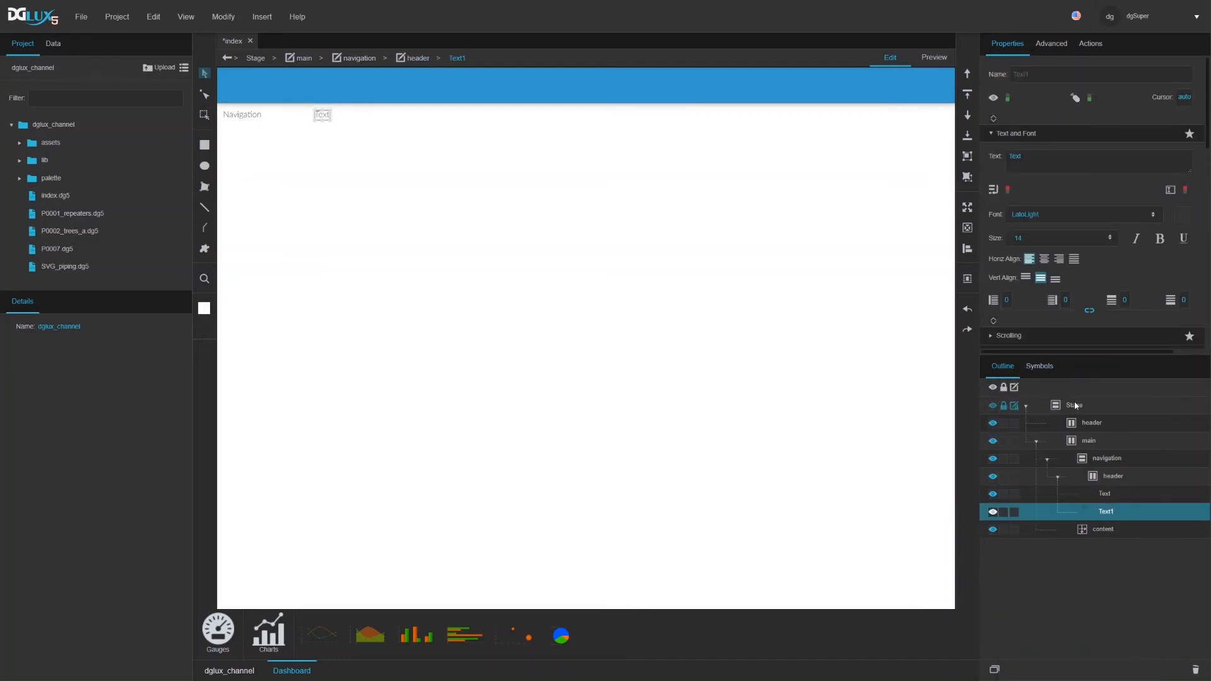
# Step: Set the second text component's text to >> and its cursor to the pointing hand, and check it in preview
pyautogui.doubleClick(1016, 156)
pyautogui.write('>>')
pyautogui.click(1178, 97)
pyautogui.click(1125, 122)
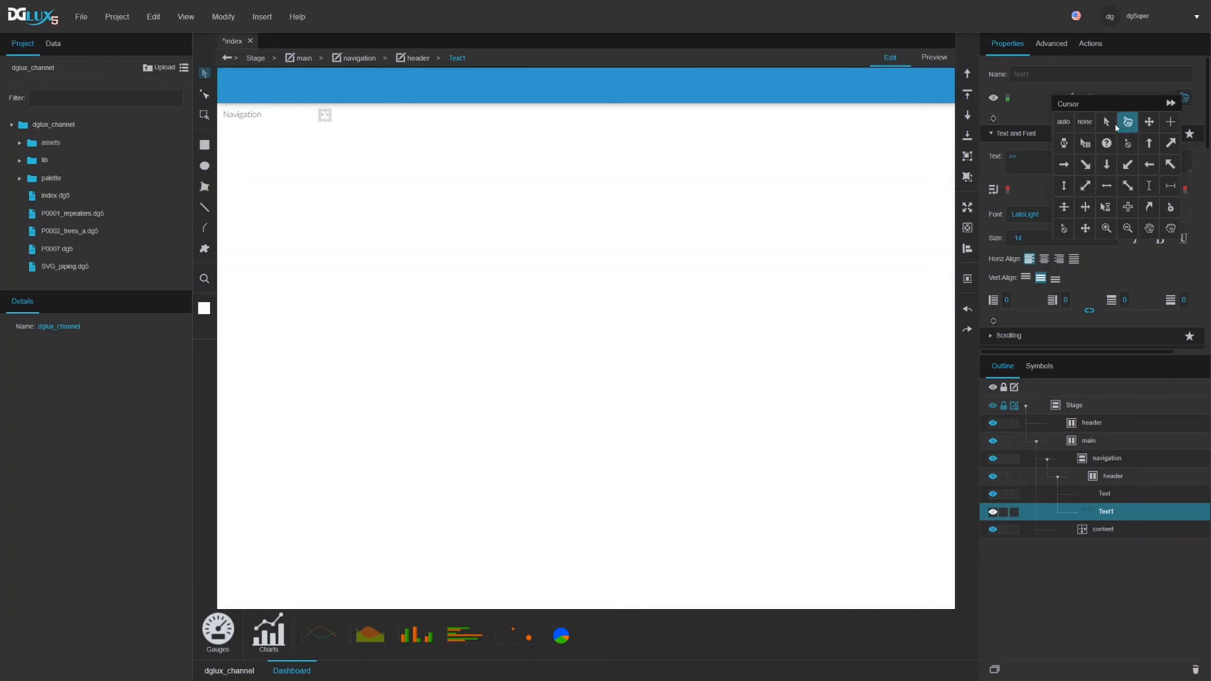
pyautogui.click(334, 116)
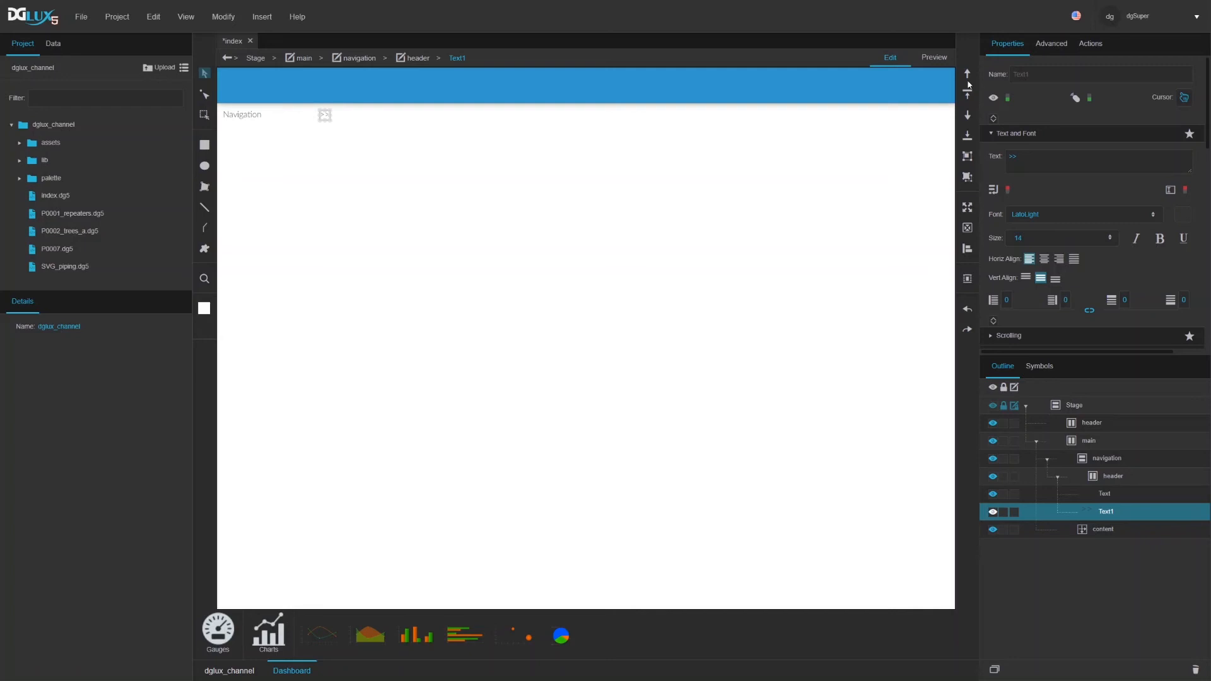
pyautogui.click(937, 58)
pyautogui.click(899, 58)
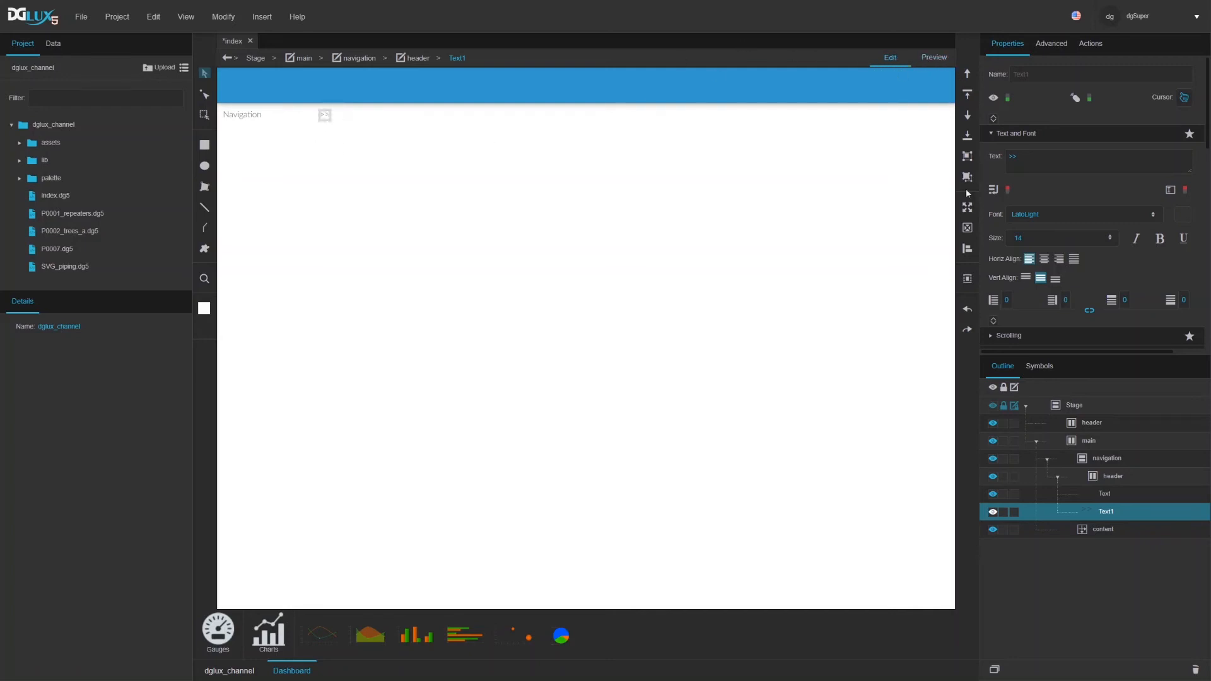
# Step: Add a Box Shadow to the navigation group
pyautogui.click(1108, 462)
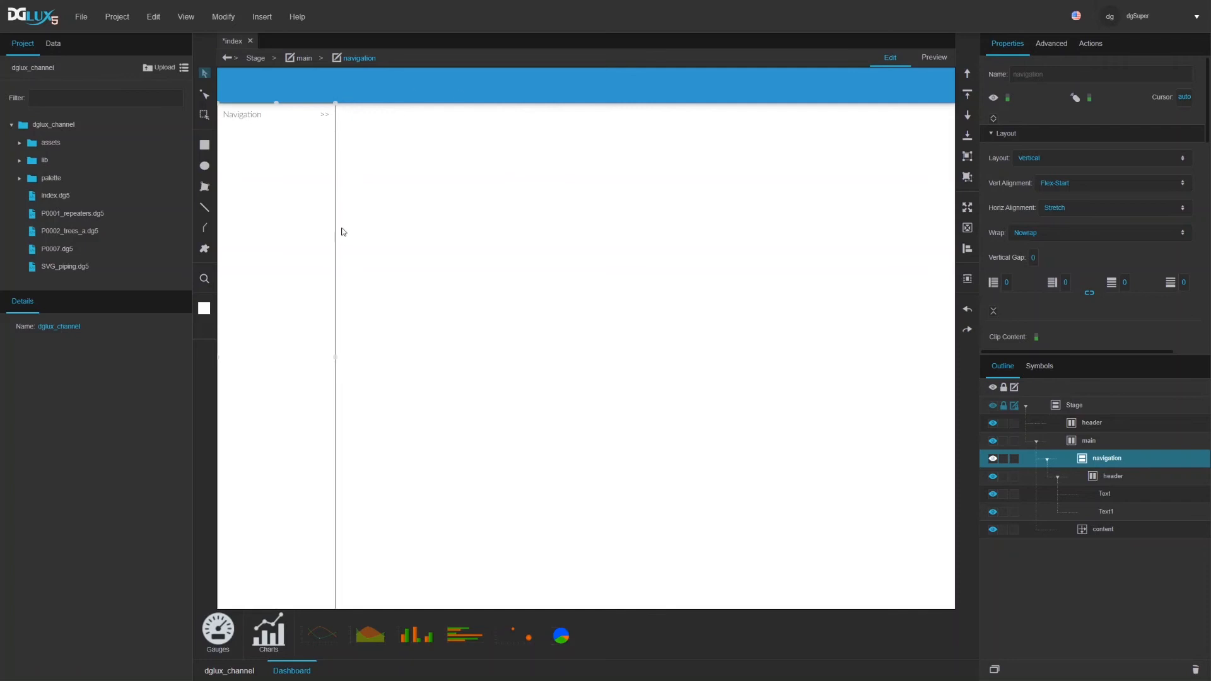
pyautogui.scroll(-8, 1054, 205)
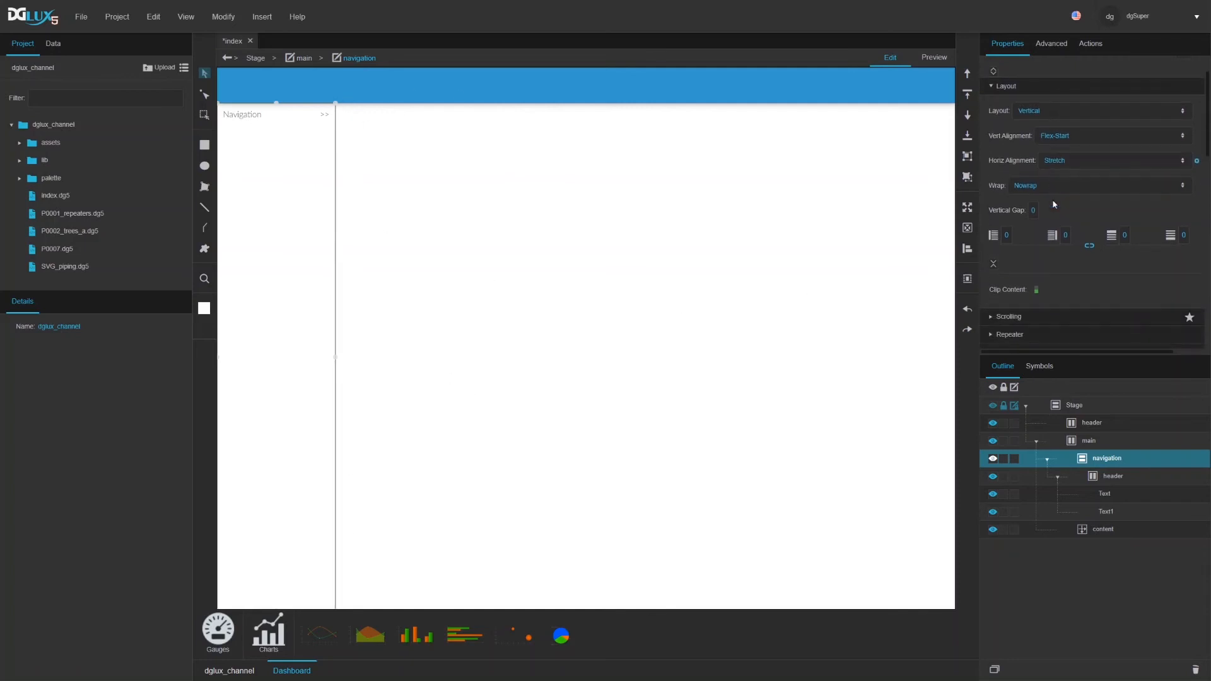
pyautogui.scroll(1, 1049, 198)
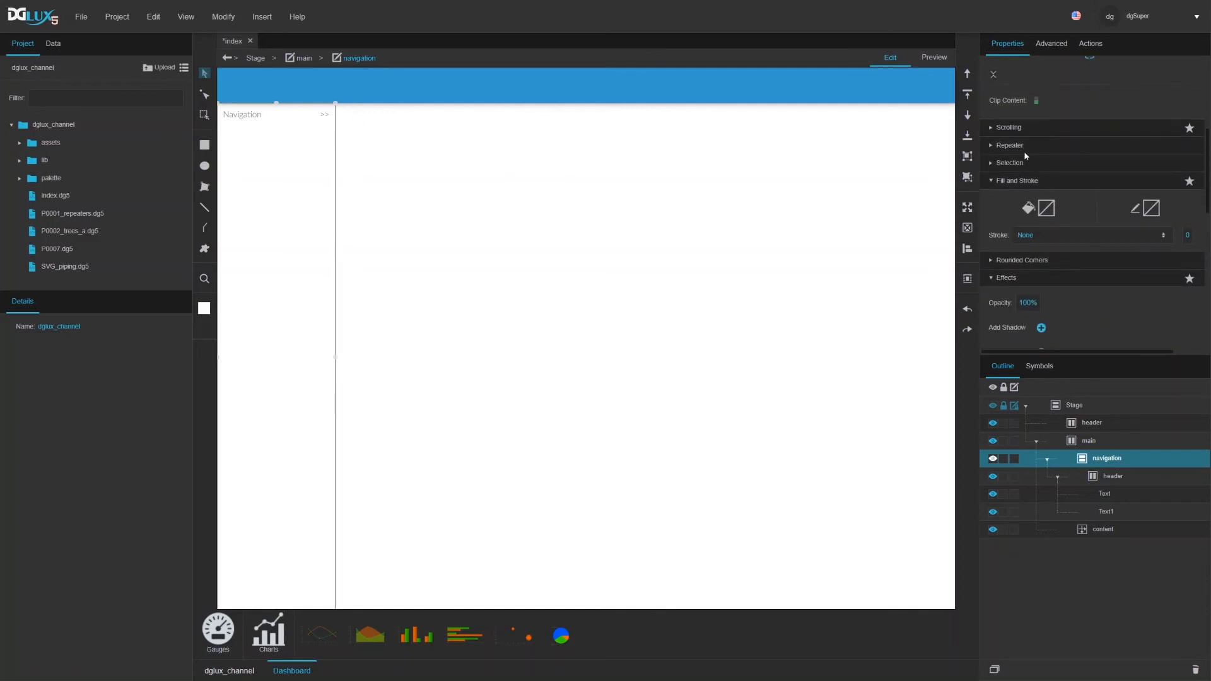
pyautogui.scroll(-2, 1028, 206)
pyautogui.click(1041, 233)
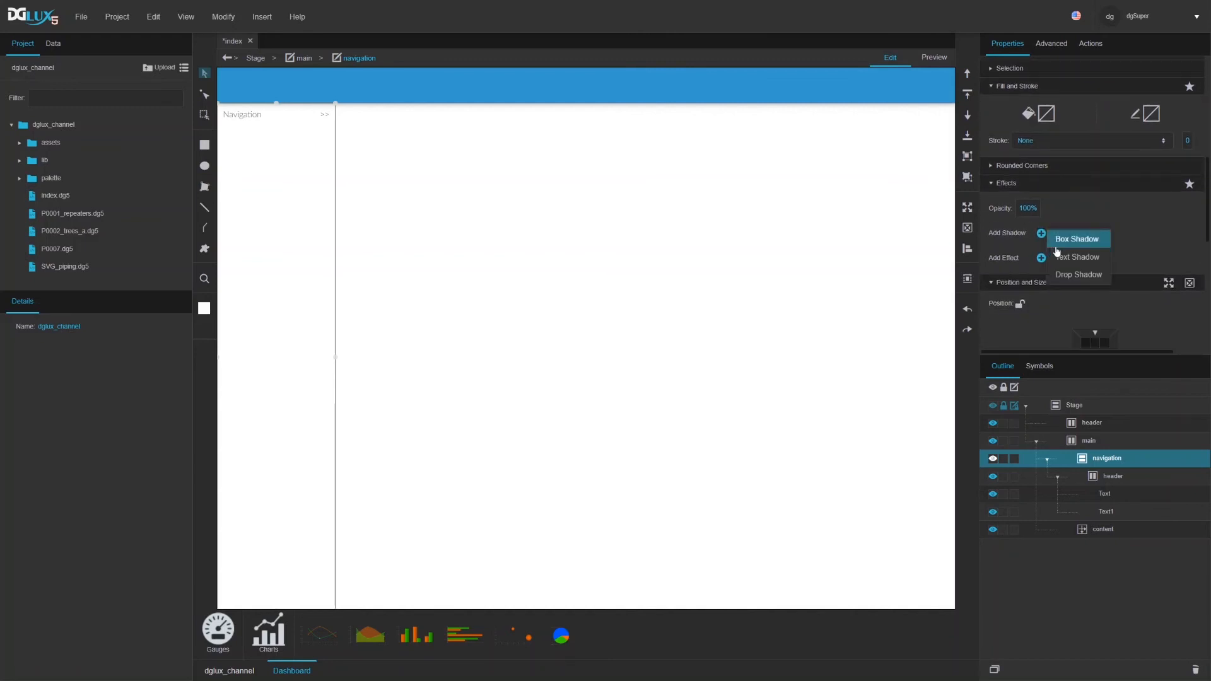
pyautogui.click(1064, 239)
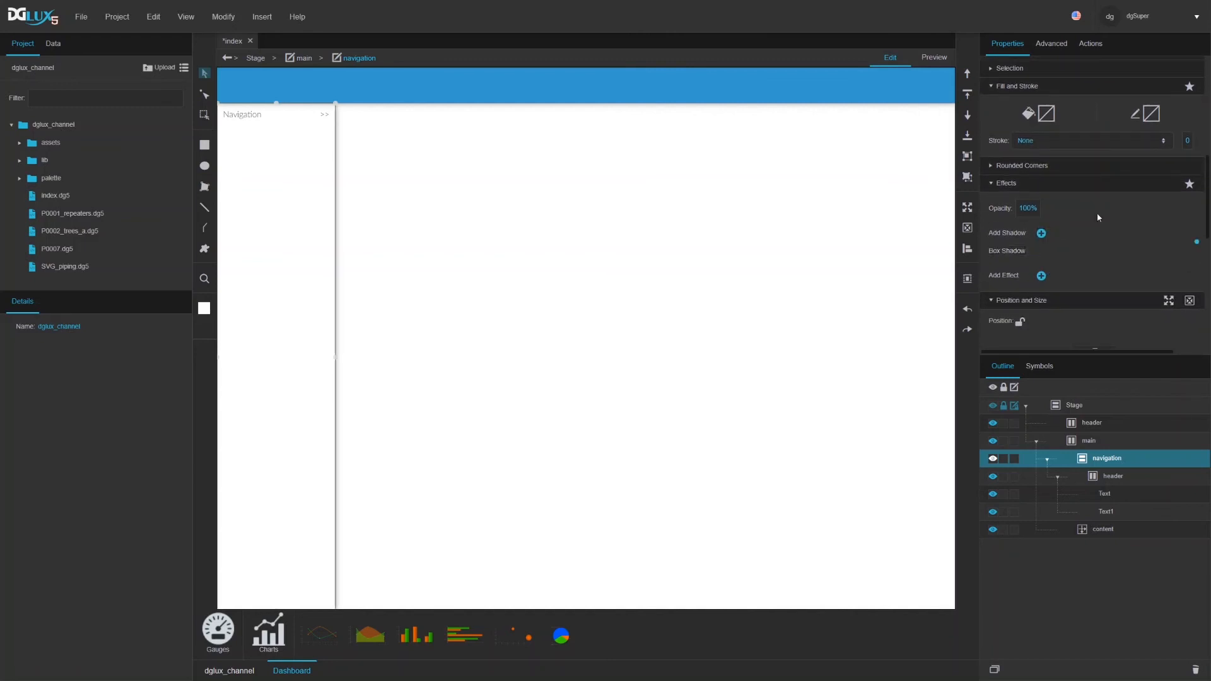
# Step: Give only the right edge of the navigation group a Solid border in #336699 with thickness 1, and preview it
pyautogui.click(1150, 117)
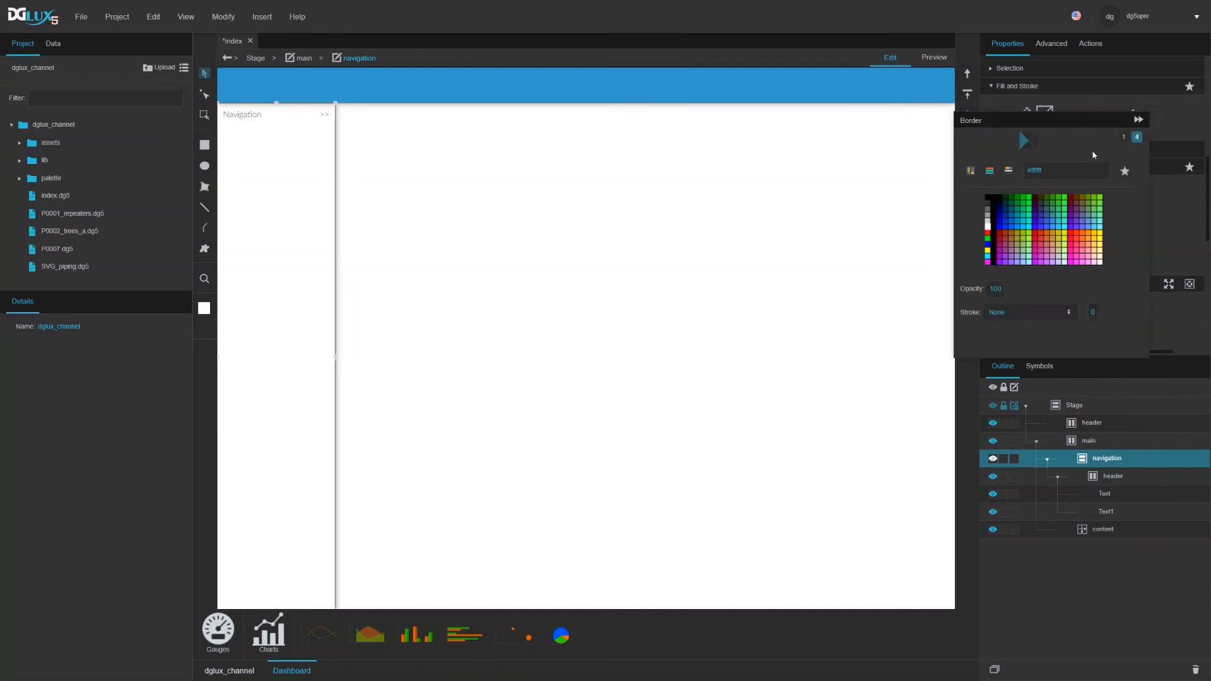
pyautogui.click(1037, 144)
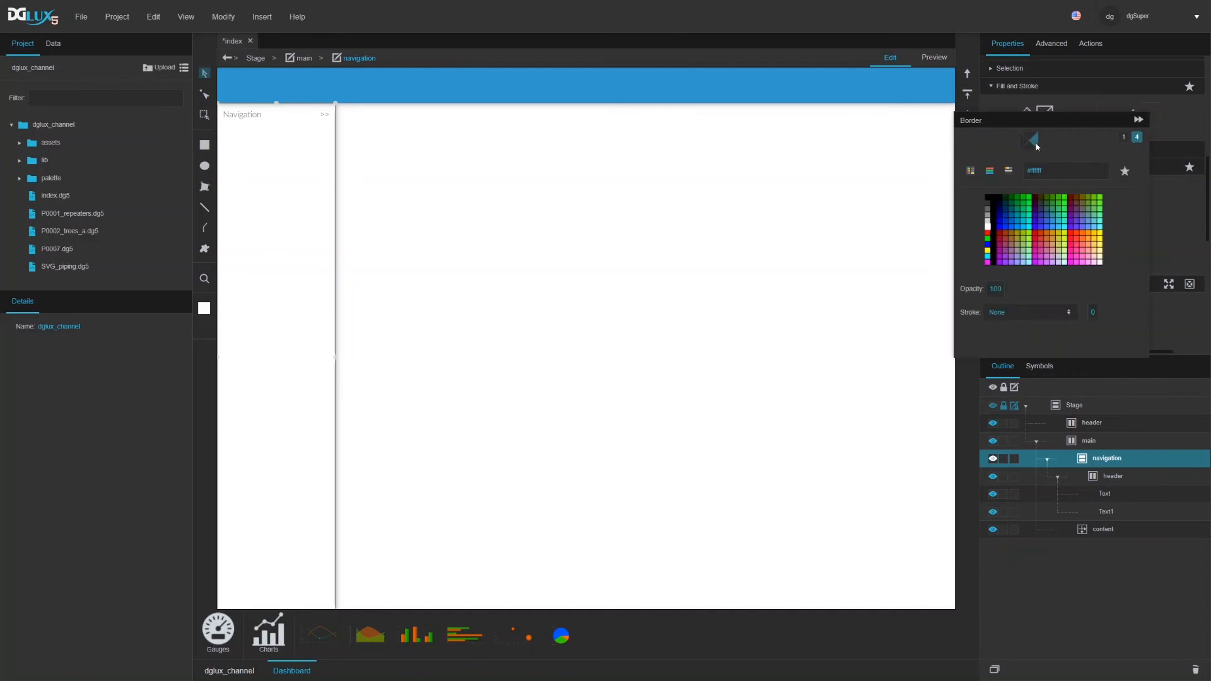
pyautogui.click(1124, 137)
pyautogui.click(1138, 138)
pyautogui.click(1045, 218)
pyautogui.click(1045, 217)
pyautogui.click(1093, 313)
pyautogui.click(1030, 313)
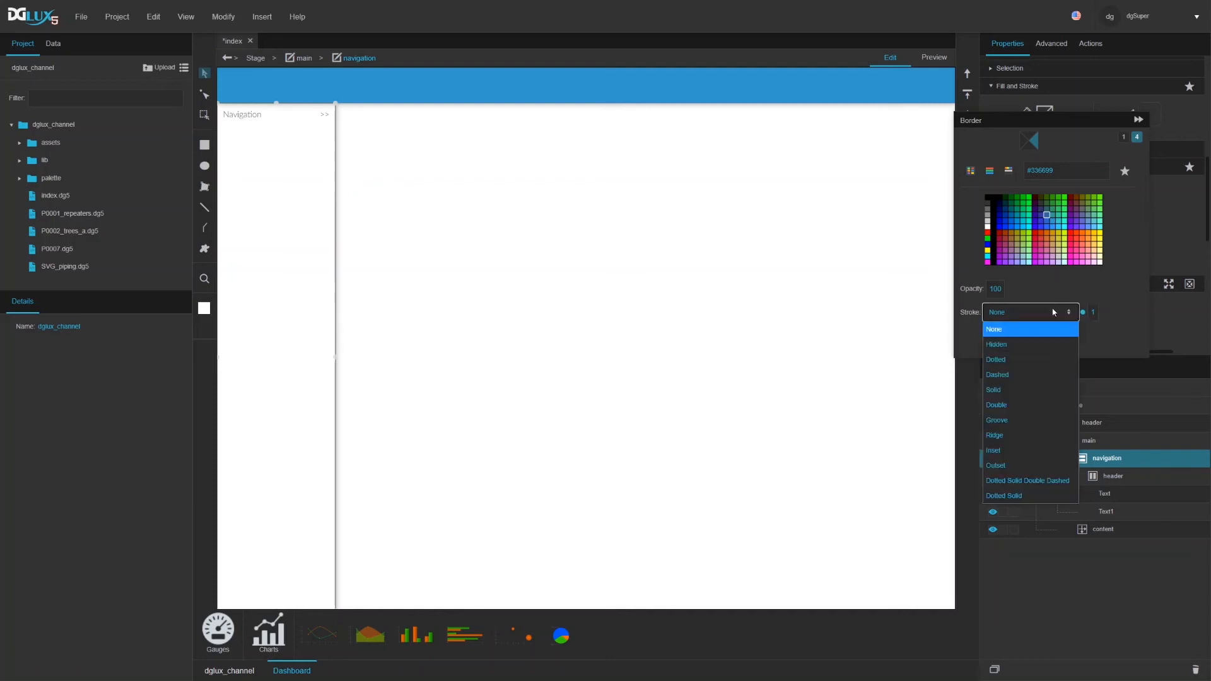
pyautogui.click(1019, 385)
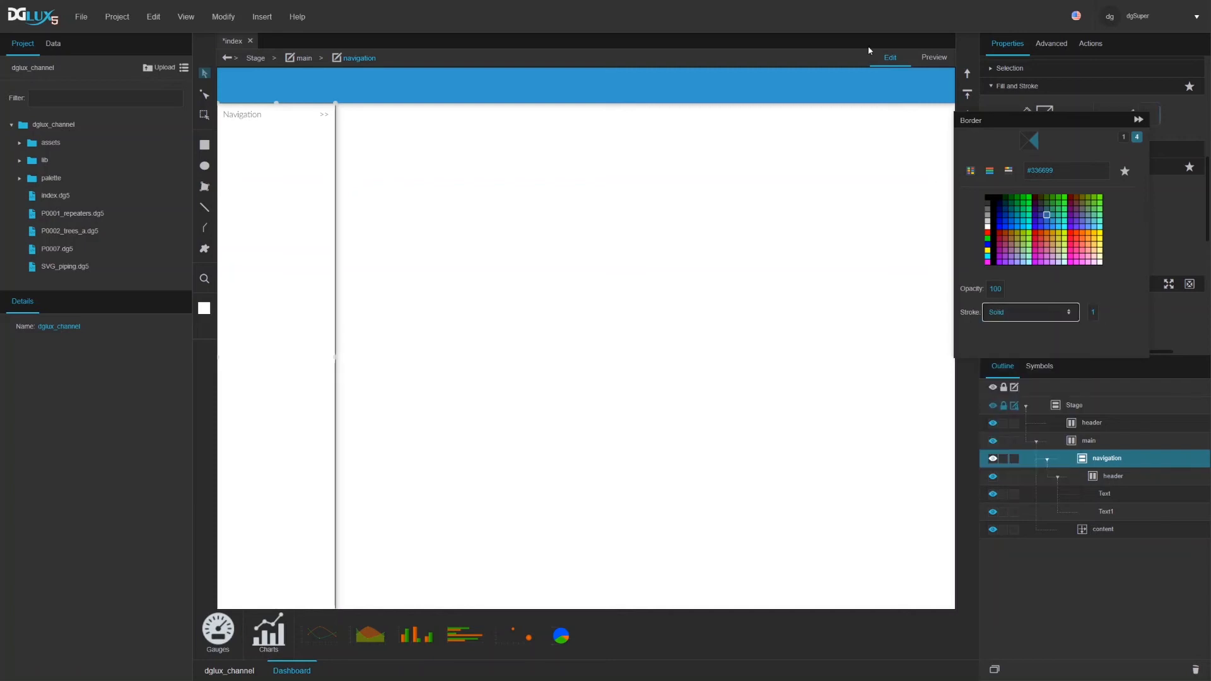
pyautogui.click(931, 59)
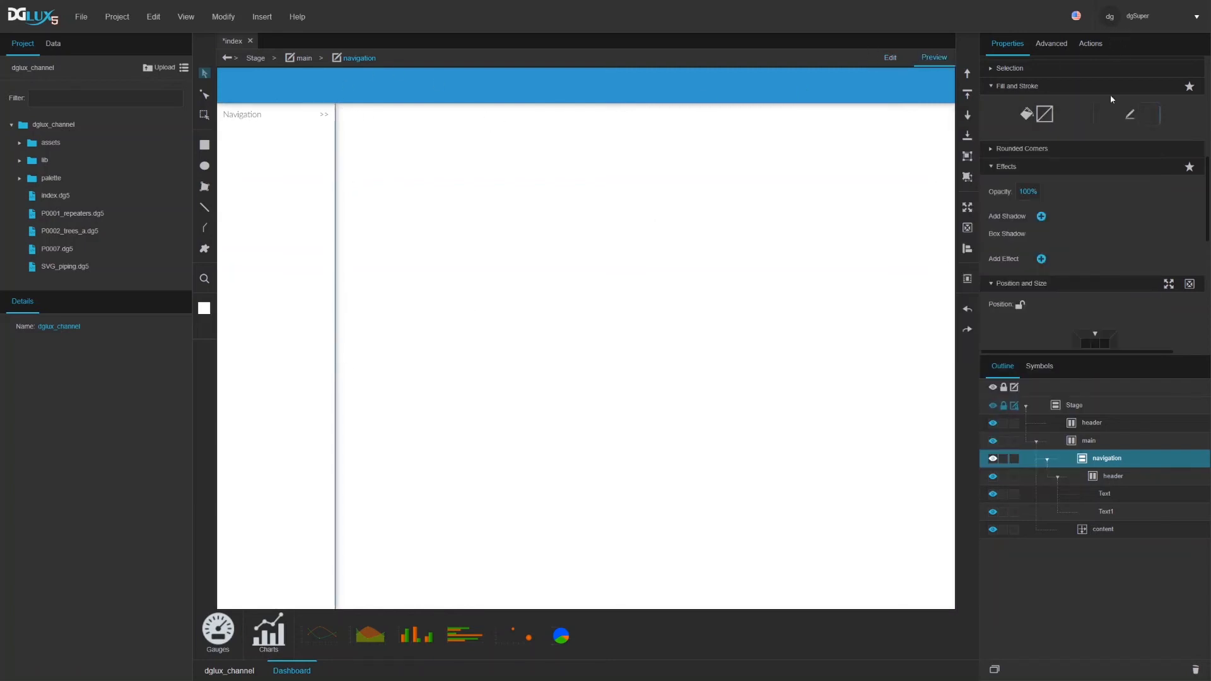
# Step: Change the navigation group's right border color to #999999
pyautogui.click(1149, 116)
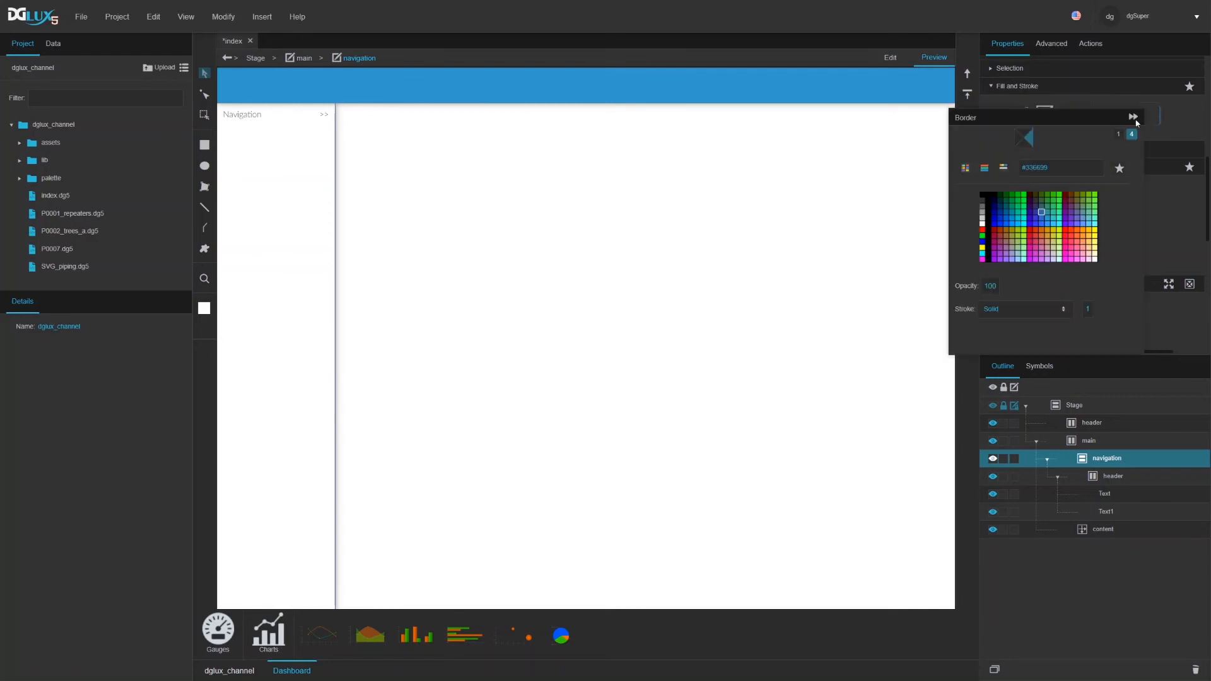
pyautogui.click(984, 218)
pyautogui.click(981, 221)
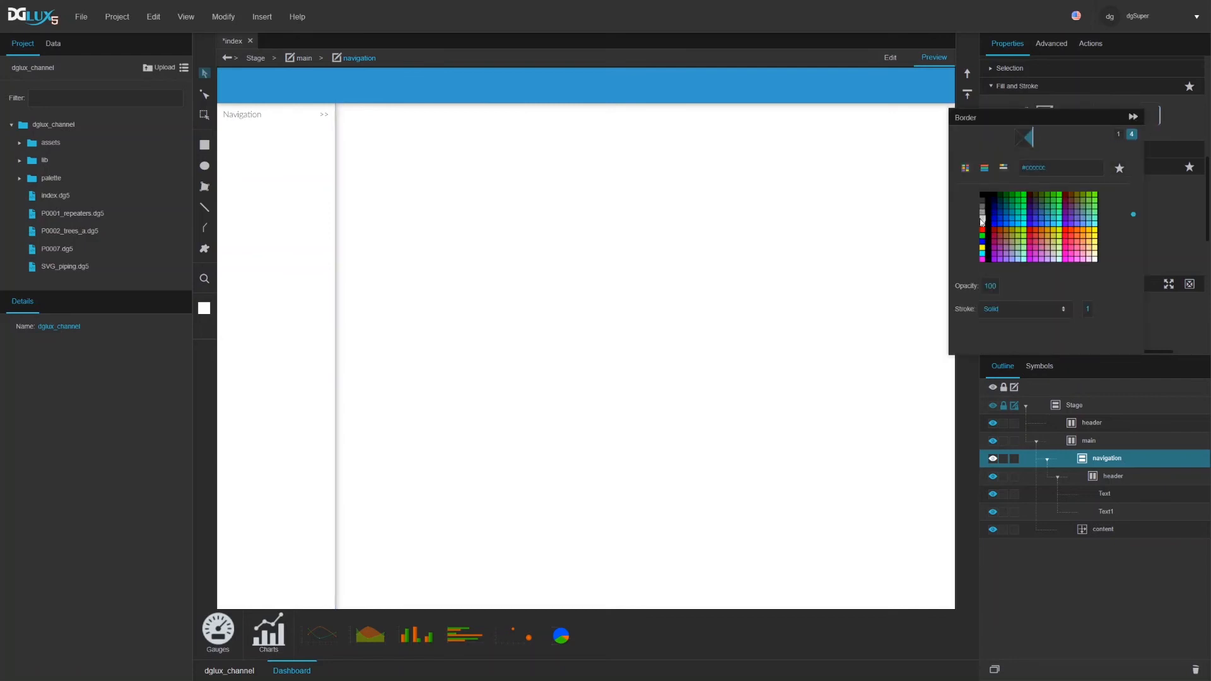
pyautogui.click(984, 216)
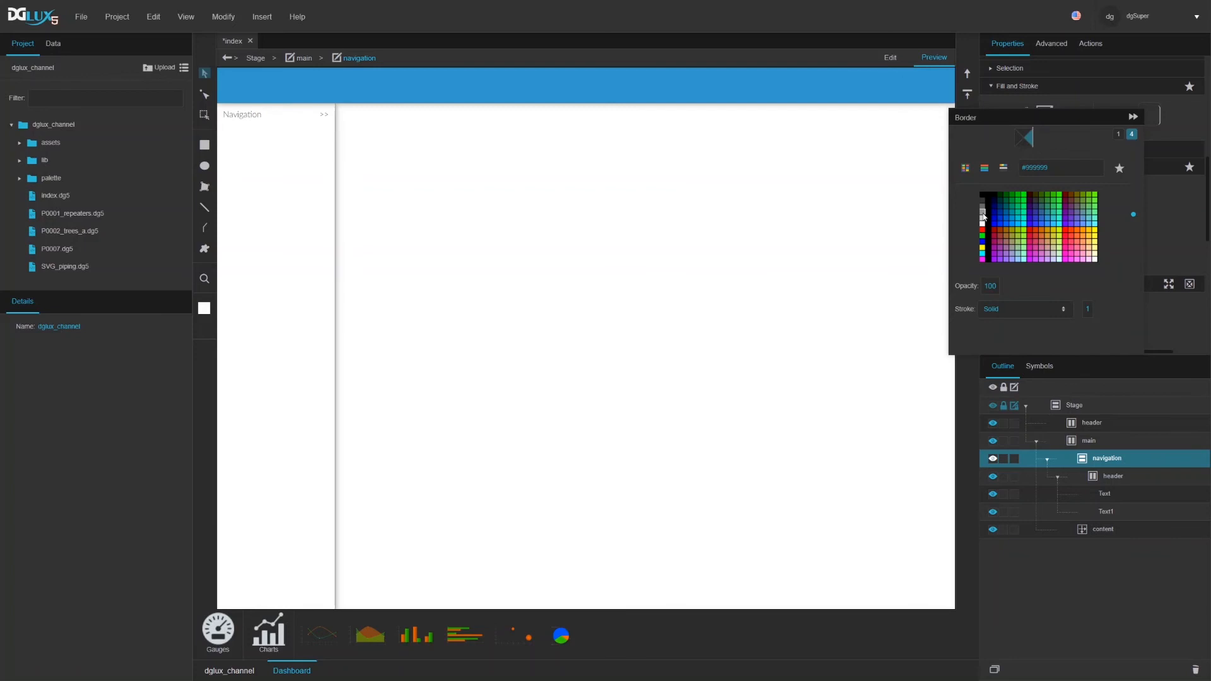
pyautogui.click(940, 60)
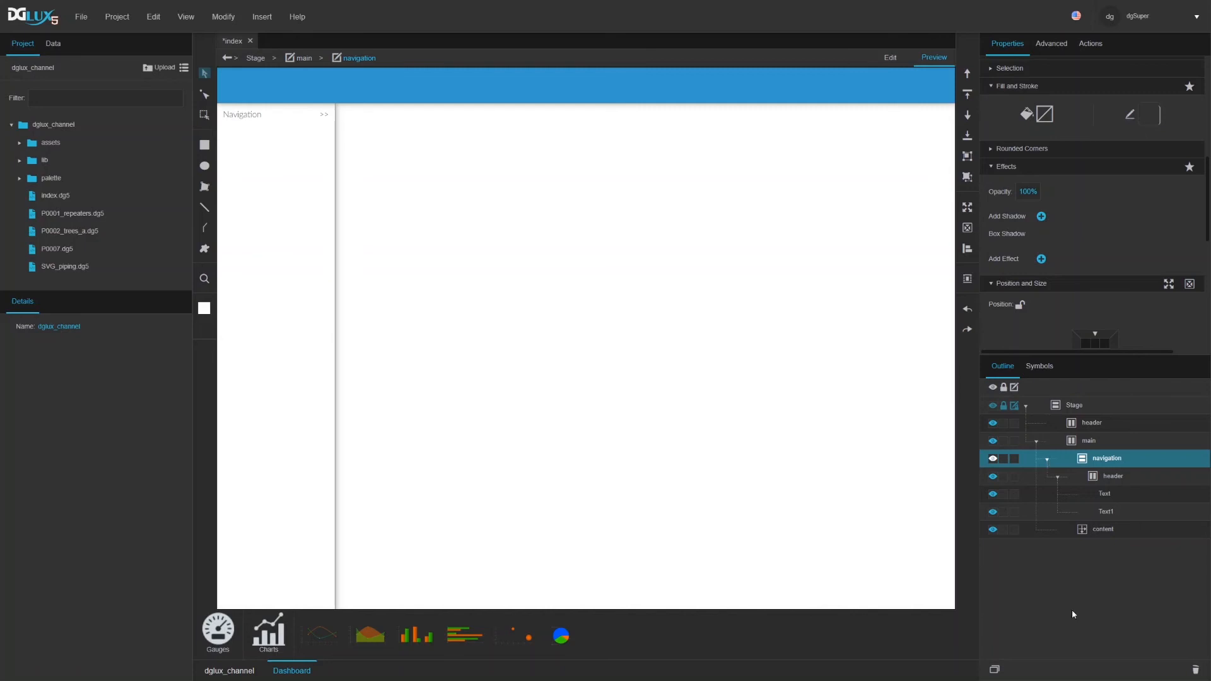
# Step: Open the dataflow of the navigation group and add a State block to it
pyautogui.click(1064, 476)
pyautogui.rightClick(1098, 460)
pyautogui.click(1017, 668)
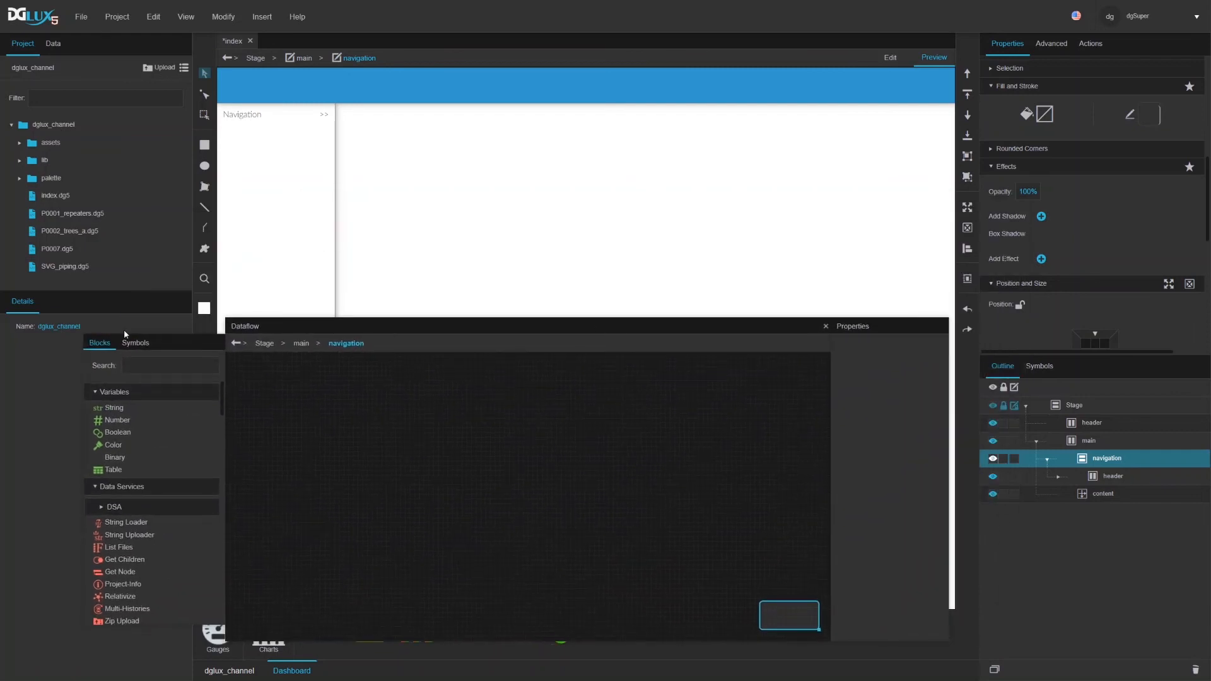
pyautogui.click(153, 364)
pyautogui.write('state')
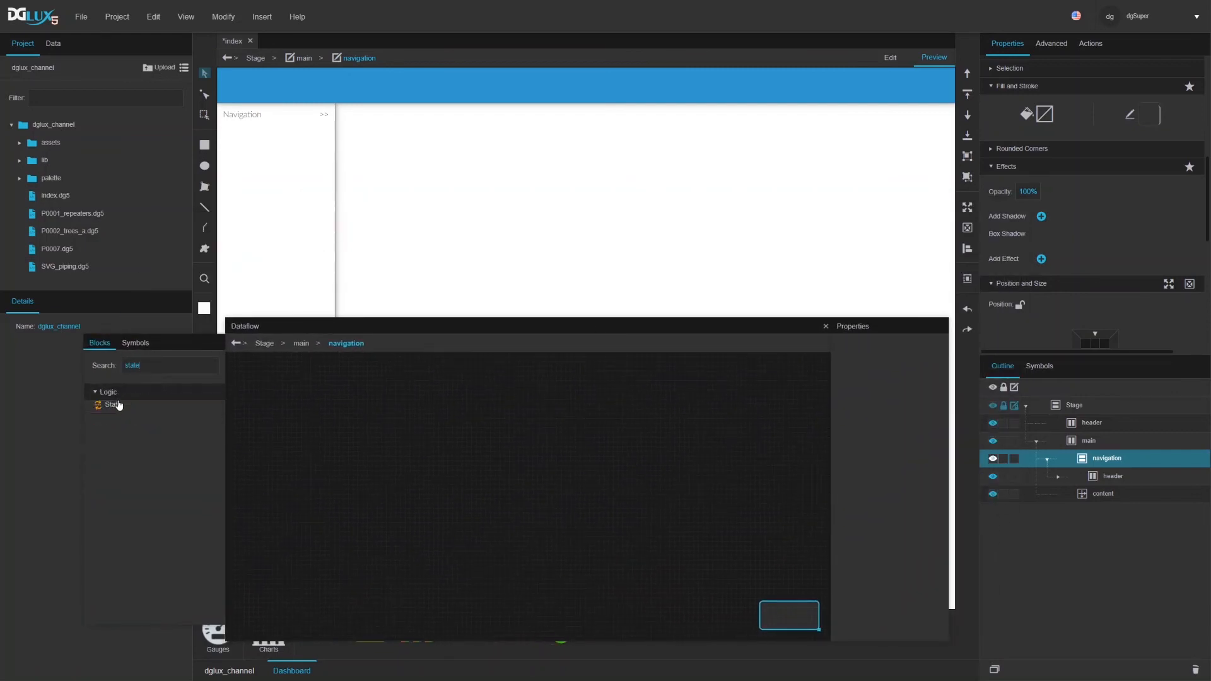
pyautogui.moveTo(118, 405); pyautogui.dragTo(360, 371)
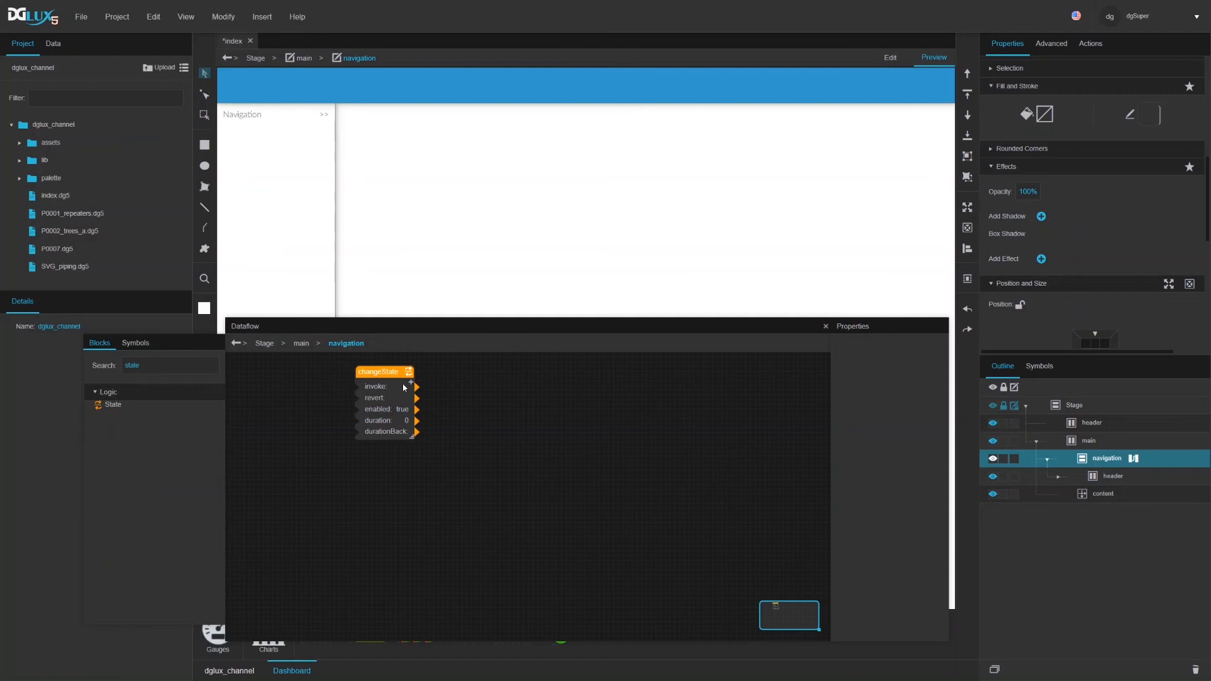
# Step: Add a change entry to the changeState block and enable the navigation group's left position anchor
pyautogui.click(411, 383)
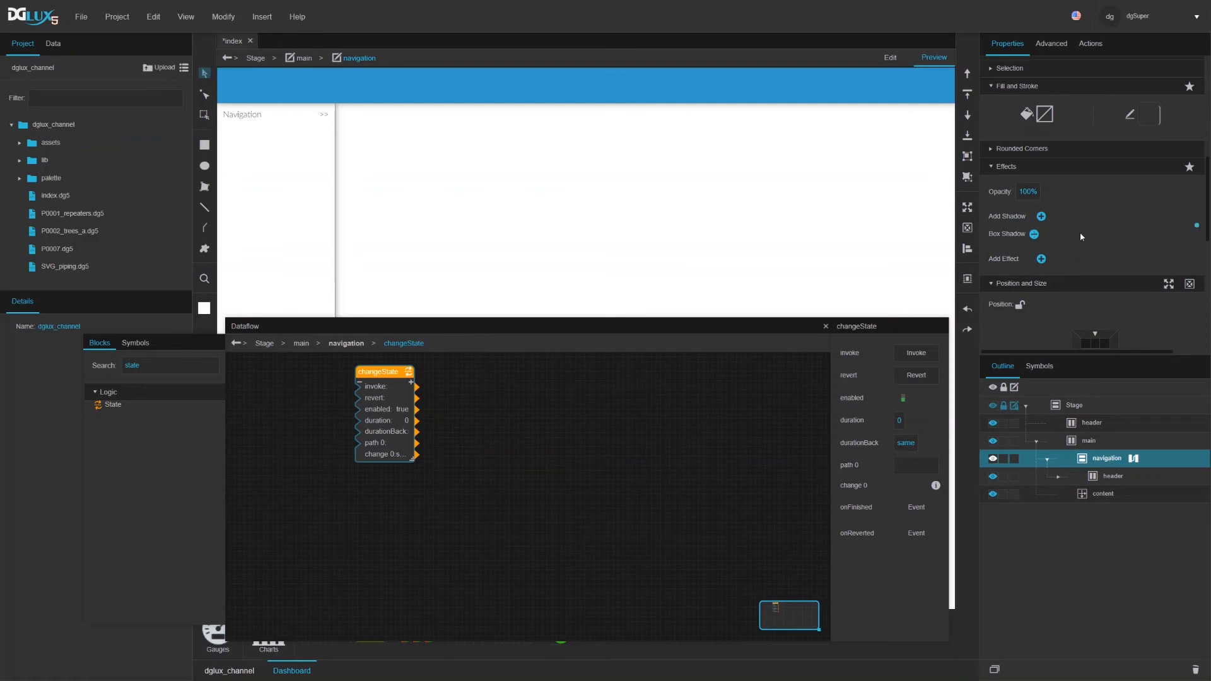
pyautogui.scroll(-3, 1080, 232)
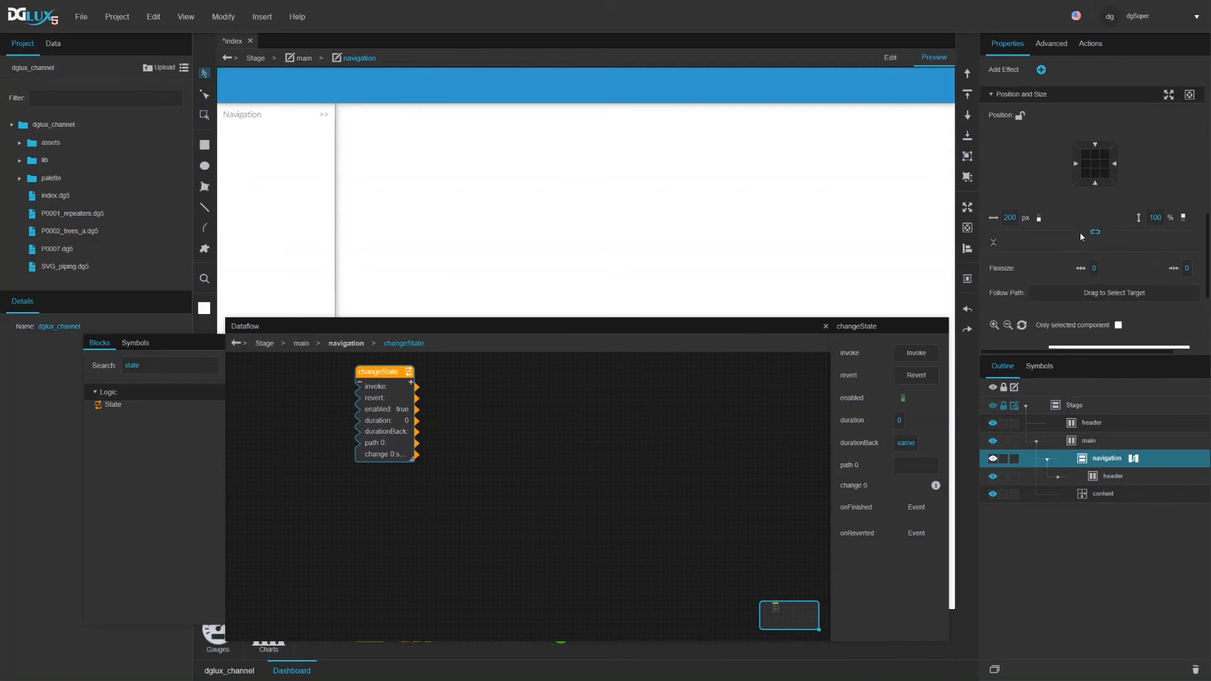
pyautogui.click(1073, 164)
# Step: Try out different widths and left offsets on the navigation group, and restore them to 200 px and 0 px
pyautogui.moveTo(1010, 218); pyautogui.dragTo(982, 272)
pyautogui.click(935, 352)
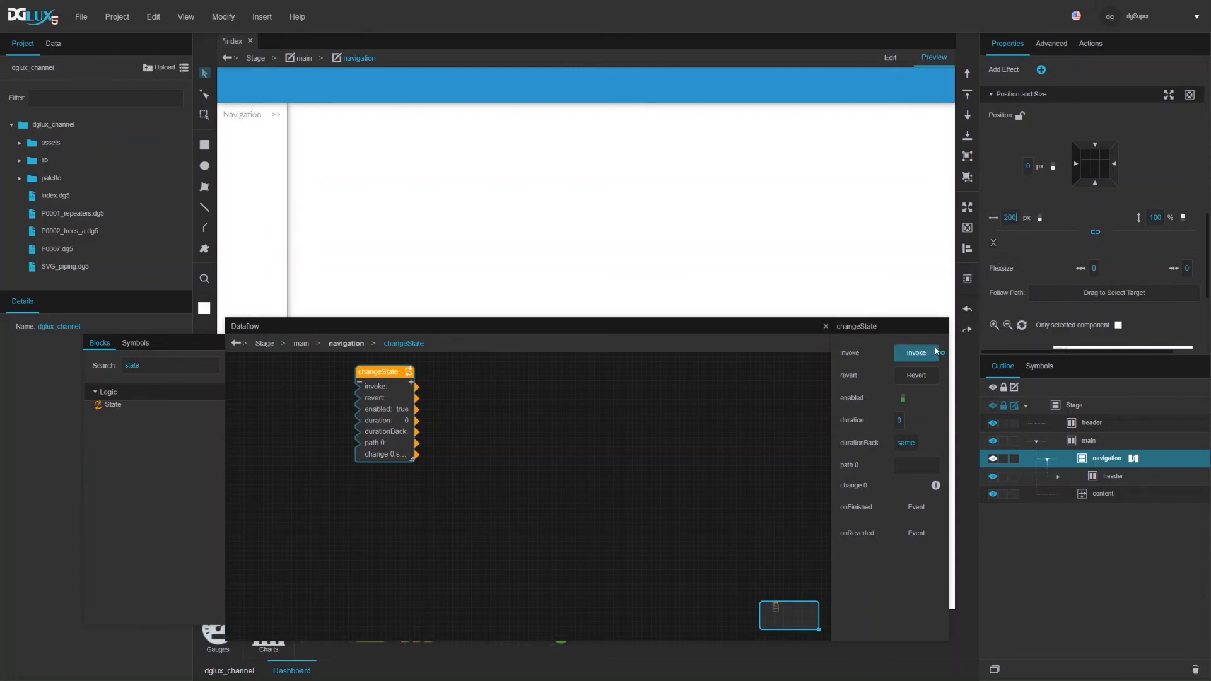
pyautogui.moveTo(1027, 166); pyautogui.dragTo(1073, 210)
pyautogui.click(1028, 164)
pyautogui.write('0')
pyautogui.press('Return')
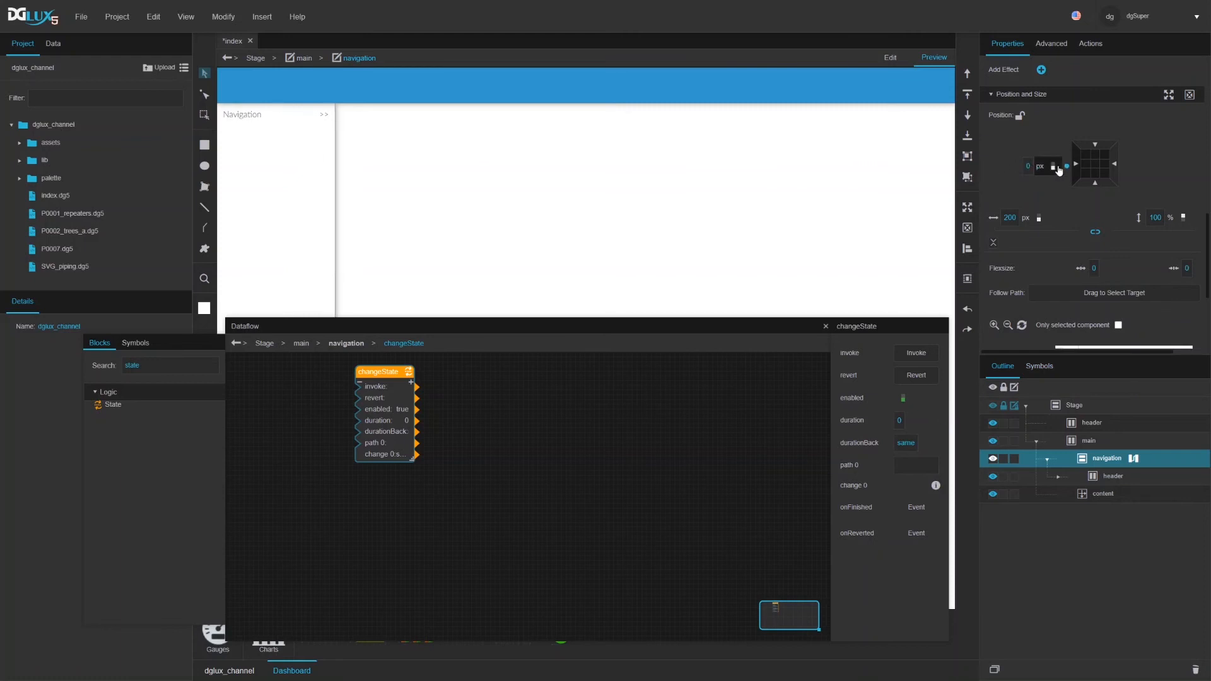
# Step: Bind the navigation group's left position to path 0 of the changeState block and set change 0 to -160 px
pyautogui.moveTo(1067, 166); pyautogui.dragTo(915, 467)
pyautogui.click(574, 422)
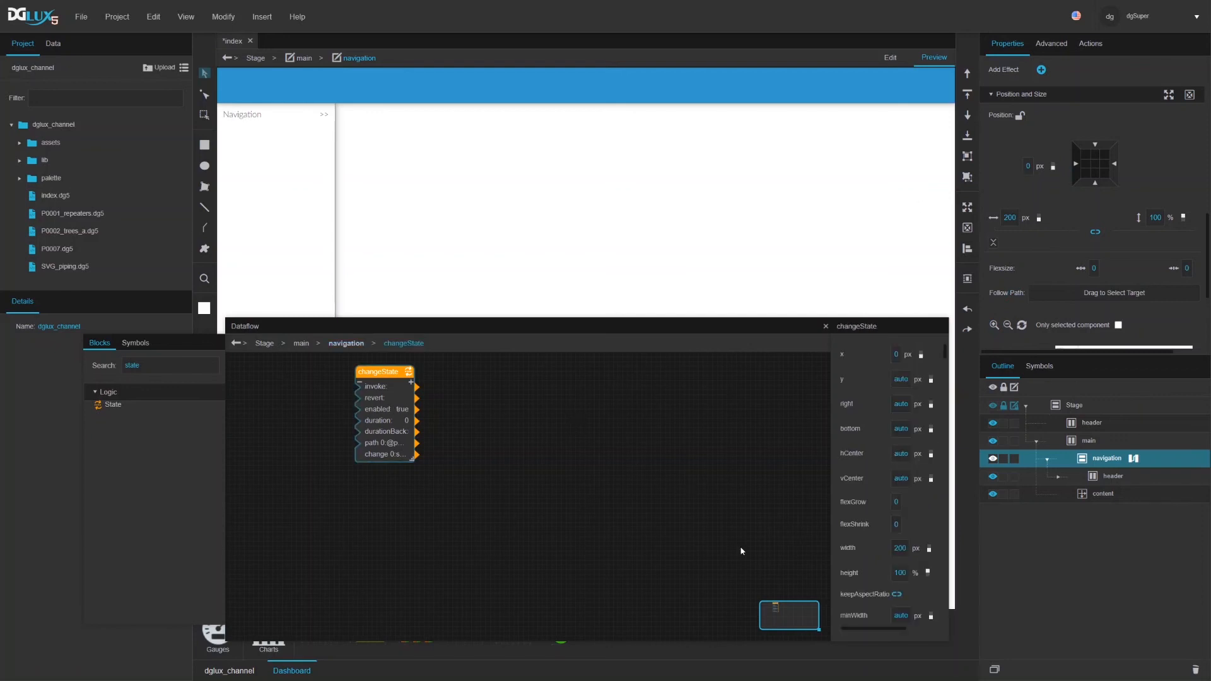
pyautogui.click(904, 489)
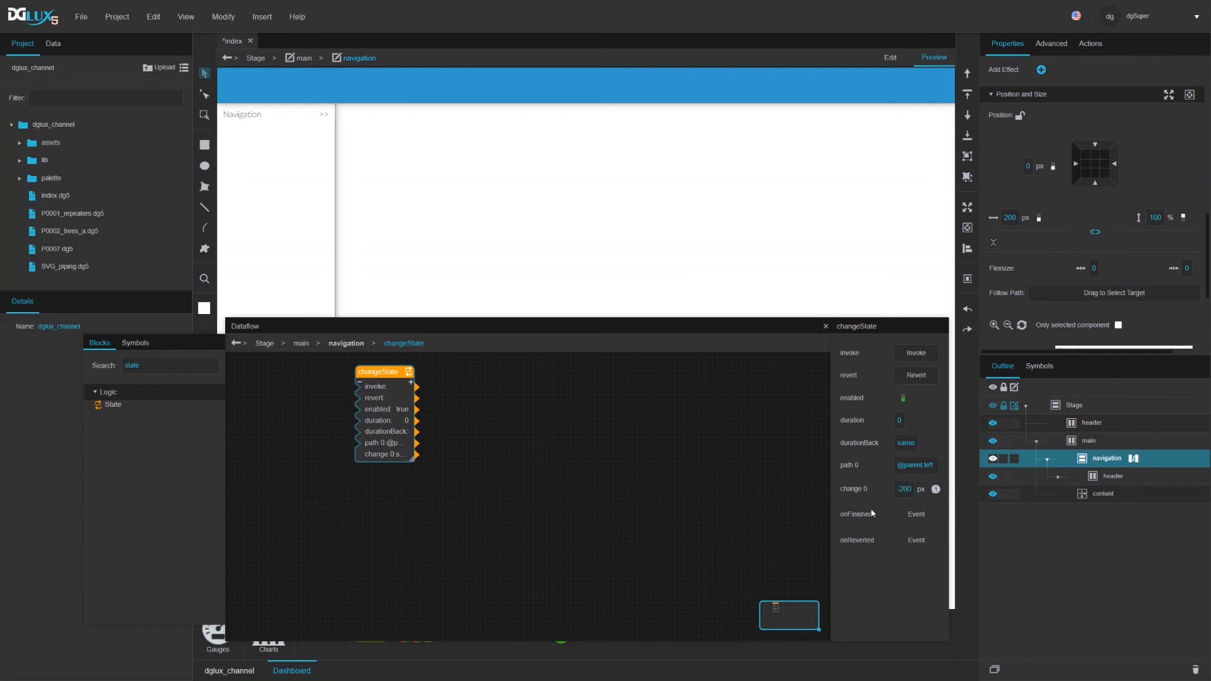
pyautogui.doubleClick(903, 491)
pyautogui.press('BackSpace')
# Step: Set the easing of change 0 to Elastic In Out in its advanced options
pyautogui.click(936, 490)
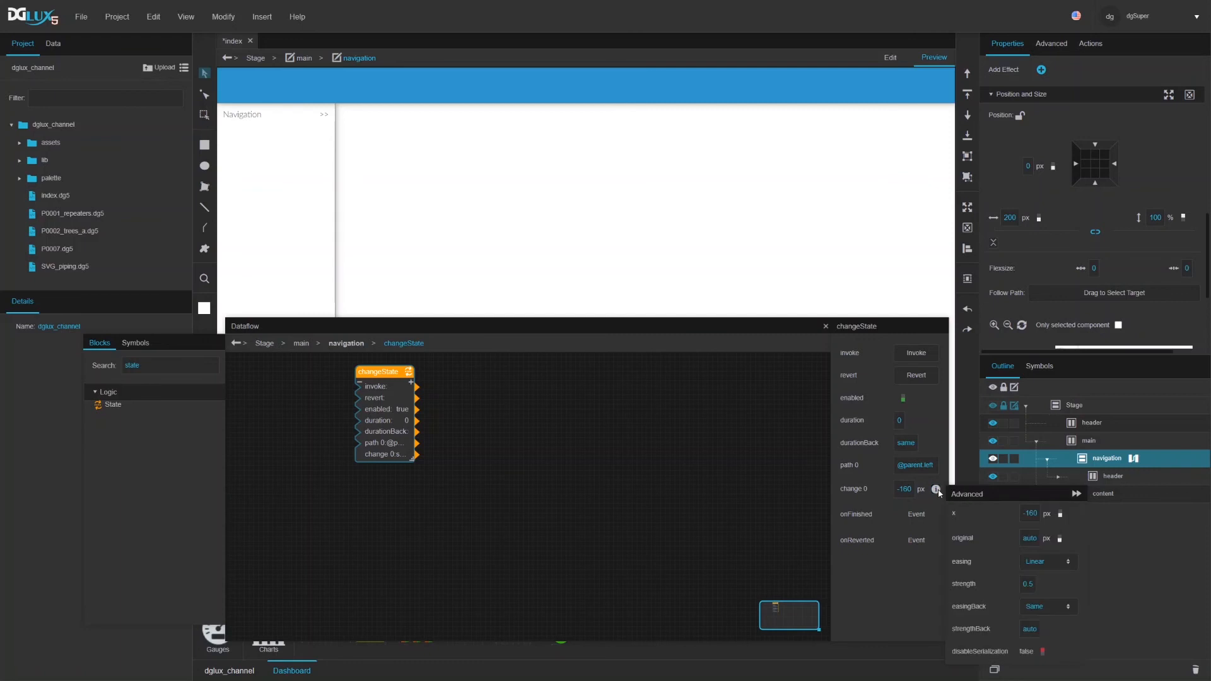
pyautogui.click(1053, 561)
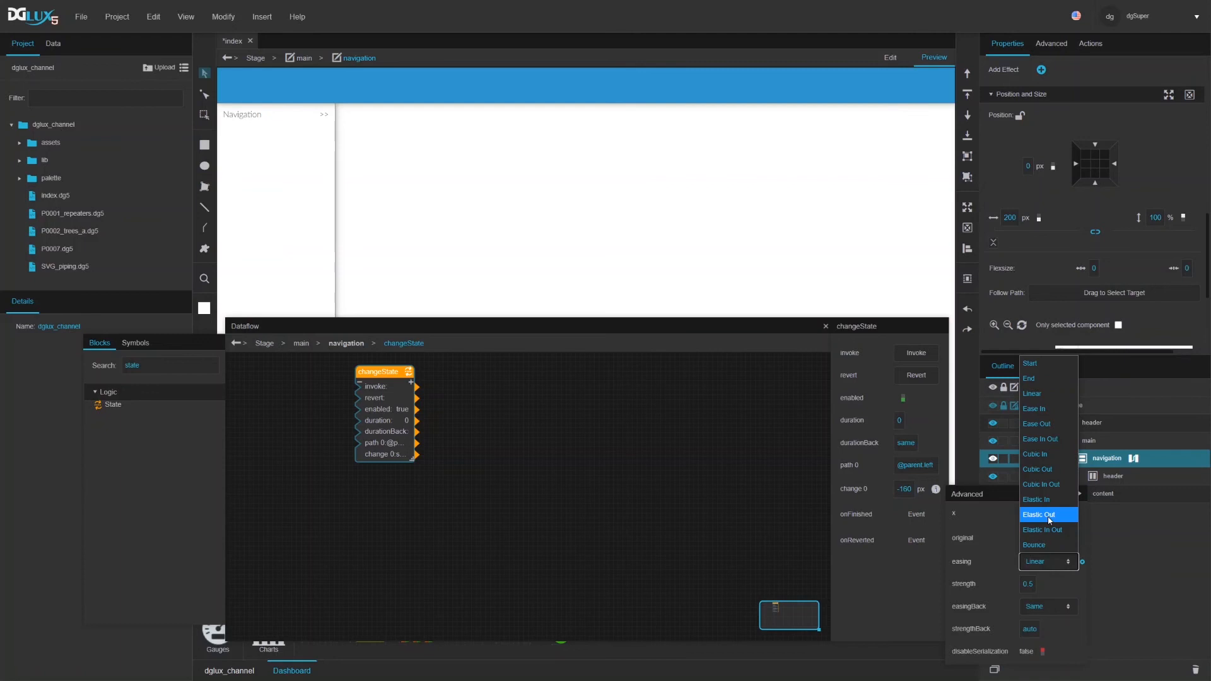
pyautogui.click(1053, 533)
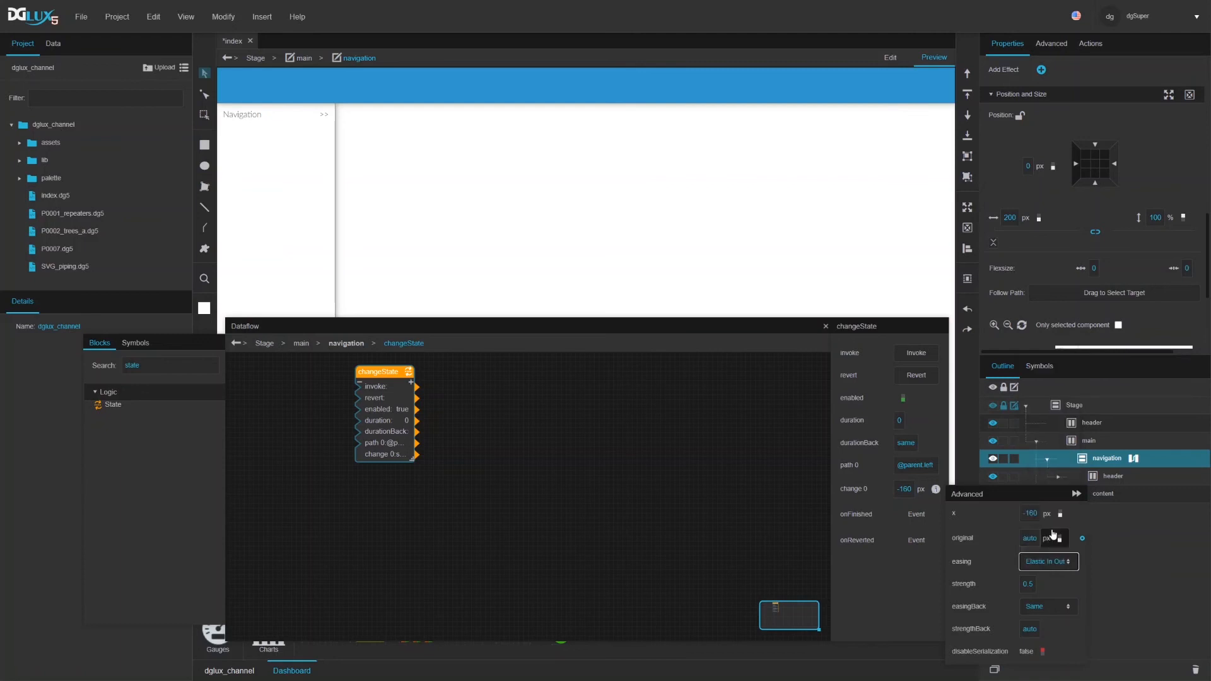
# Step: Set the easing of change 0 to Bounce and the changeState block's duration to 0.5
pyautogui.click(1067, 562)
pyautogui.click(1047, 545)
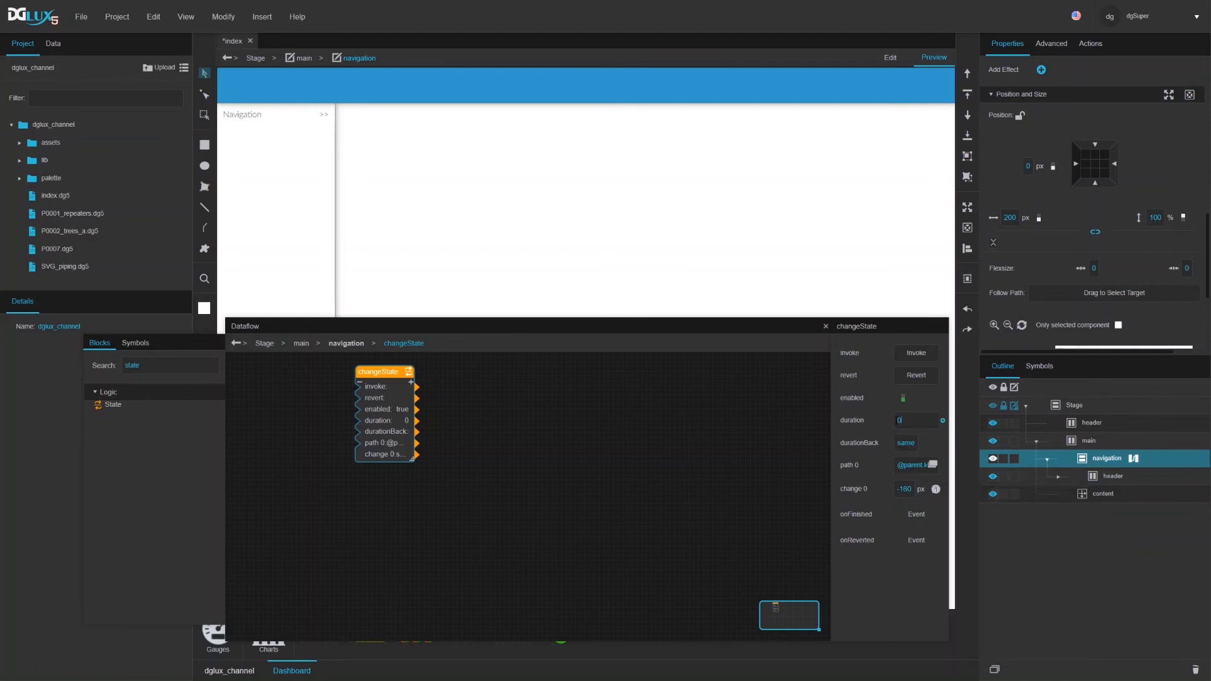
pyautogui.press('Return')
pyautogui.click(936, 489)
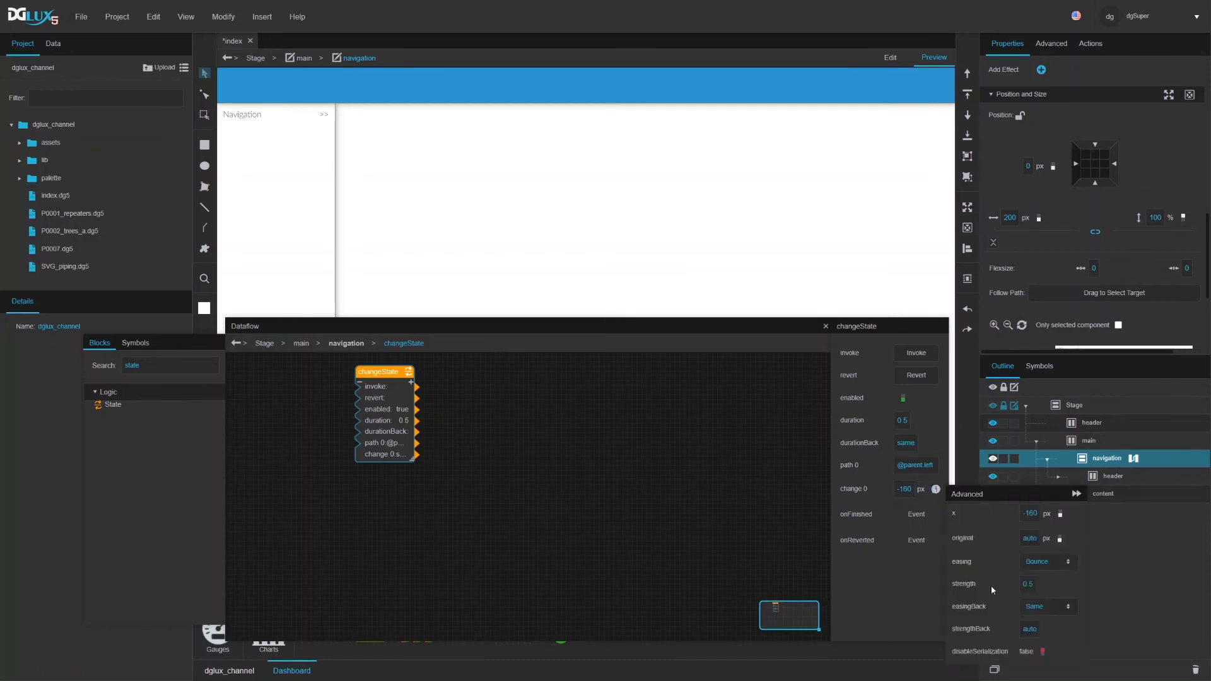
pyautogui.click(1042, 653)
pyautogui.click(762, 460)
# Step: Move the changeState block further into the dataflow and invoke it to slide the navigation group out
pyautogui.moveTo(378, 373)
pyautogui.mouseDown()
pyautogui.moveTo(347, 374)
pyautogui.moveTo(393, 382)
pyautogui.mouseUp()
pyautogui.moveTo(474, 390); pyautogui.dragTo(455, 374)
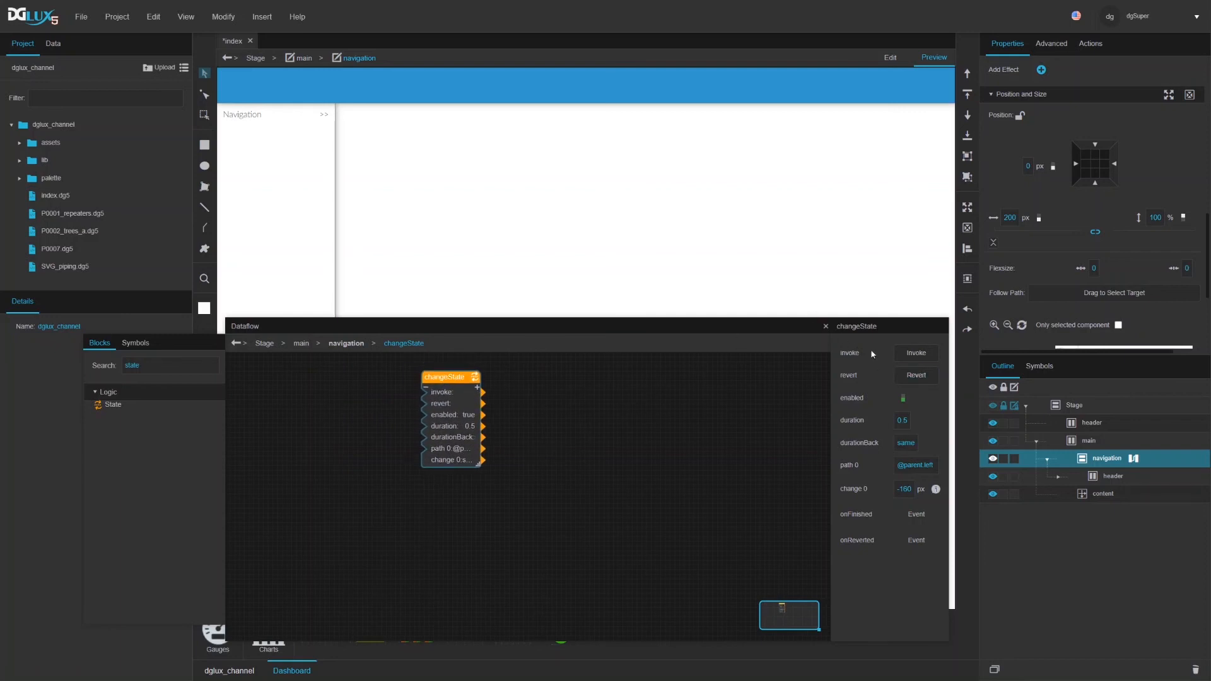
pyautogui.click(917, 354)
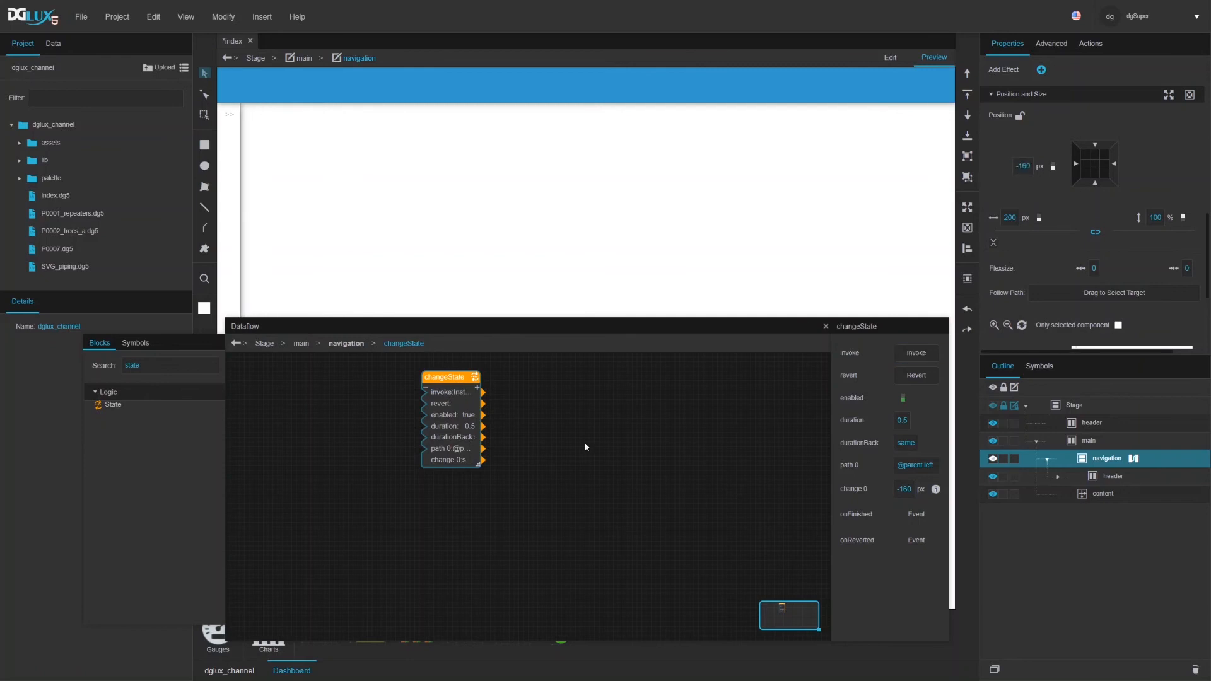
# Step: Duplicate the changeState block below the original, set the copy's change 0 to 0 px, and invoke it
pyautogui.hotkey('ctrl', 'c')
pyautogui.hotkey('ctrl', 'v')
pyautogui.moveTo(452, 378); pyautogui.dragTo(446, 482)
pyautogui.click(900, 492)
pyautogui.write('0')
pyautogui.press('Return')
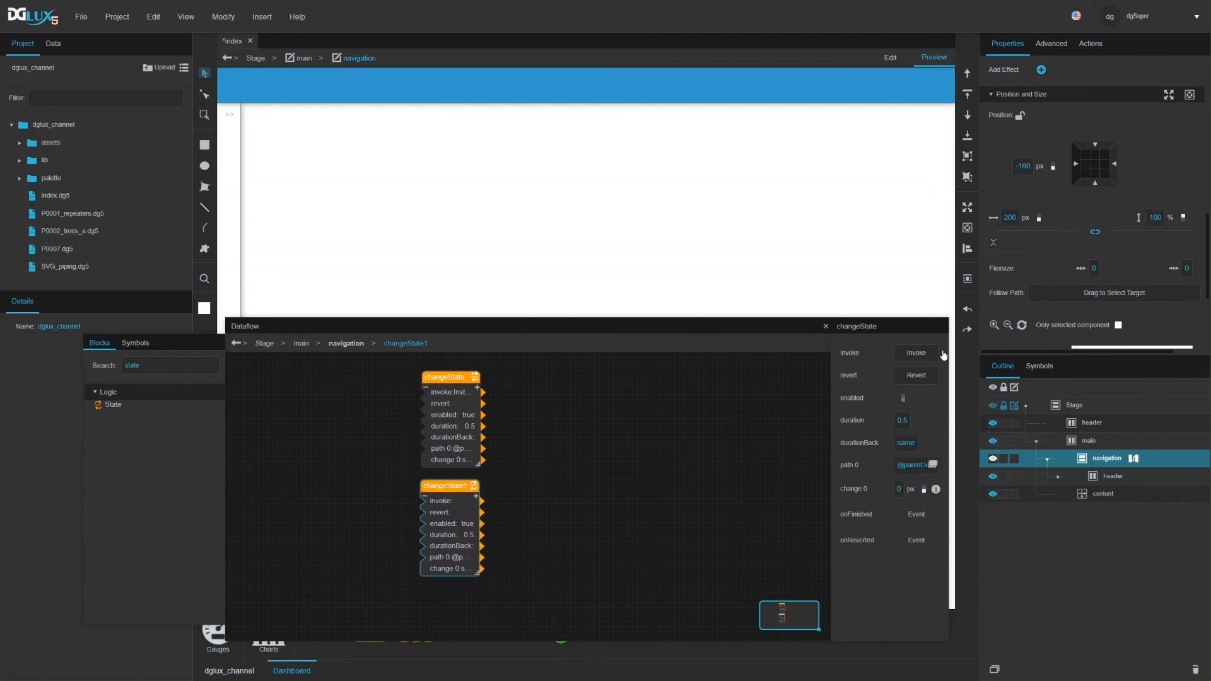
pyautogui.click(915, 354)
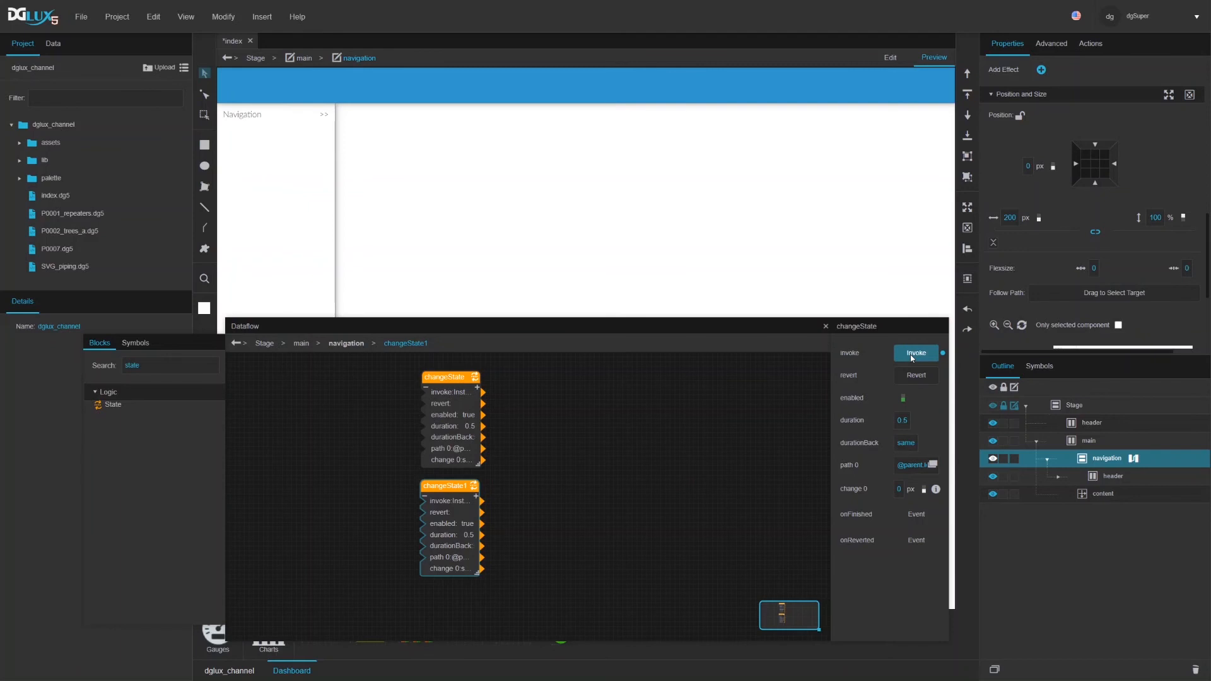
# Step: Add a Boolean block to the navigation dataflow and rename it show_nav
pyautogui.doubleClick(146, 366)
pyautogui.write('bool')
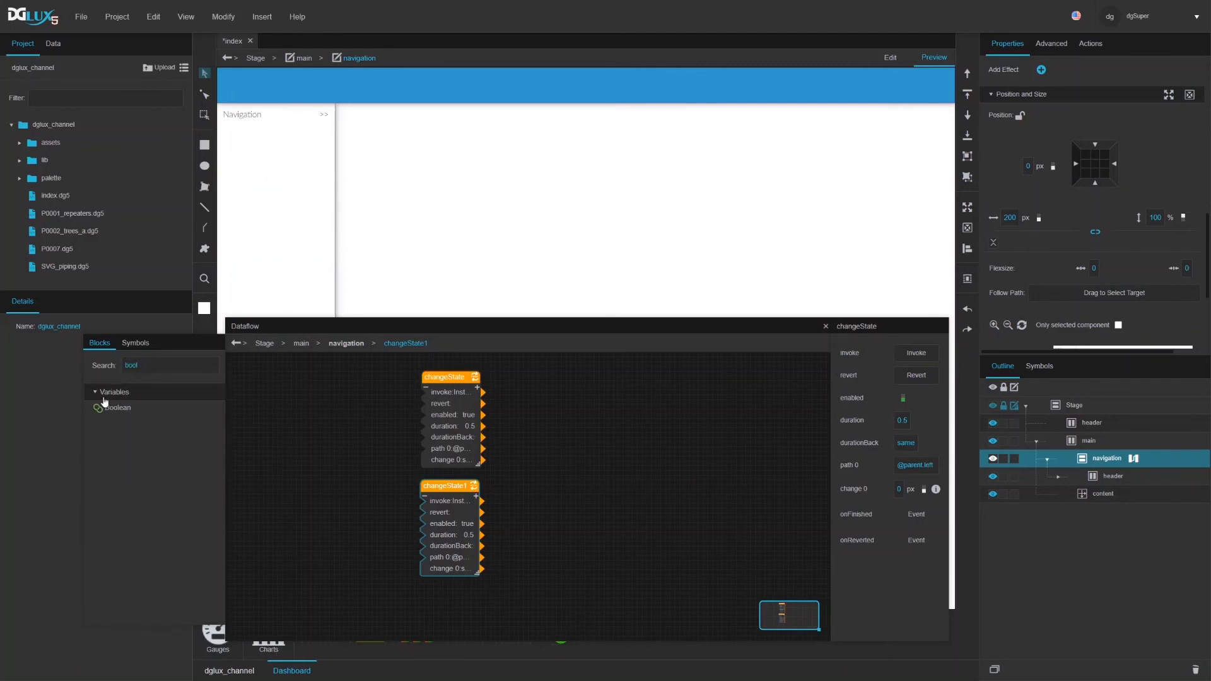
pyautogui.moveTo(113, 411); pyautogui.dragTo(268, 374)
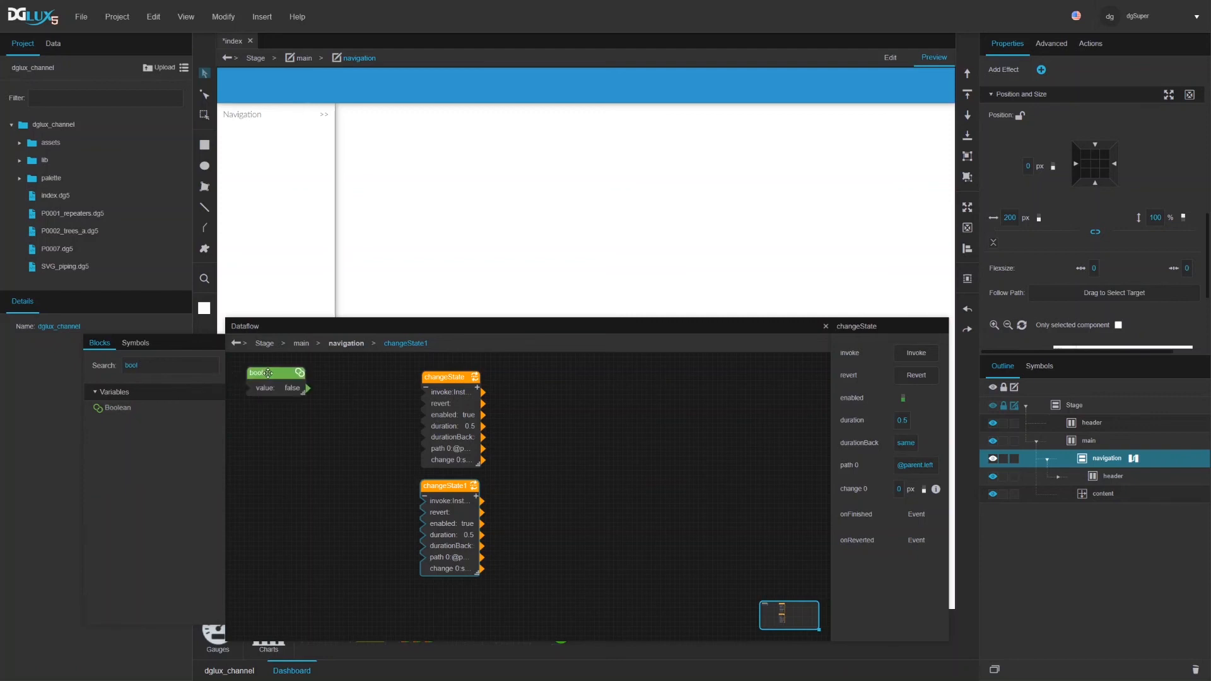
pyautogui.doubleClick(268, 373)
pyautogui.write('show_nav')
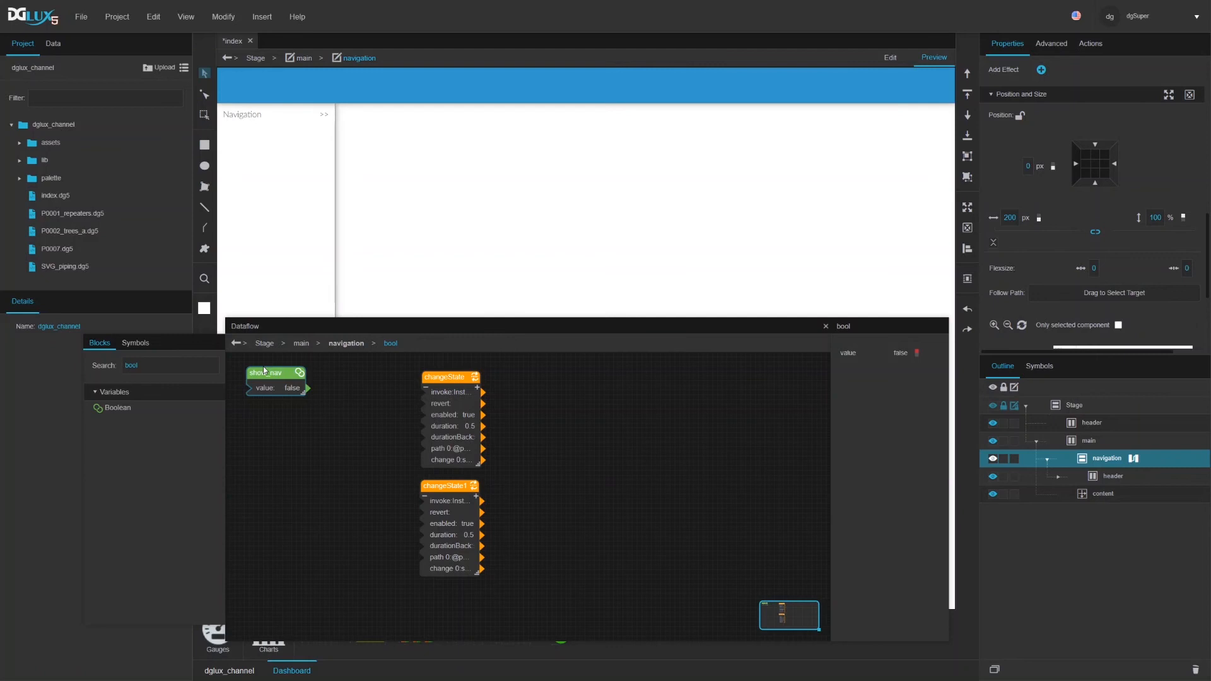
# Step: Move both changeState blocks together farther away from the show_nav block
pyautogui.moveTo(402, 410); pyautogui.dragTo(461, 509)
pyautogui.moveTo(458, 378); pyautogui.dragTo(482, 376)
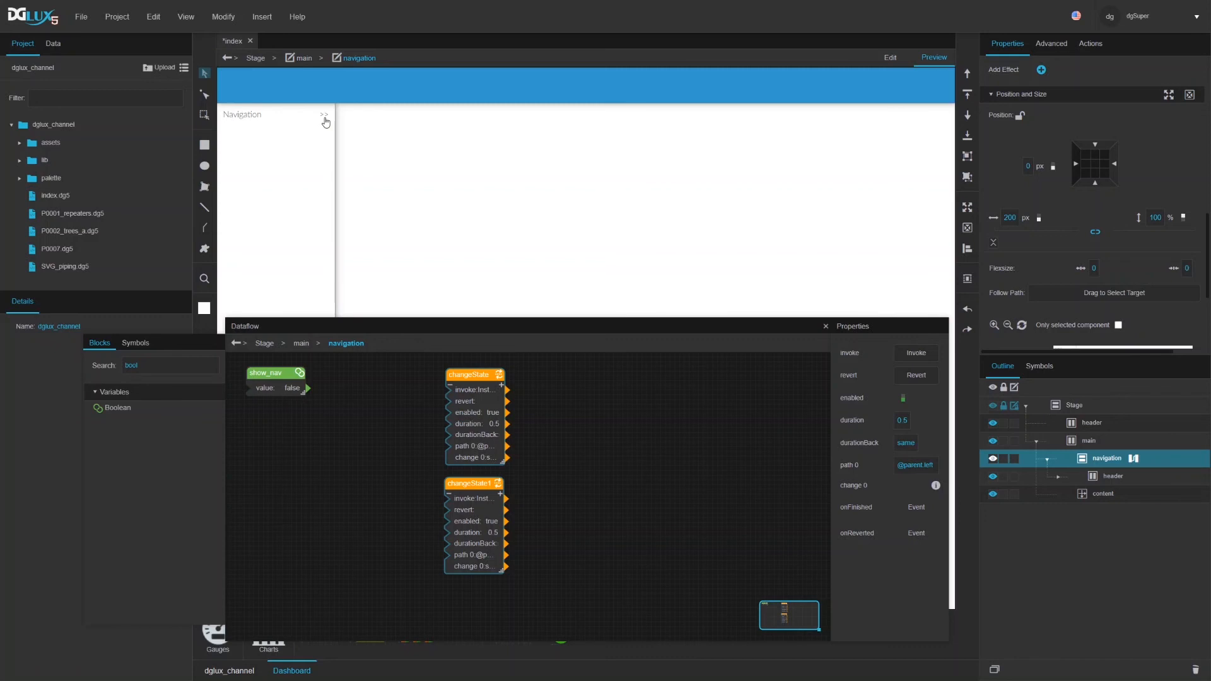
pyautogui.click(266, 374)
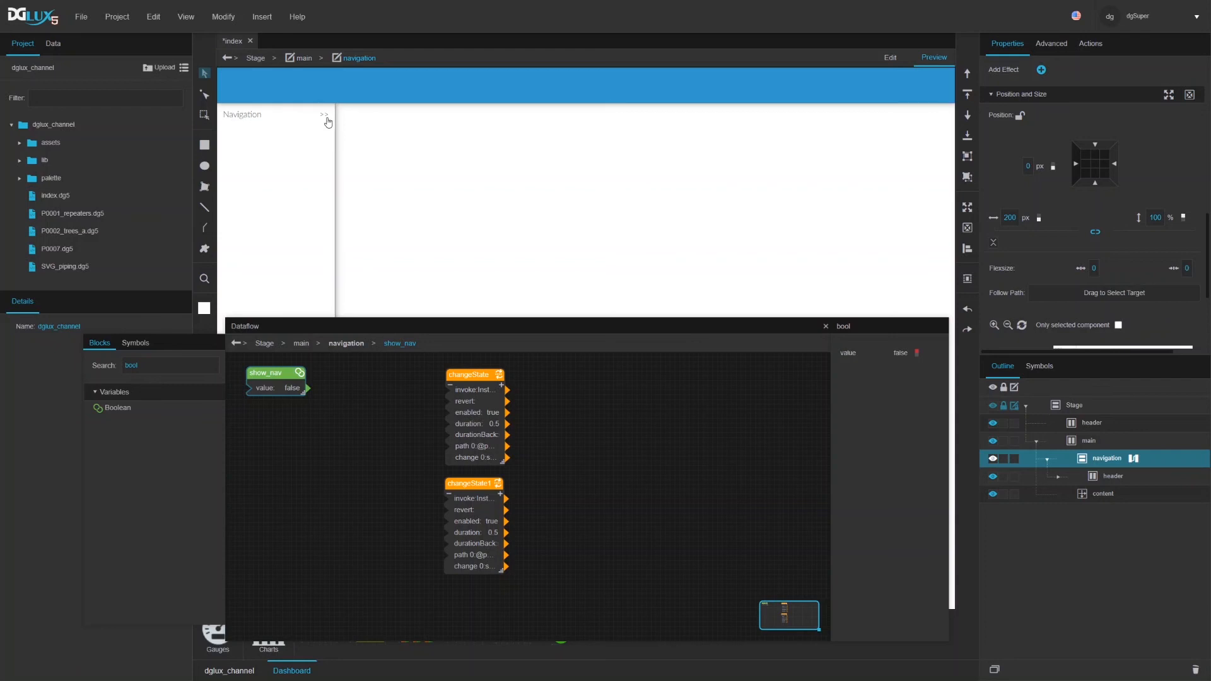
# Step: Add an If block beside show_nav and connect show_nav's value to its input 0
pyautogui.doubleClick(183, 364)
pyautogui.write('if')
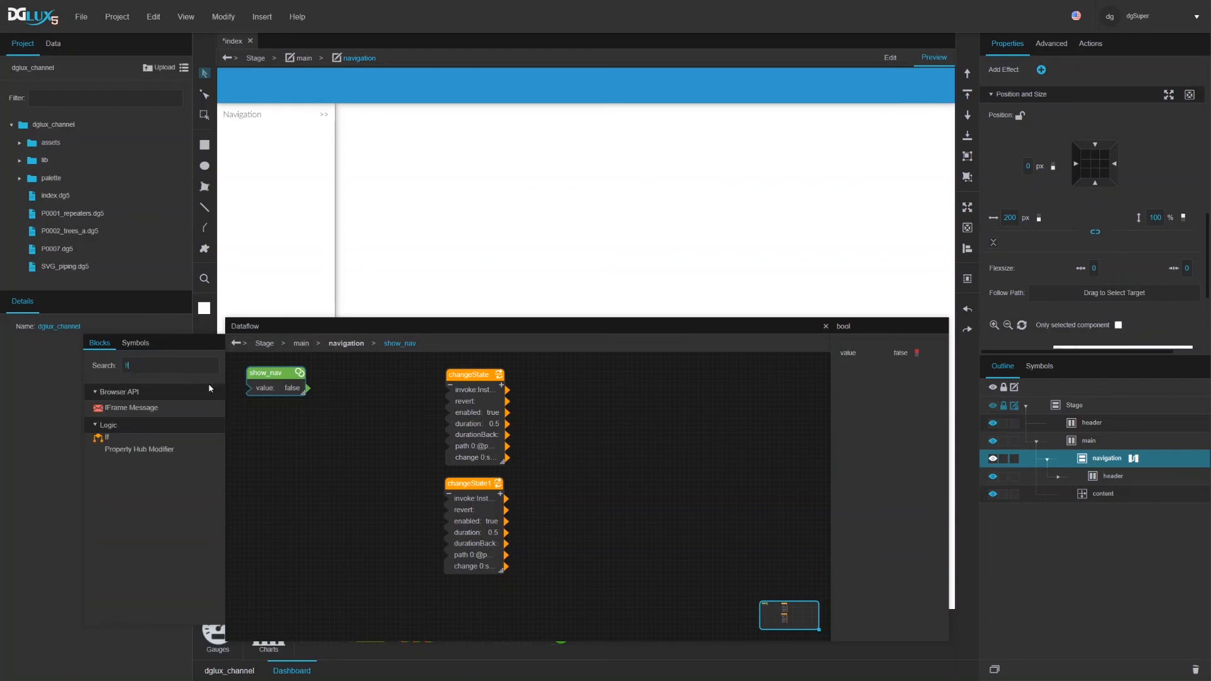
pyautogui.moveTo(136, 437); pyautogui.dragTo(325, 399)
pyautogui.click(336, 372)
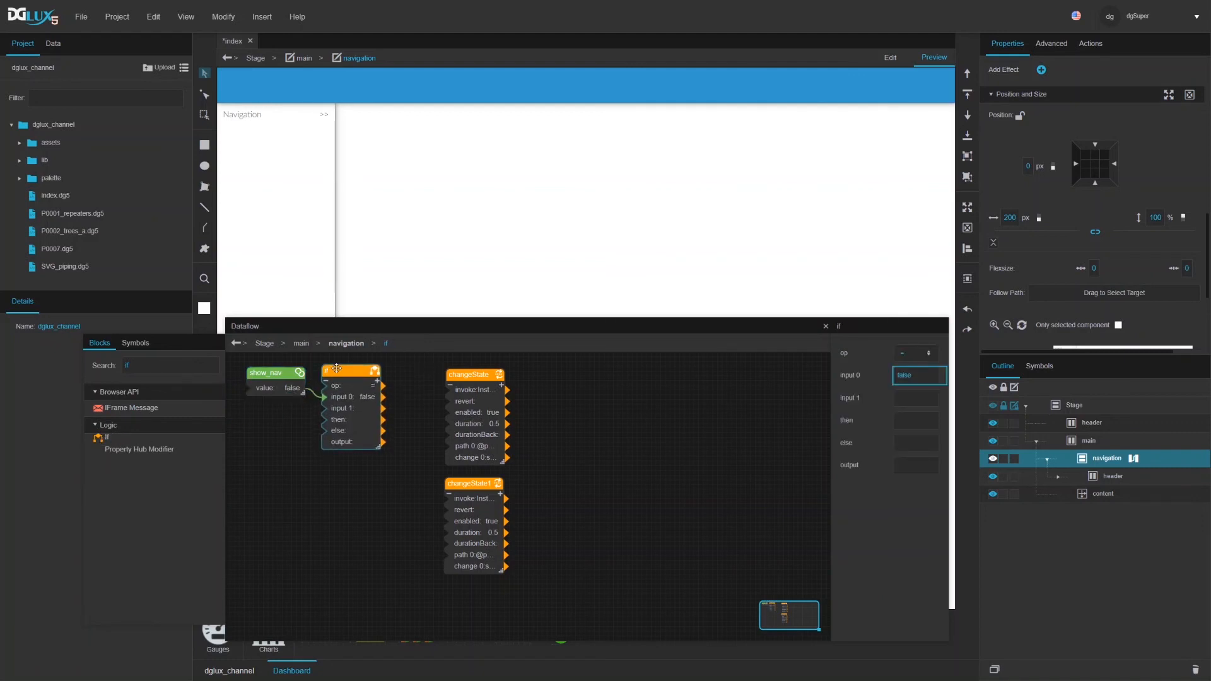
# Step: Set the If block's input 1 to true and then to x, and connect its output to changeState's invoke
pyautogui.click(907, 397)
pyautogui.write('true')
pyautogui.click(912, 422)
pyautogui.write('x')
pyautogui.moveTo(383, 441); pyautogui.dragTo(430, 372)
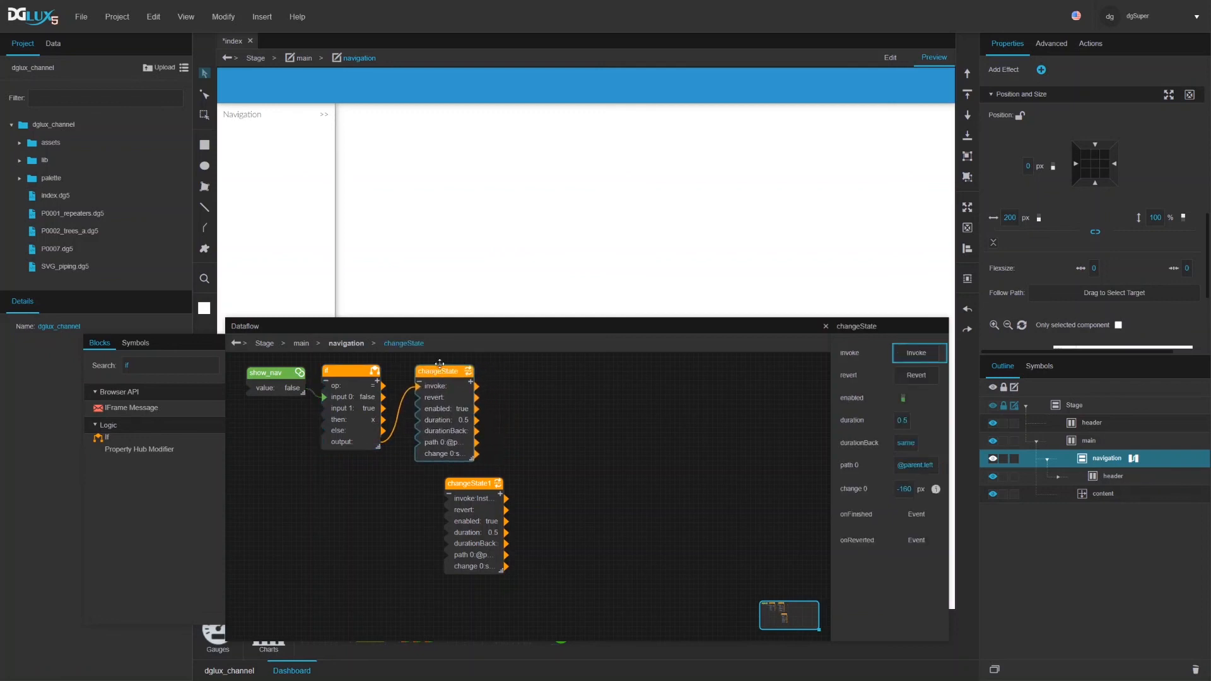
# Step: Rename the changeState block linked to the If block as collapse_nav
pyautogui.click(440, 372)
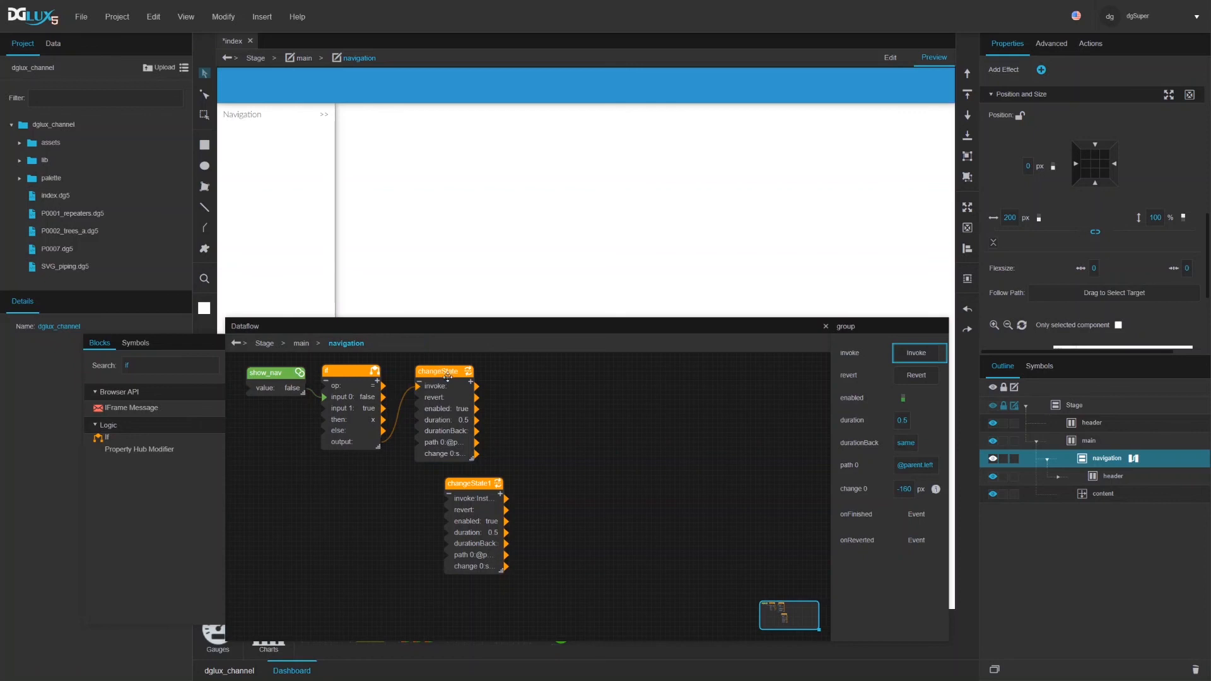
pyautogui.doubleClick(440, 372)
pyautogui.write('collapse_nav')
pyautogui.press('Return')
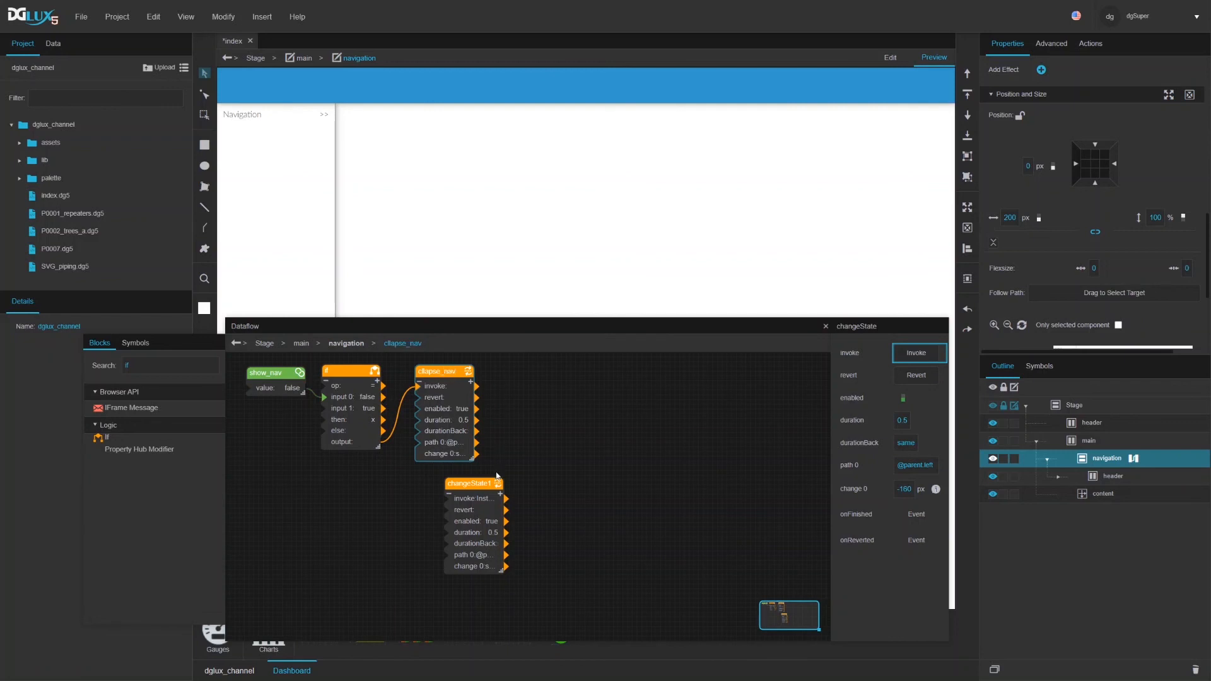
pyautogui.doubleClick(430, 372)
pyautogui.press('Left')
# Step: Rename the second State block as expand_nav and place it directly below collapse_nav
pyautogui.click(474, 485)
pyautogui.doubleClick(474, 485)
pyautogui.write('exp')
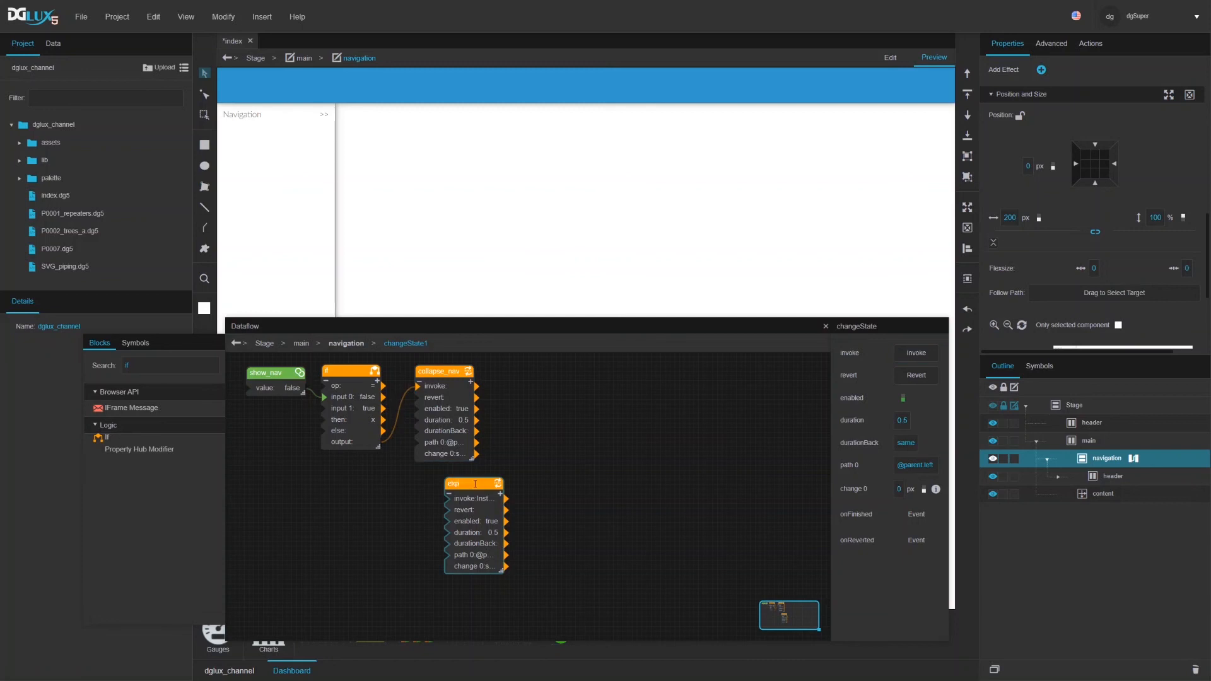
pyautogui.write('and_nav')
pyautogui.press('Return')
pyautogui.moveTo(474, 484); pyautogui.dragTo(449, 477)
# Step: Duplicate the If block with its show_nav connection and place the copy below the original, beside expand_nav
pyautogui.click(373, 430)
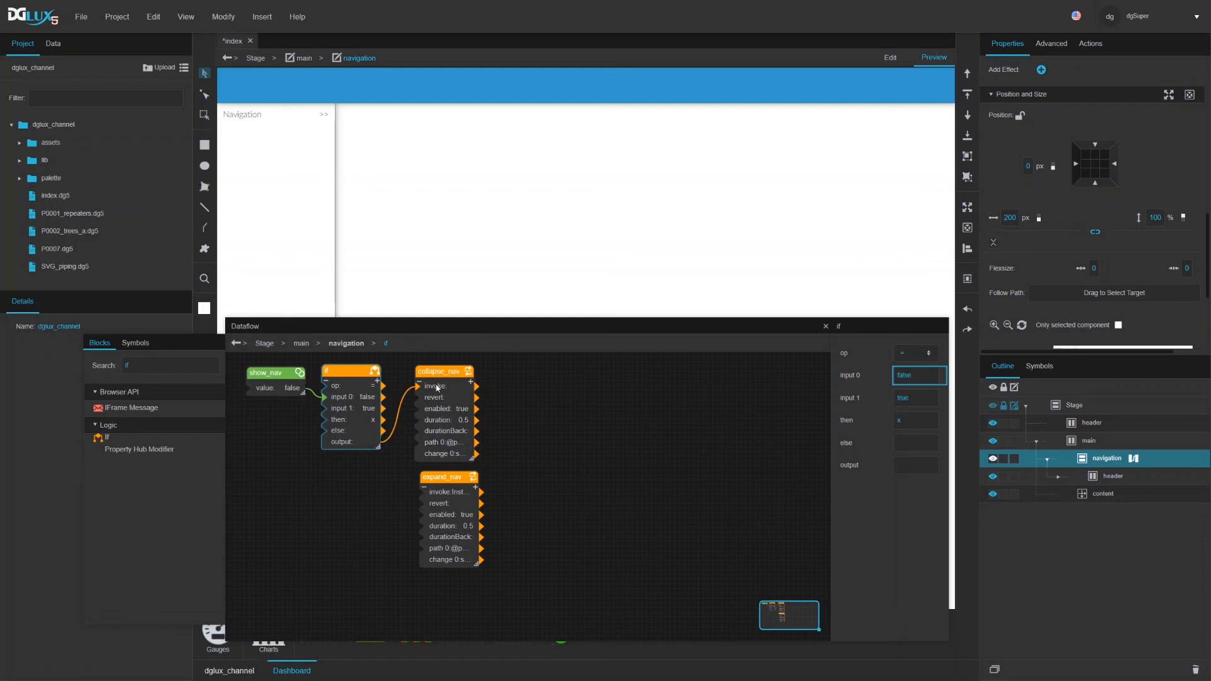
pyautogui.click(456, 375)
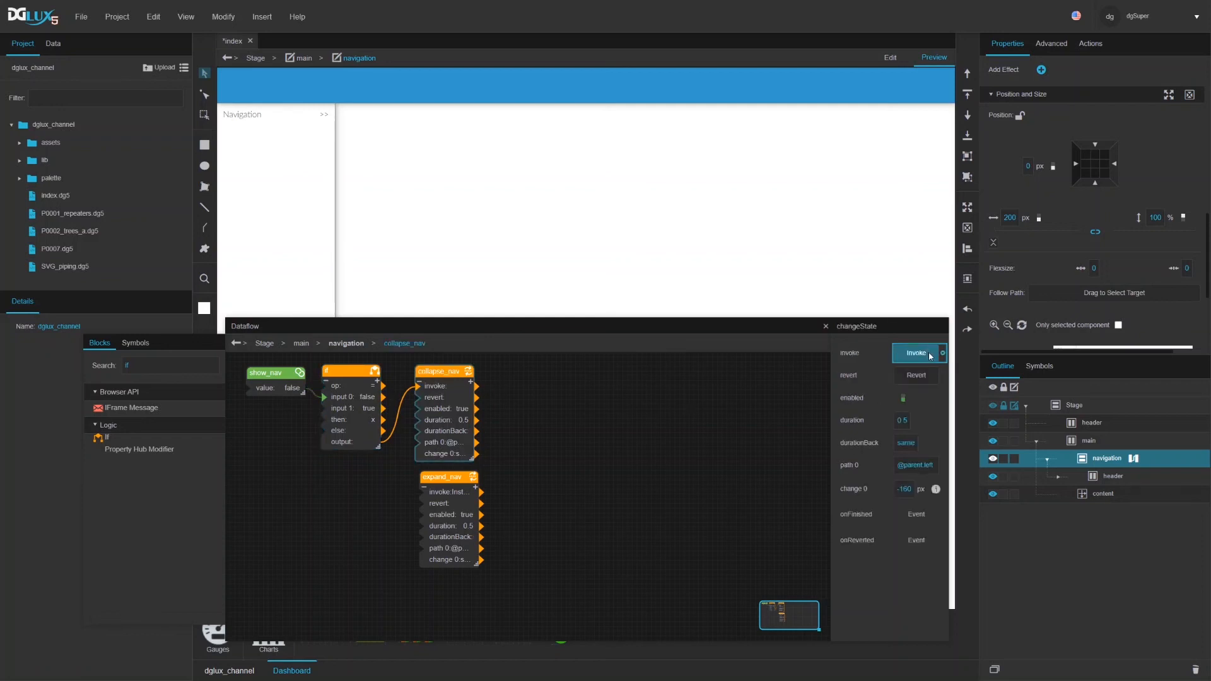
pyautogui.click(377, 424)
pyautogui.hotkey('ctrl', 'v')
pyautogui.moveTo(362, 375); pyautogui.dragTo(362, 479)
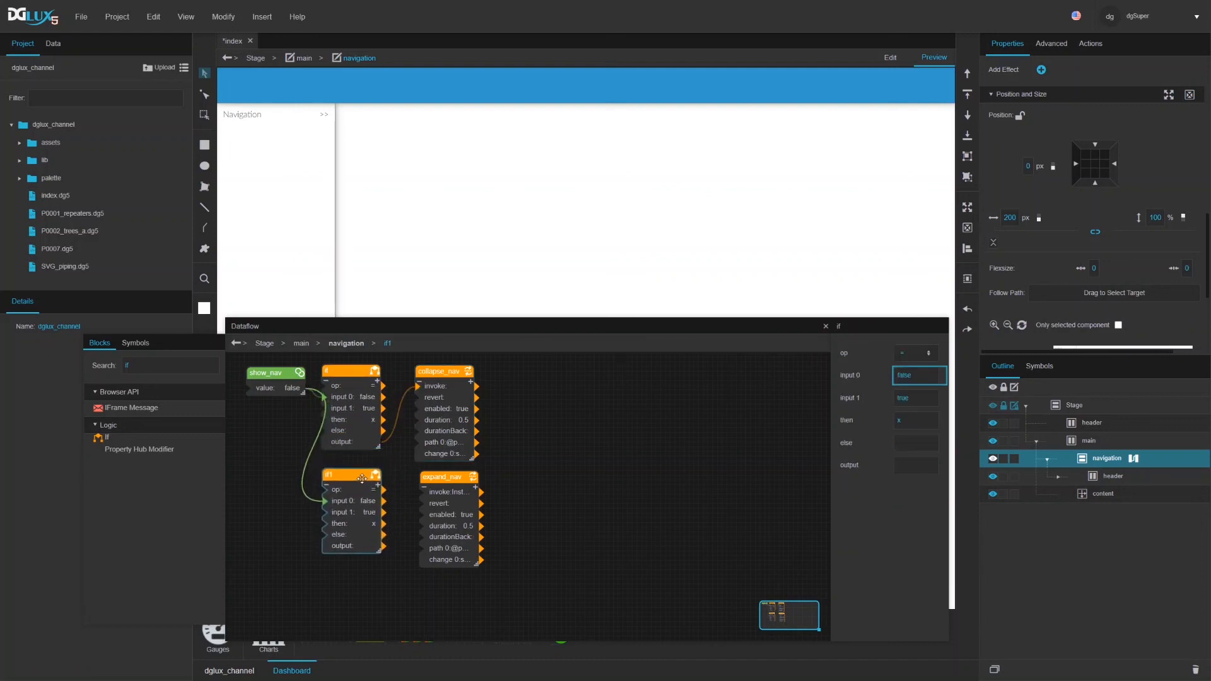
# Step: Set the second If block's input 1 to false and connect its output to expand_nav's invoke
pyautogui.click(905, 399)
pyautogui.write('false')
pyautogui.click(448, 521)
pyautogui.click(440, 457)
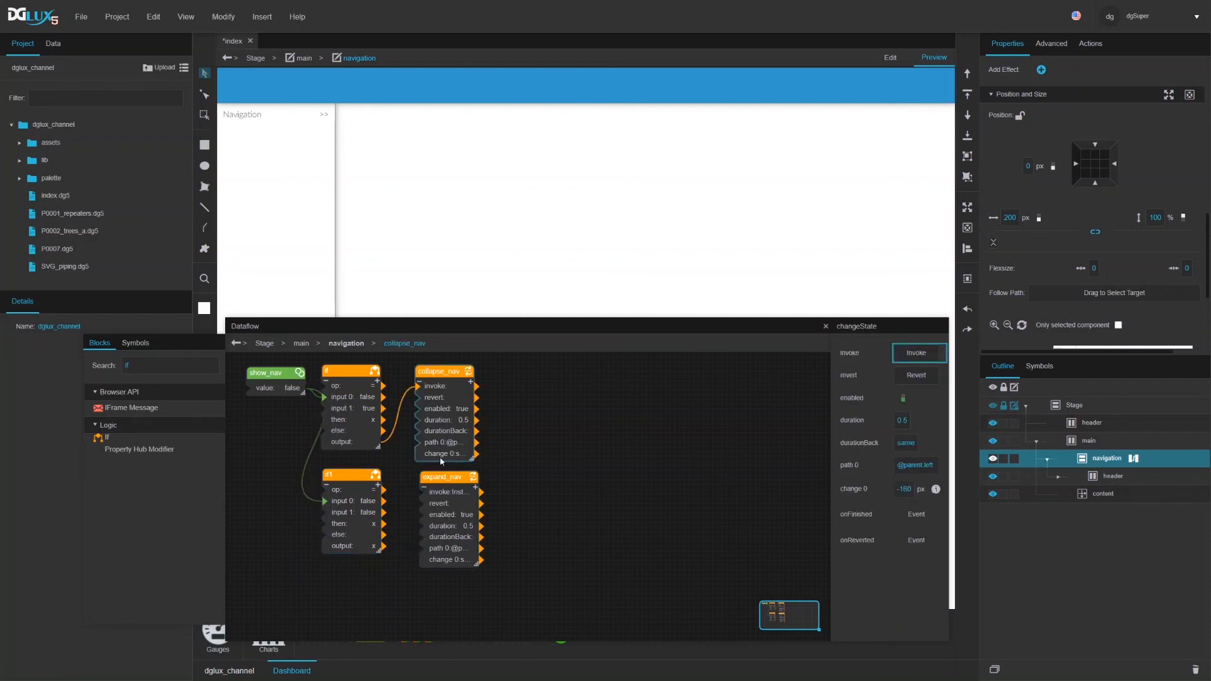
pyautogui.moveTo(381, 546); pyautogui.dragTo(423, 493)
# Step: Toggle show_nav's value repeatedly to test the navigation group sliding in and out
pyautogui.click(268, 391)
pyautogui.click(915, 354)
pyautogui.click(916, 355)
pyautogui.click(916, 355)
pyautogui.click(915, 354)
pyautogui.click(917, 355)
pyautogui.click(916, 354)
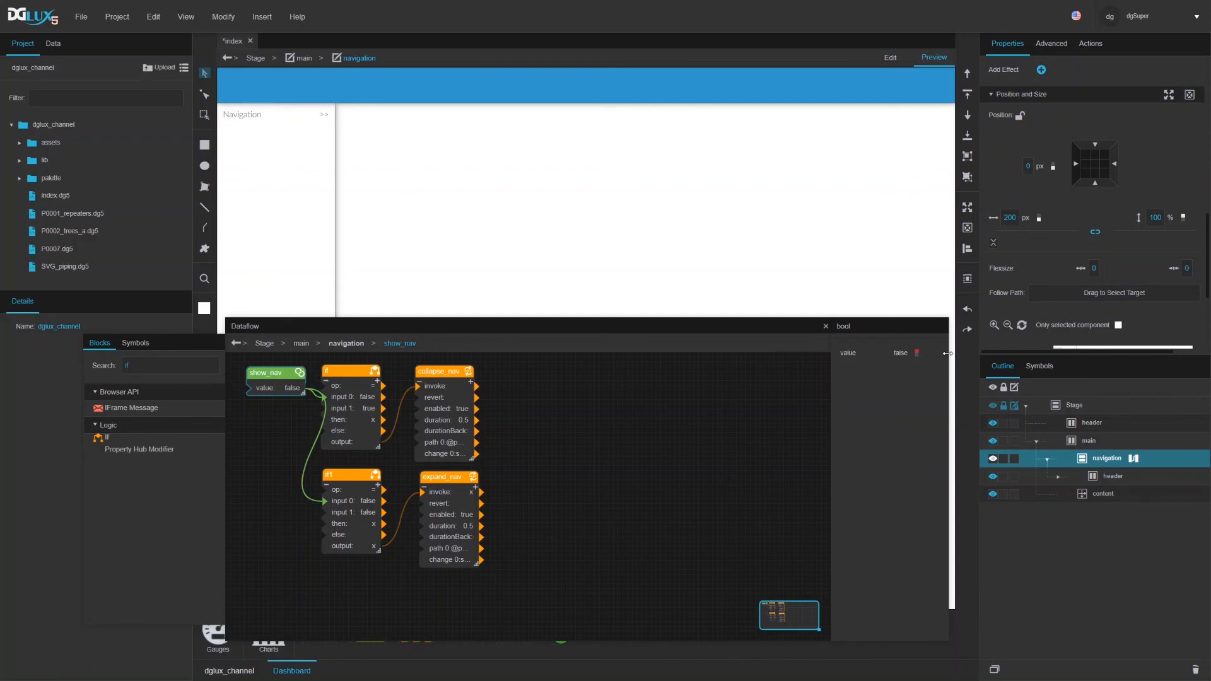
# Step: Bind the text of the arrow label in the navigation header to show_nav's value
pyautogui.click(888, 58)
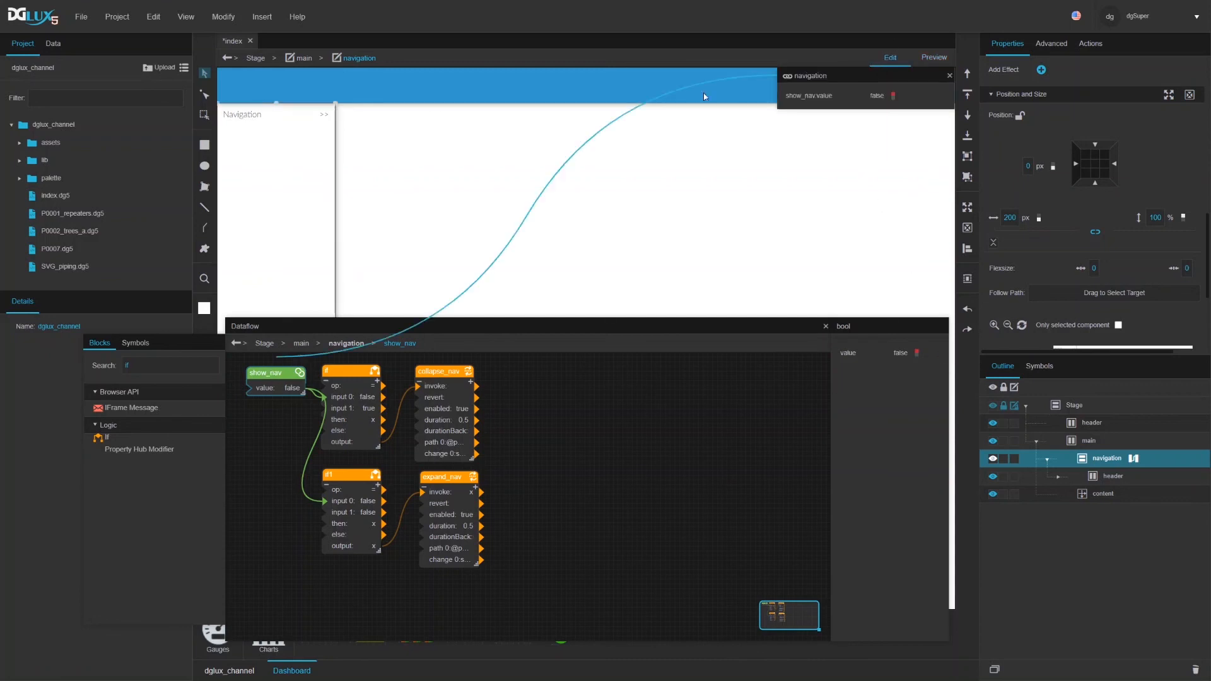
pyautogui.click(325, 116)
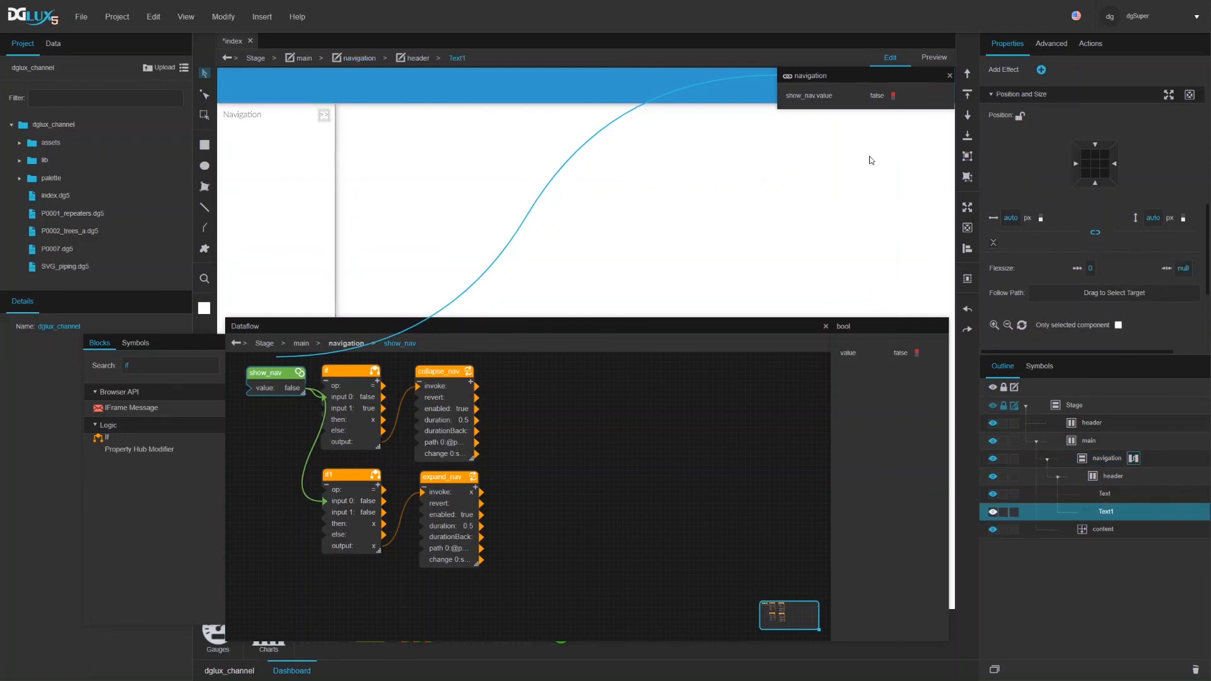
pyautogui.scroll(10, 1005, 139)
pyautogui.moveTo(942, 99)
pyautogui.moveTo(942, 100); pyautogui.dragTo(1007, 183)
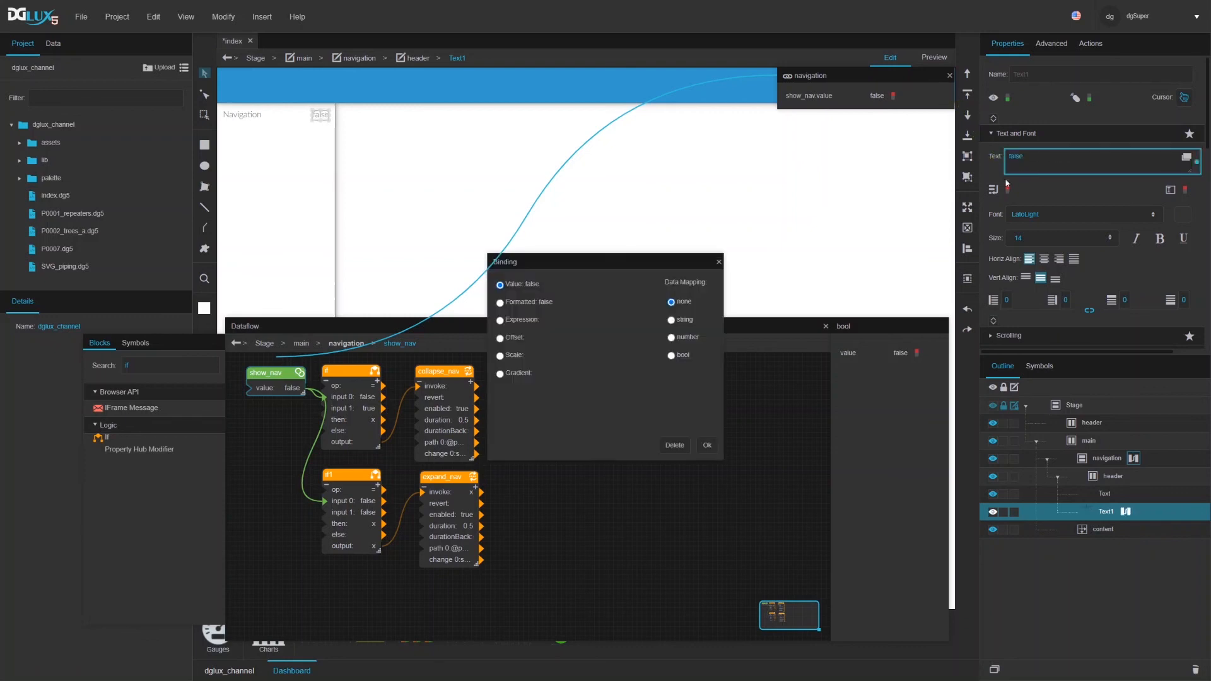
# Step: Set the text binding to bool data mapping, with true mapped to << and the default to >>
pyautogui.click(672, 356)
pyautogui.click(703, 342)
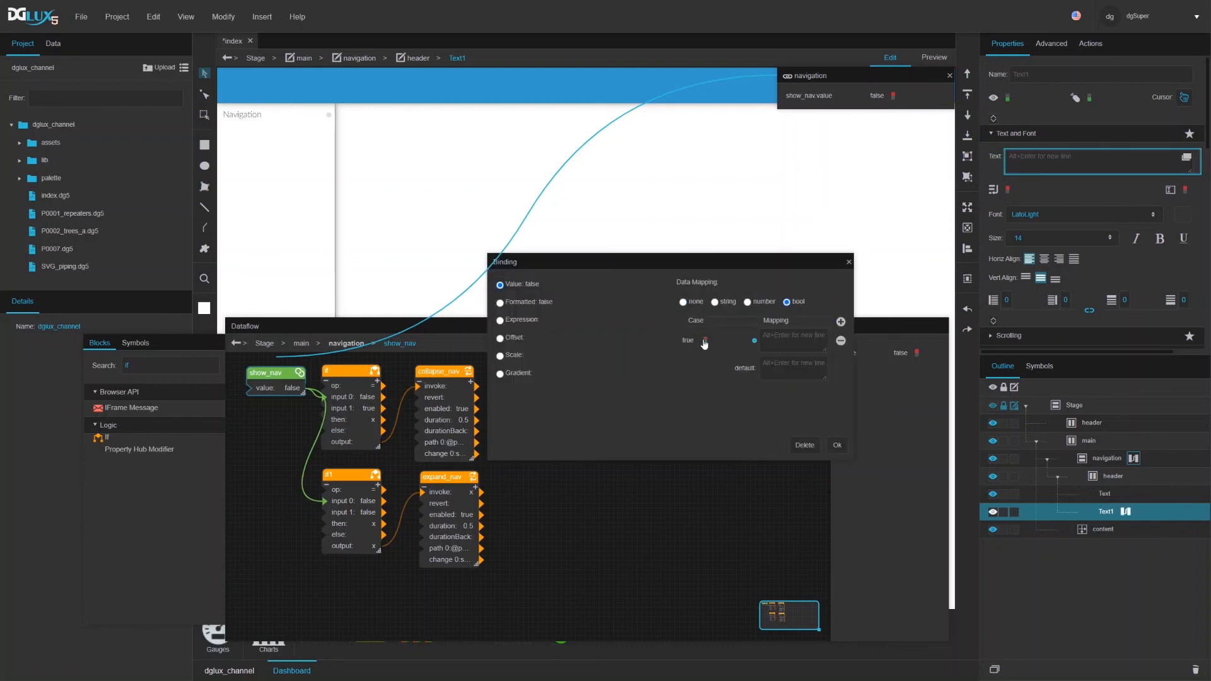
pyautogui.click(704, 342)
pyautogui.click(770, 335)
pyautogui.write('<<')
pyautogui.click(764, 364)
pyautogui.write('>>')
pyautogui.click(837, 445)
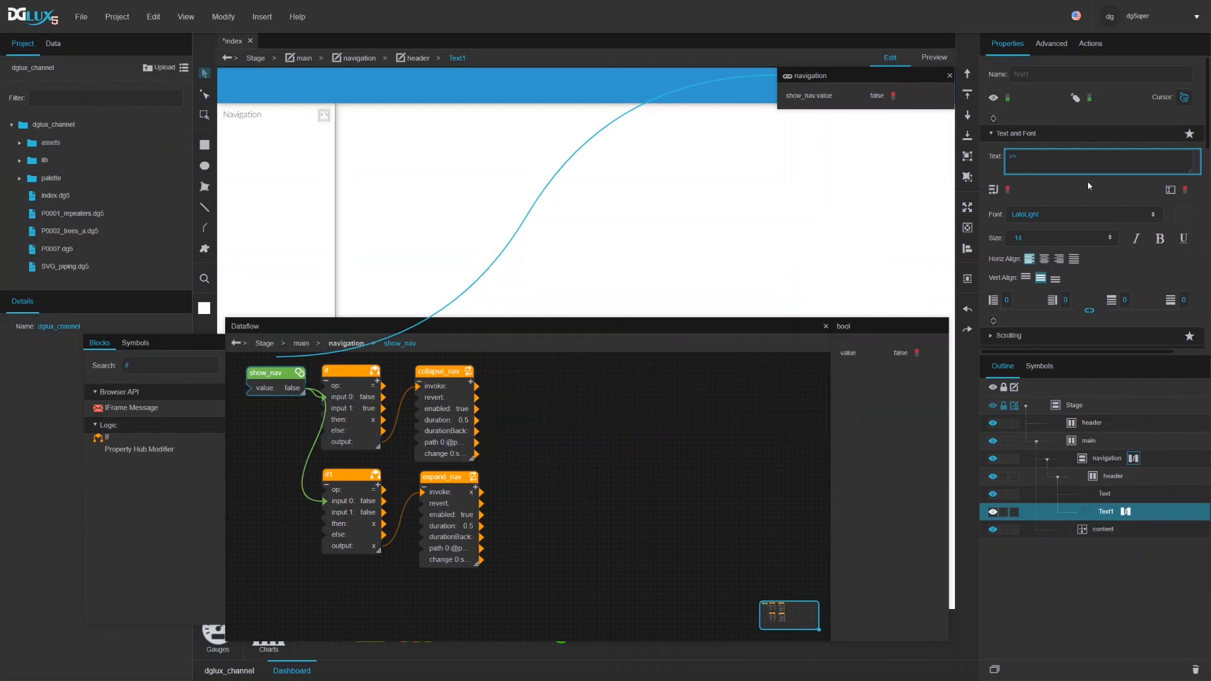
# Step: Reopen the arrow text's binding, test it by toggling show_nav, and change the default mapping to <<
pyautogui.click(1197, 164)
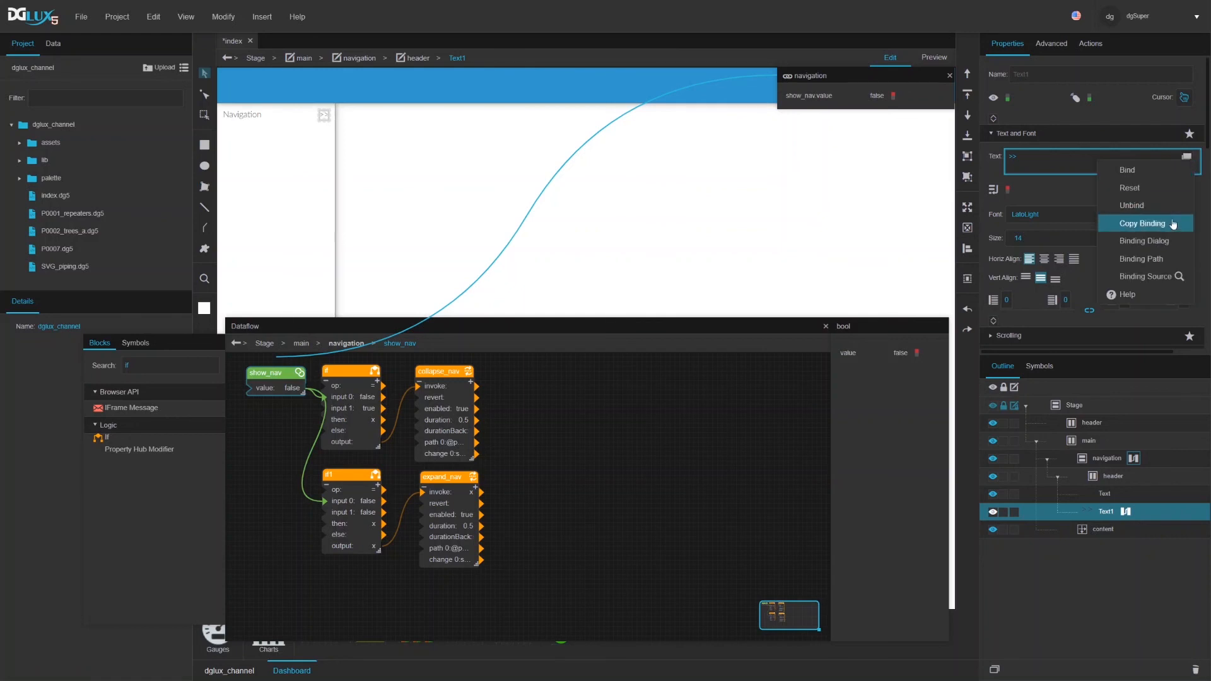
pyautogui.click(1144, 241)
pyautogui.click(784, 332)
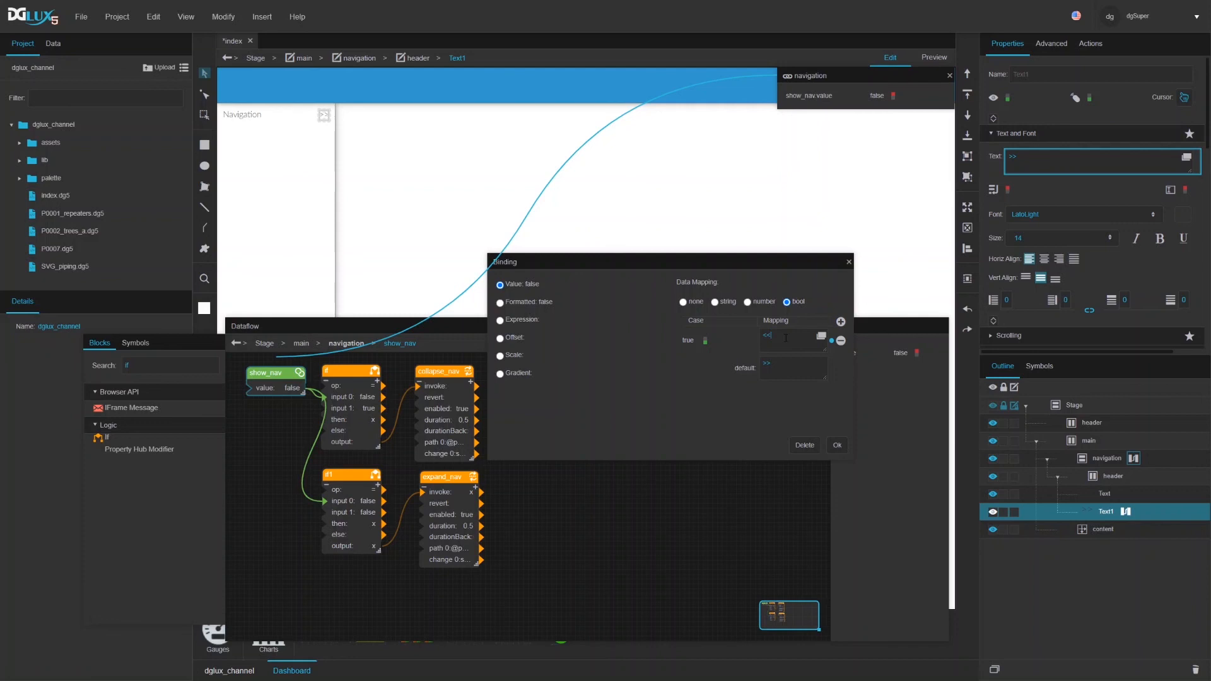
pyautogui.moveTo(785, 338); pyautogui.dragTo(747, 339)
pyautogui.click(888, 97)
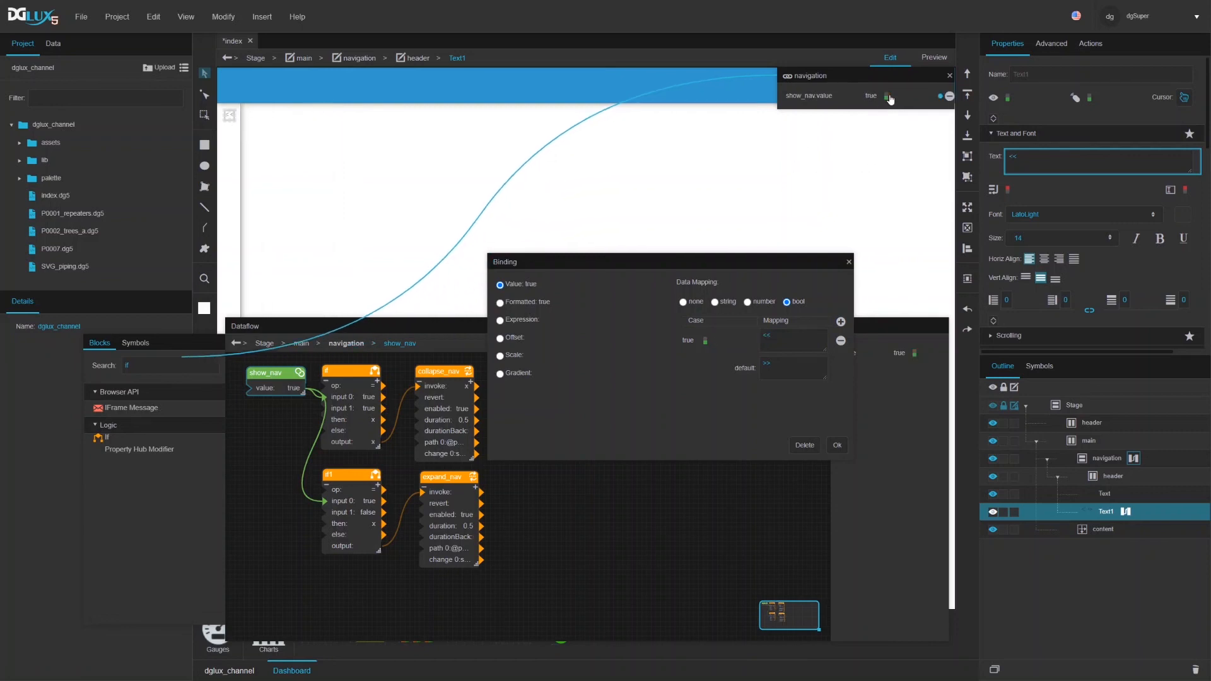
pyautogui.click(888, 97)
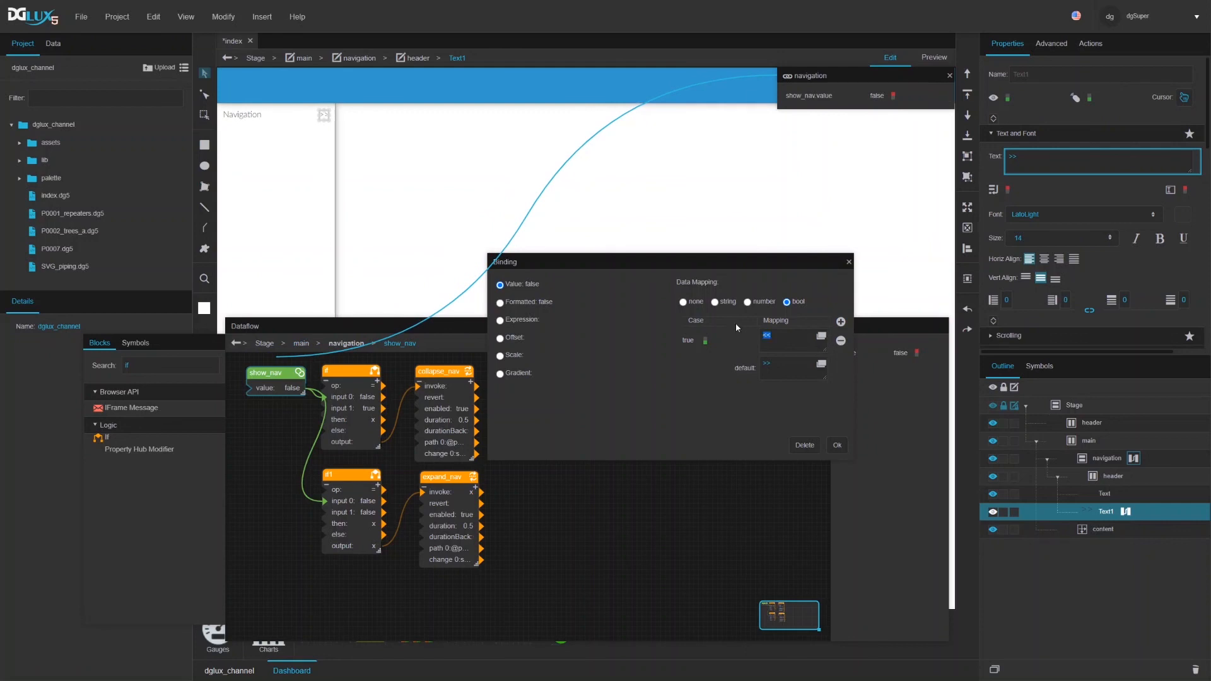
pyautogui.moveTo(793, 364); pyautogui.dragTo(700, 364)
pyautogui.write('<<')
pyautogui.click(837, 445)
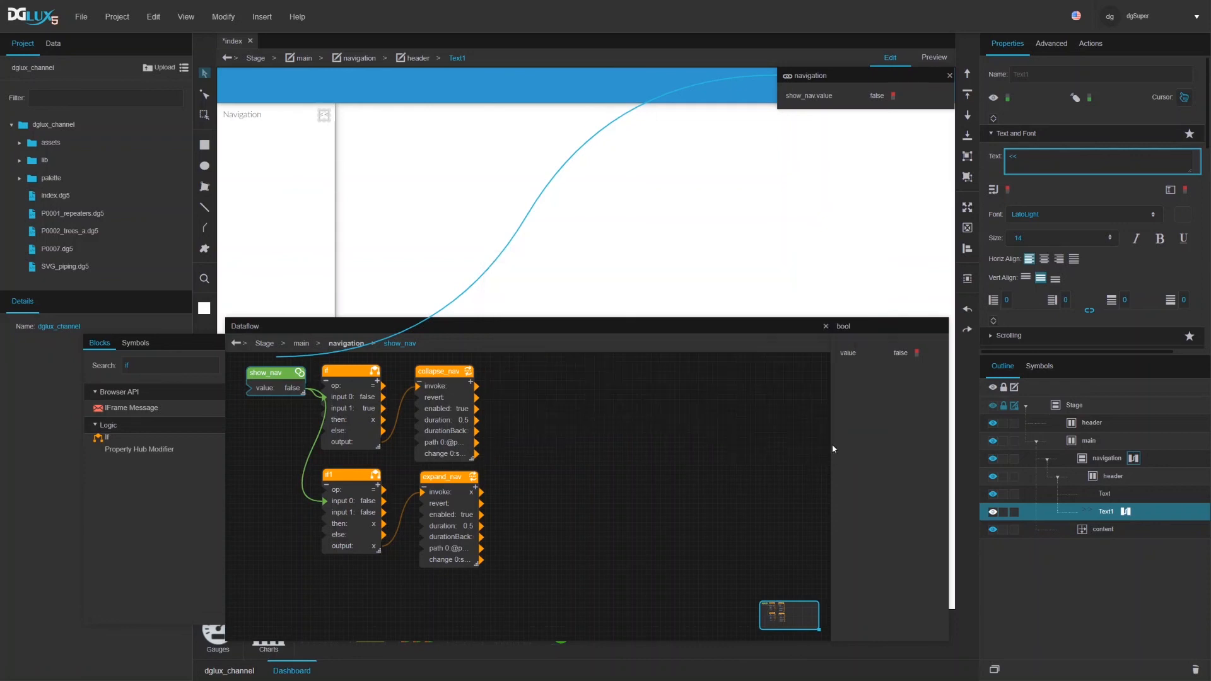
# Step: Swap the If conditions: set input 1 to false on the block feeding collapse_nav and true on the one feeding expand_nav
pyautogui.click(949, 76)
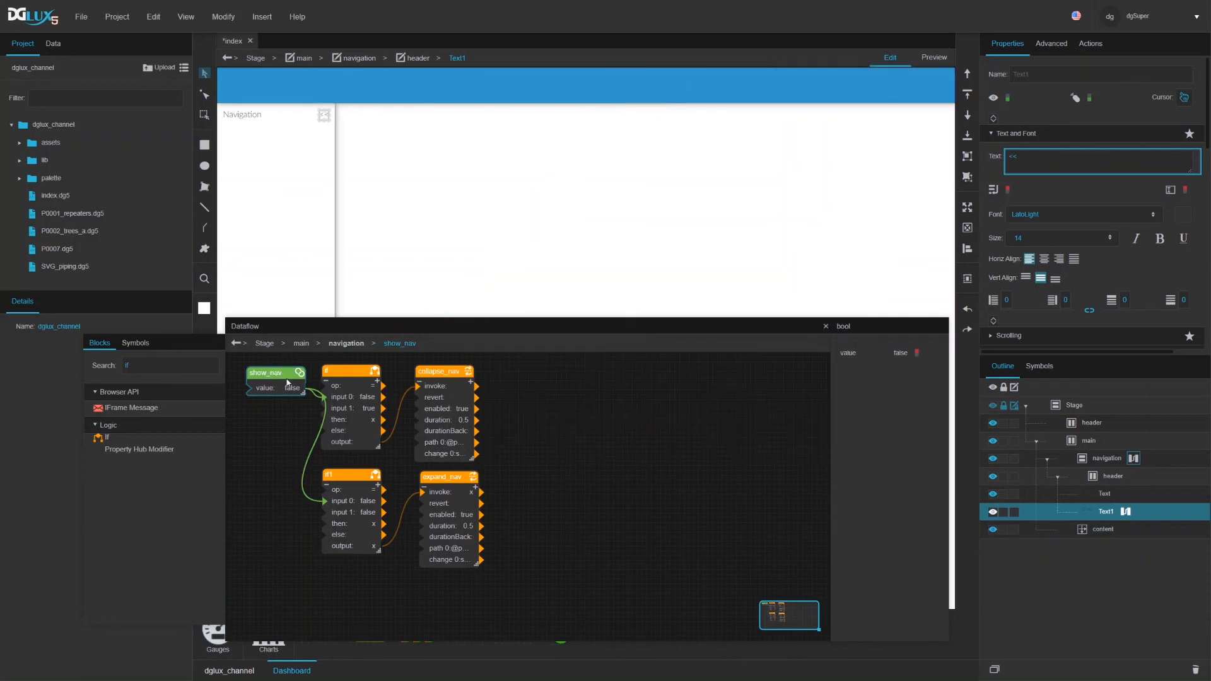
pyautogui.moveTo(279, 373); pyautogui.dragTo(268, 380)
pyautogui.click(352, 407)
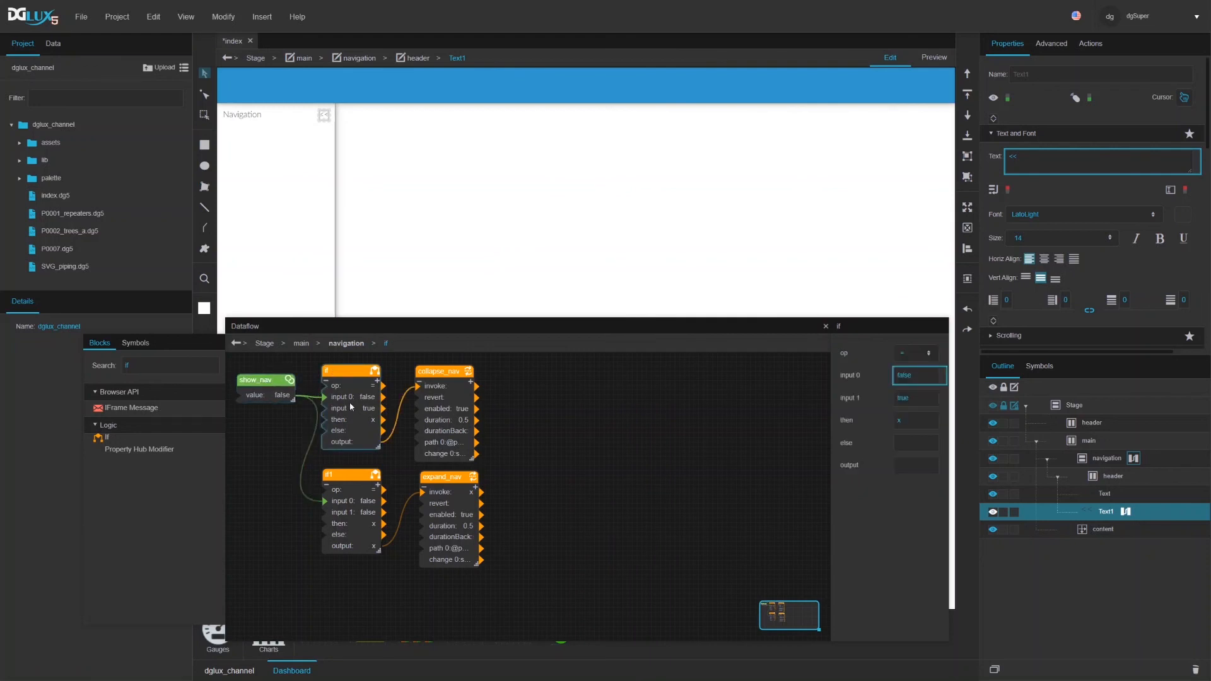
pyautogui.click(917, 398)
pyautogui.write('false')
pyautogui.press('Return')
pyautogui.click(361, 529)
pyautogui.click(910, 398)
pyautogui.write('true')
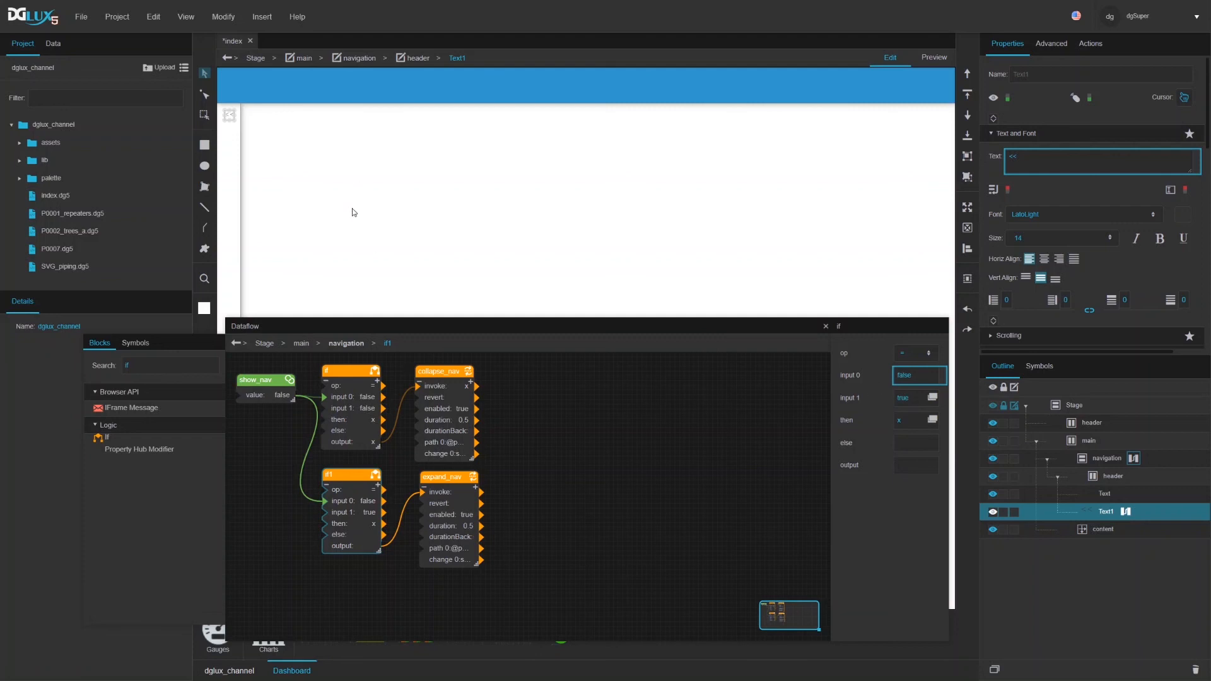
# Step: Test the navigation panel by toggling show_nav to true and back to false
pyautogui.click(263, 378)
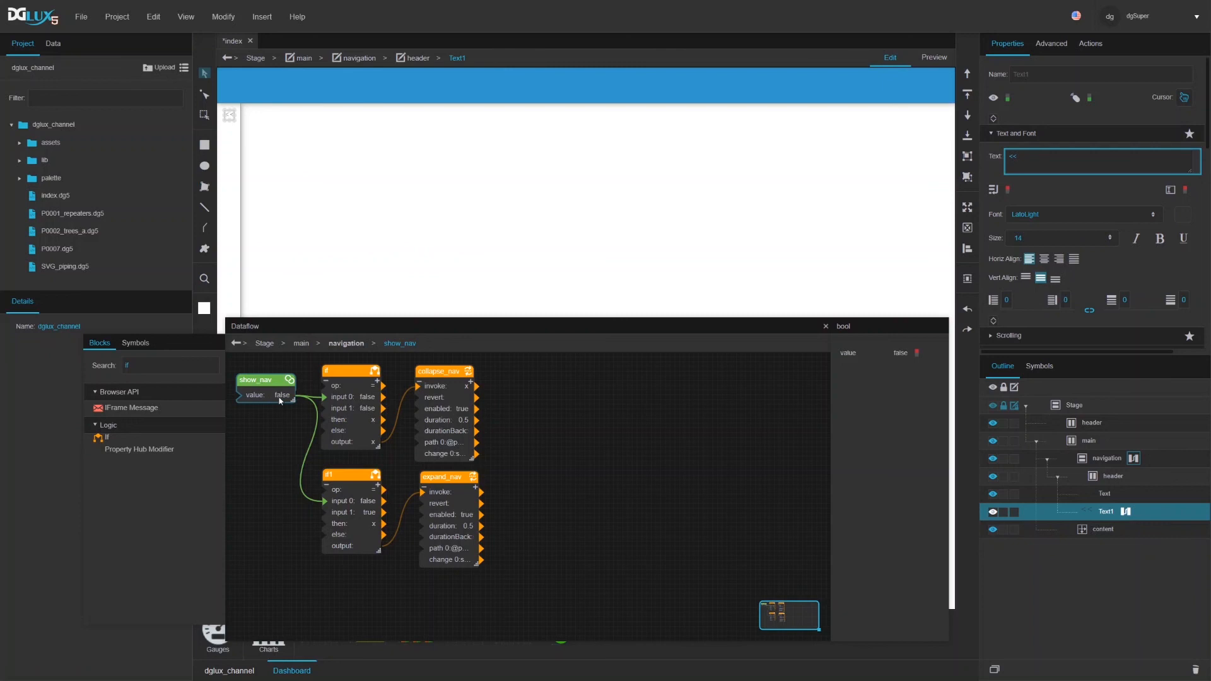
pyautogui.click(917, 354)
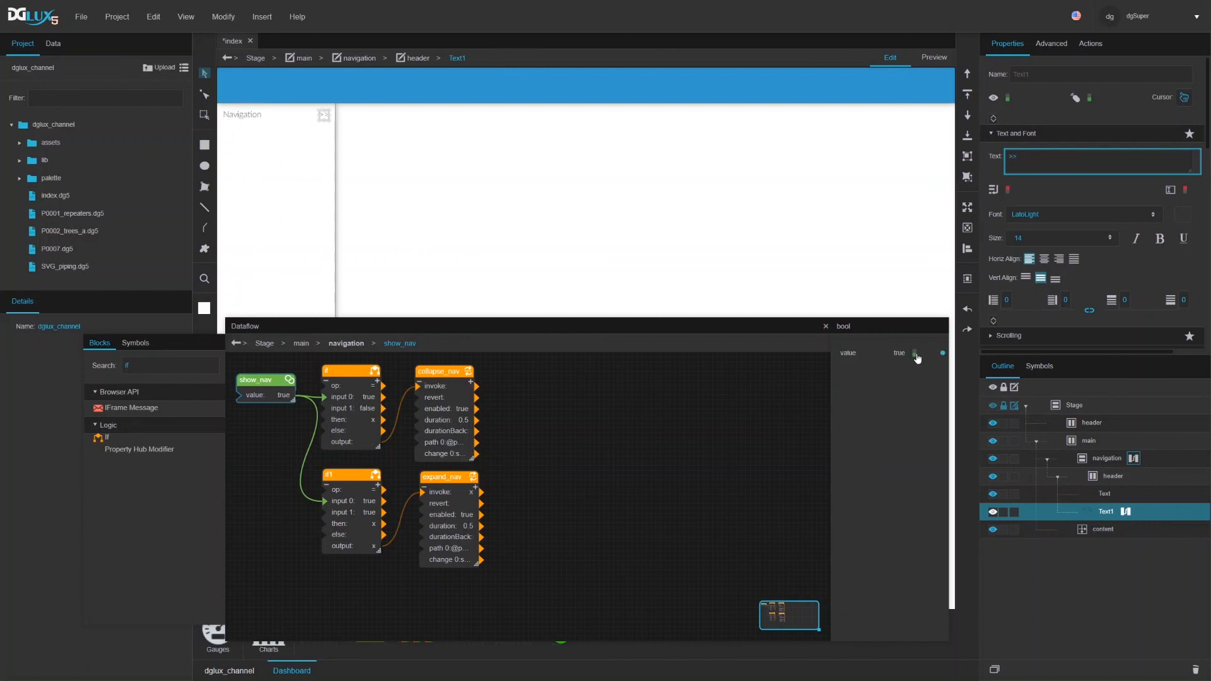
pyautogui.click(915, 354)
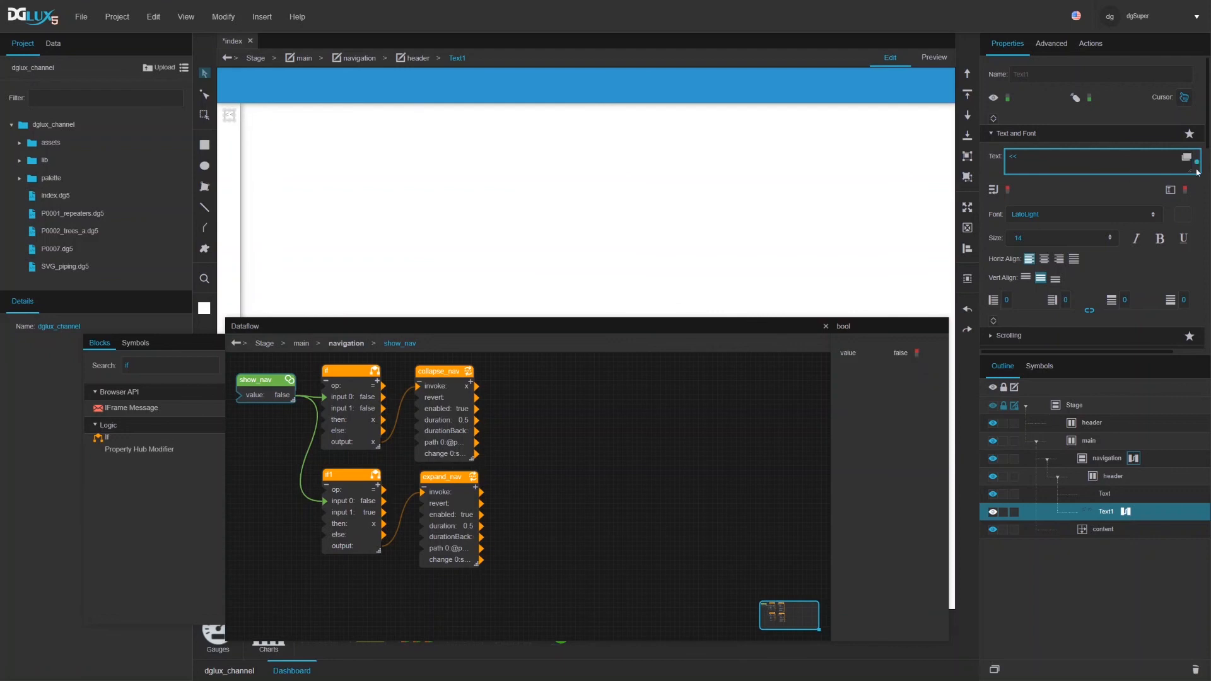
# Step: In the arrow label's text binding, map true to << and the default to >>
pyautogui.click(1187, 157)
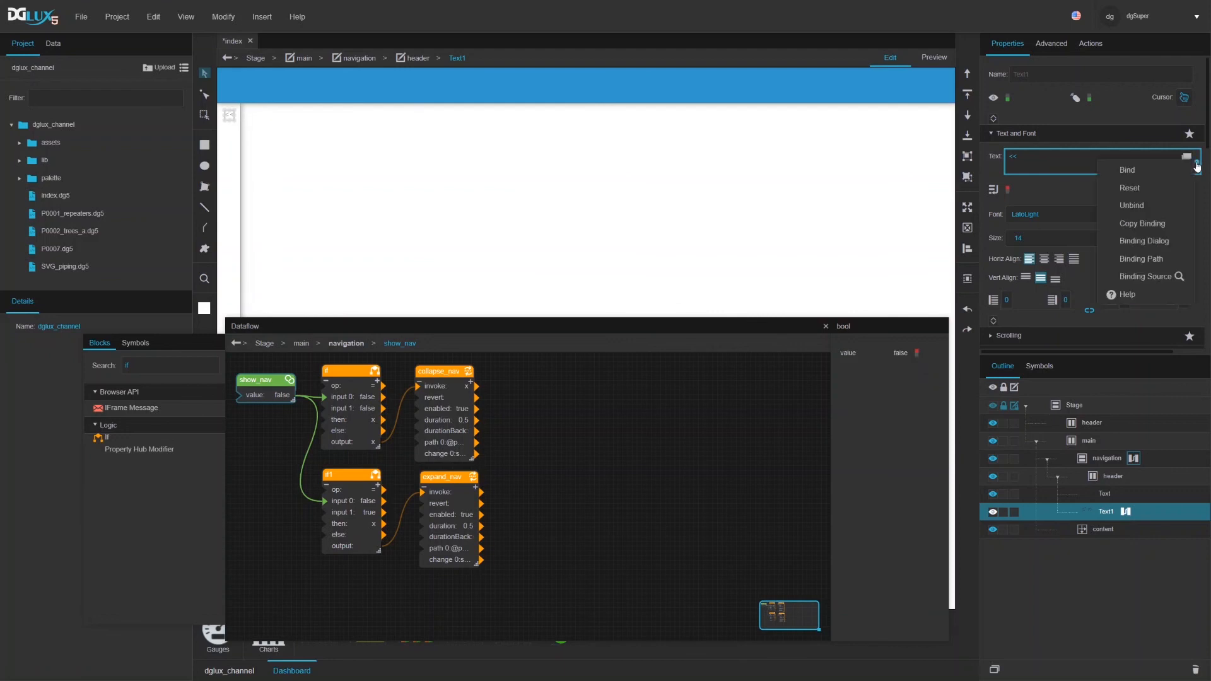
pyautogui.click(1144, 241)
pyautogui.doubleClick(806, 340)
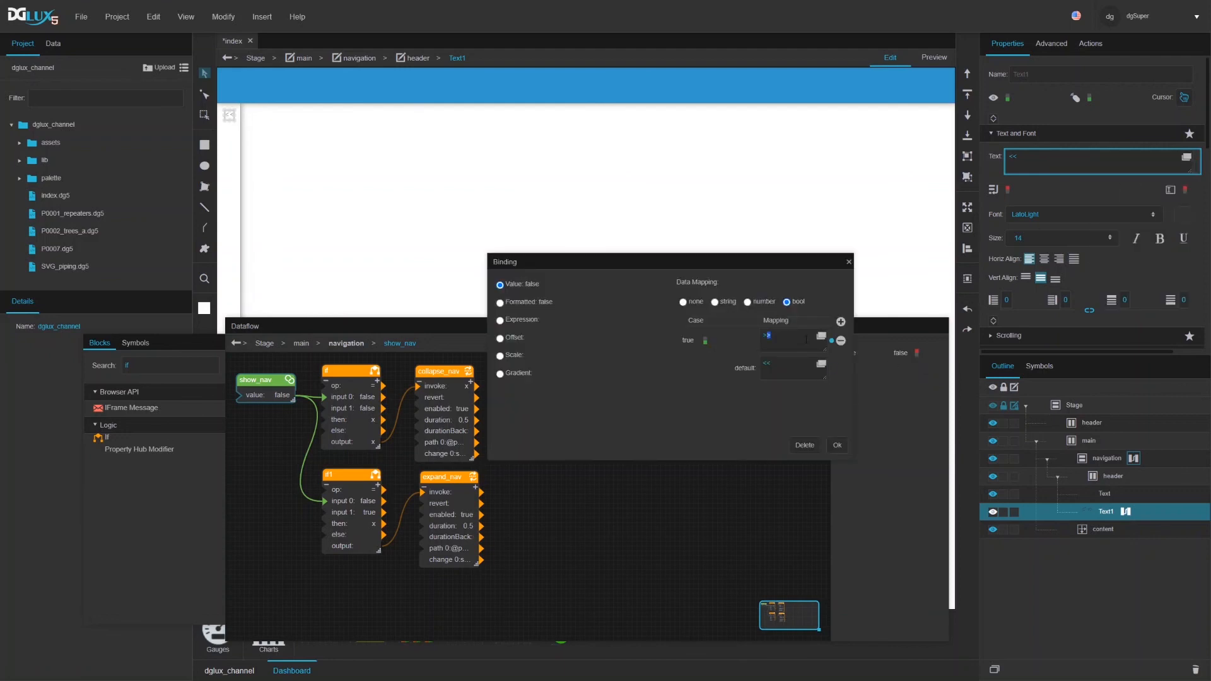
pyautogui.tripleClick(806, 340)
pyautogui.write('<<')
pyautogui.moveTo(795, 364); pyautogui.dragTo(752, 361)
pyautogui.click(837, 445)
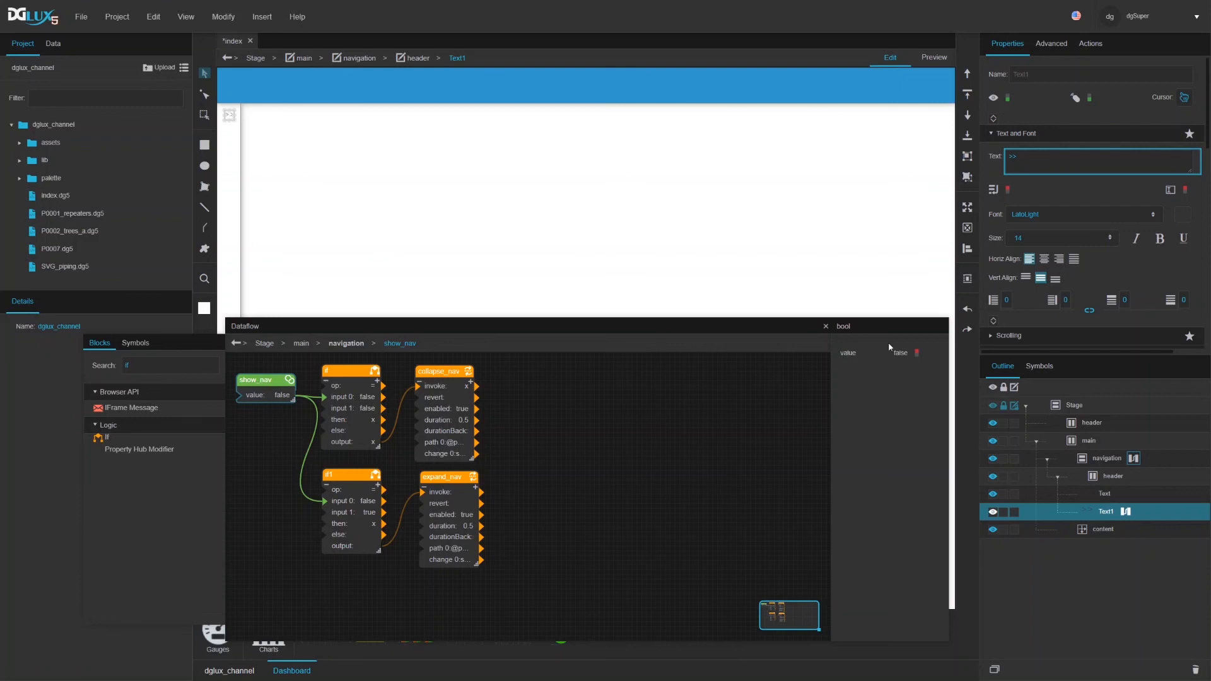
# Step: Pin show_nav's value in a floating property window and add a State block to the arrow label's own dataflow
pyautogui.click(941, 354)
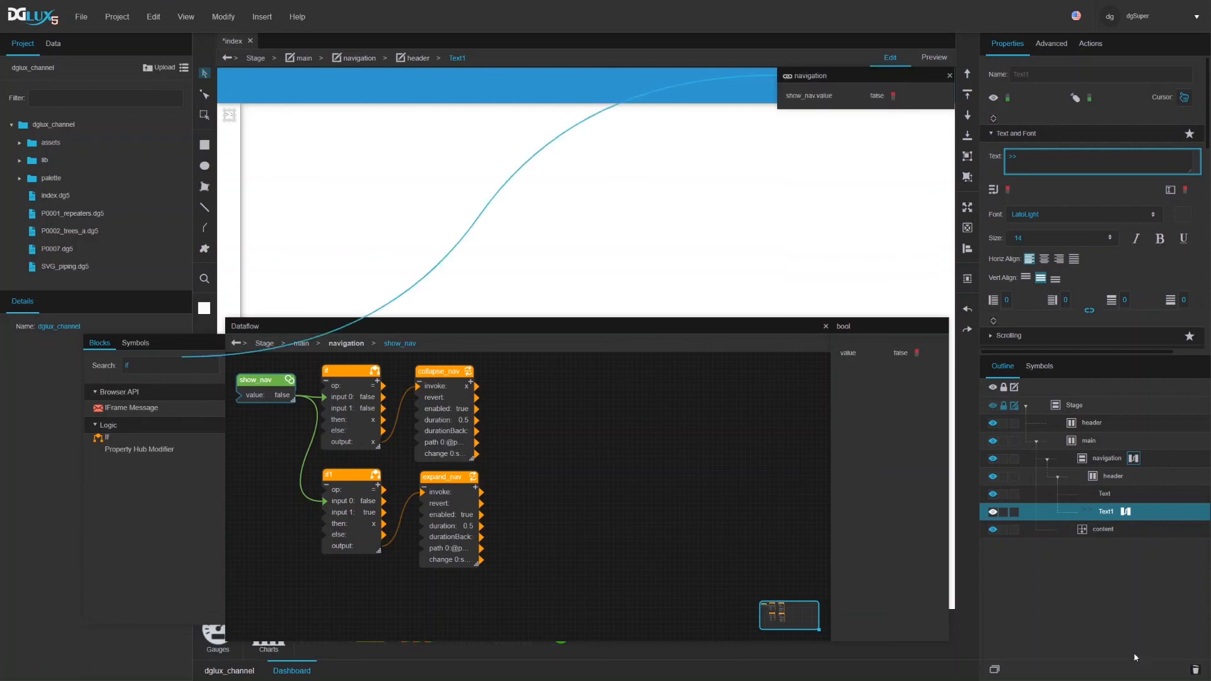
pyautogui.click(1126, 512)
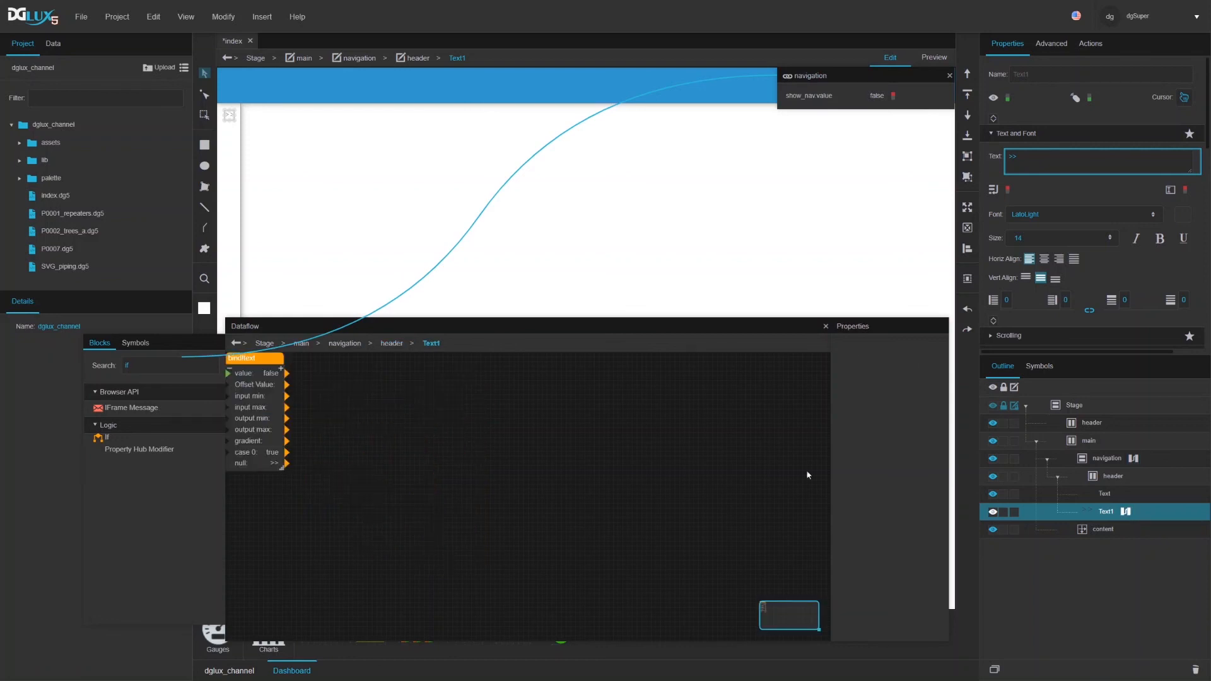
pyautogui.moveTo(264, 368); pyautogui.dragTo(286, 386)
pyautogui.click(202, 367)
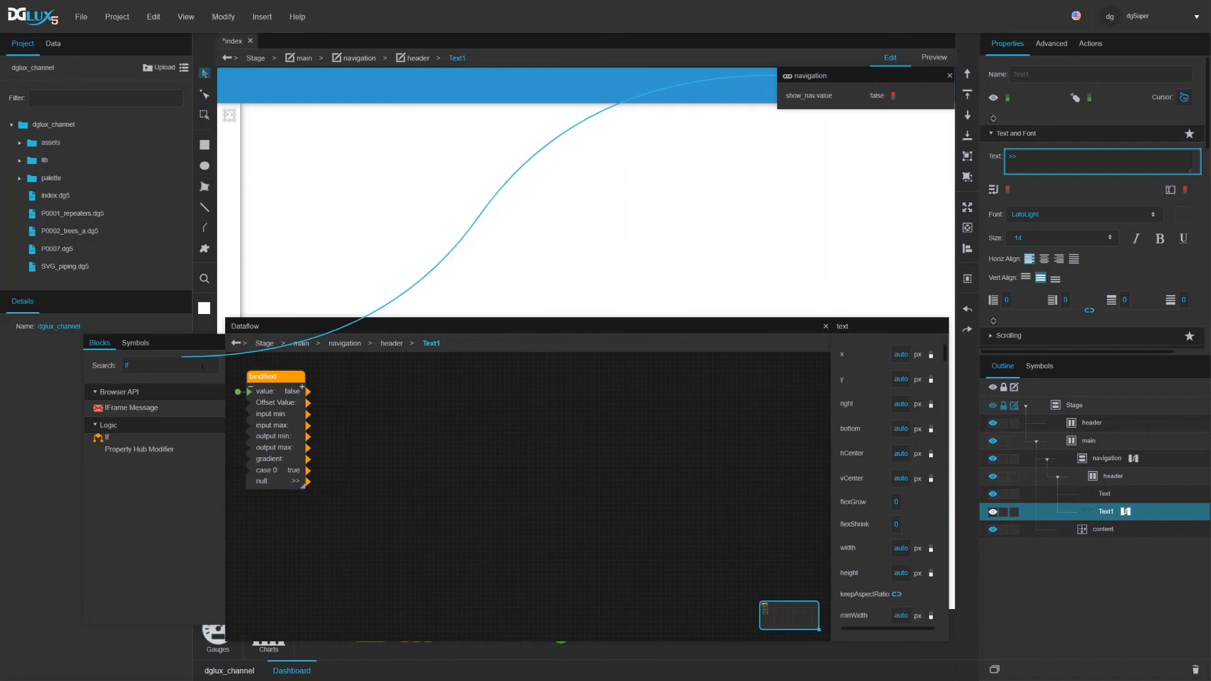
pyautogui.write('state')
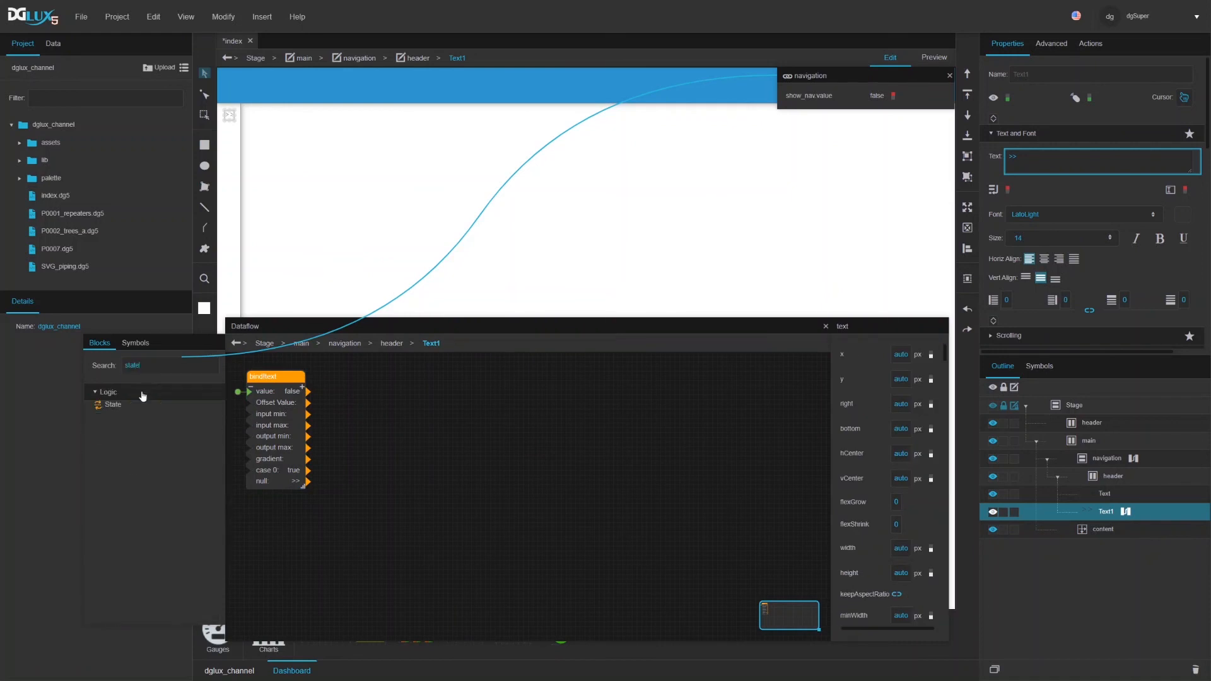
pyautogui.moveTo(113, 406); pyautogui.dragTo(387, 381)
pyautogui.click(441, 394)
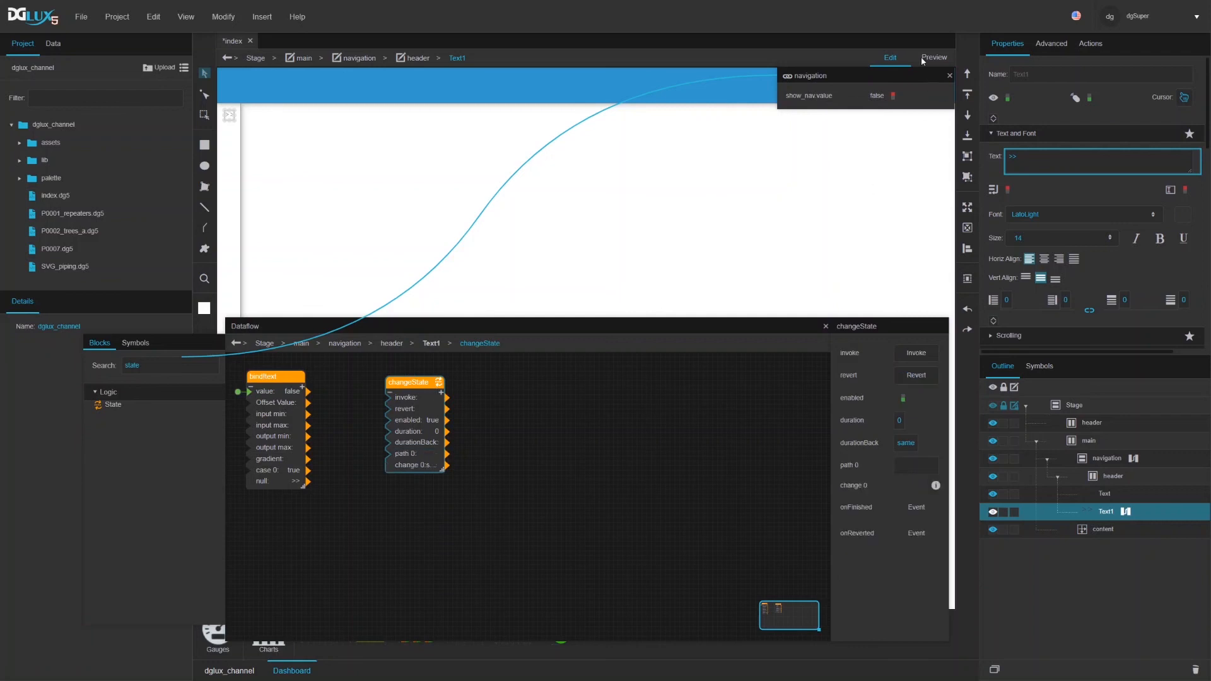
# Step: Link show_nav's value to path 0 of the new State block and check the advanced settings of change 0
pyautogui.moveTo(941, 97); pyautogui.dragTo(914, 465)
pyautogui.moveTo(447, 432); pyautogui.dragTo(491, 378)
pyautogui.moveTo(413, 381); pyautogui.dragTo(463, 371)
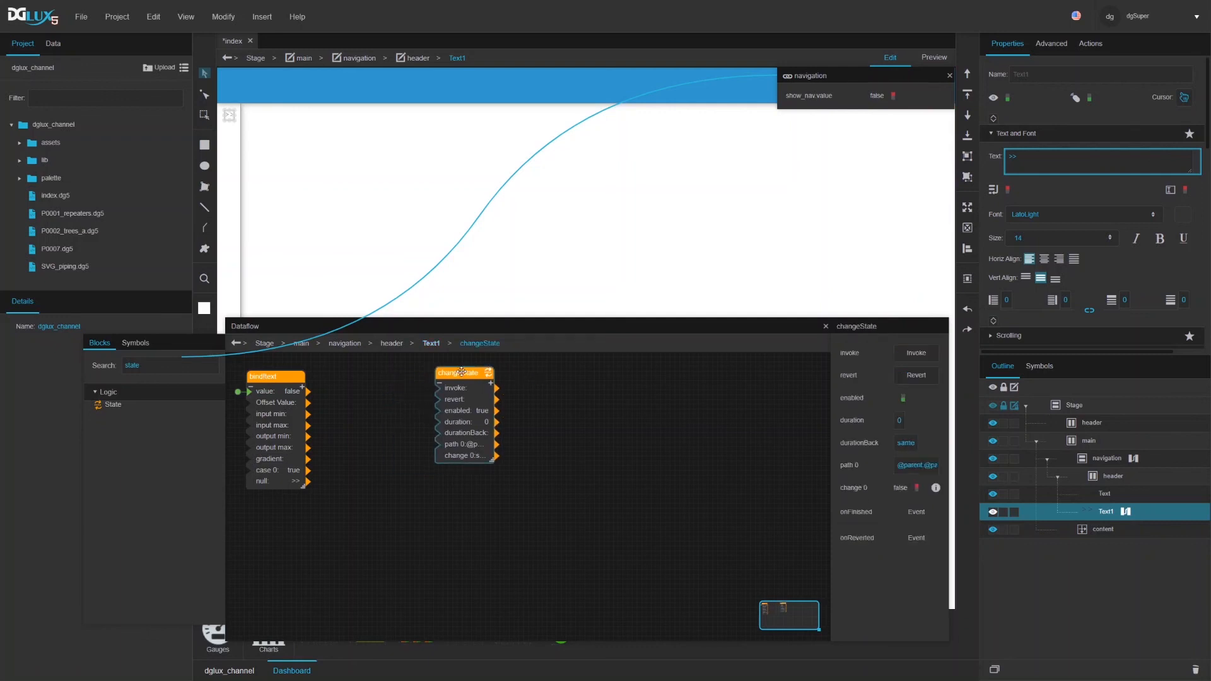
pyautogui.click(936, 488)
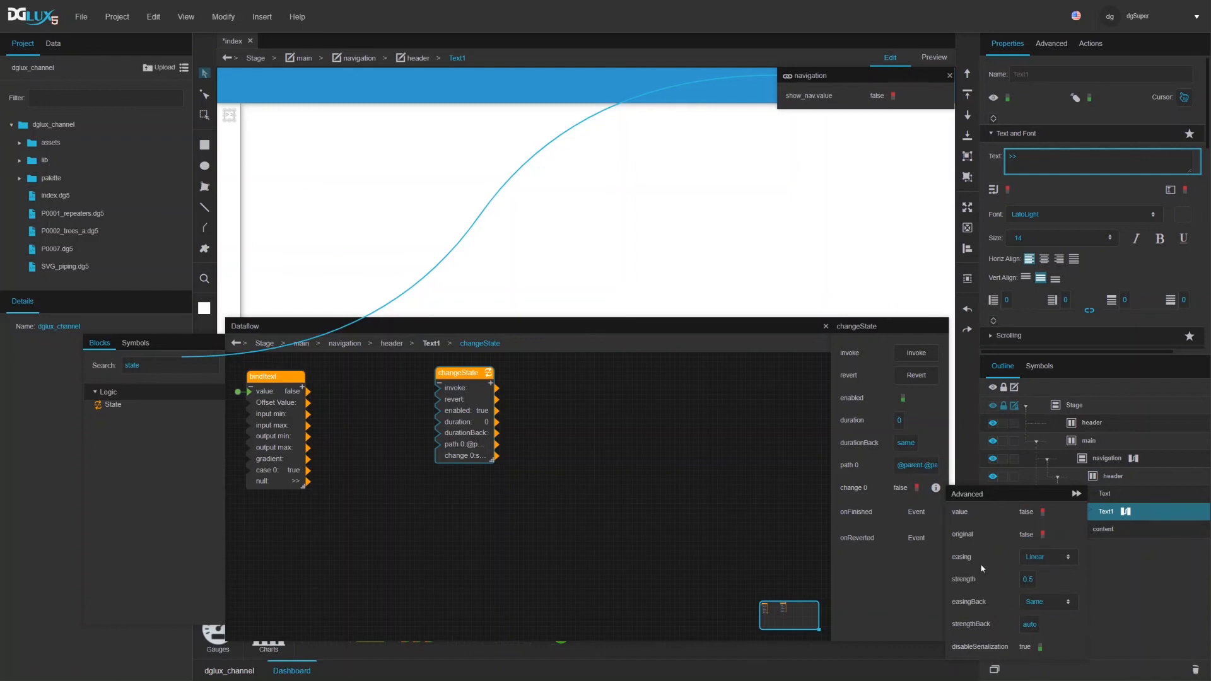
pyautogui.click(936, 489)
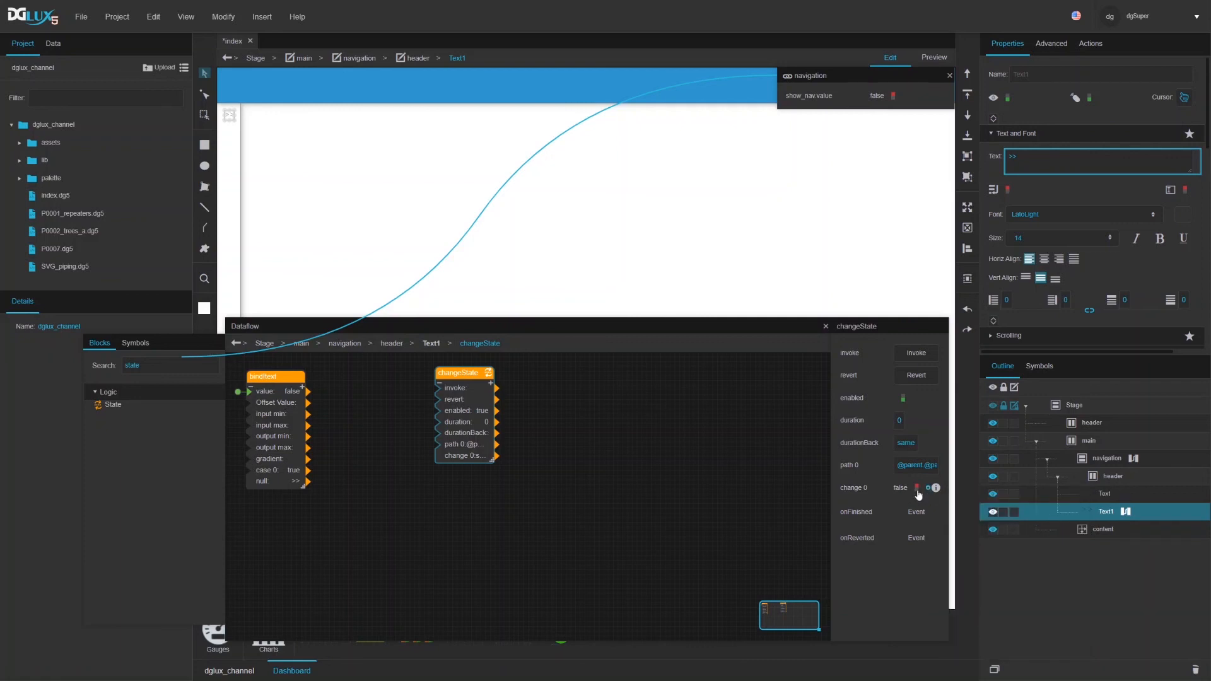
# Step: Add a Not block fed by show_nav's value and bind its output to change 0 of the State block
pyautogui.doubleClick(150, 365)
pyautogui.write('not')
pyautogui.moveTo(110, 426); pyautogui.dragTo(375, 372)
pyautogui.moveTo(941, 98); pyautogui.dragTo(905, 362)
pyautogui.click(467, 384)
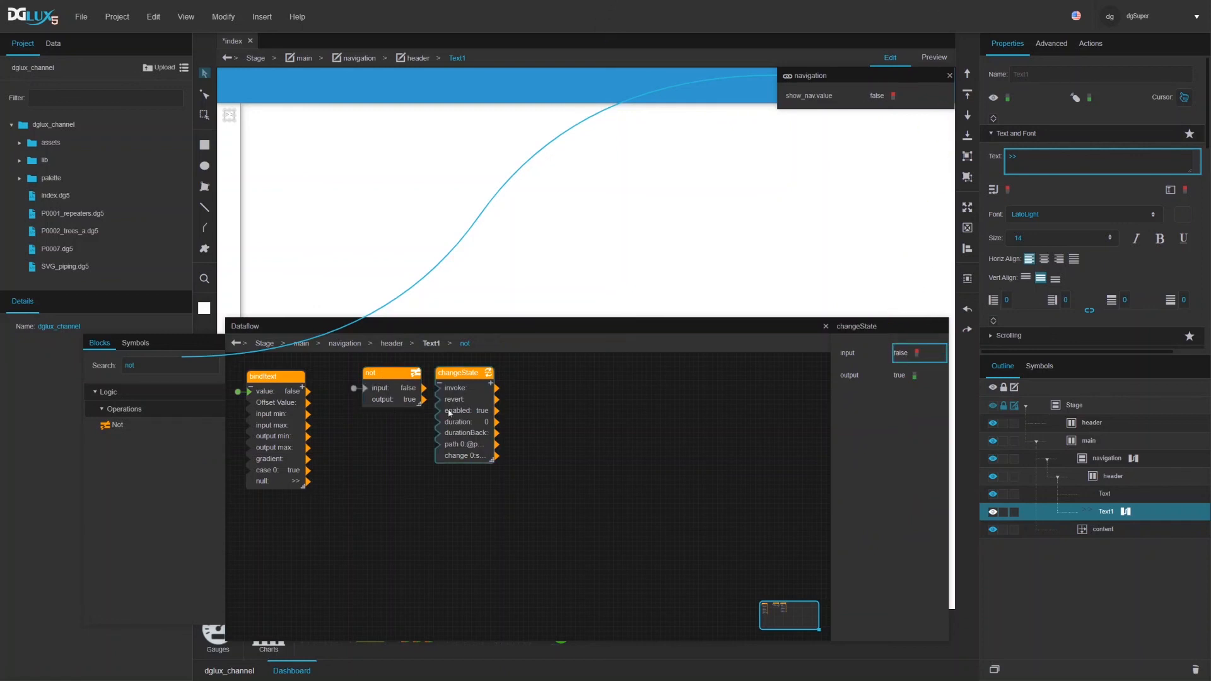
pyautogui.moveTo(423, 400); pyautogui.dragTo(912, 488)
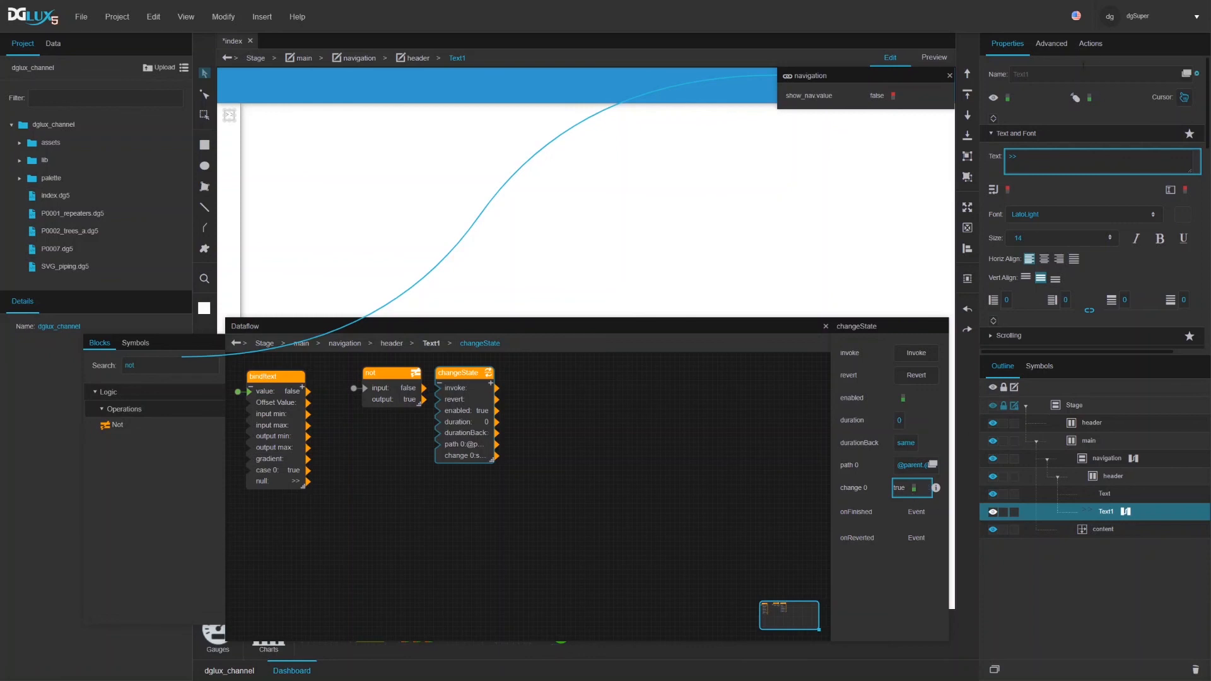
# Step: Bind the arrow label's onClick event to the State block's invoke
pyautogui.click(1090, 43)
pyautogui.click(993, 223)
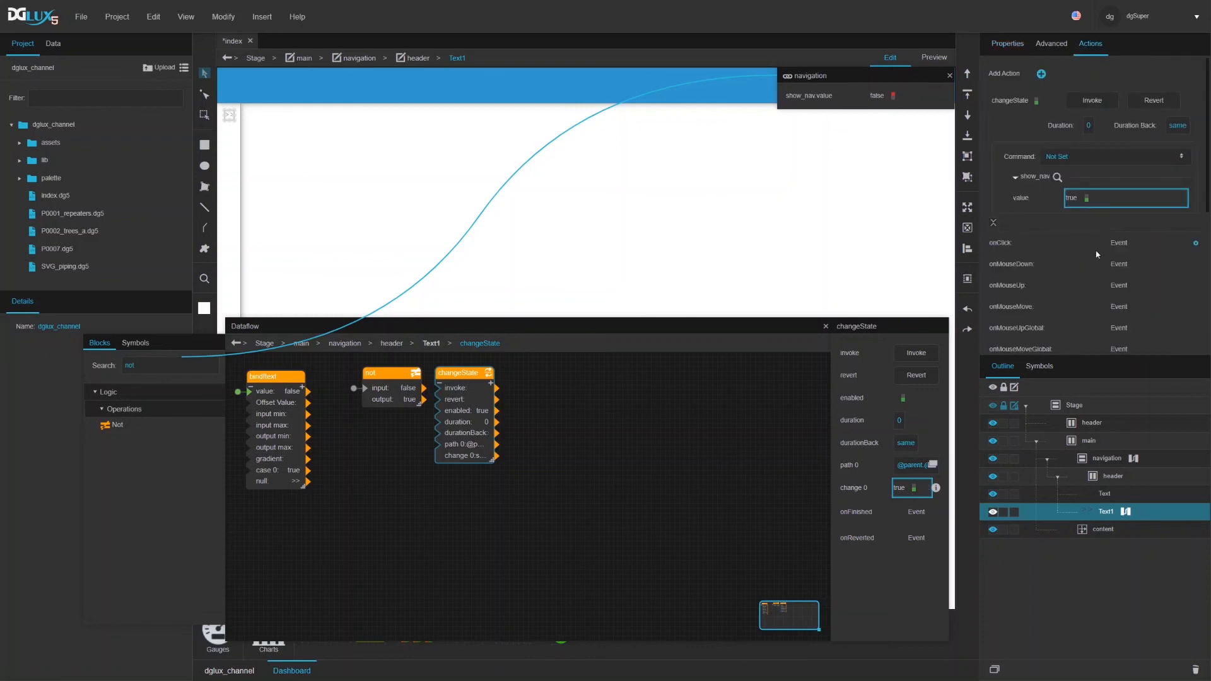
pyautogui.moveTo(1197, 243); pyautogui.dragTo(926, 357)
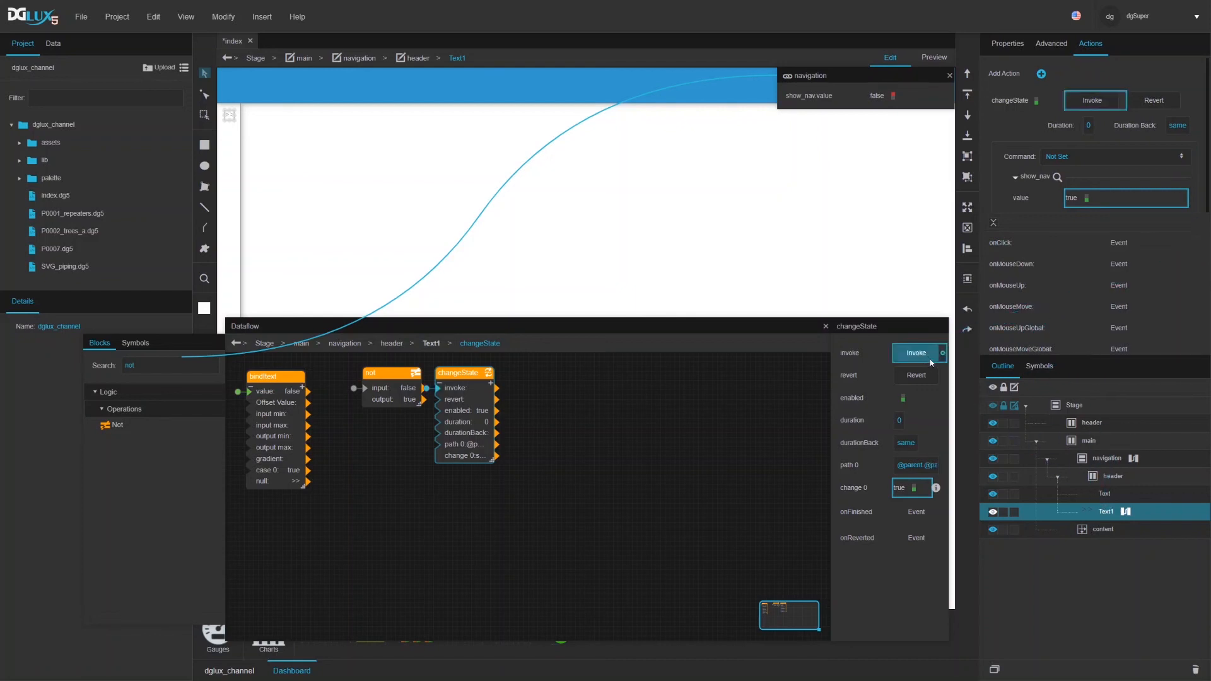
# Step: Rename the Text1 arrow label as toggel_nav
pyautogui.doubleClick(1108, 512)
pyautogui.write('icon')
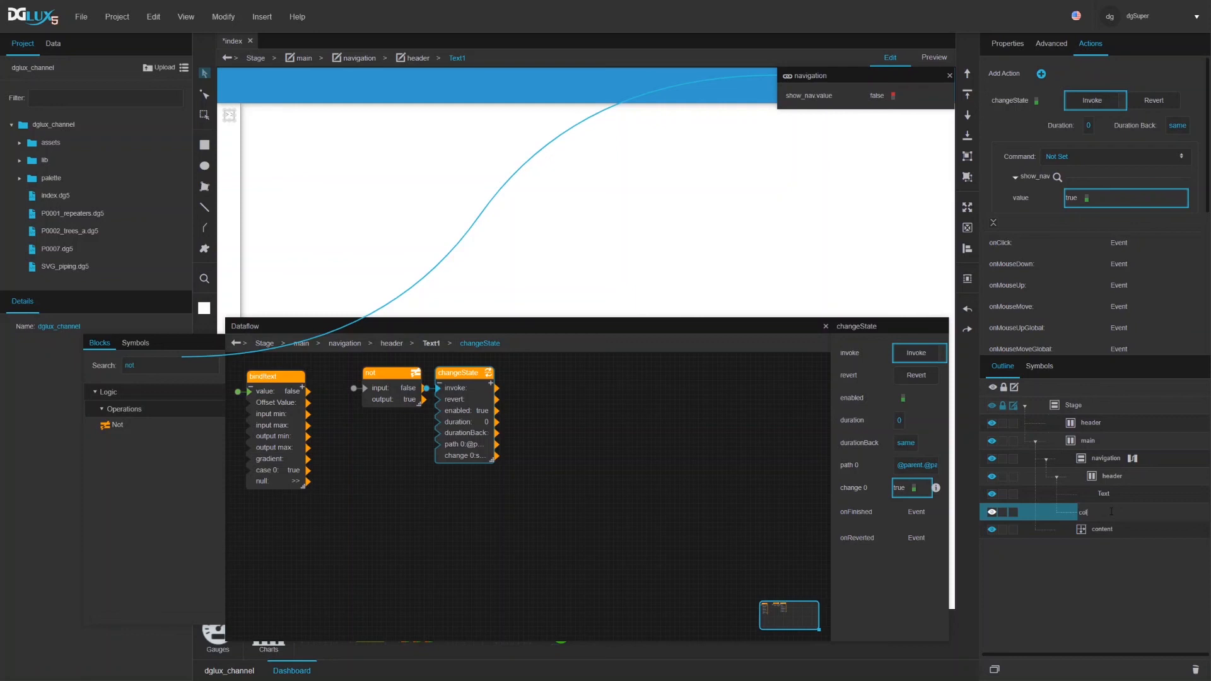
pyautogui.write('toggel_nav')
pyautogui.press('Return')
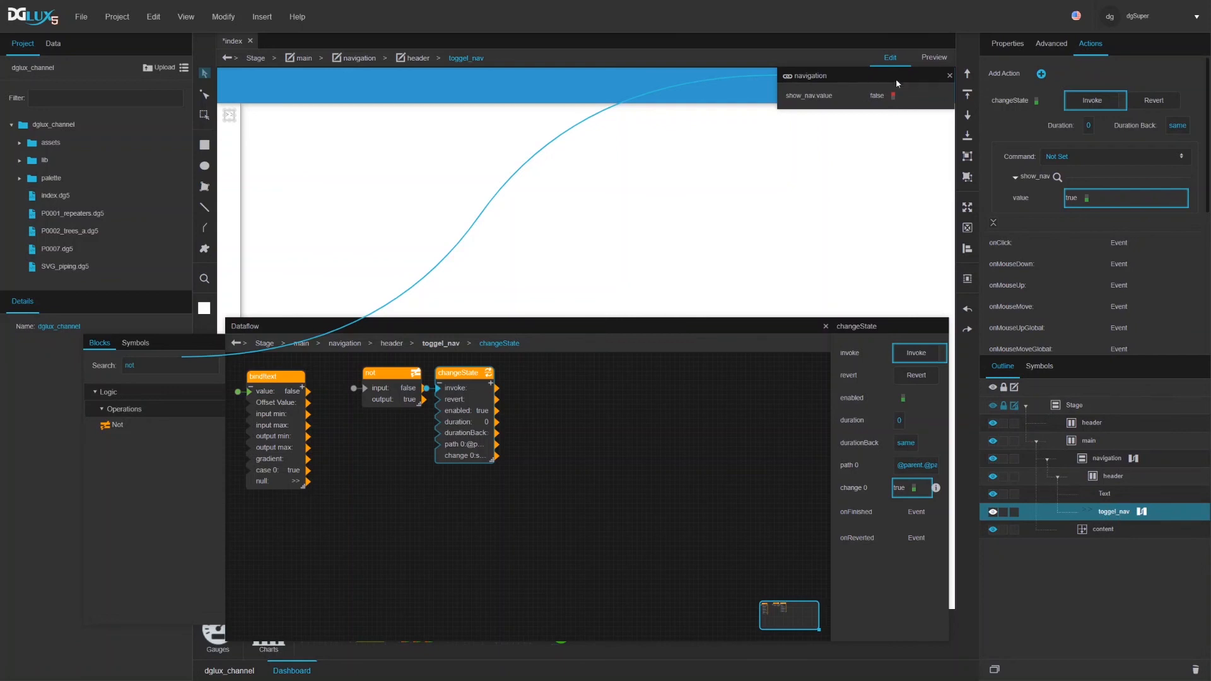
# Step: Widen the State block's property area and examine the full path 0 reference to show_nav
pyautogui.click(1007, 43)
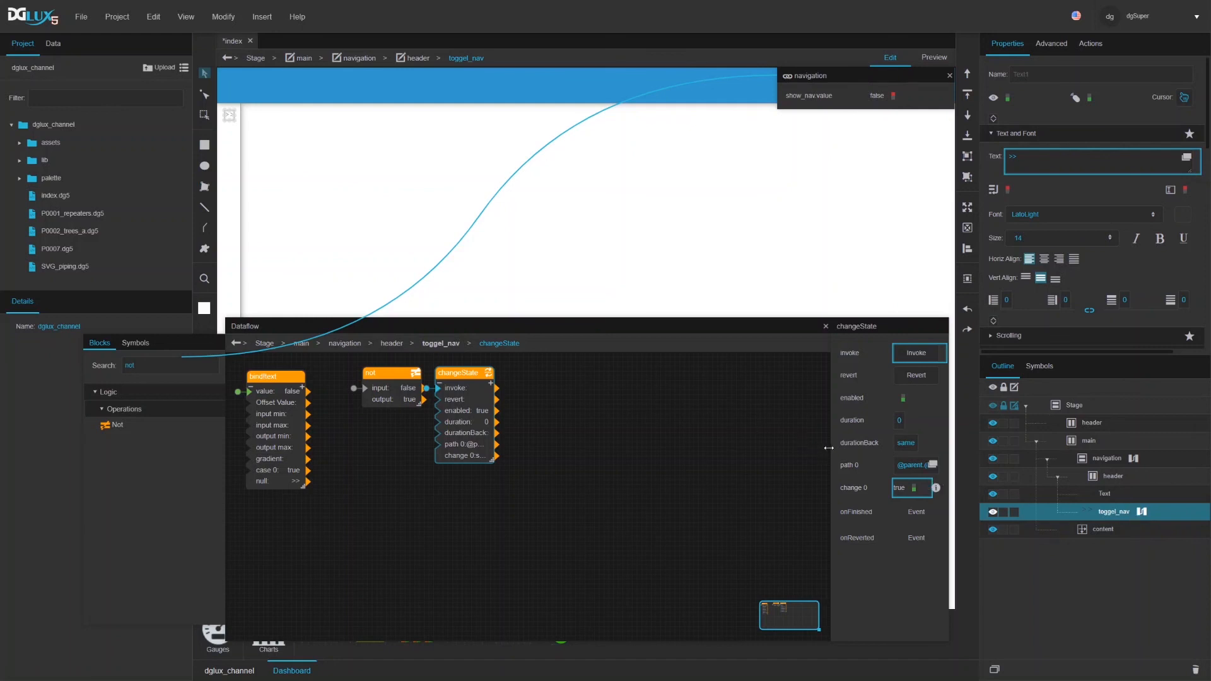
pyautogui.moveTo(830, 451); pyautogui.dragTo(756, 445)
pyautogui.moveTo(872, 428); pyautogui.dragTo(986, 426)
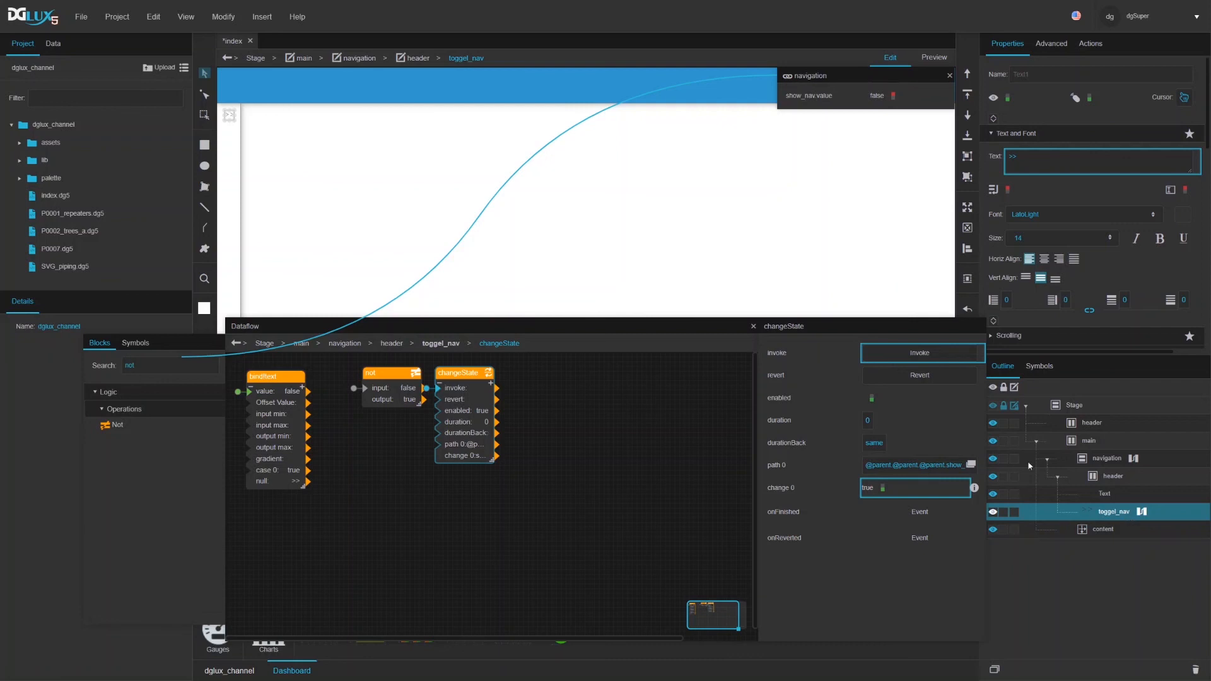
pyautogui.moveTo(933, 466); pyautogui.dragTo(969, 466)
pyautogui.click(955, 466)
pyautogui.moveTo(907, 468); pyautogui.dragTo(846, 465)
pyautogui.click(892, 465)
# Step: Preview the page, test expanding and collapsing the navigation panel with the arrow label, and return to editing
pyautogui.click(934, 58)
pyautogui.click(230, 121)
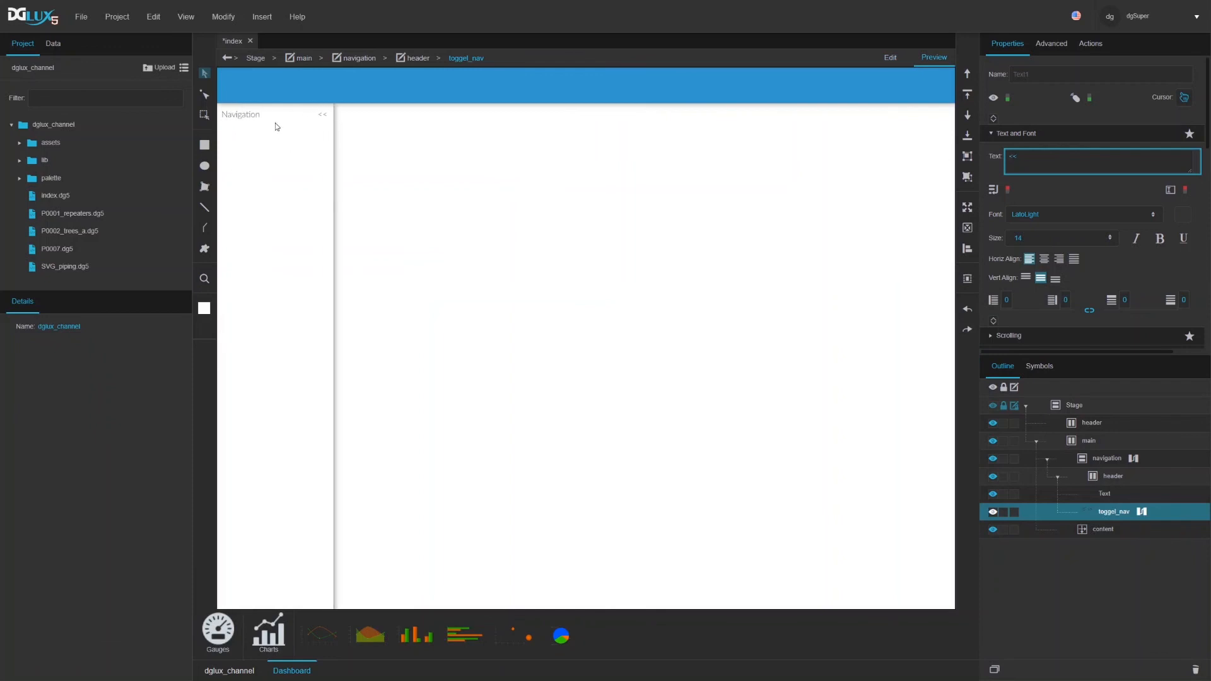
pyautogui.click(324, 118)
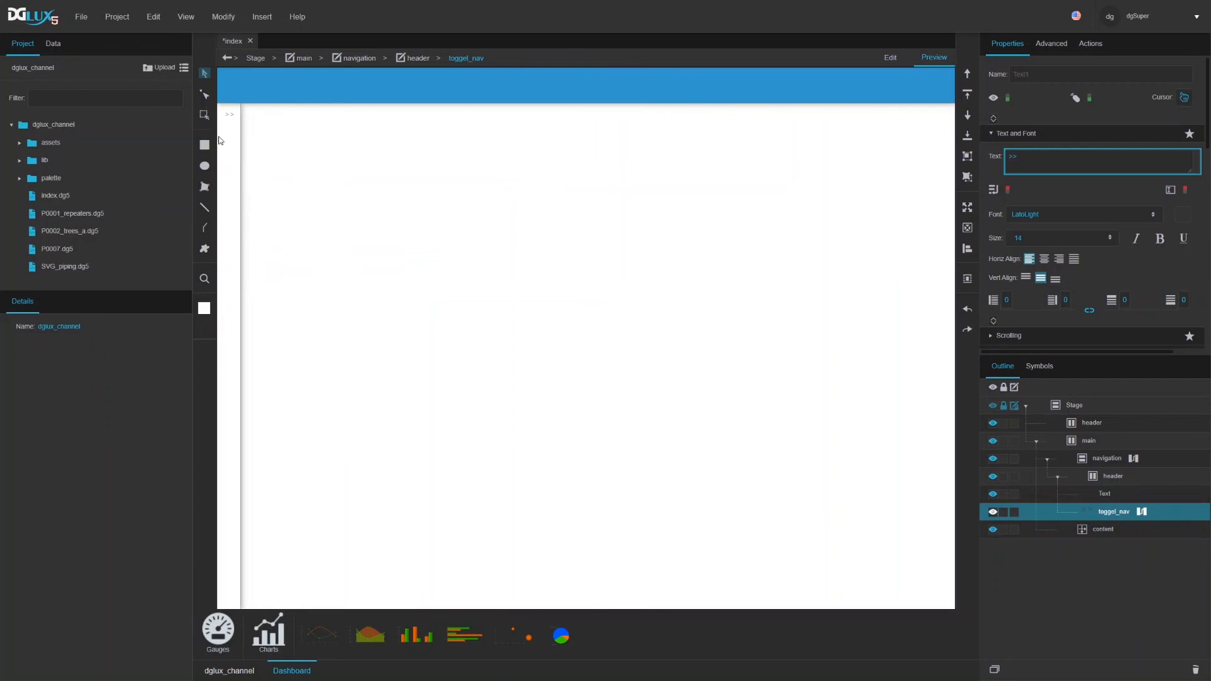
pyautogui.click(231, 116)
pyautogui.click(323, 117)
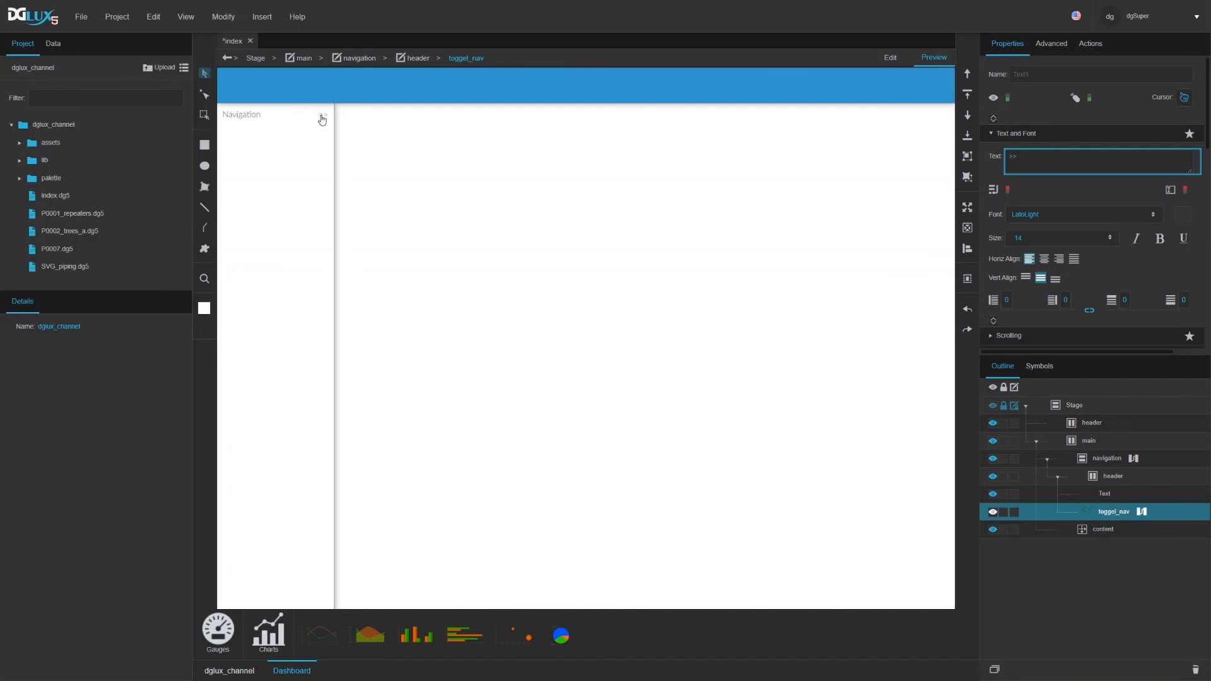
pyautogui.click(890, 57)
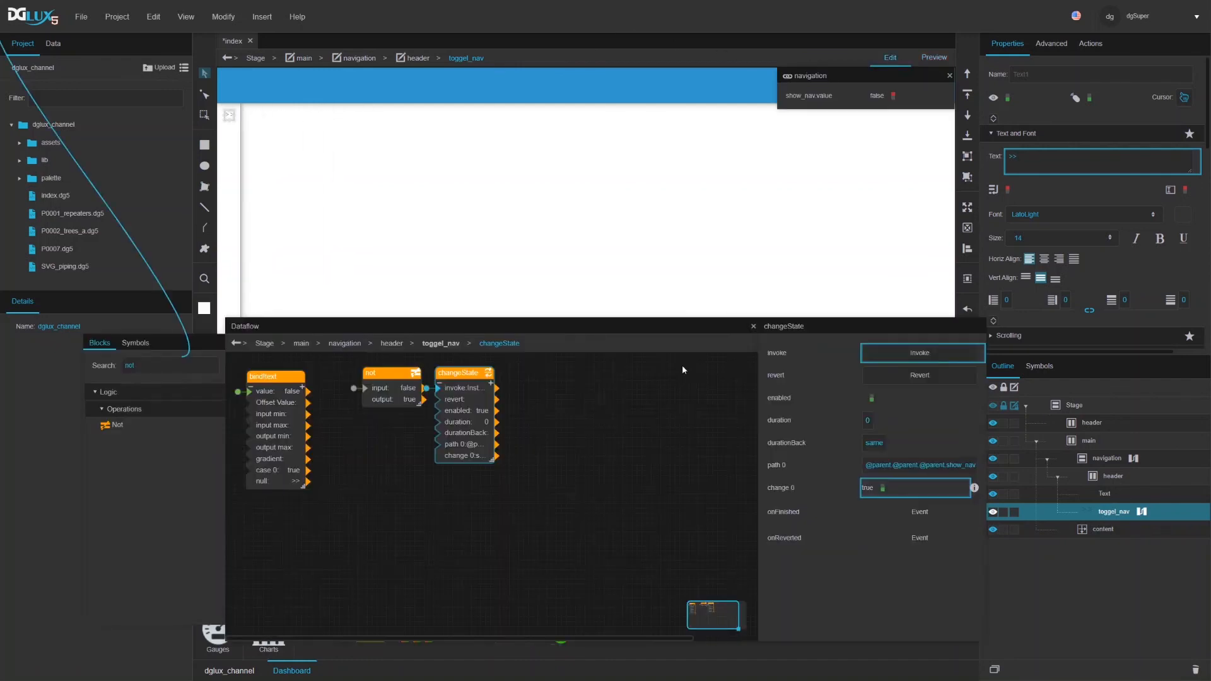
# Step: Close the pinned property window and the dataflow, collapse the navigation branch in the outline, and select the content group
pyautogui.click(950, 76)
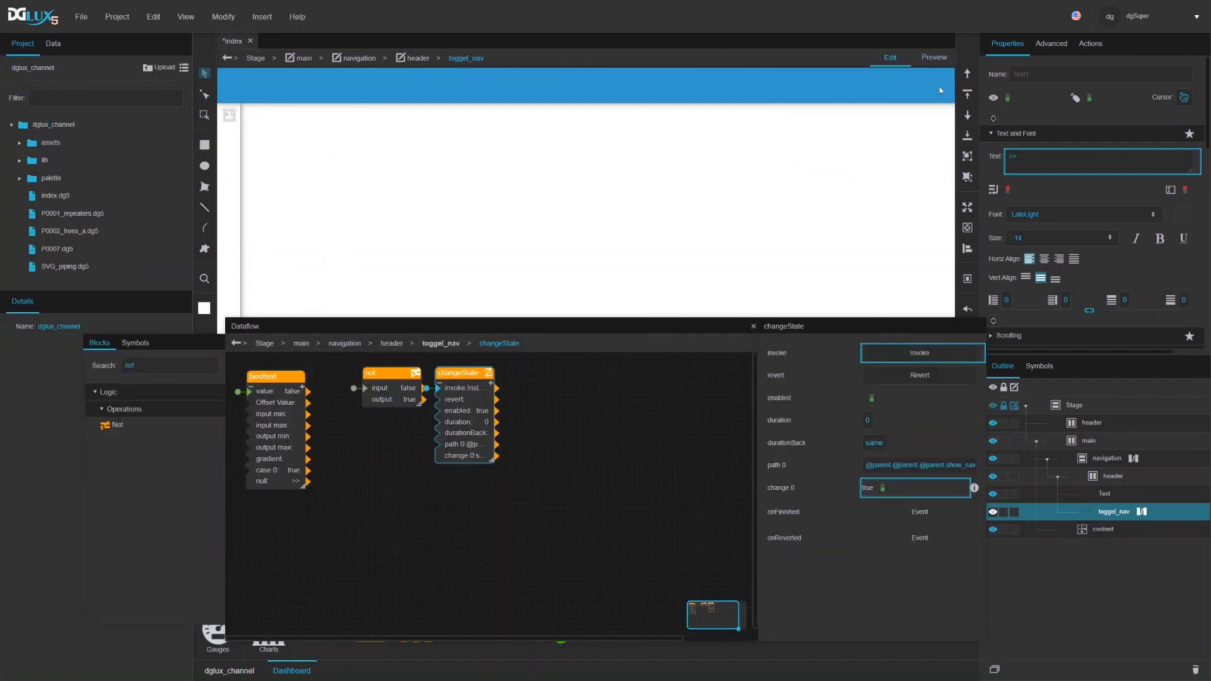
pyautogui.click(753, 326)
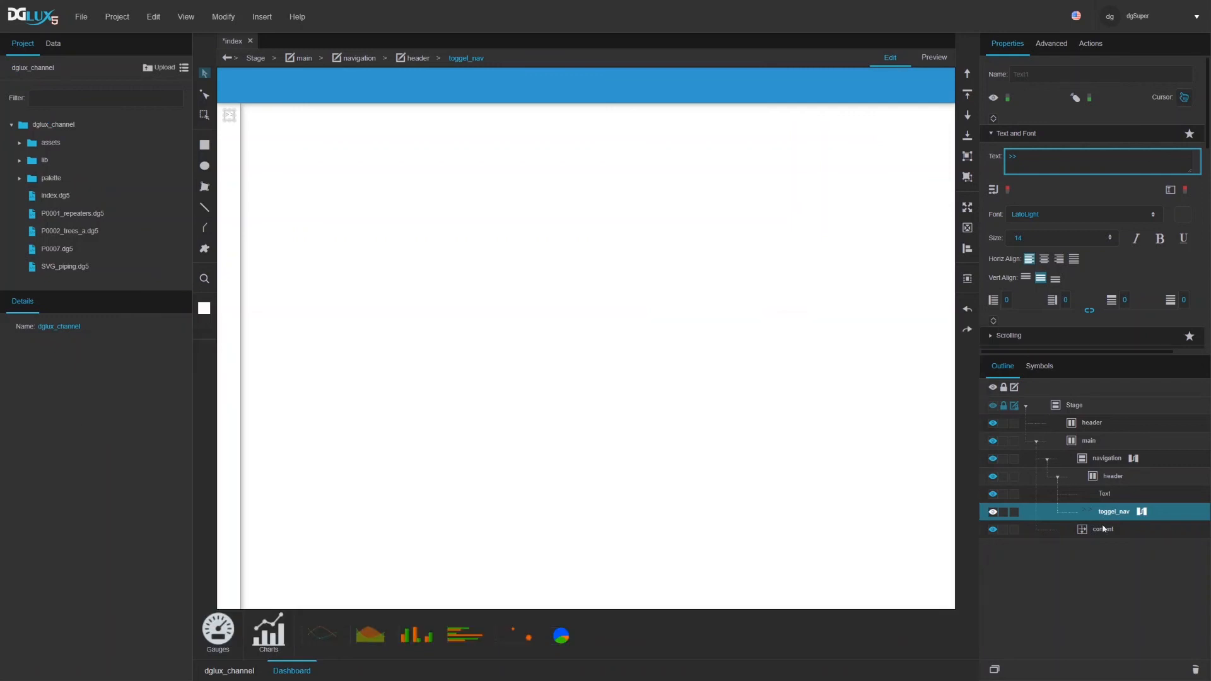
pyautogui.click(1058, 477)
pyautogui.click(1047, 459)
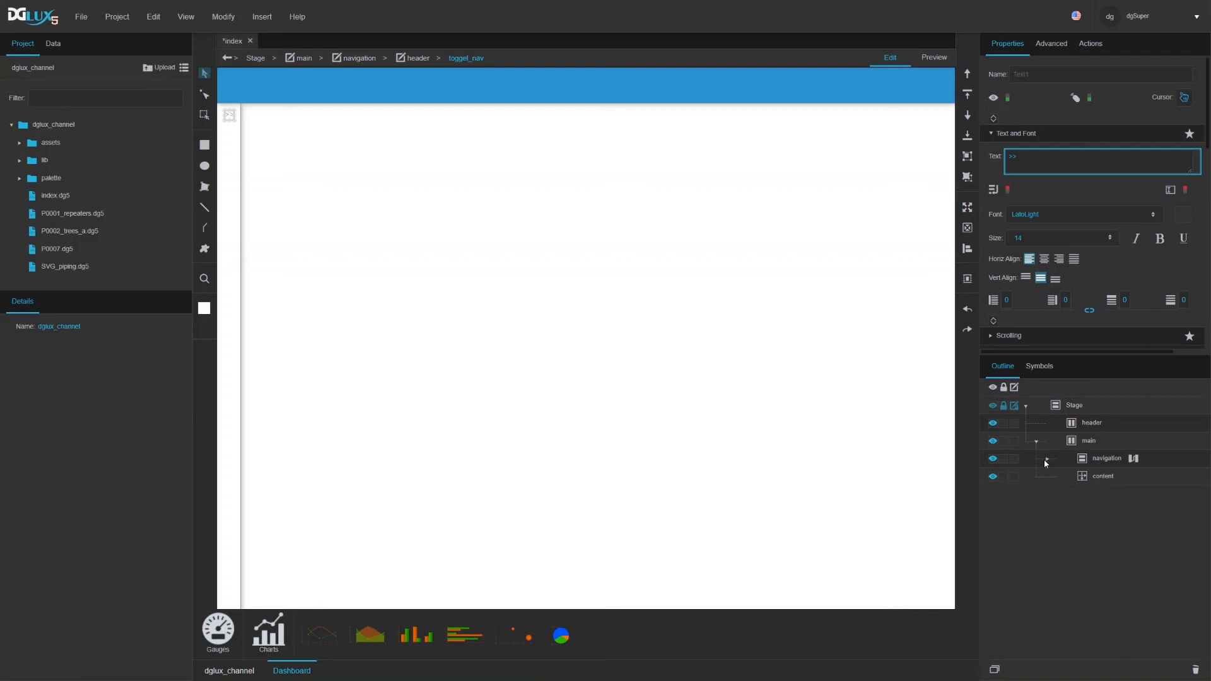
pyautogui.click(1099, 475)
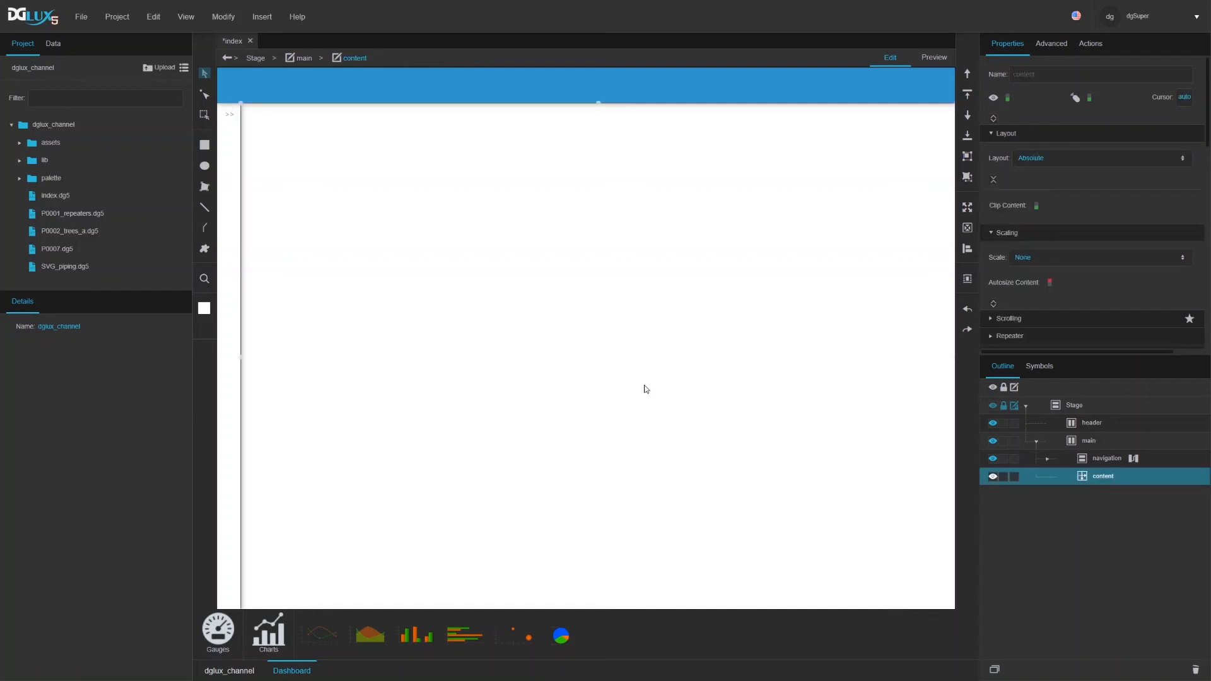